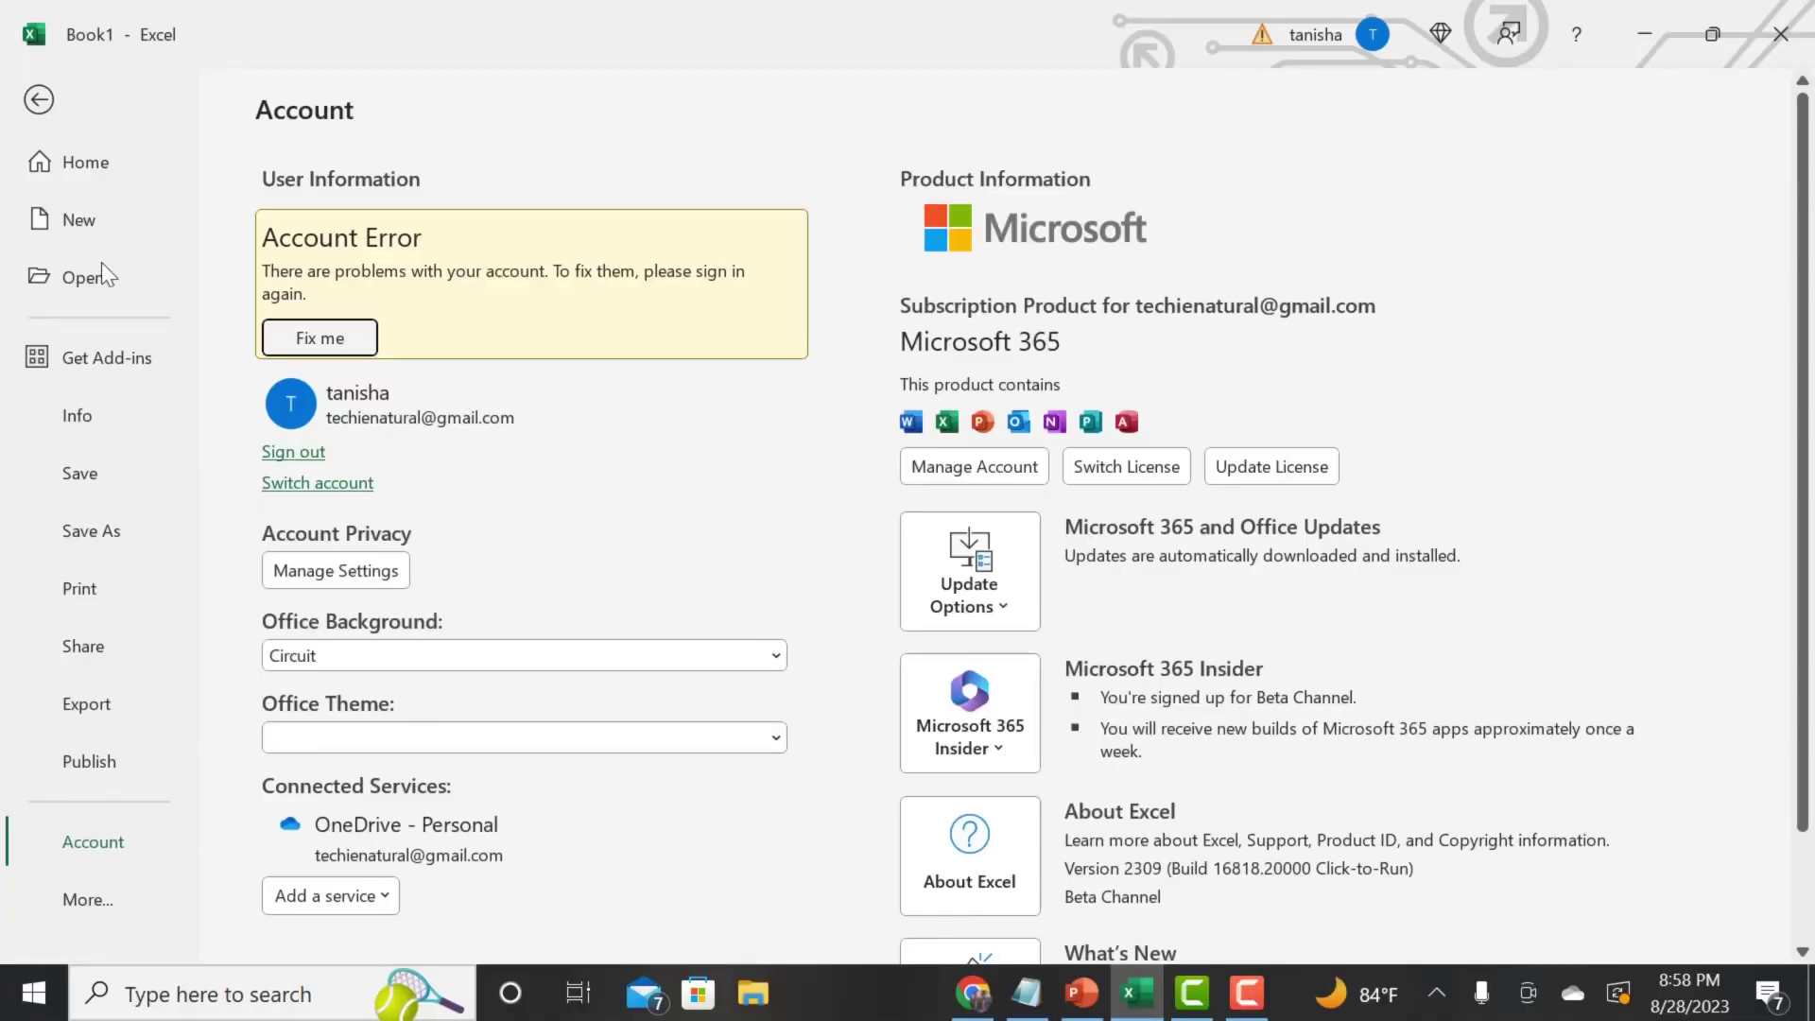
- Go to the Account page from the start page's extra entries
click(46, 98)
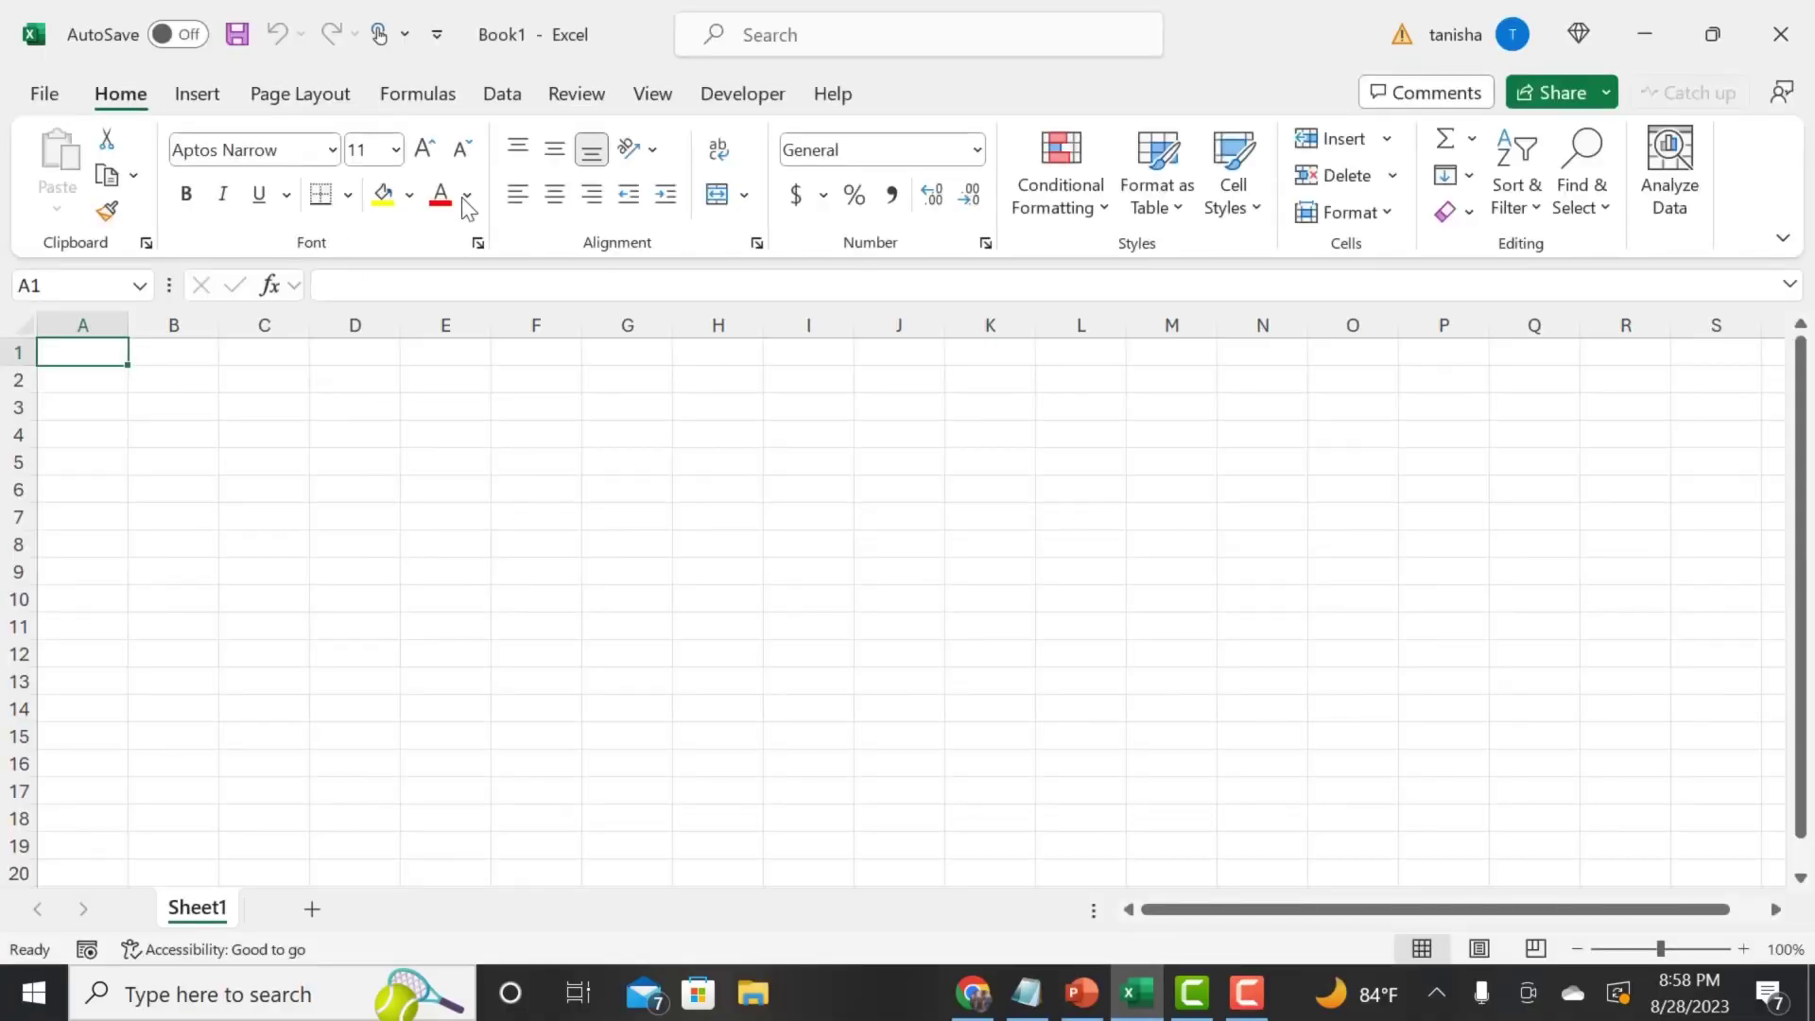
click(42, 95)
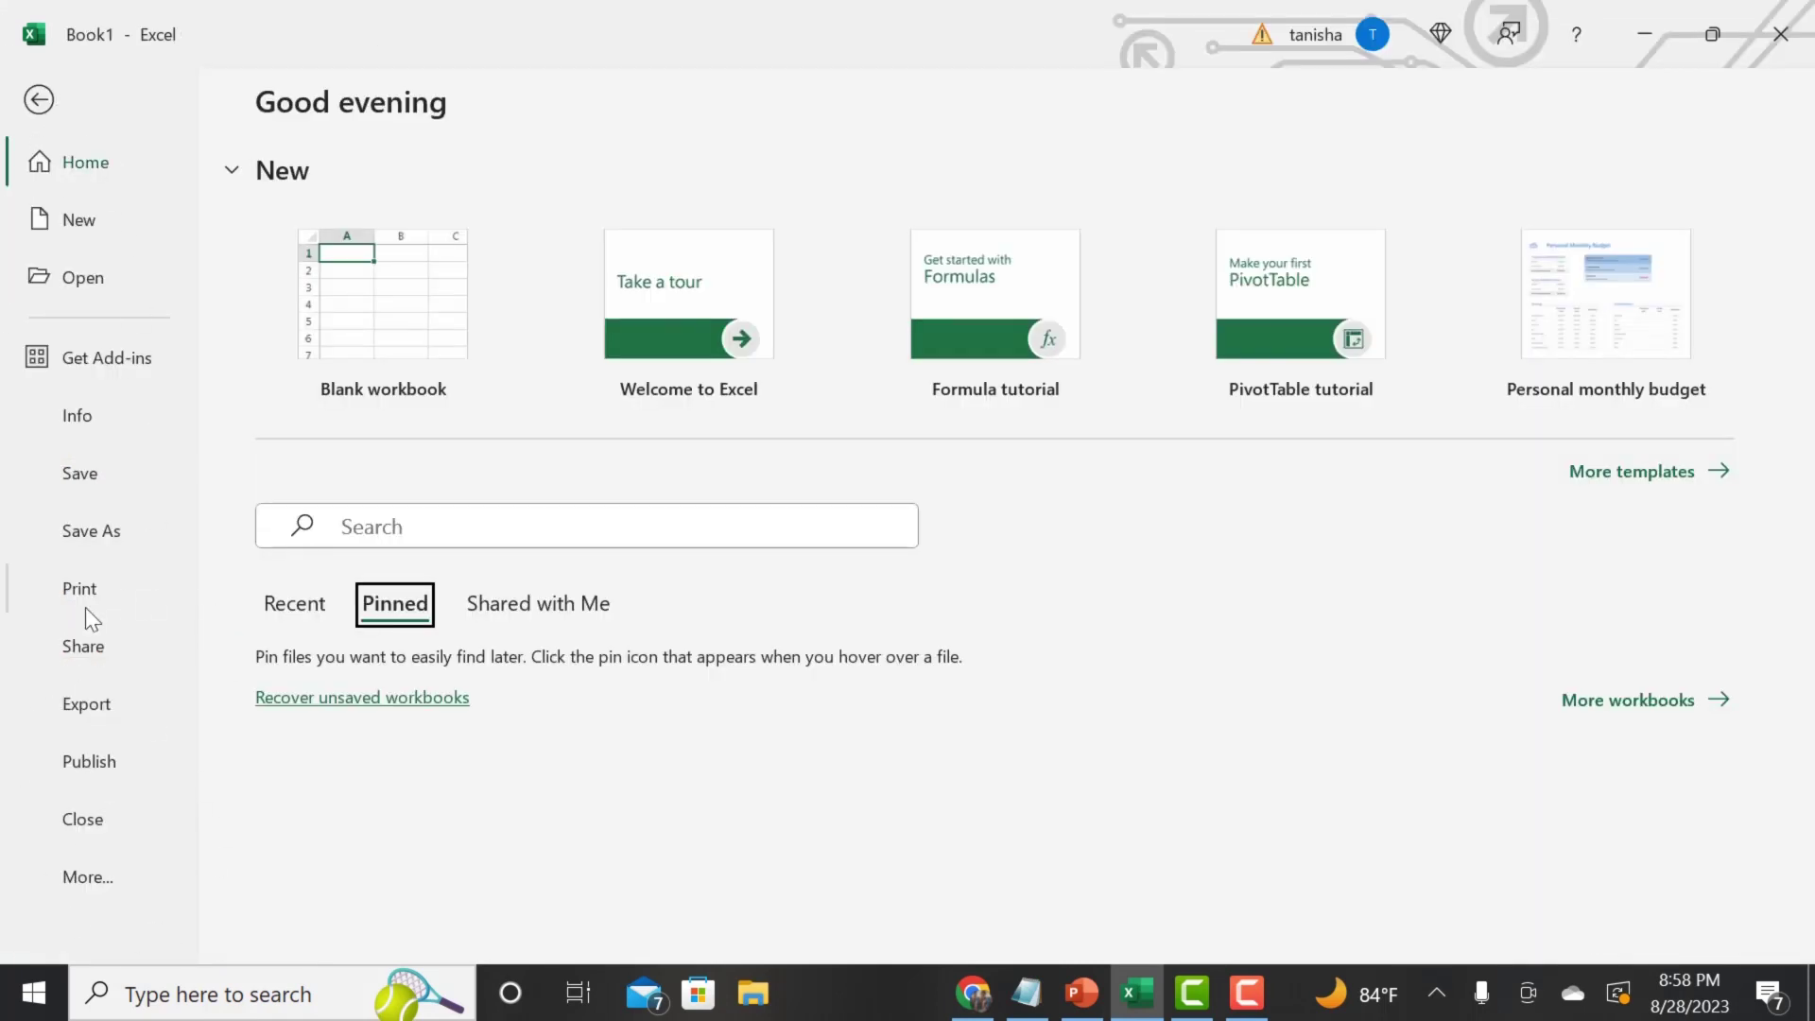
click(93, 877)
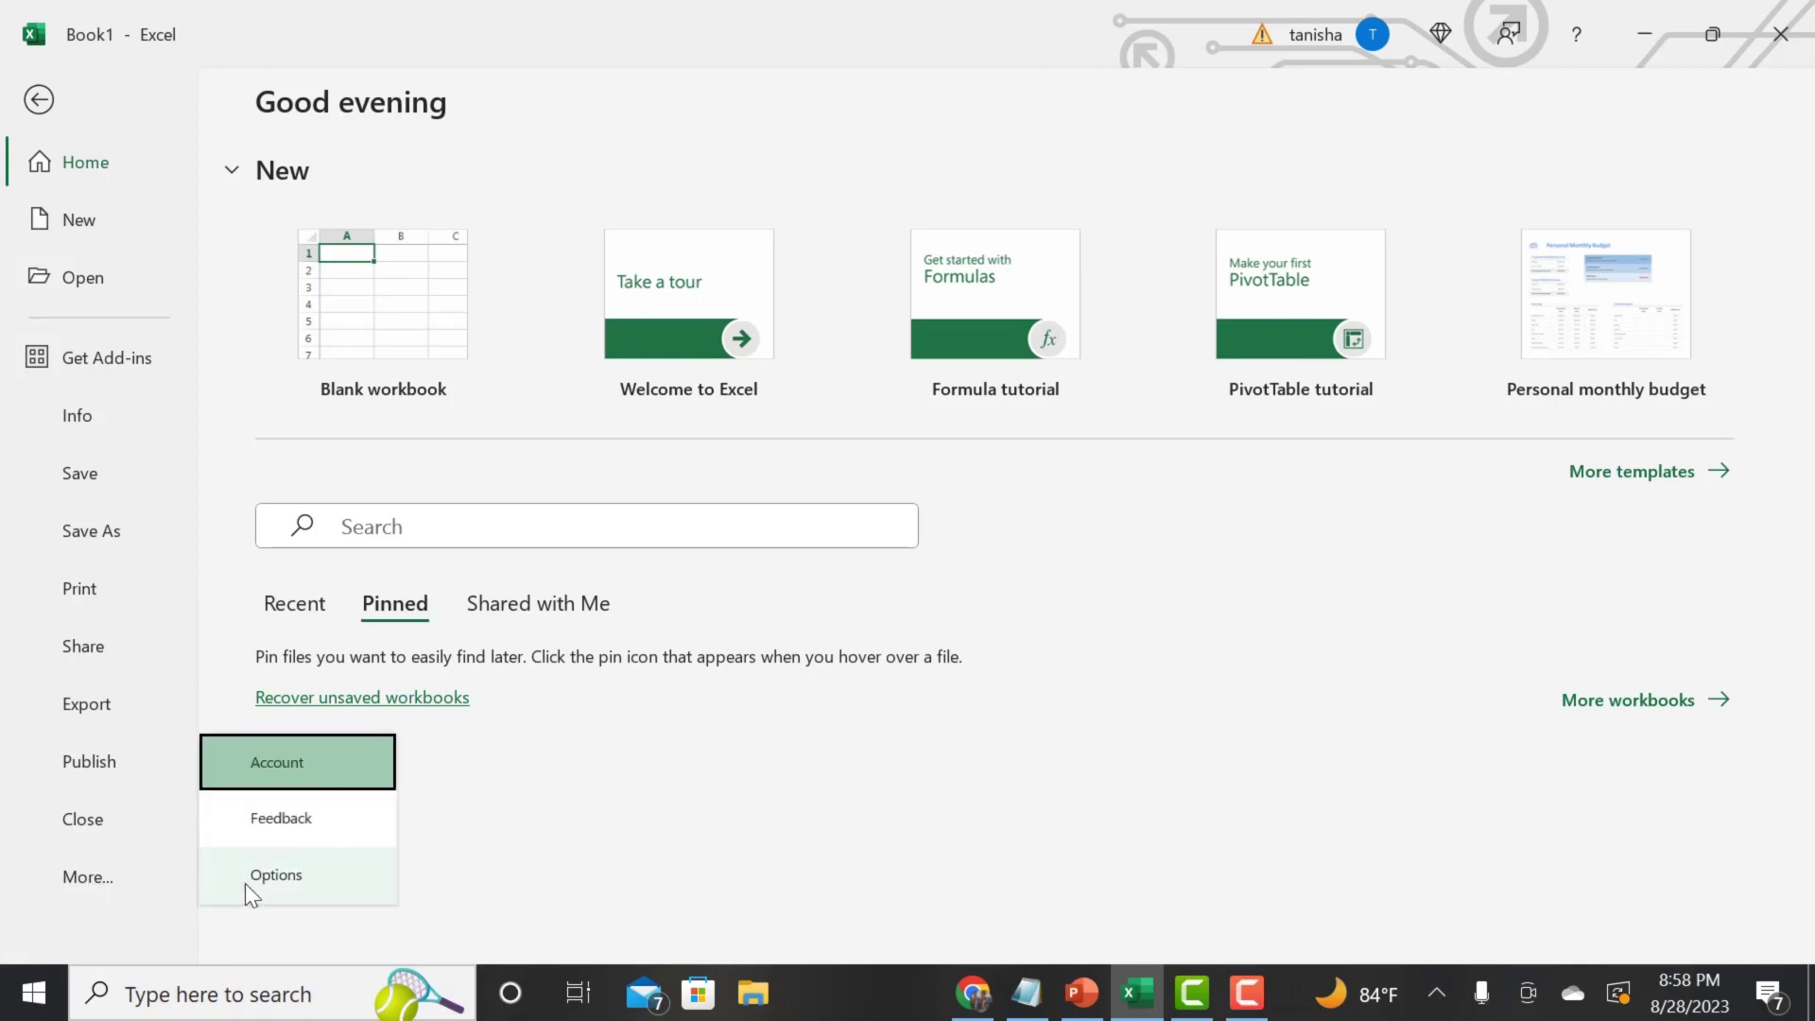
click(298, 759)
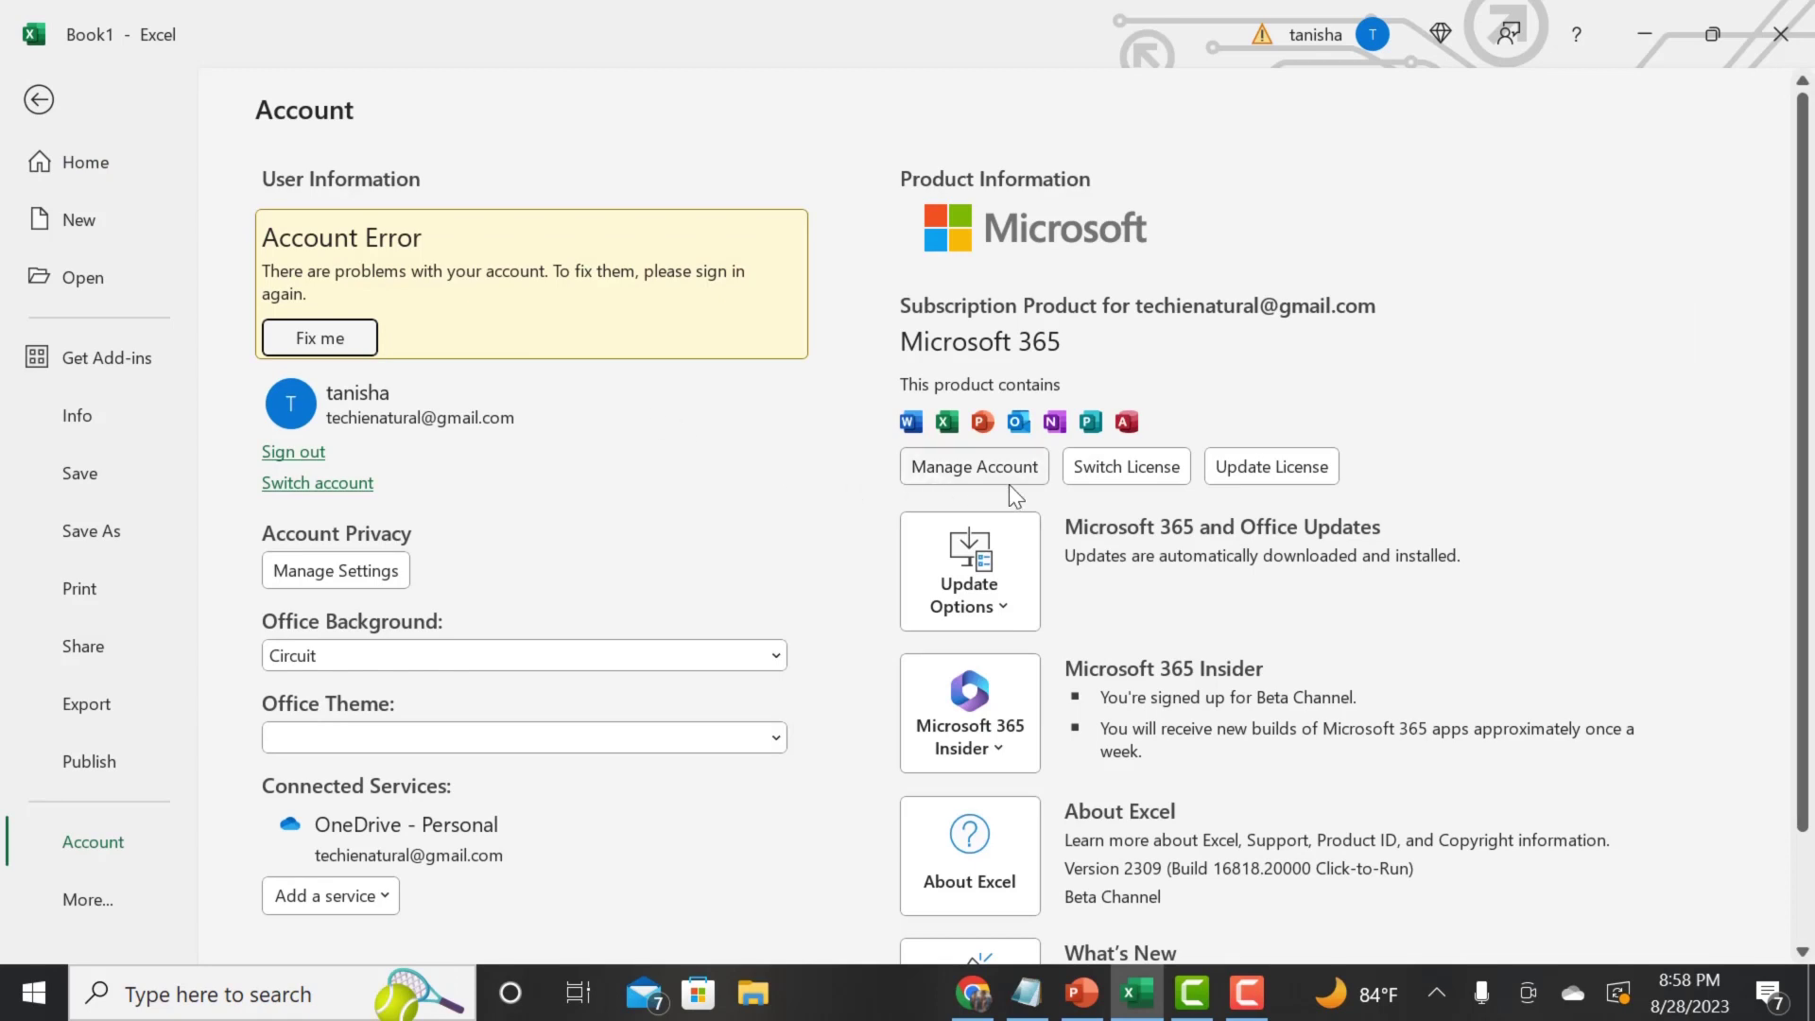
- Look through the Office update options and the Microsoft 365 Insider choices
click(1004, 600)
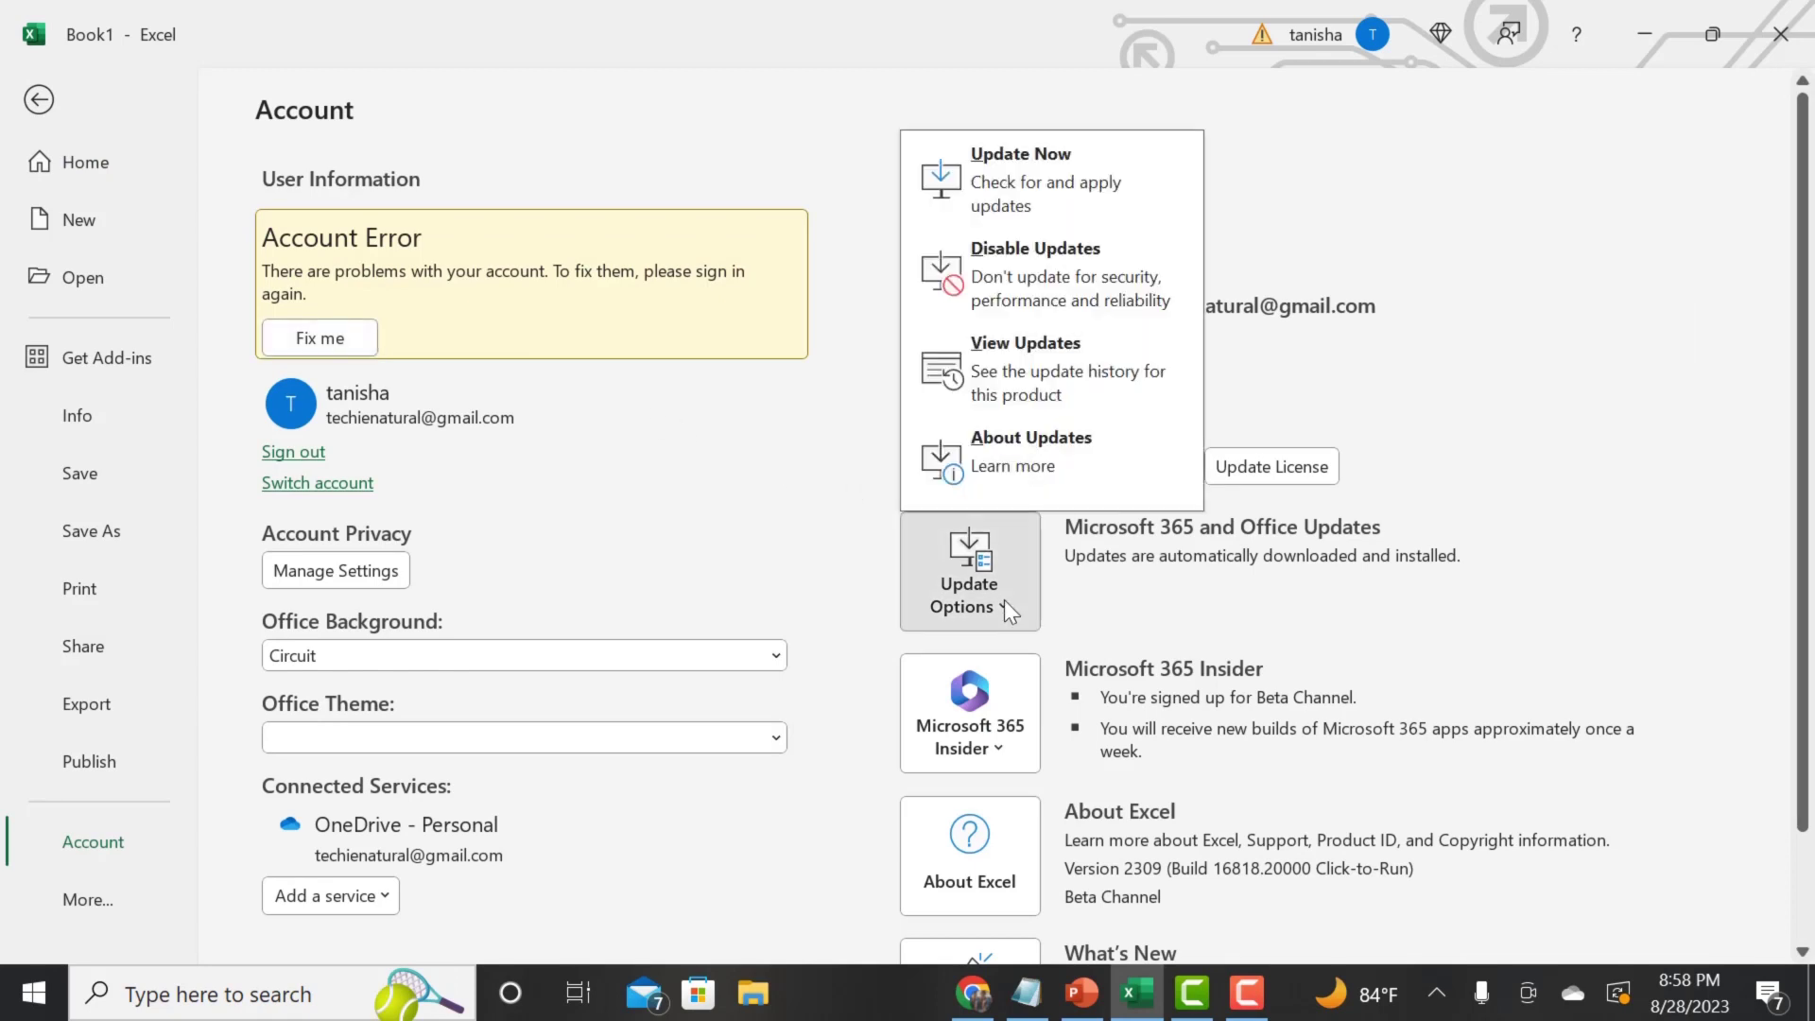
click(1148, 592)
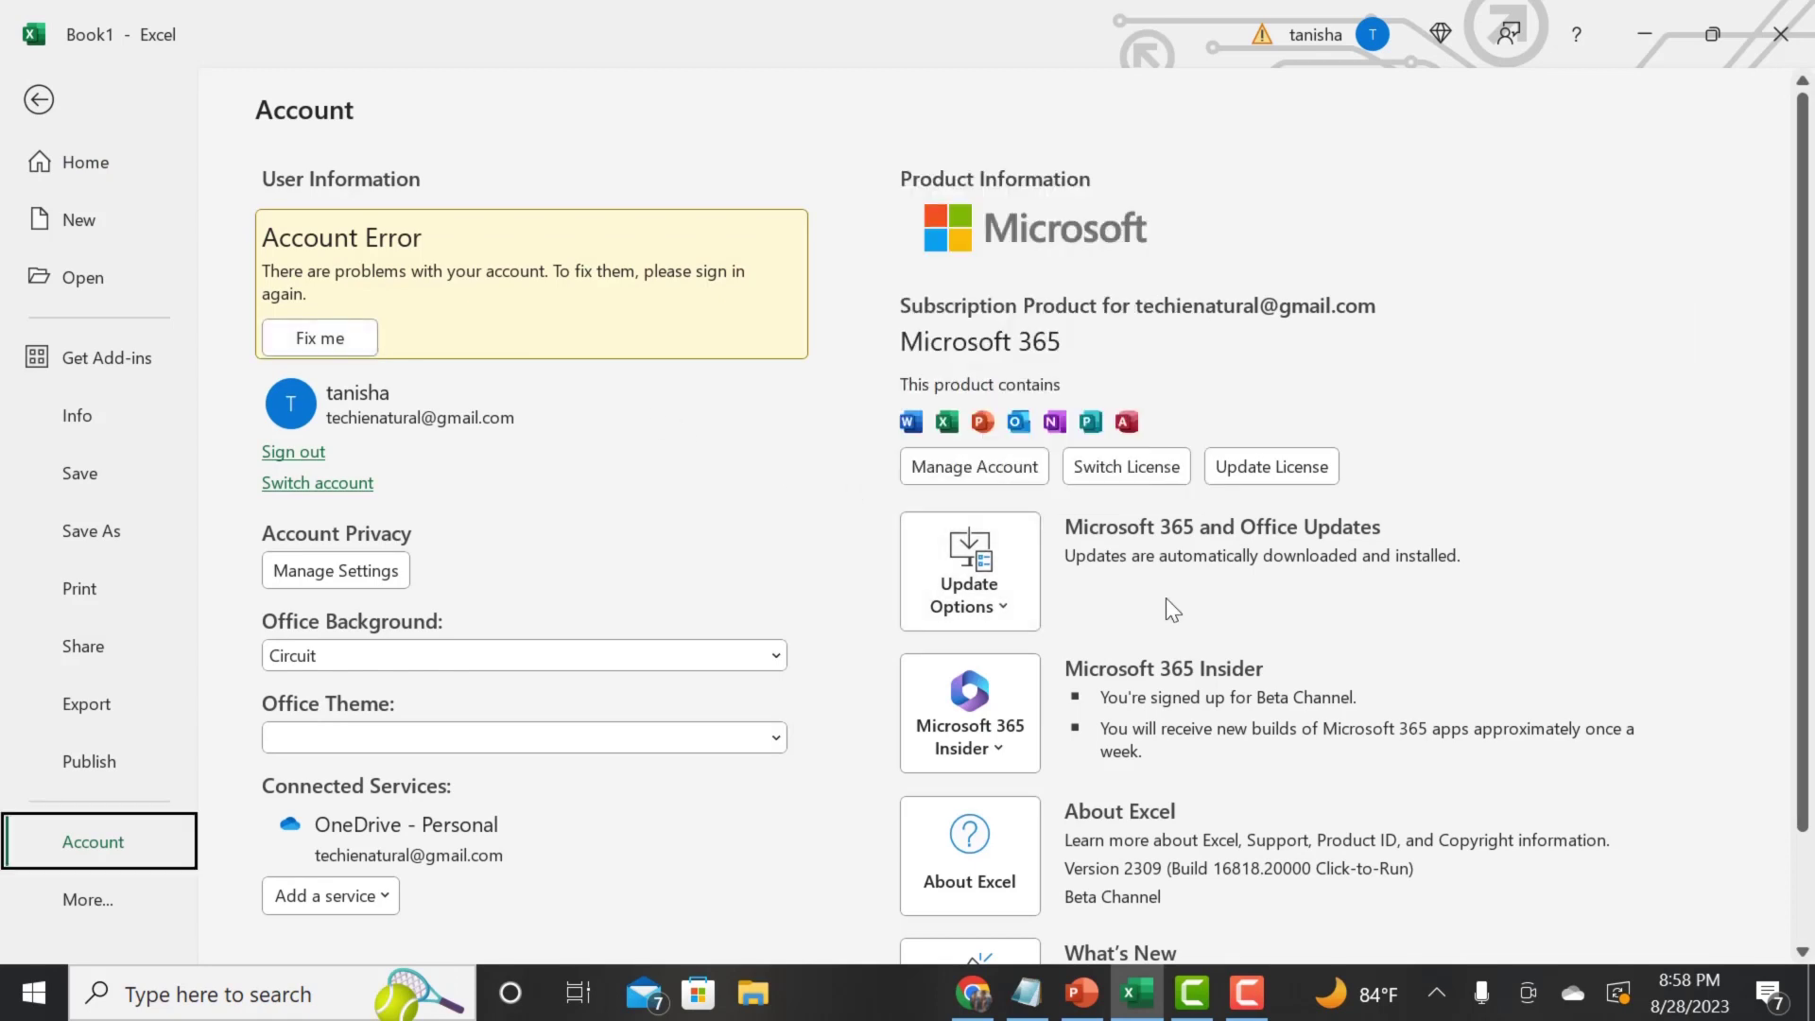
click(996, 747)
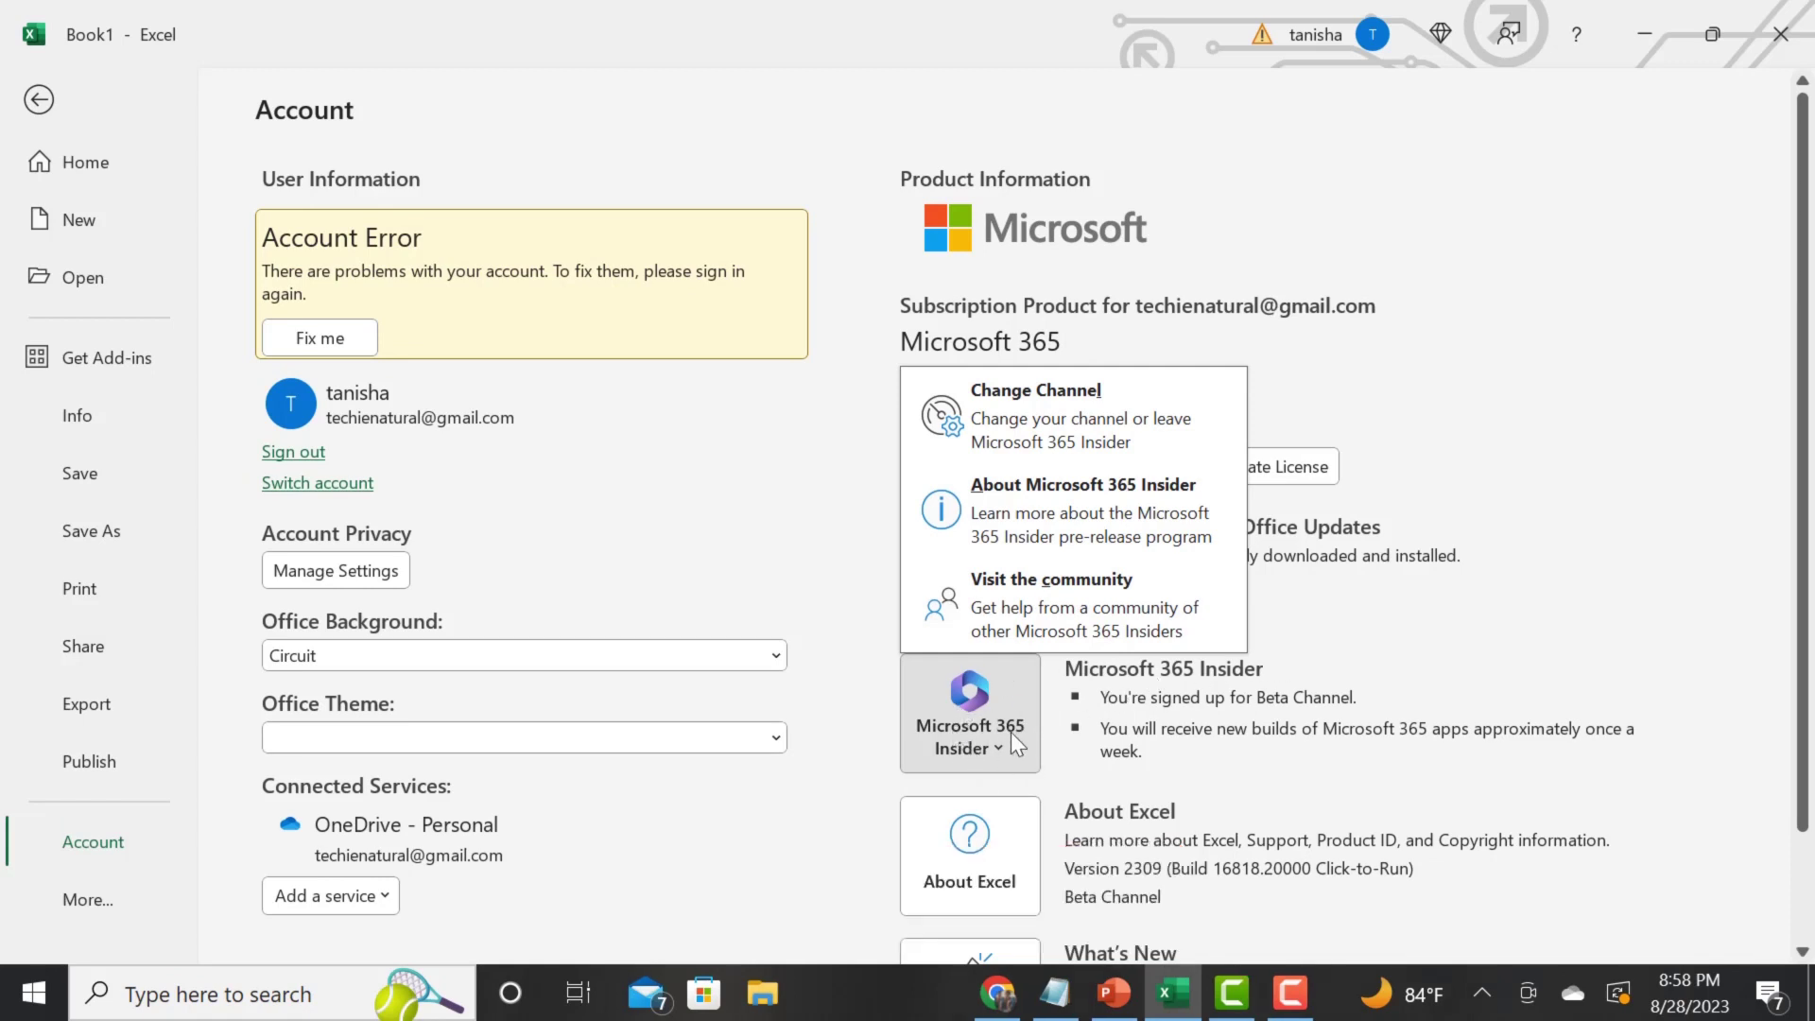
click(1011, 734)
click(1000, 747)
- Start switching the Insider channel to Beta Channel, accept the terms, then cancel the change
click(1140, 433)
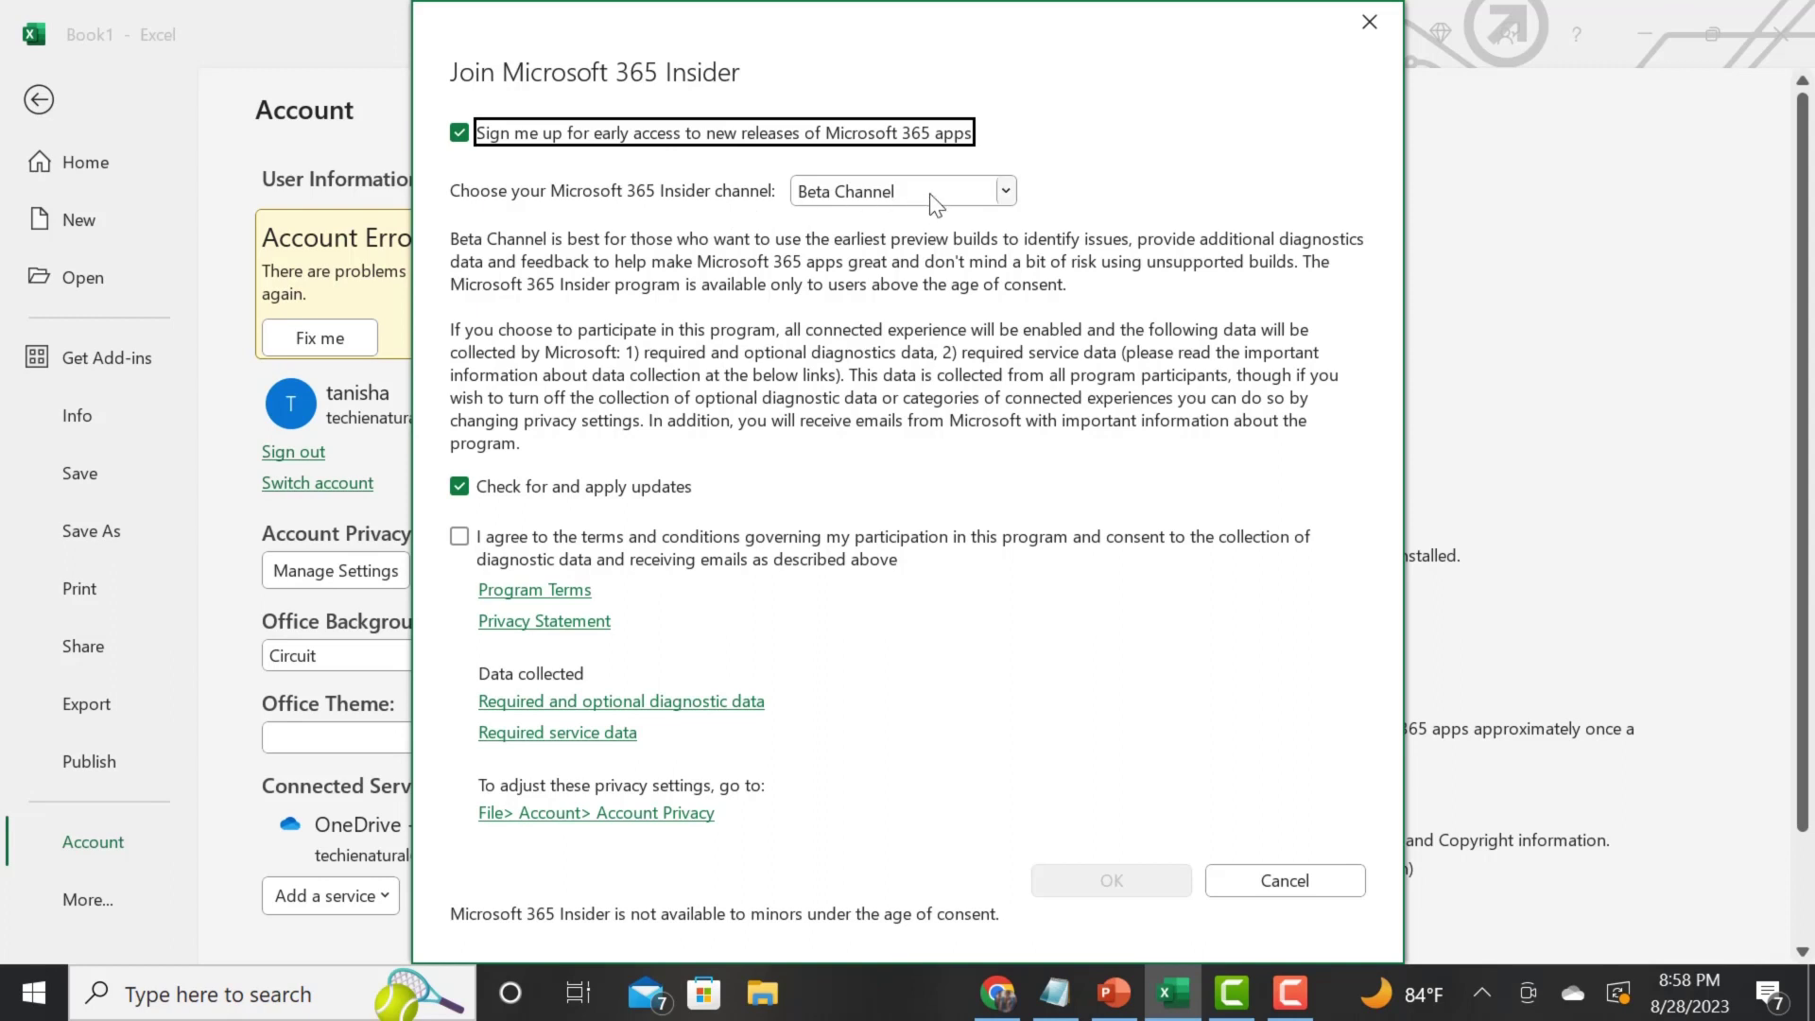
click(948, 191)
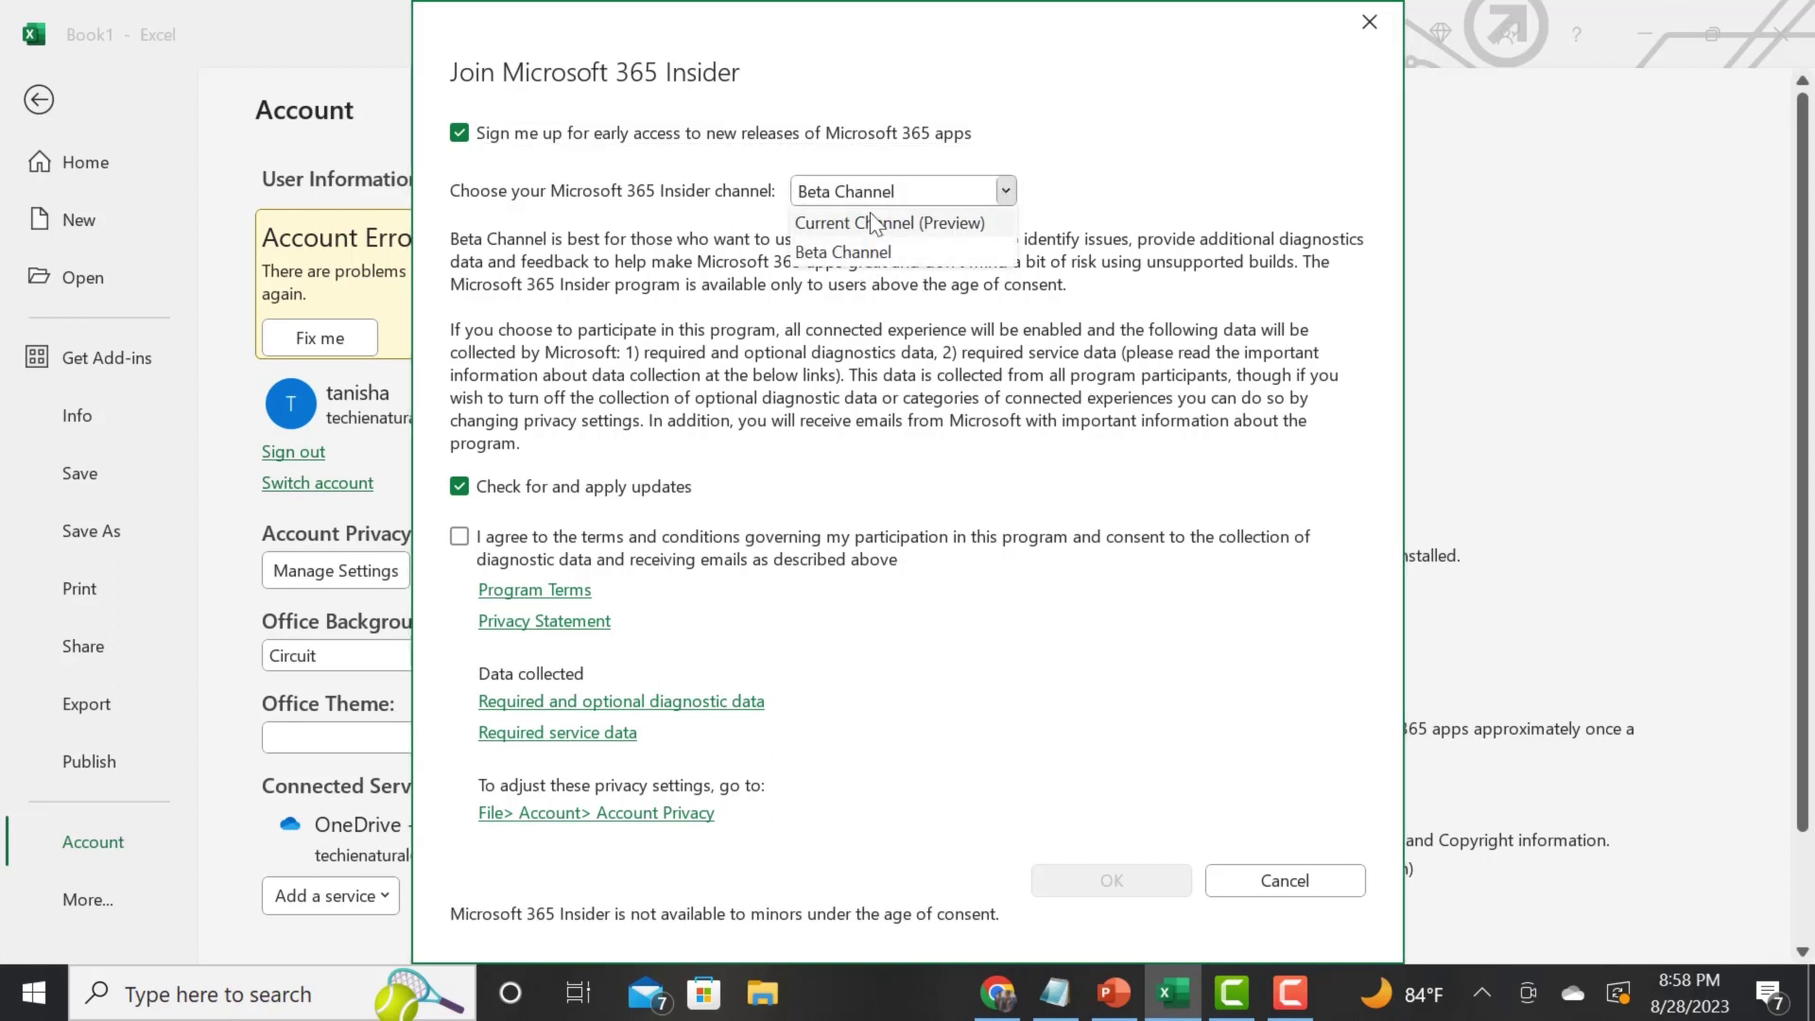
click(849, 254)
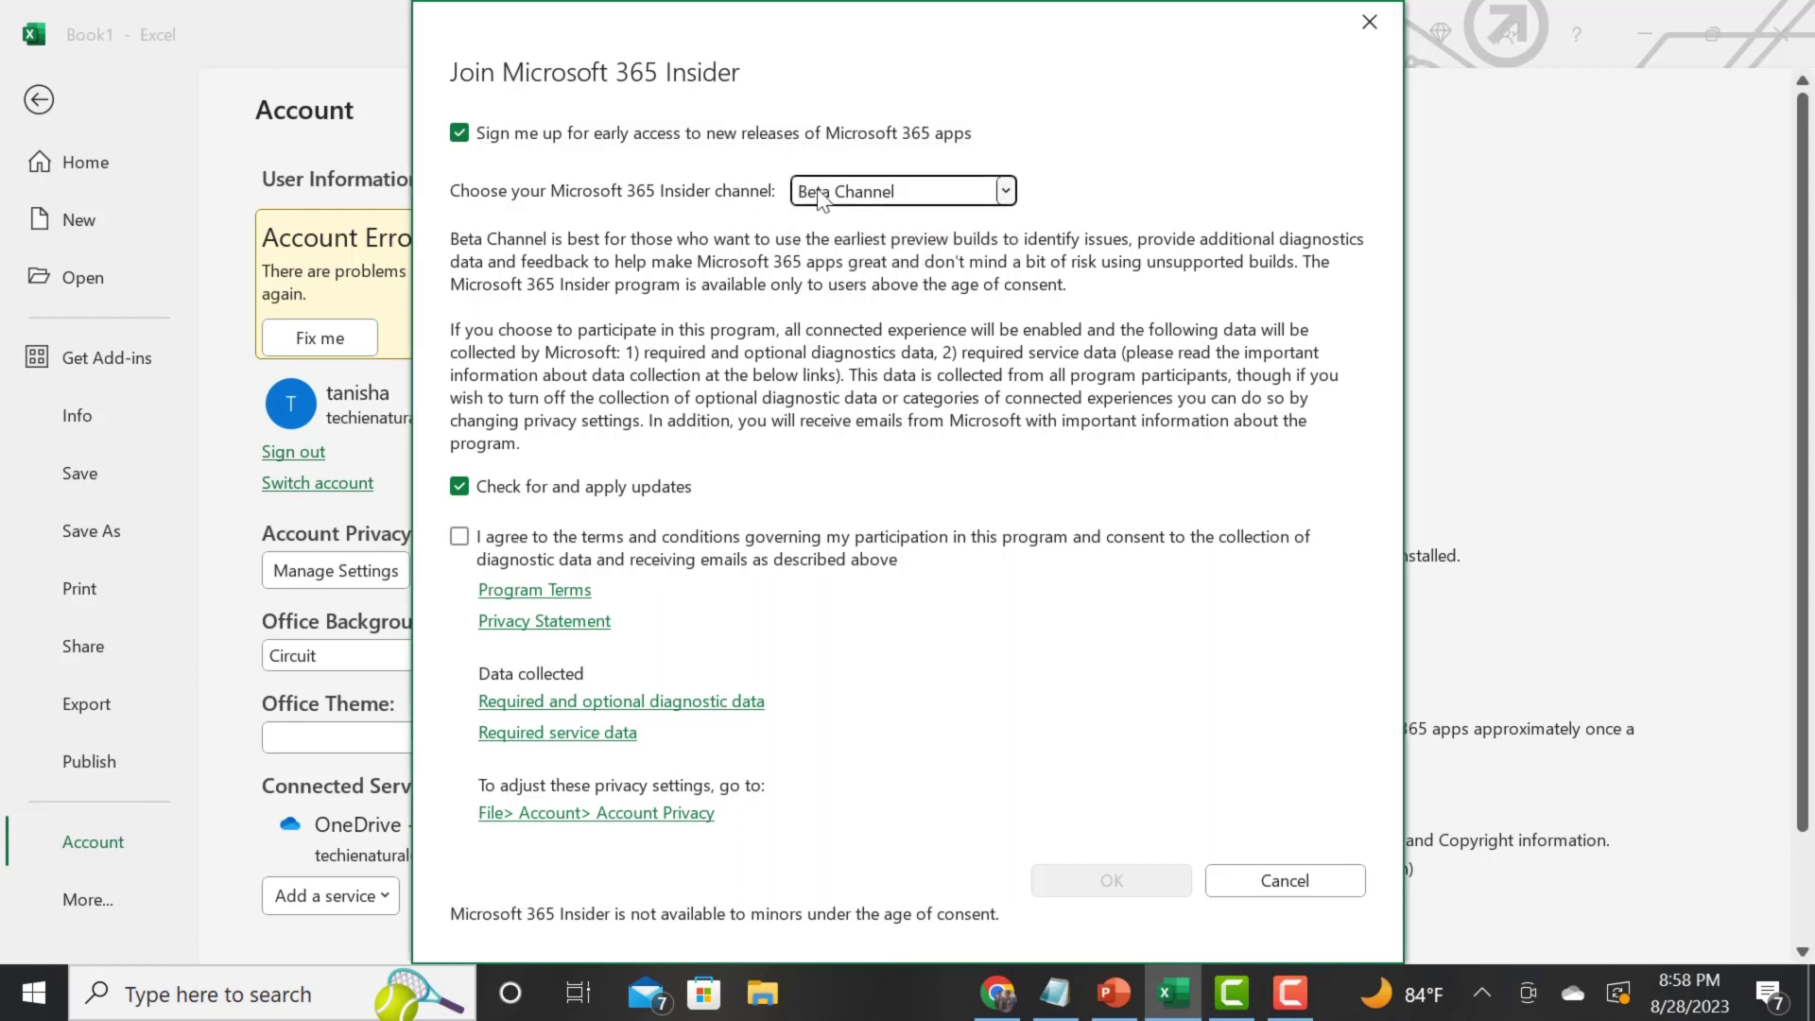
click(460, 537)
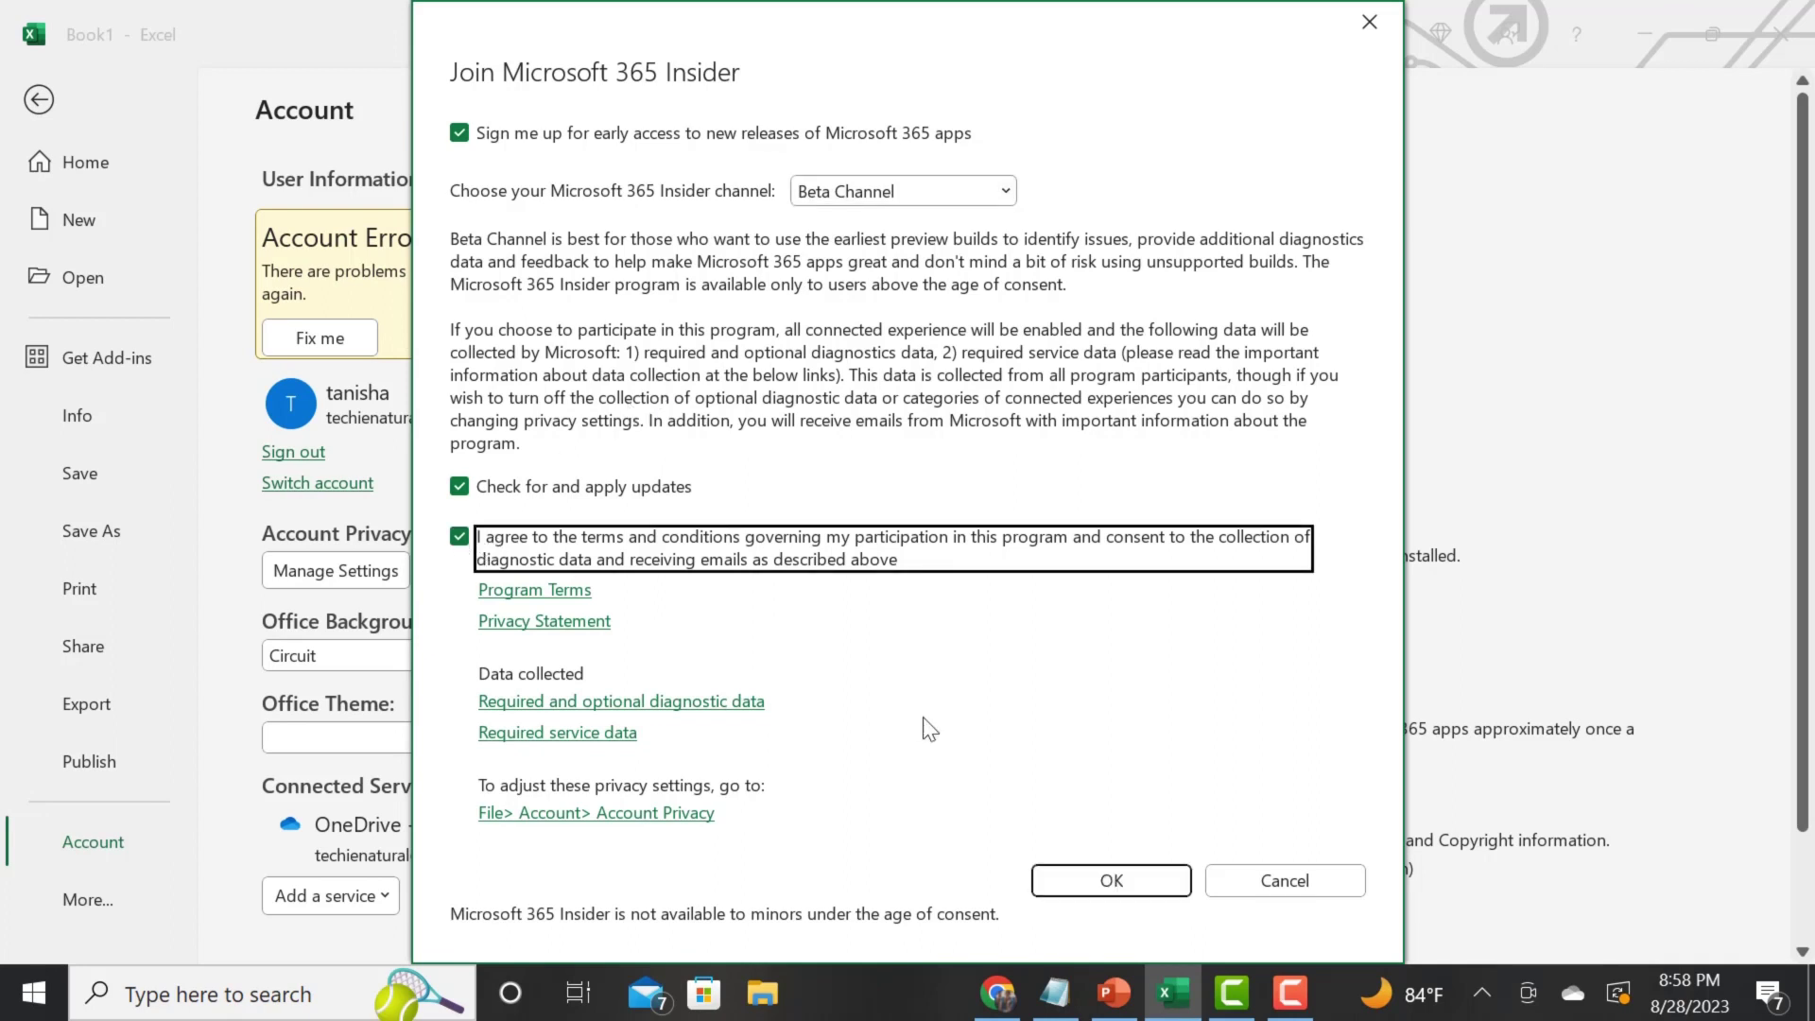
click(1233, 889)
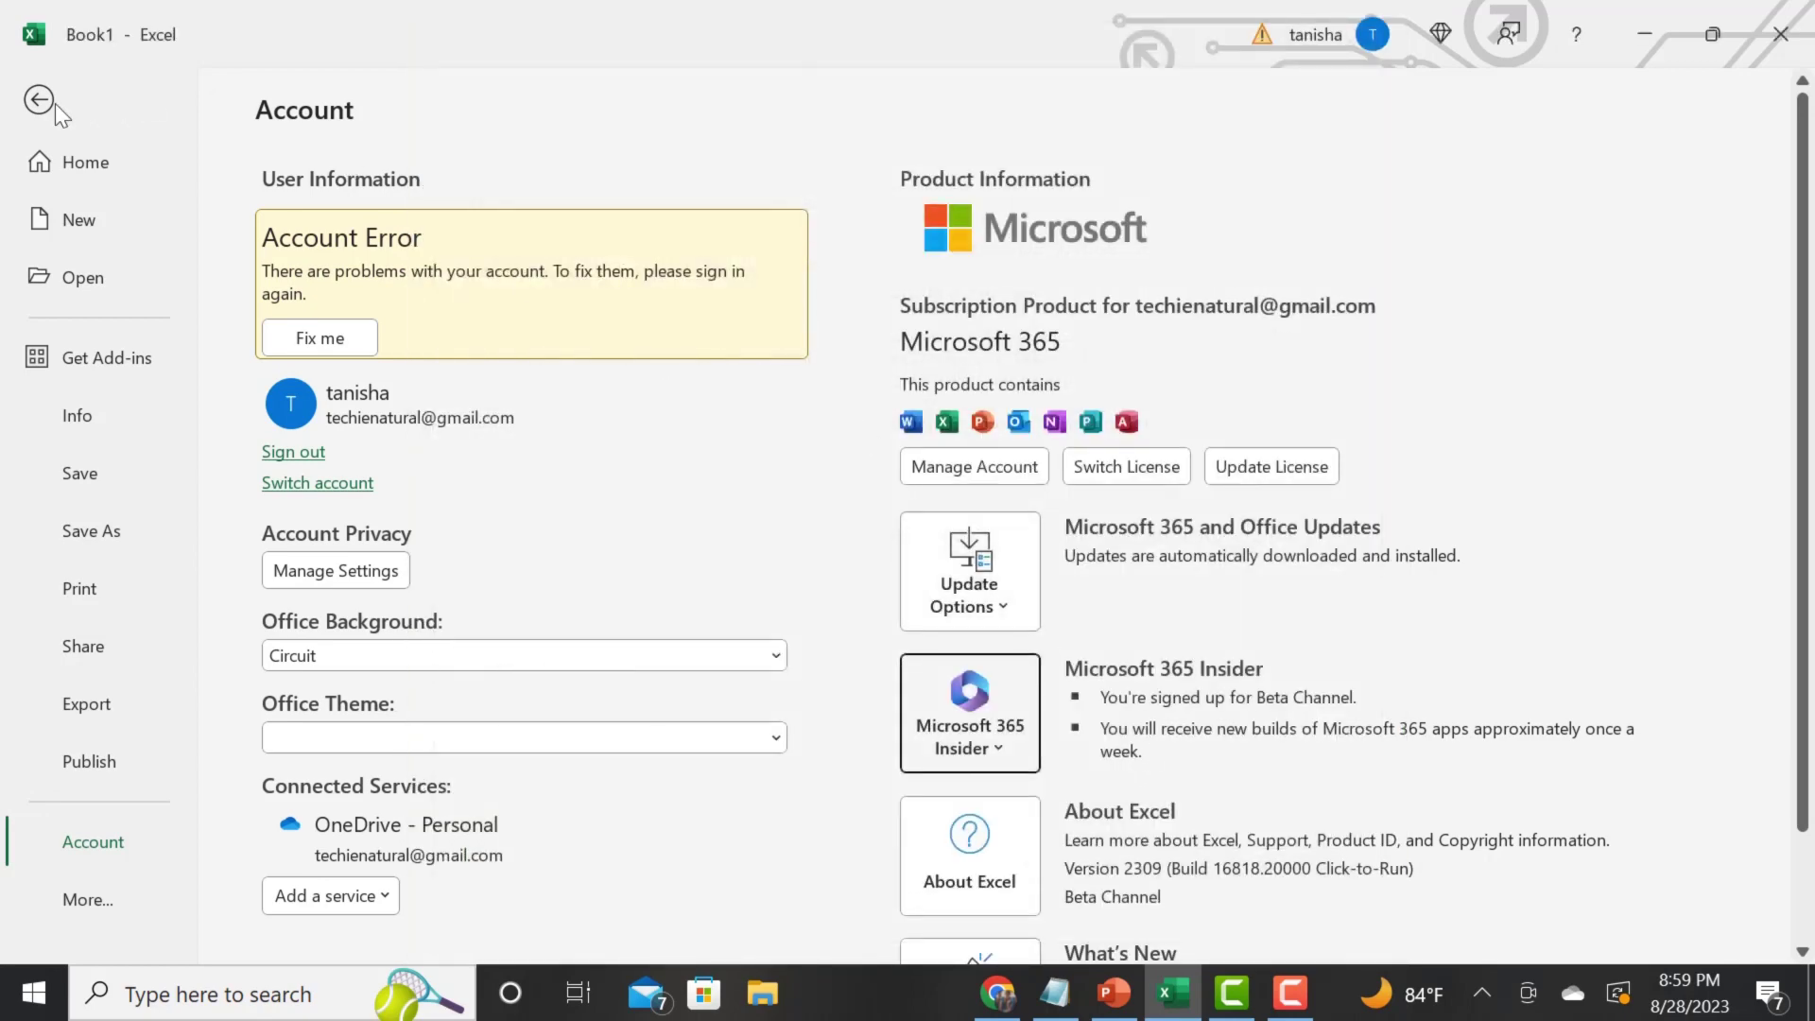
- Return to the worksheet, begin a Formulas > Insert Python entry in A1, then cancel it
click(39, 100)
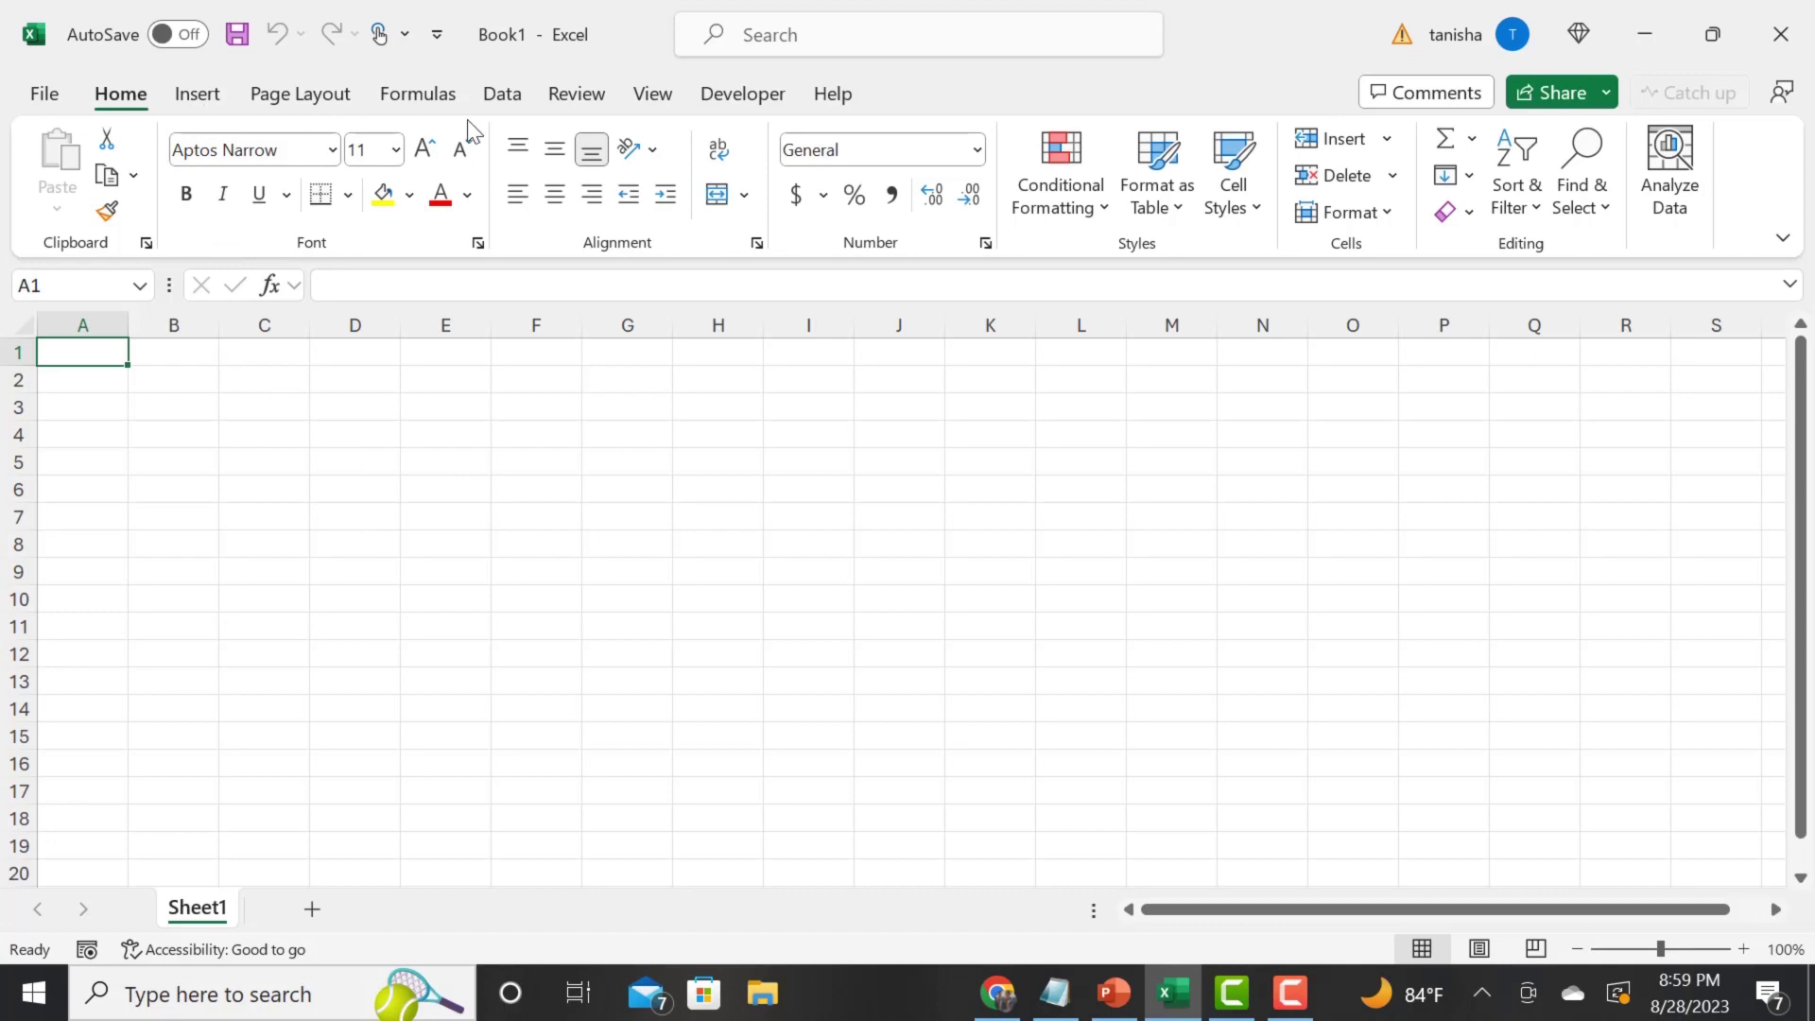
click(419, 98)
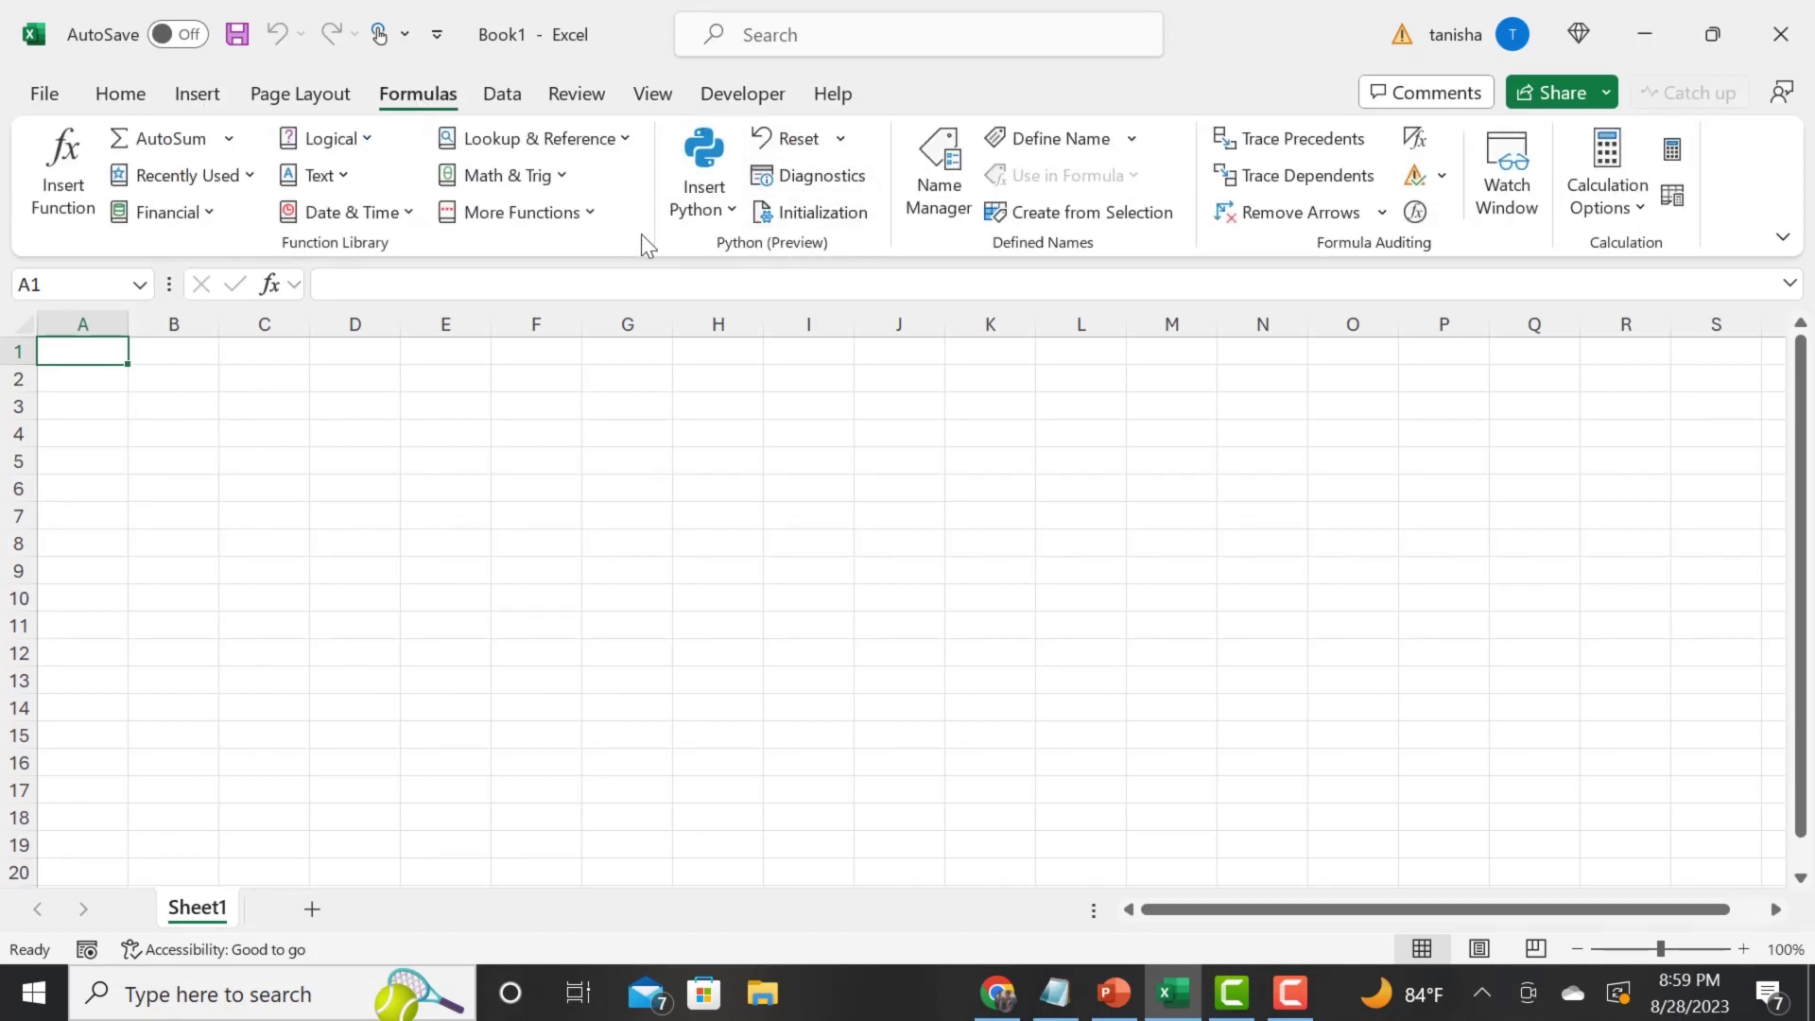
click(704, 154)
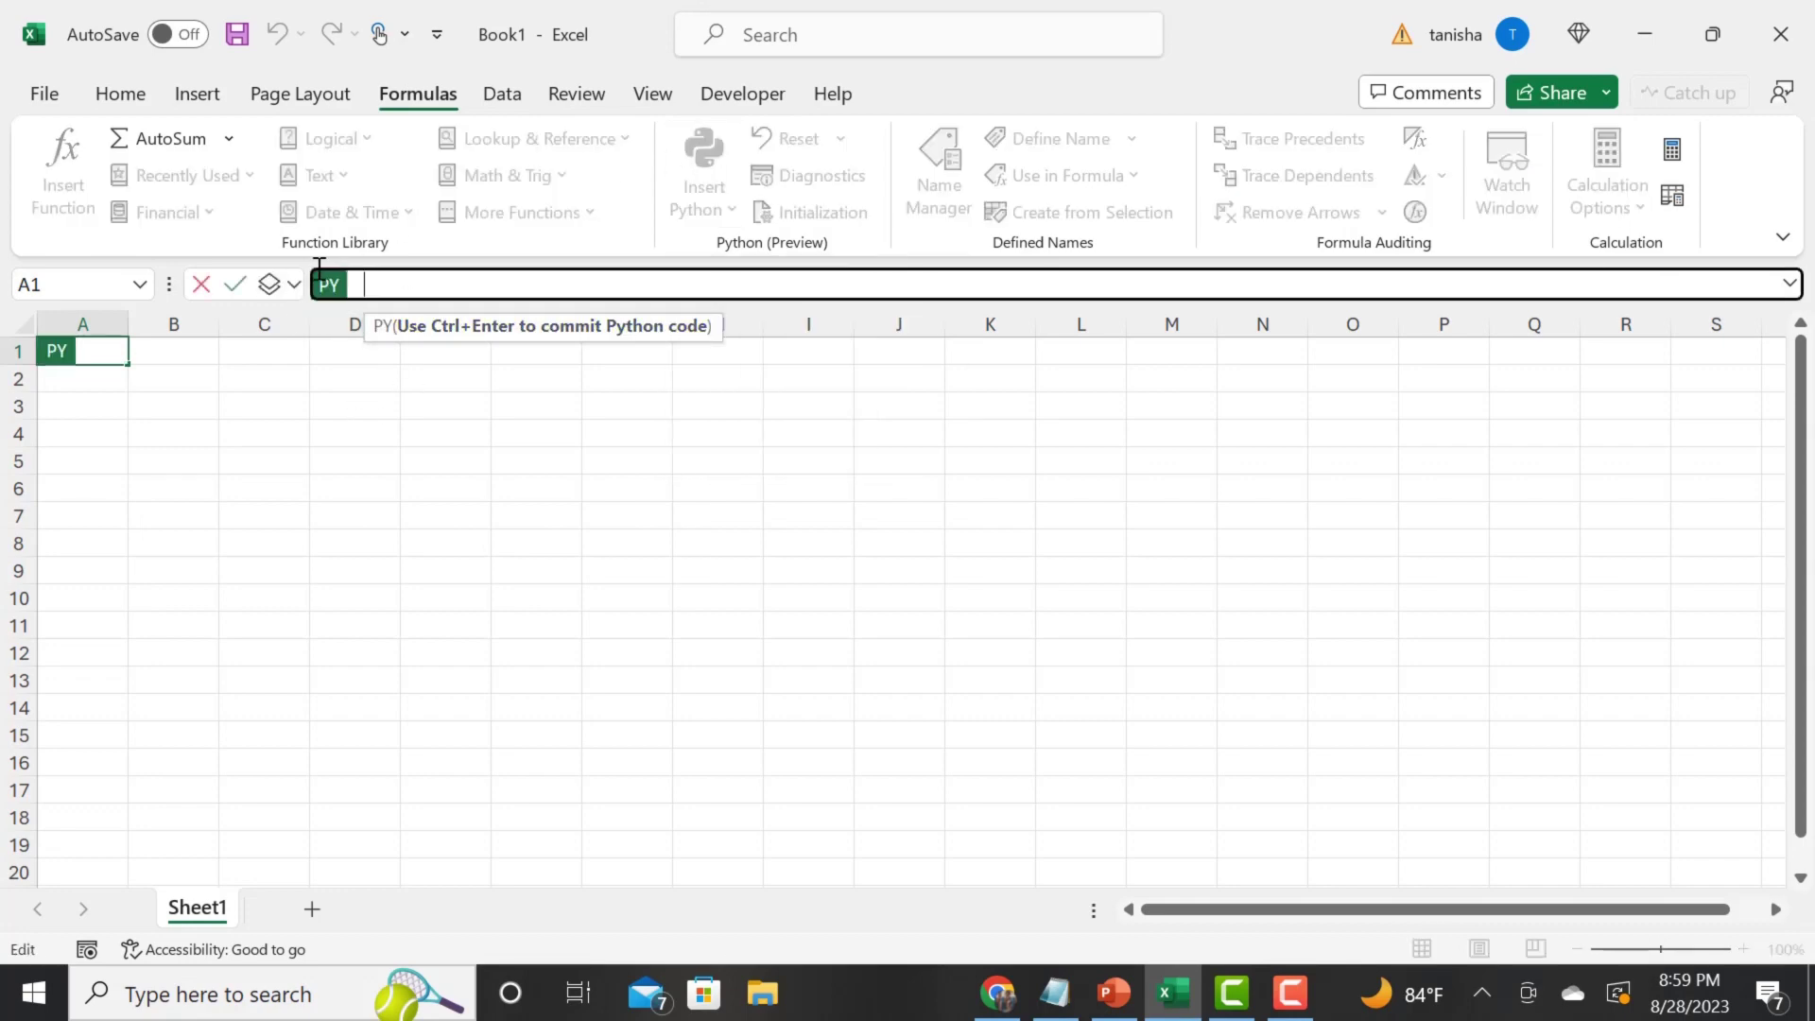
click(120, 96)
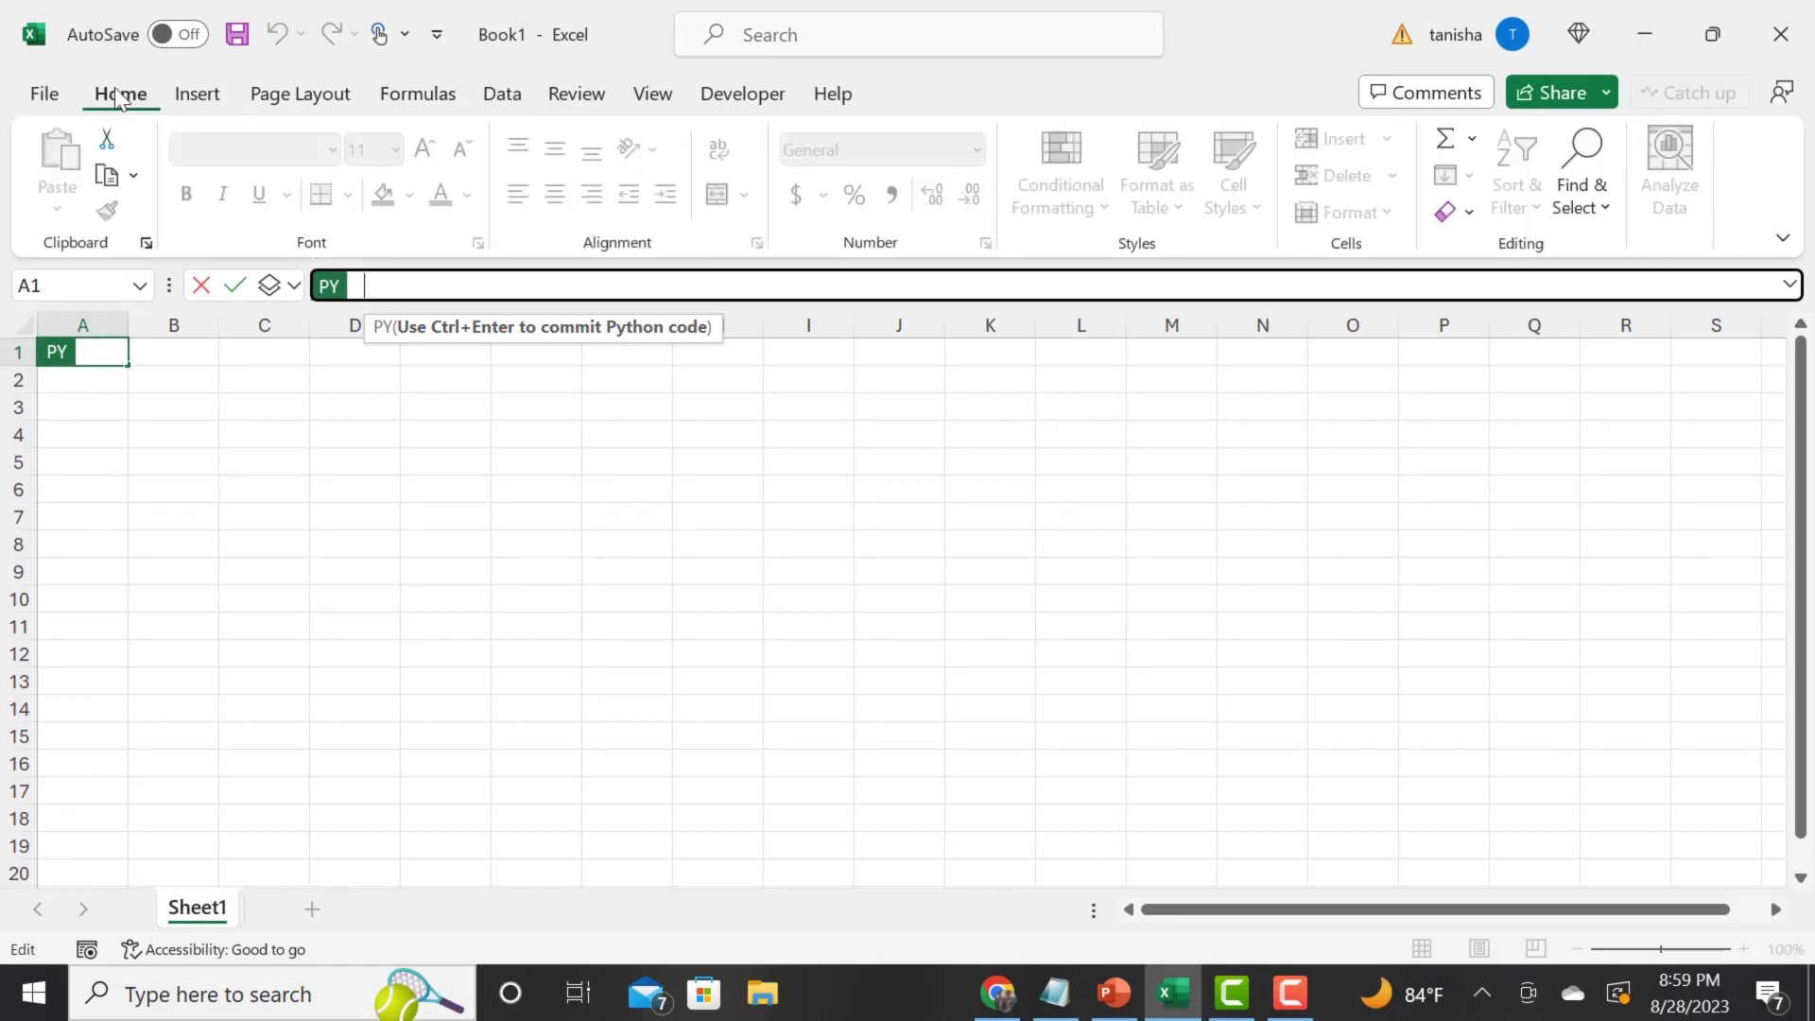
key(Escape)
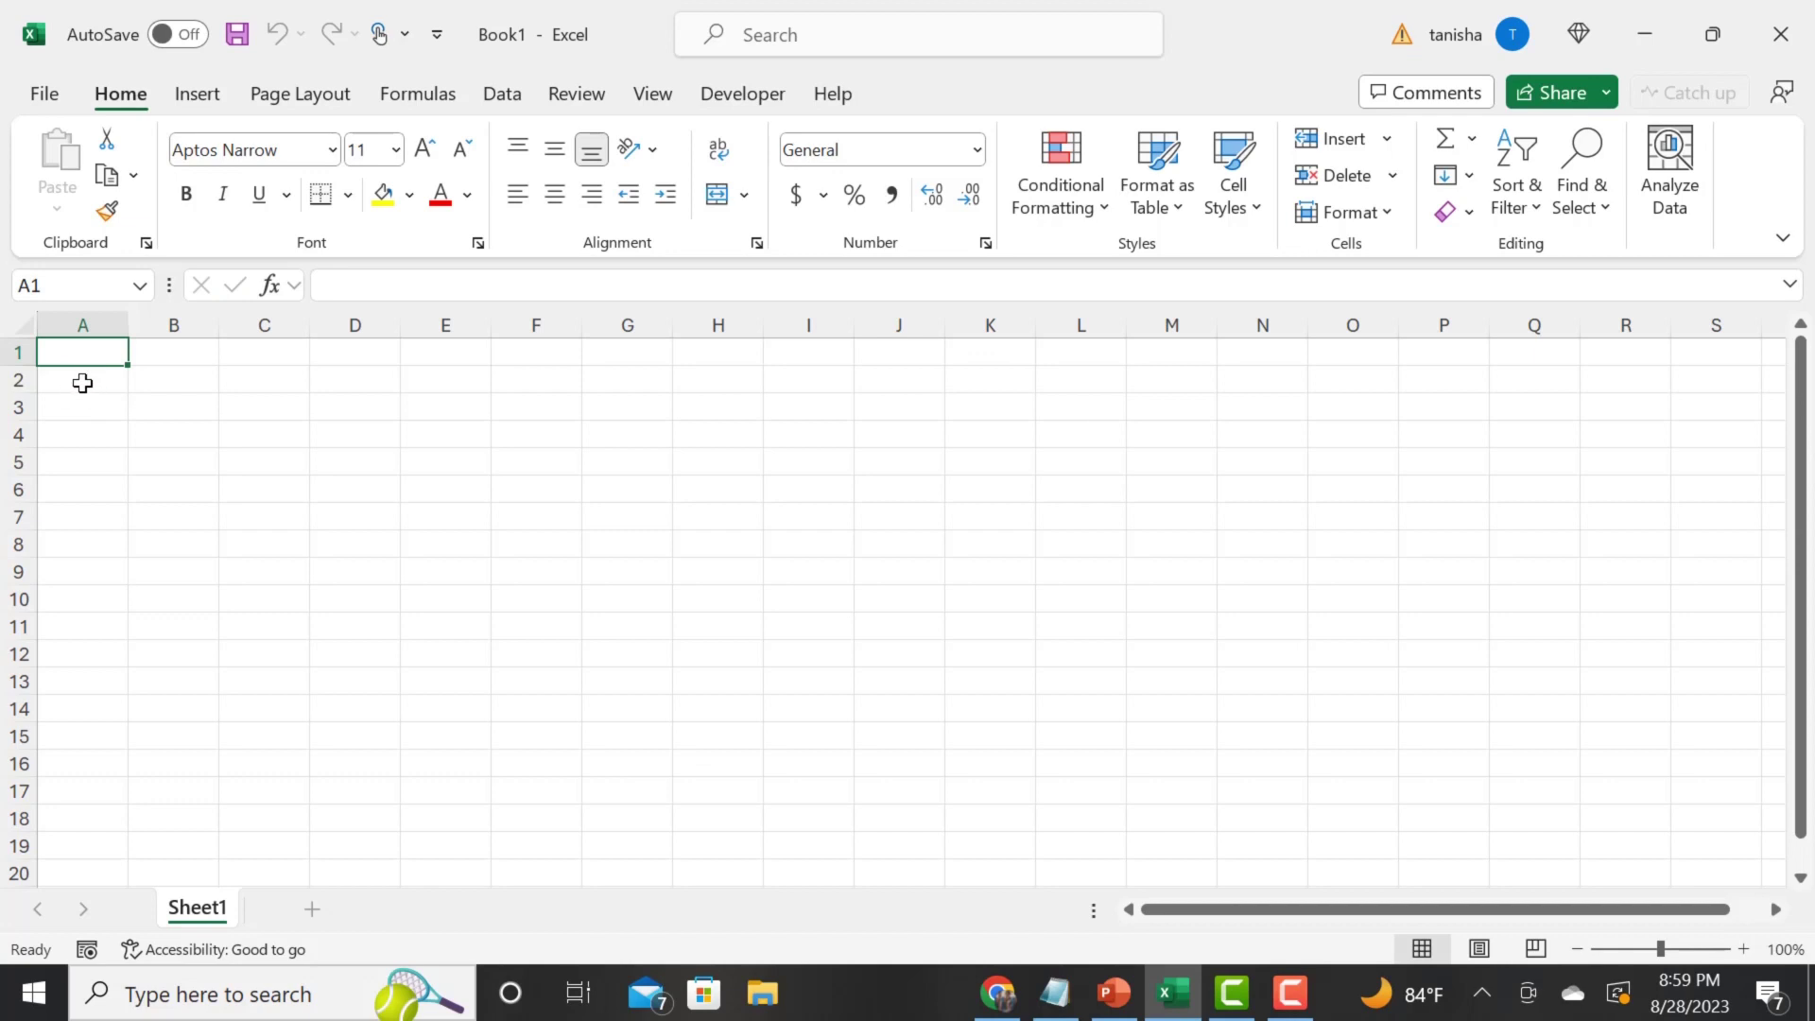
text(=py)
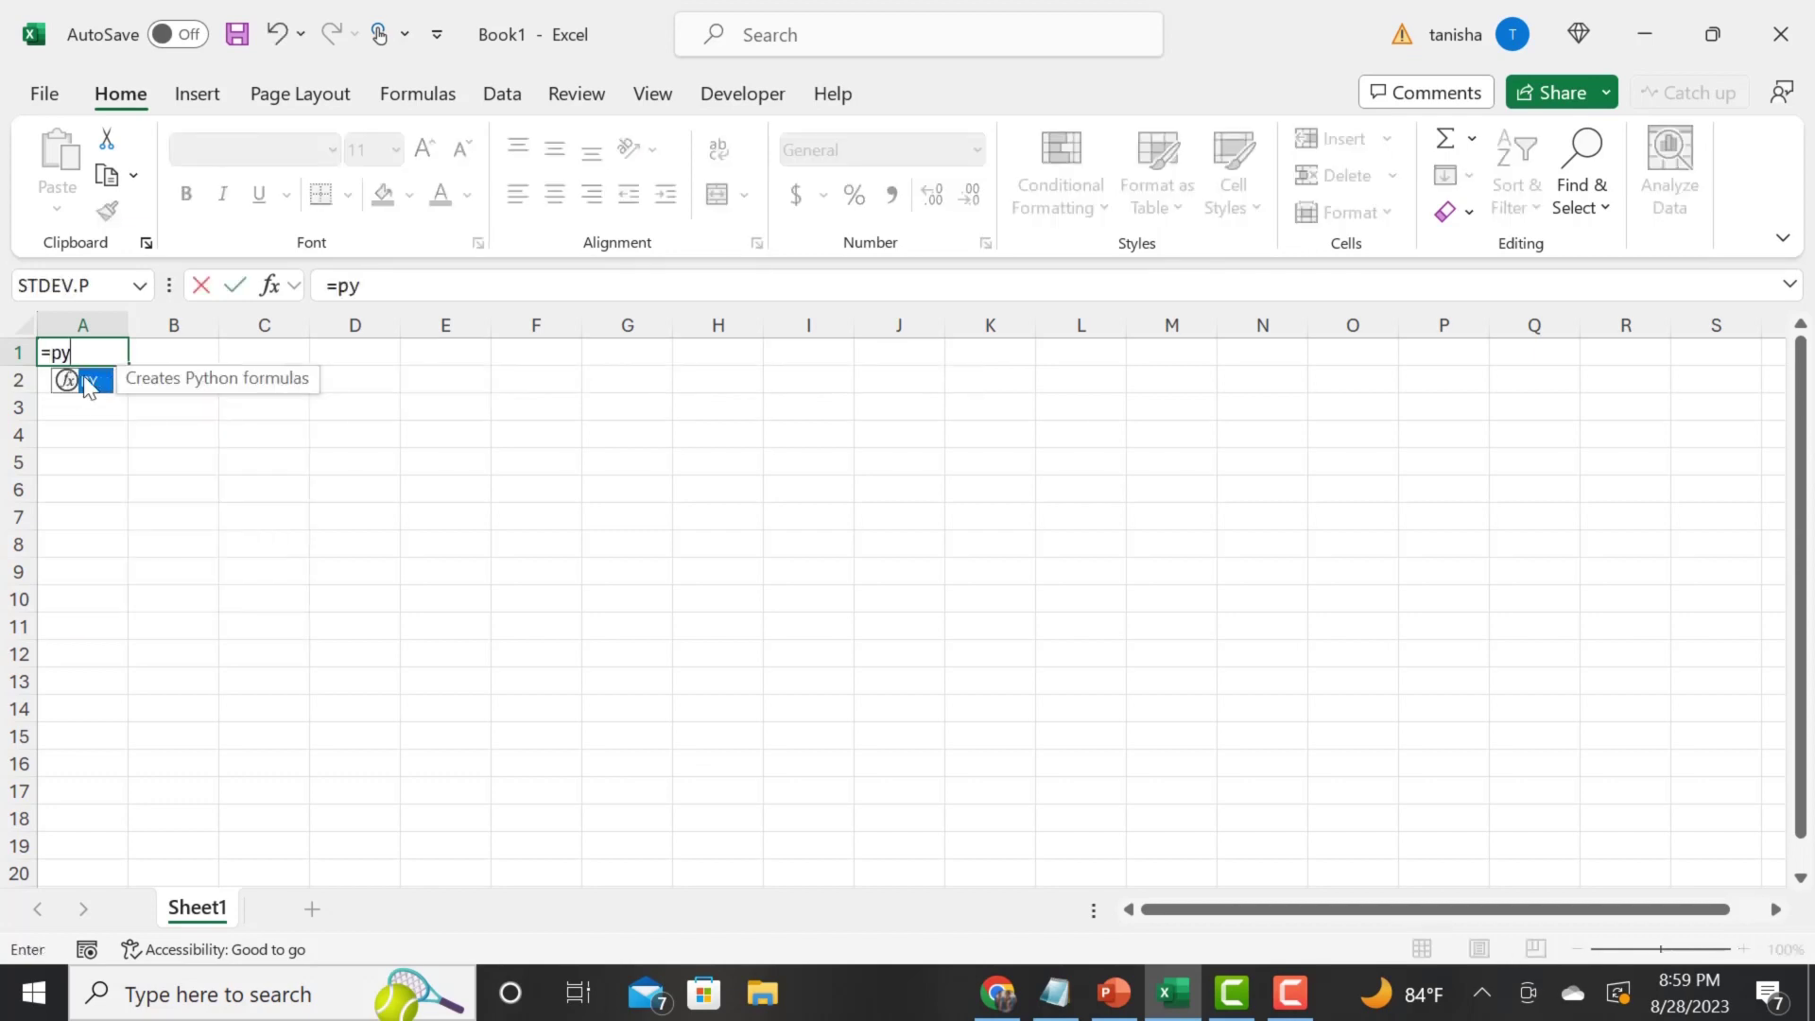
key(Escape)
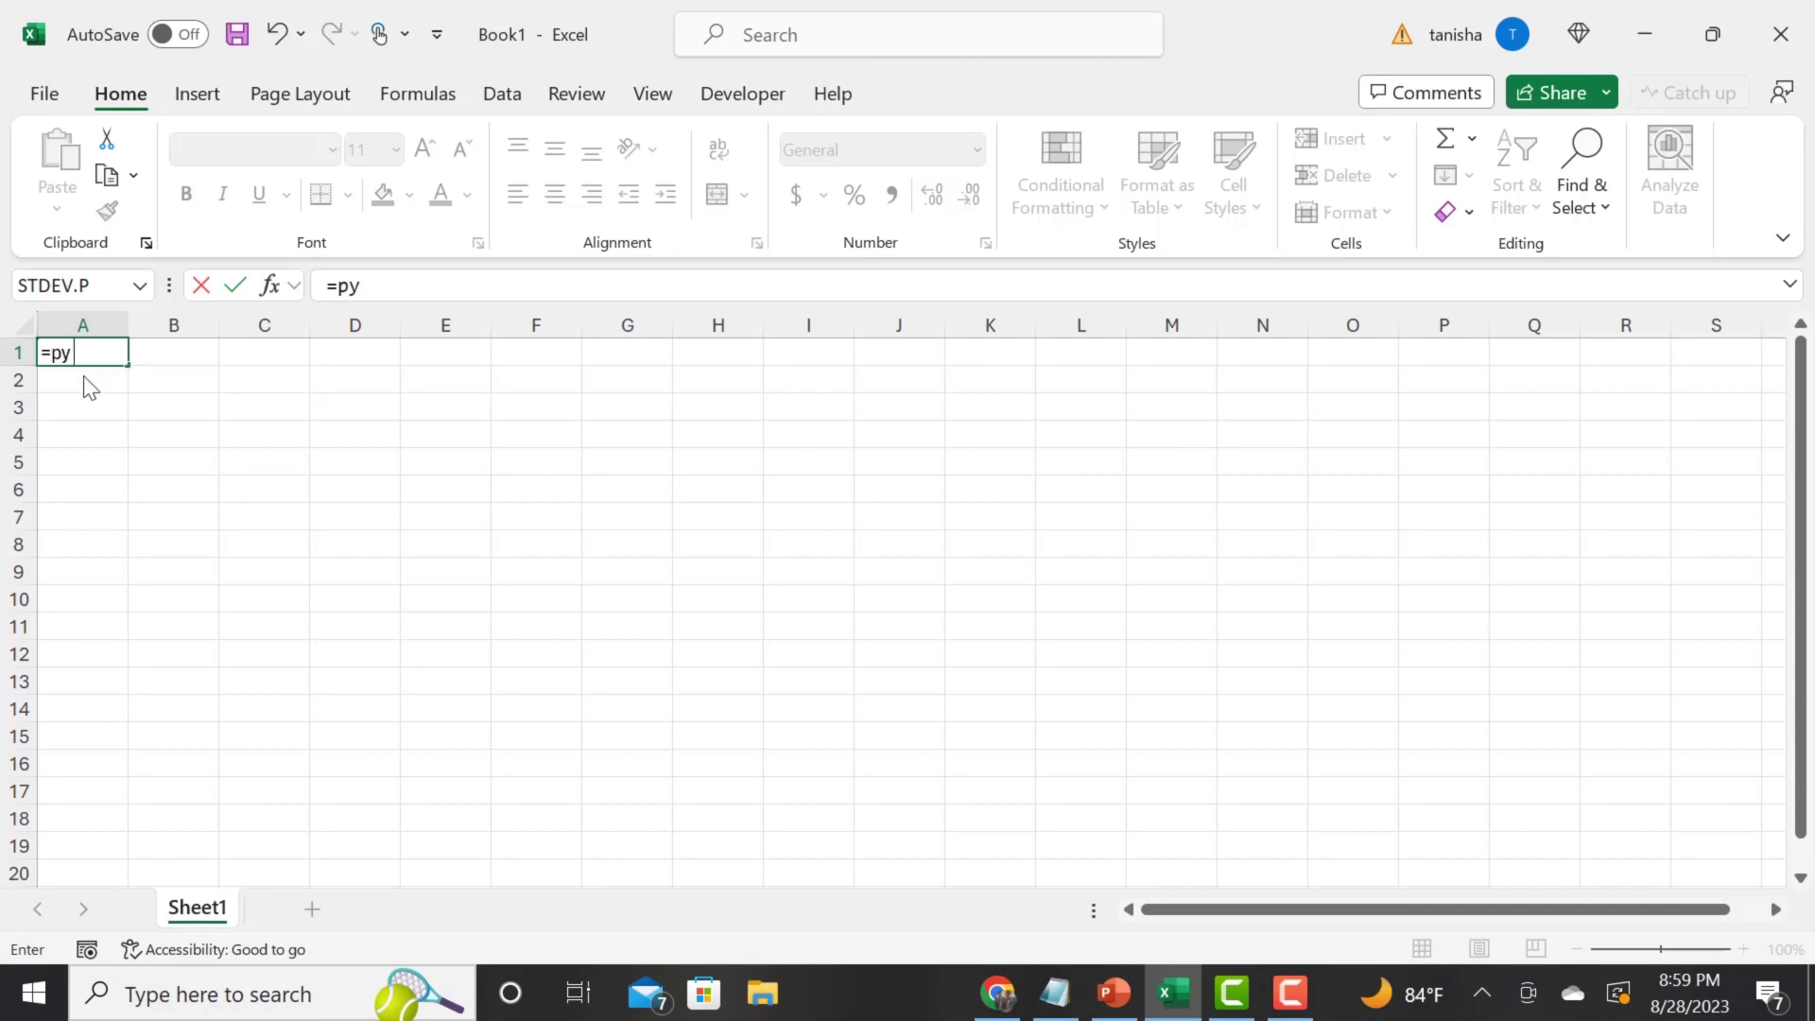
key(BackSpace)
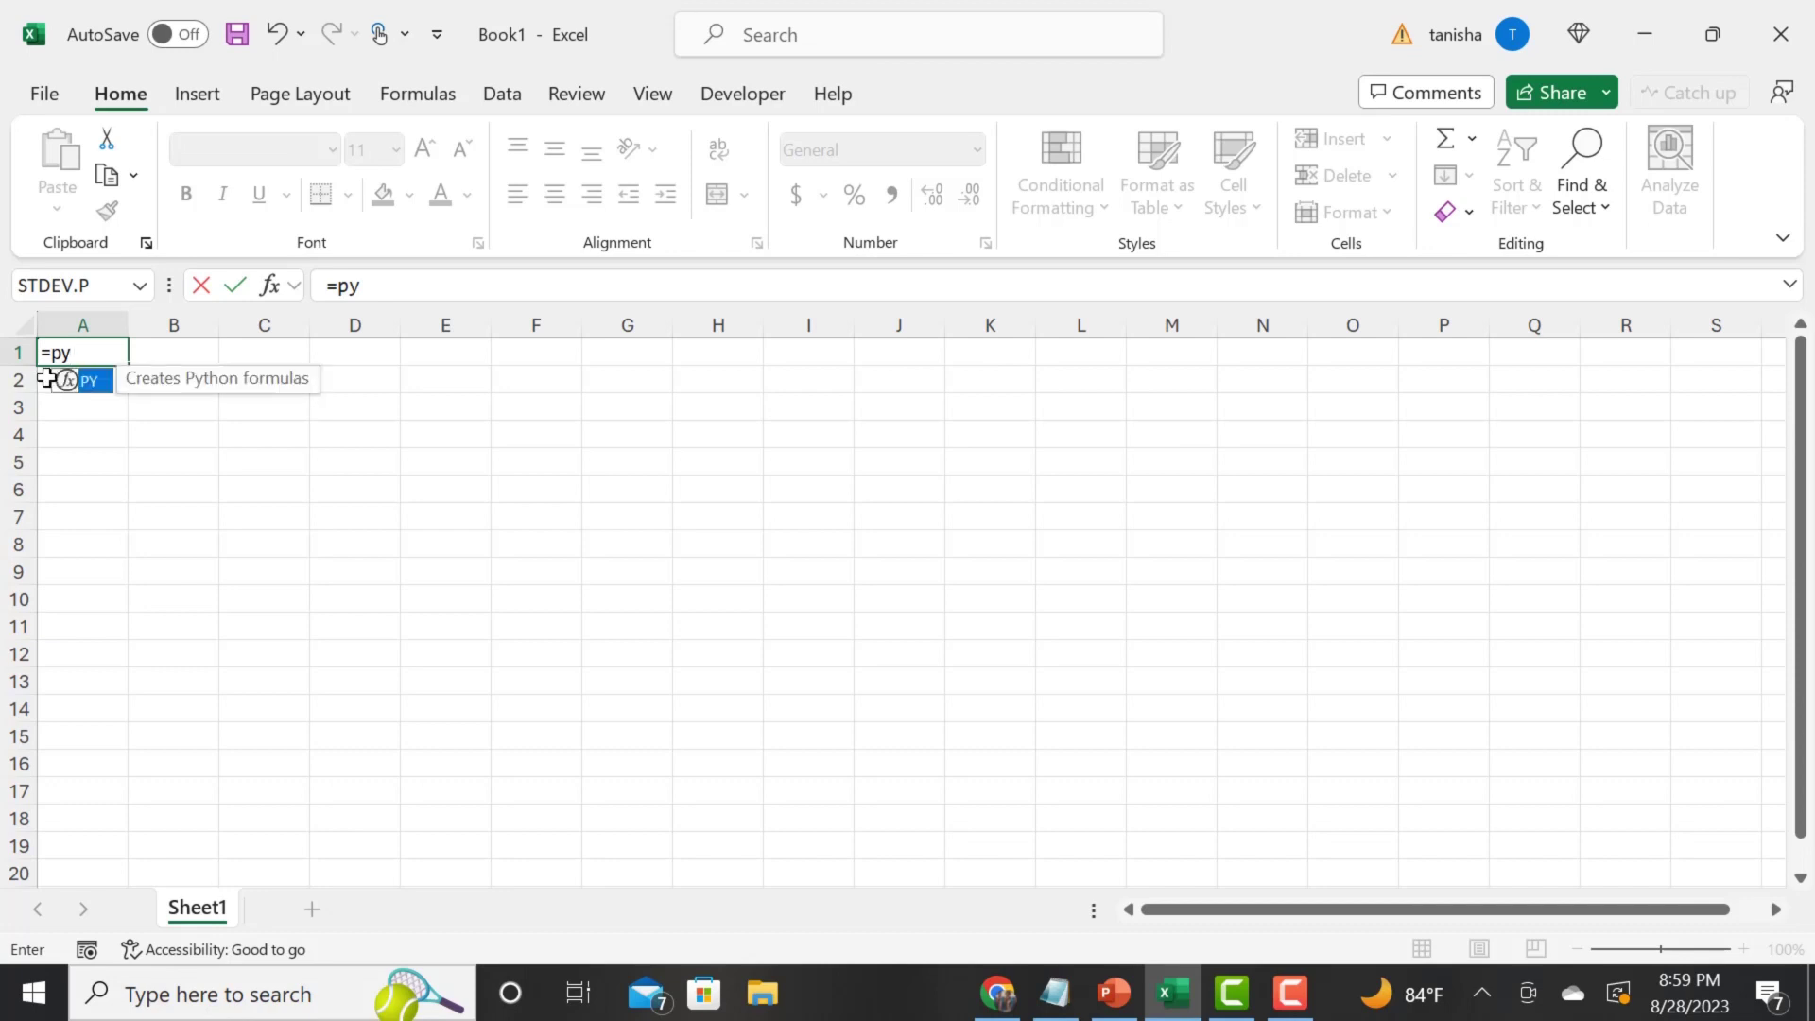
double_click(84, 382)
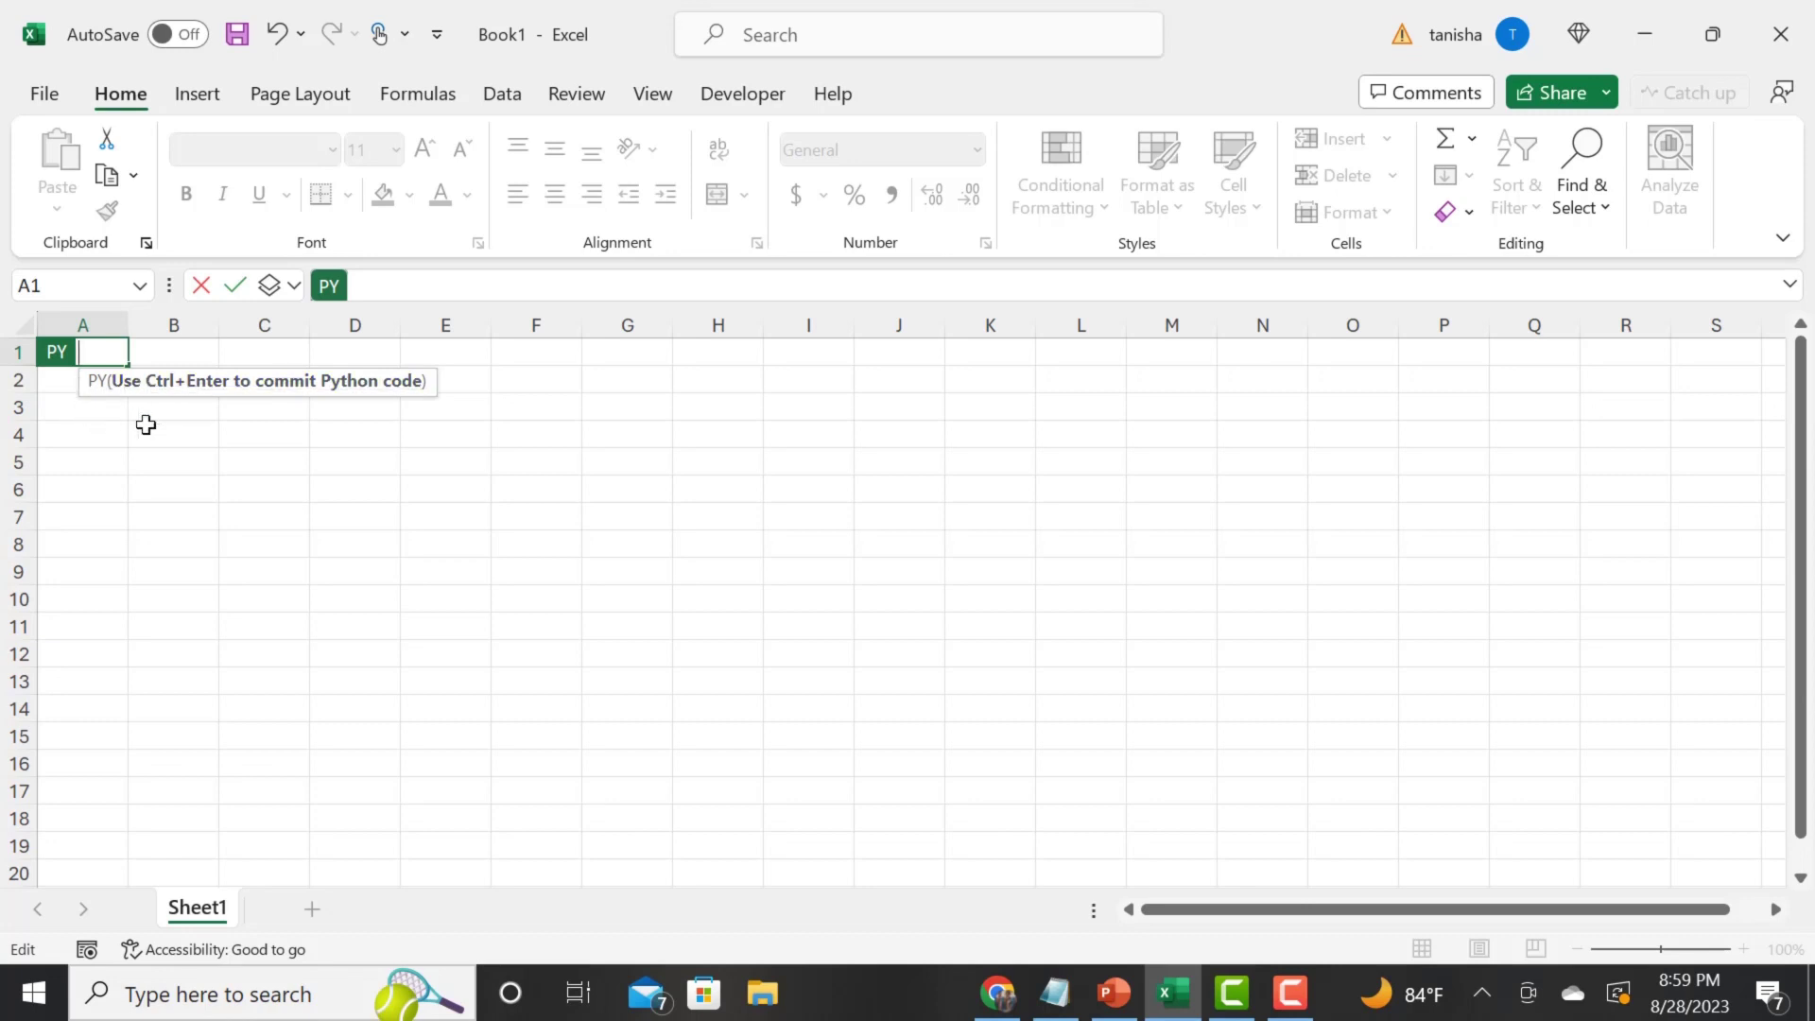
key(Escape)
text(=py)
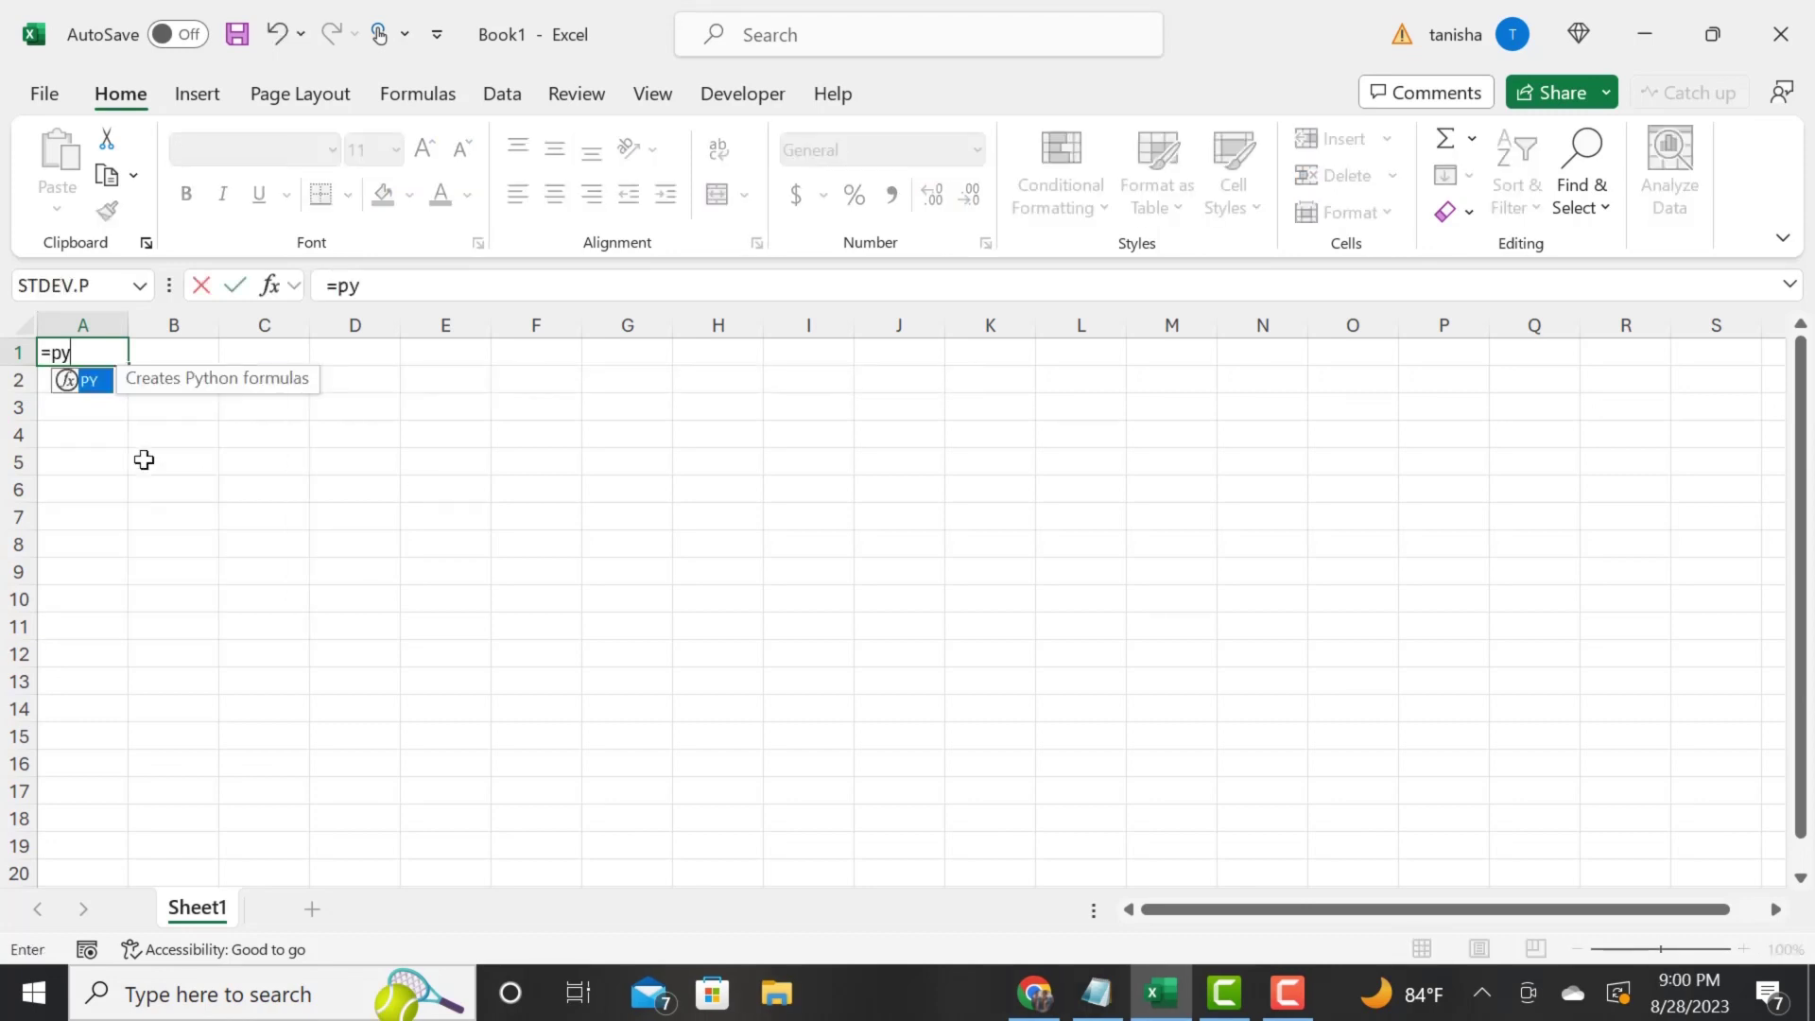
key(Tab)
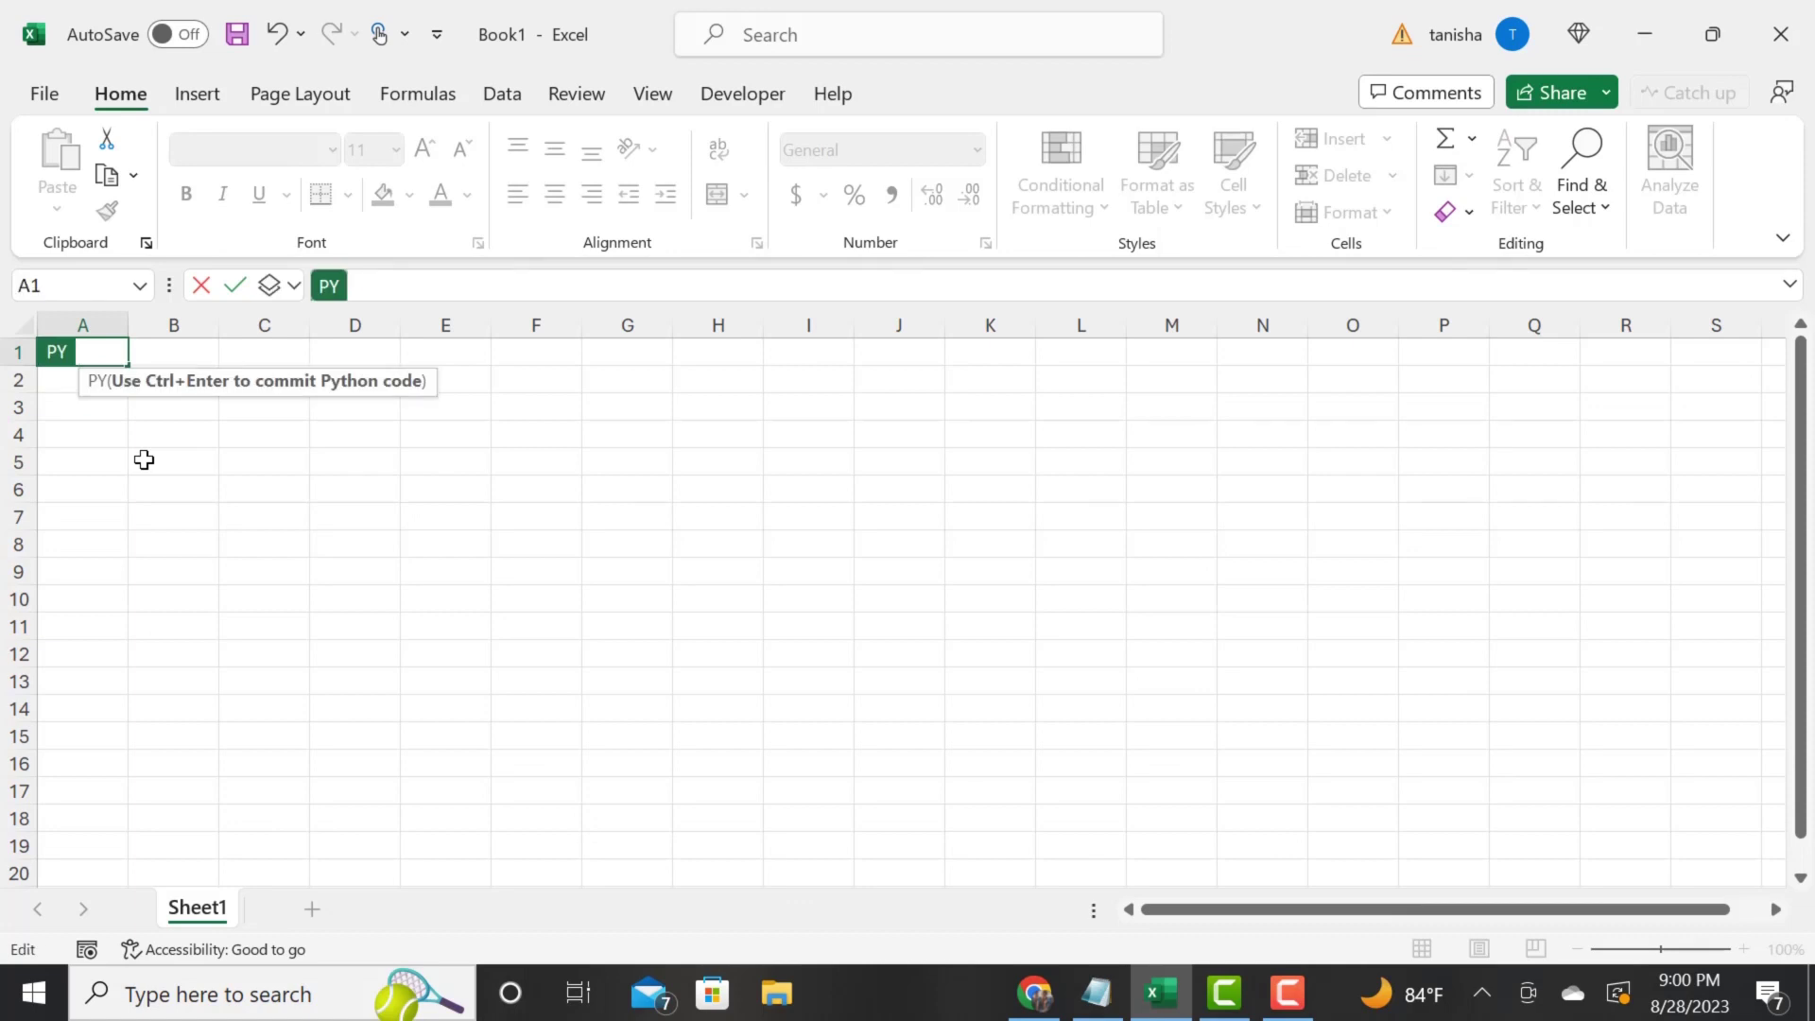
key(Escape)
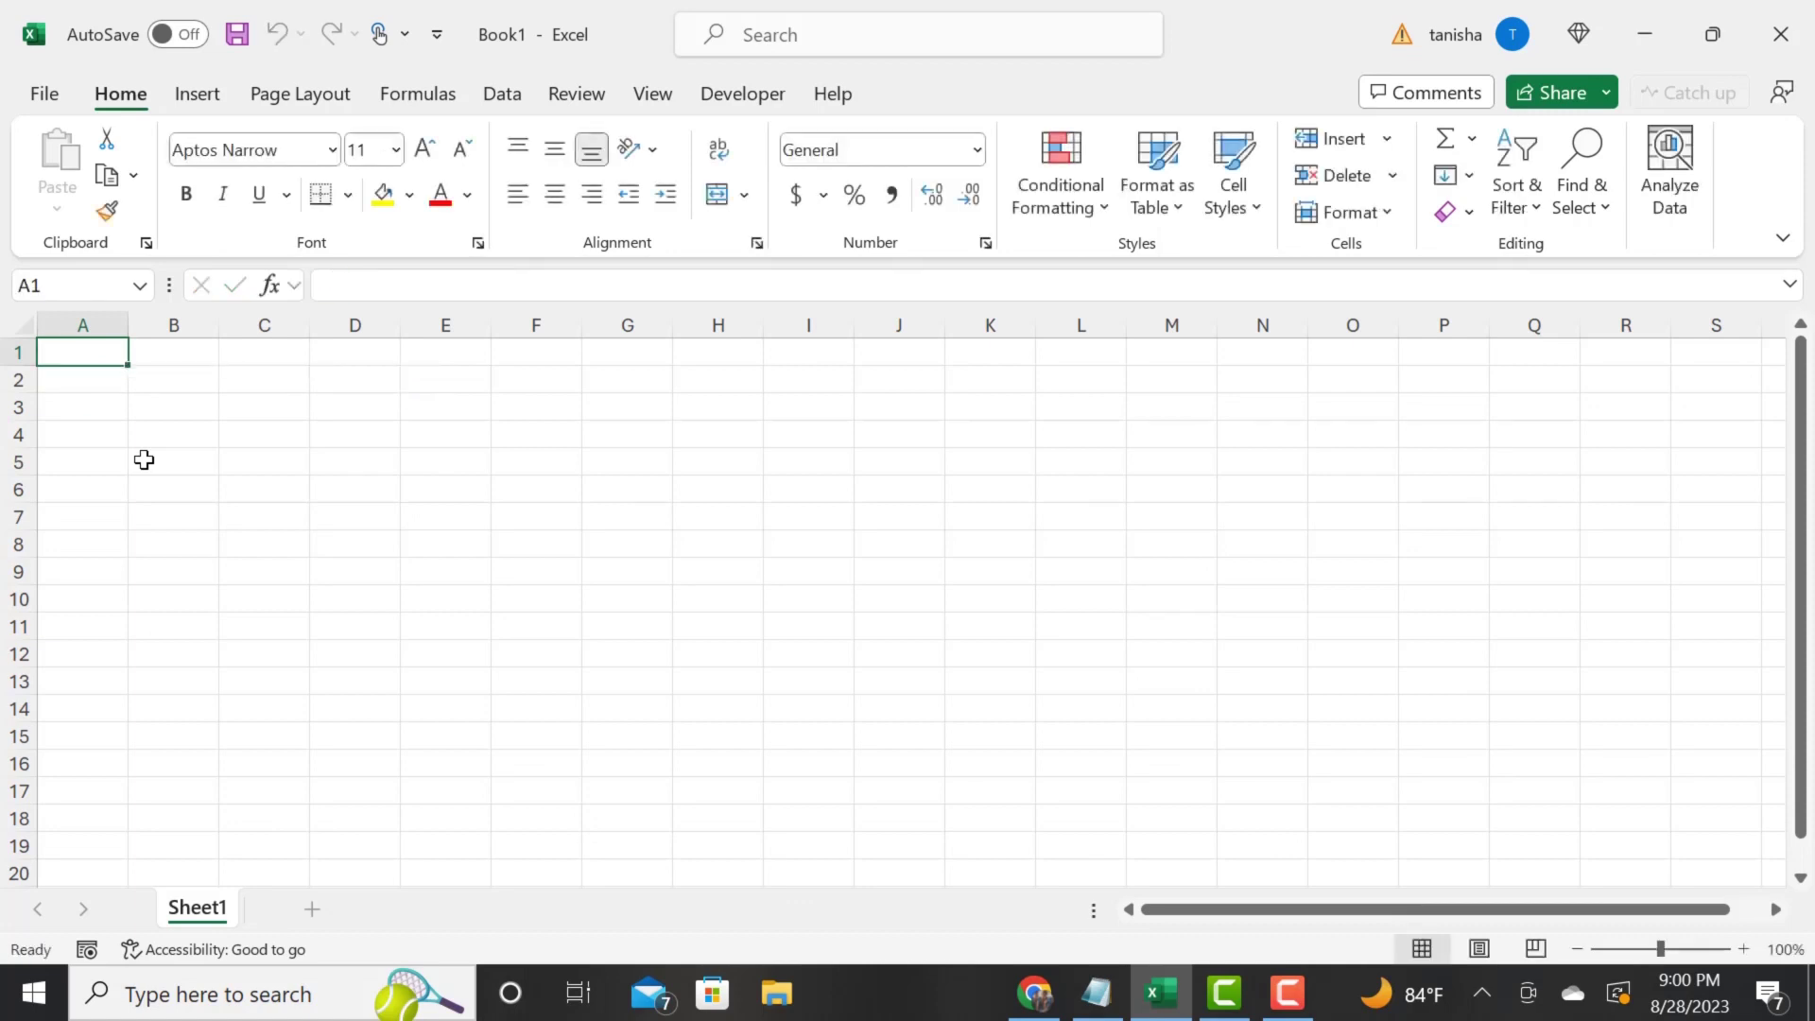
click(76, 386)
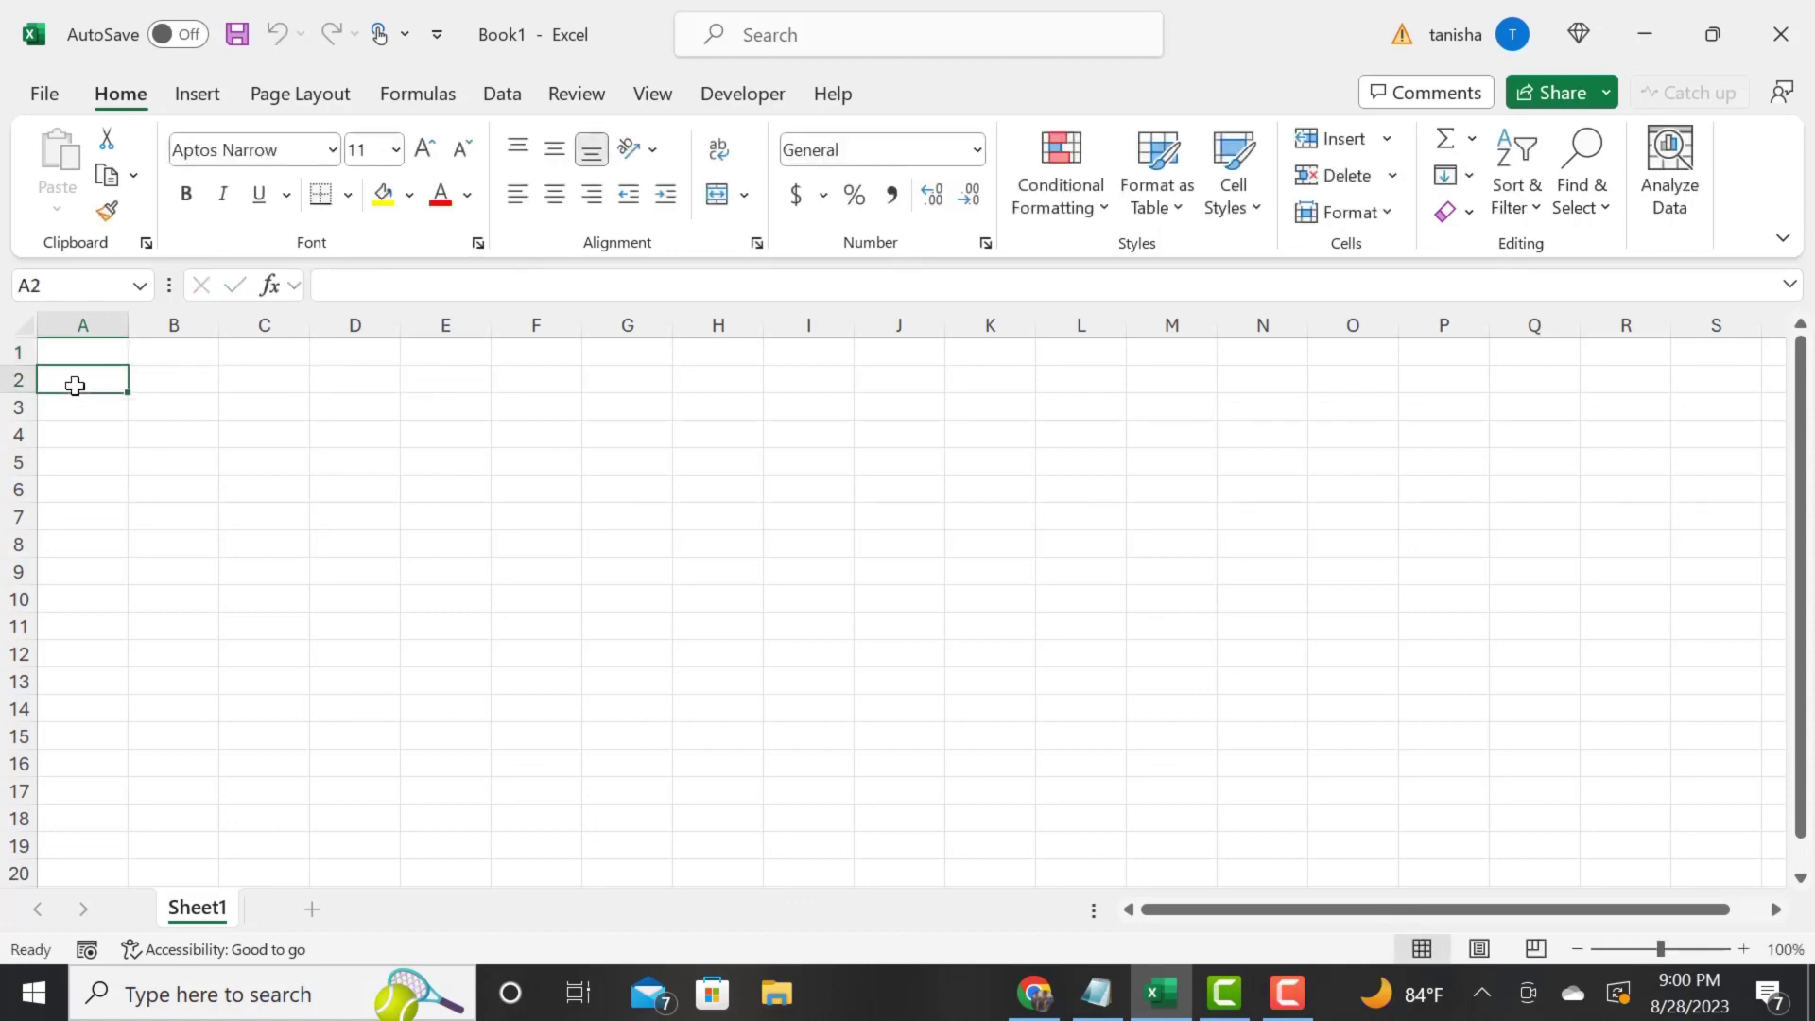
text(ent)
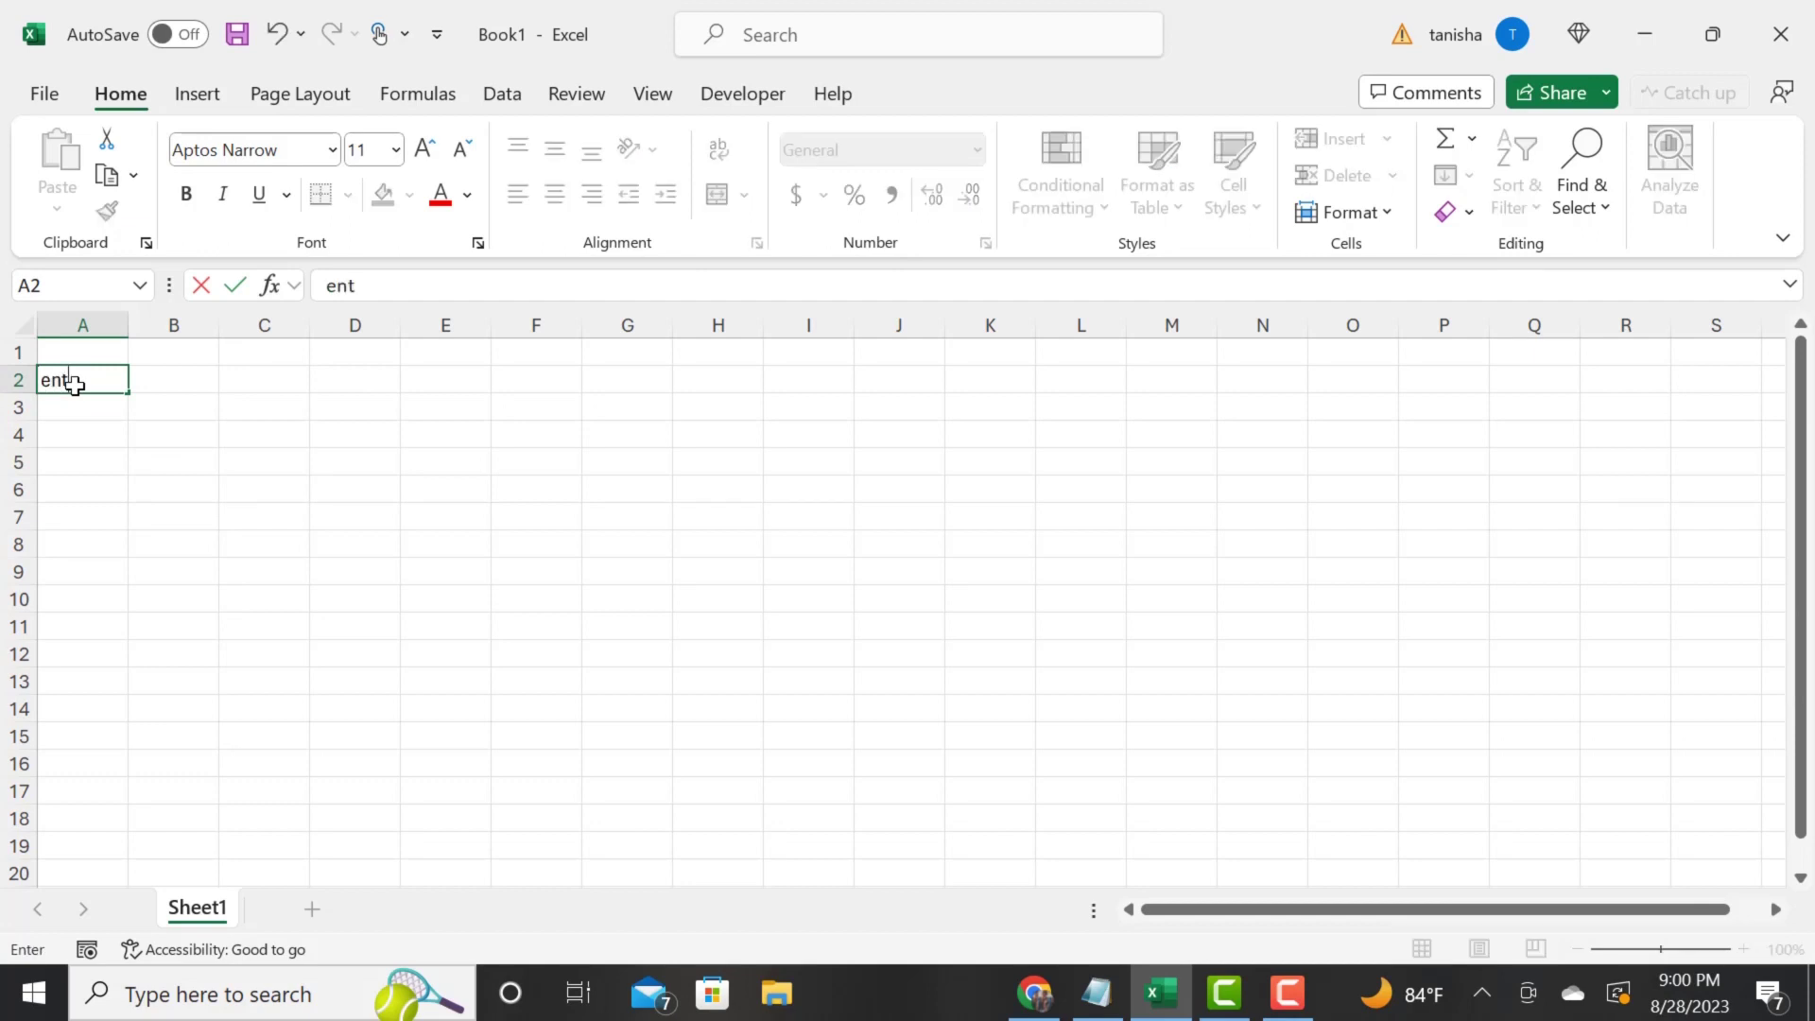
text(er equals py and)
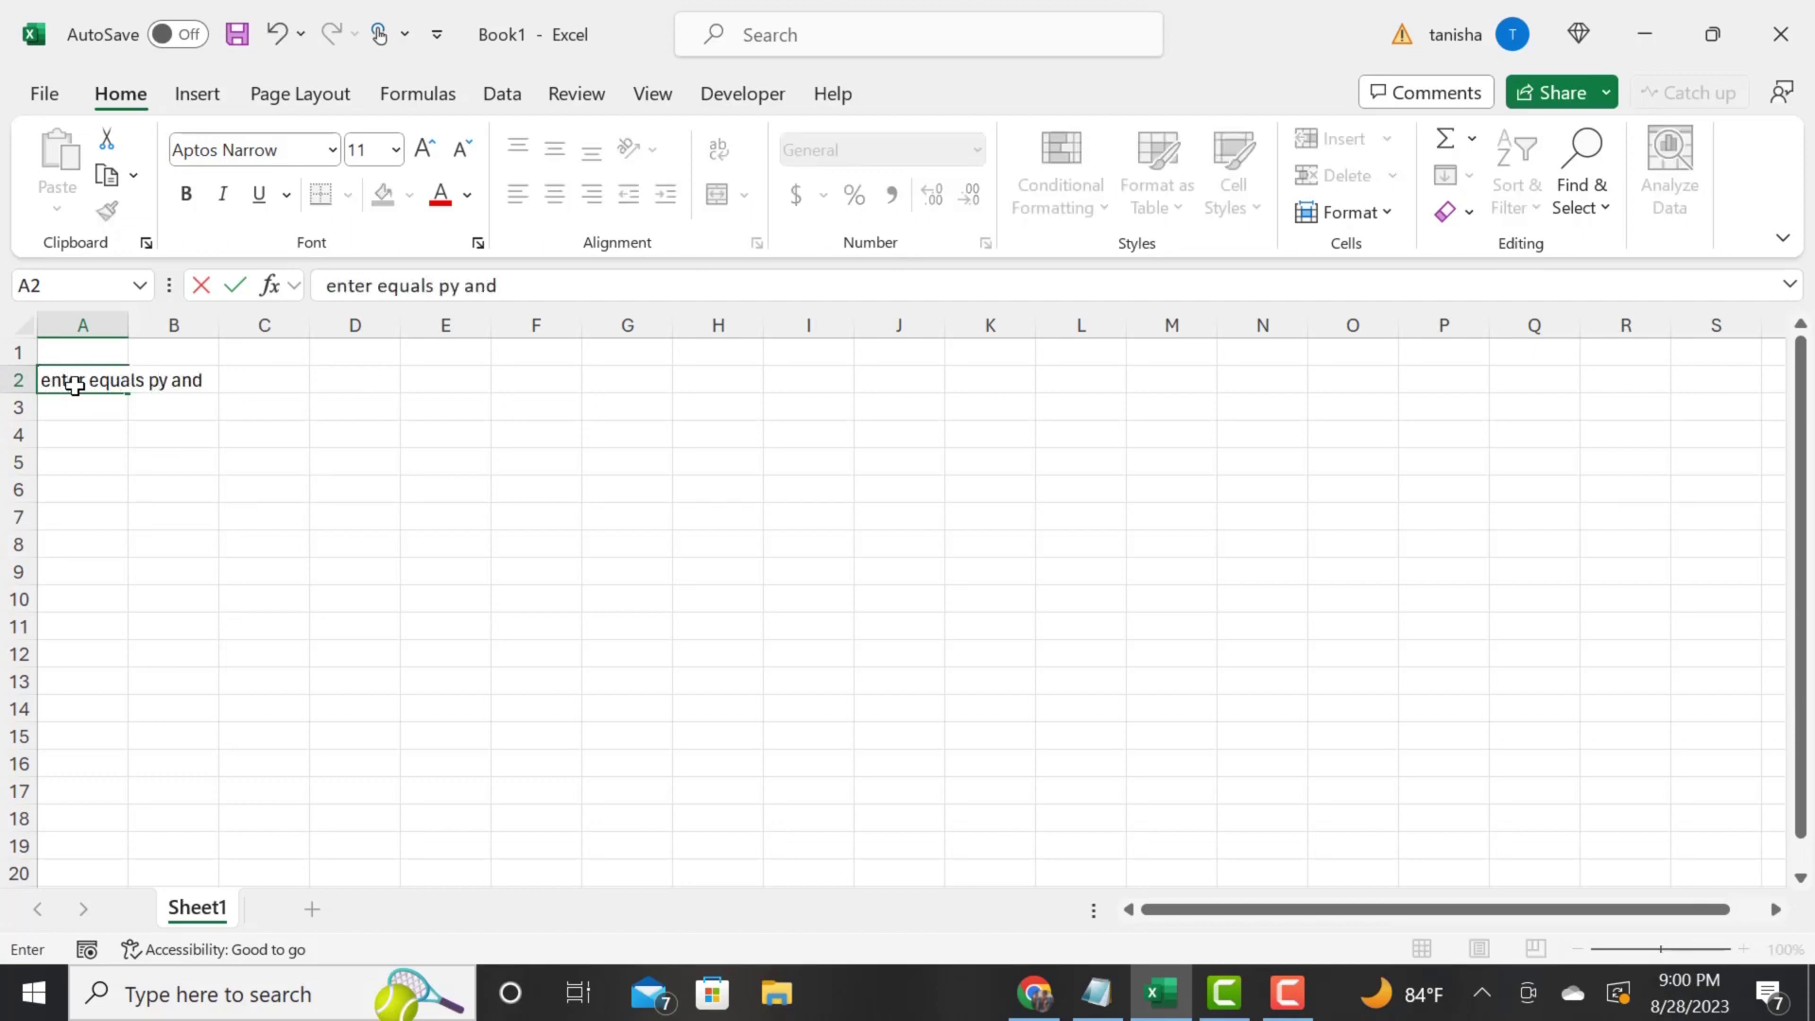
text( then pre)
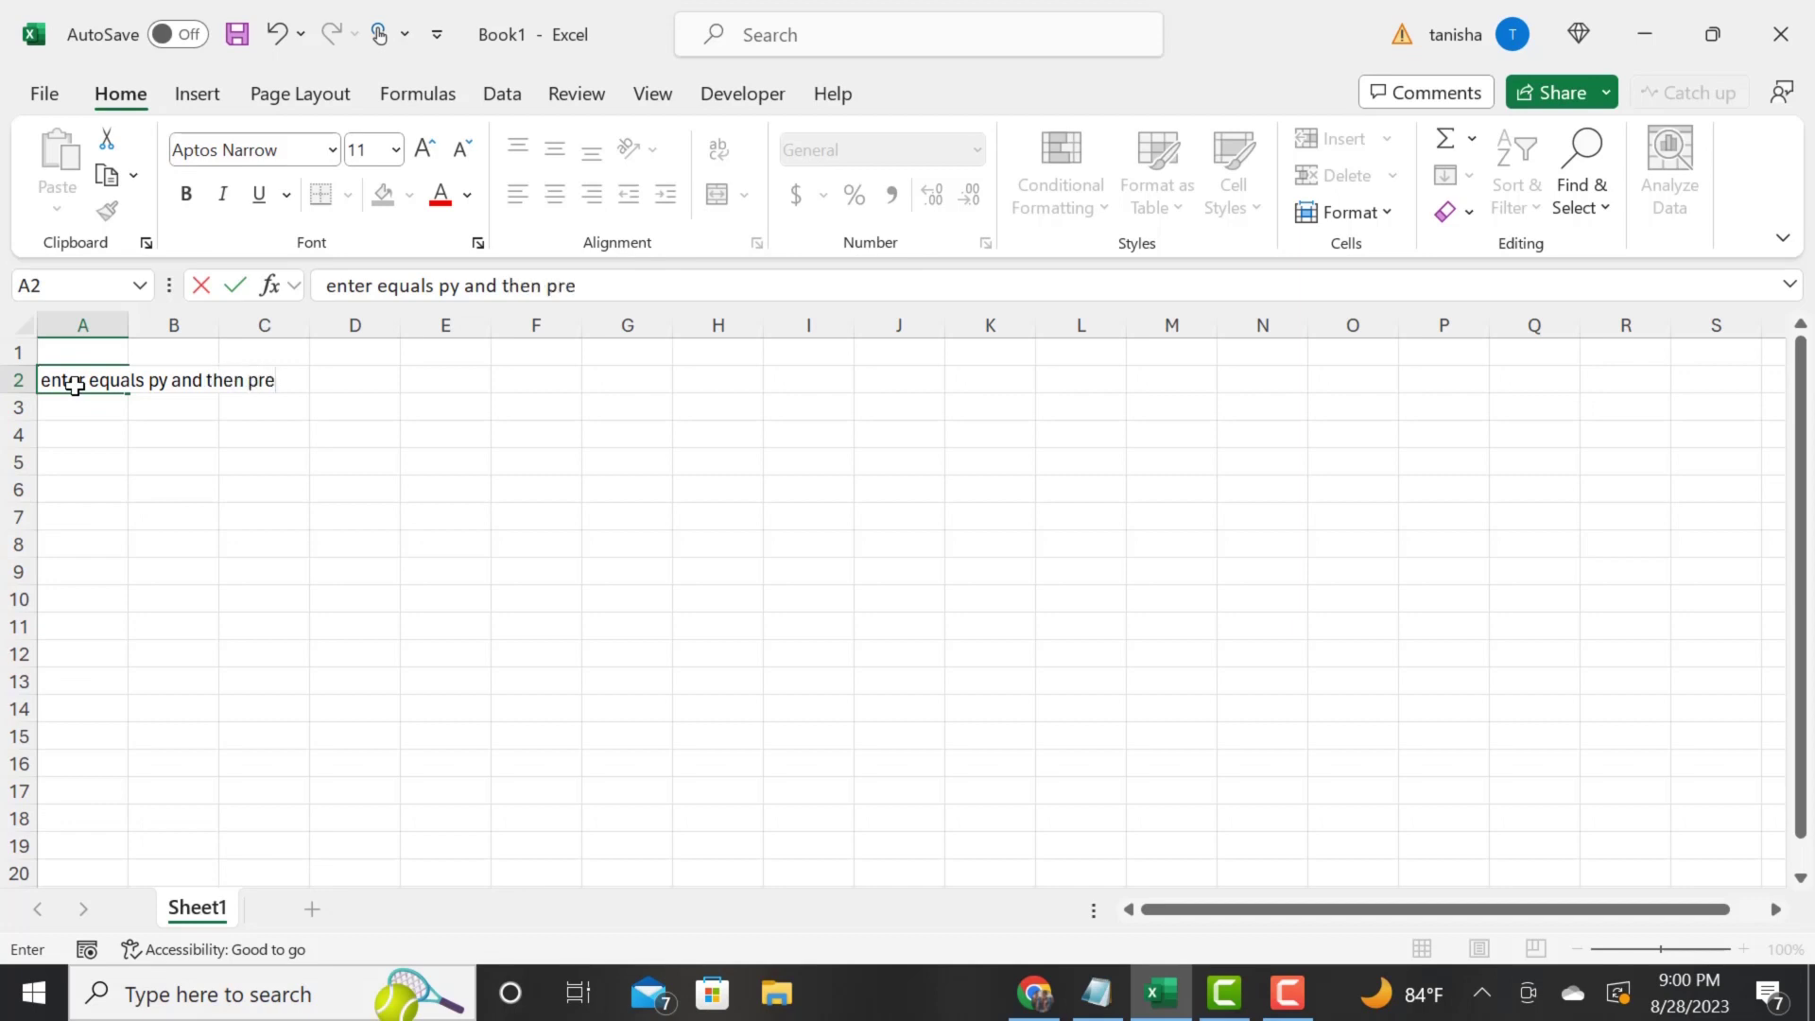
text(ss tab)
click(69, 434)
- Undo the A2 note and start an A1 Python cell with 'import pandas as pd'
key(ctrl+z)
click(97, 342)
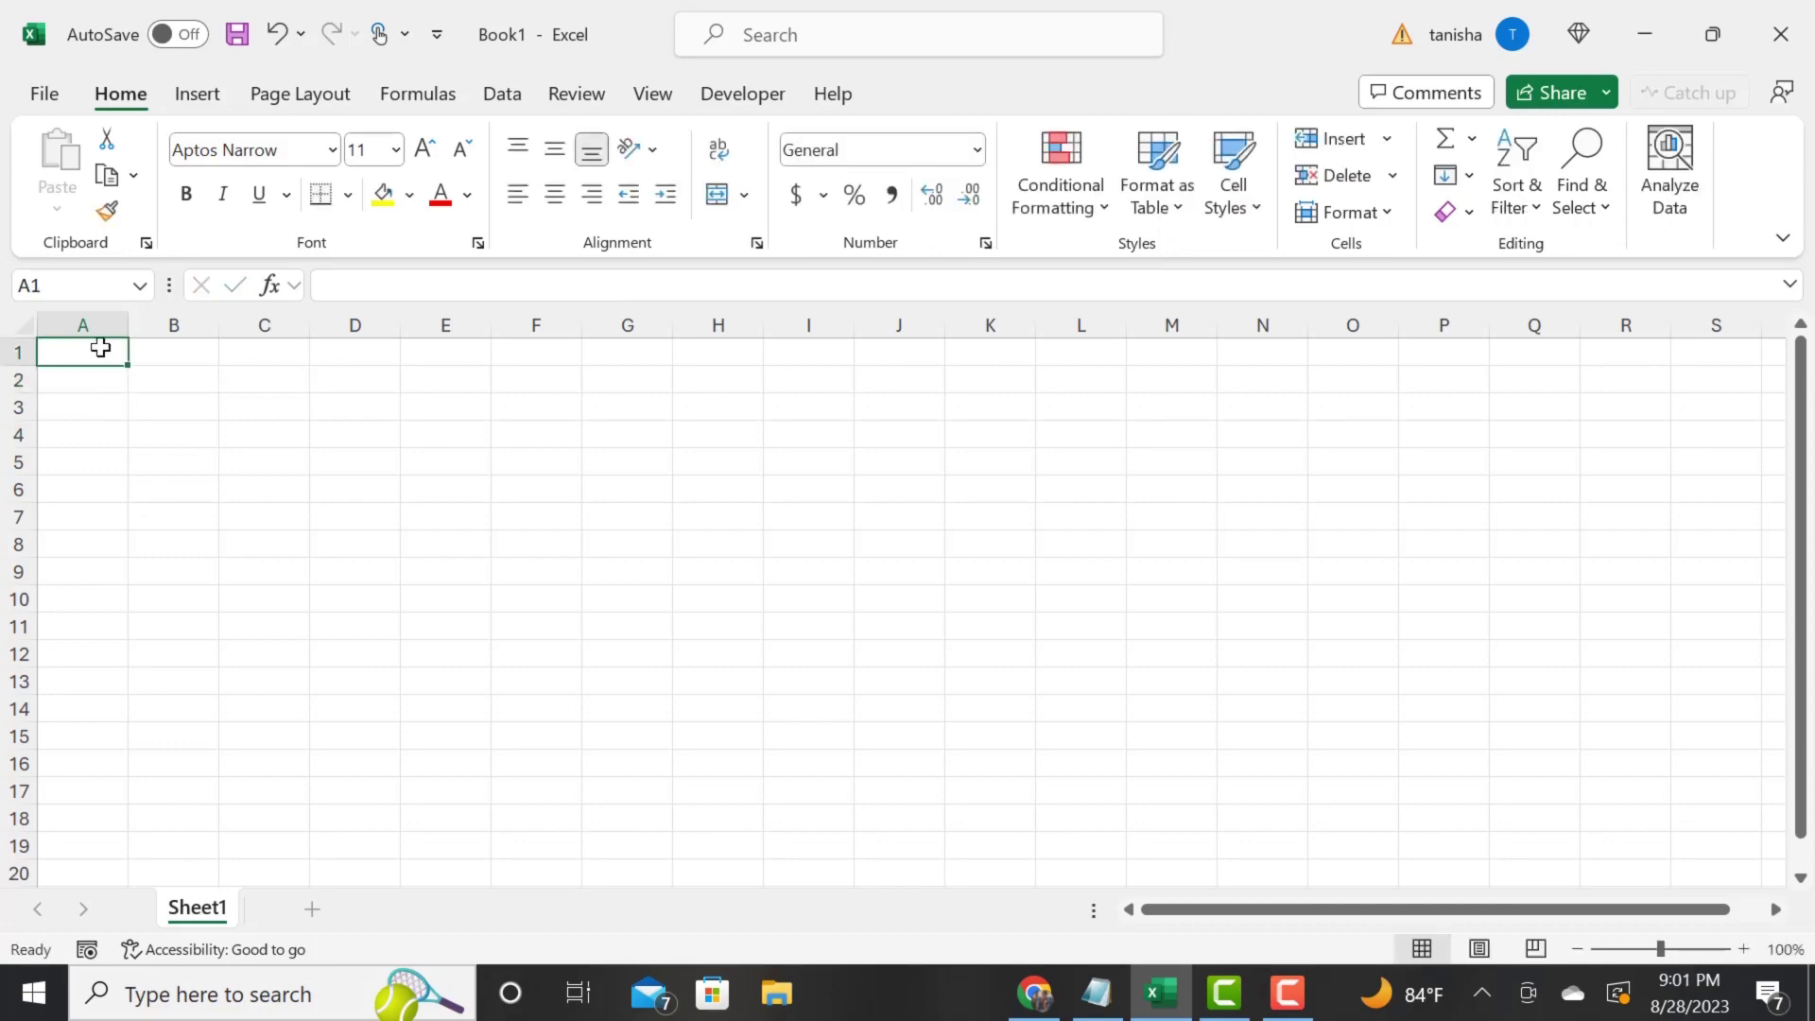
text(=py)
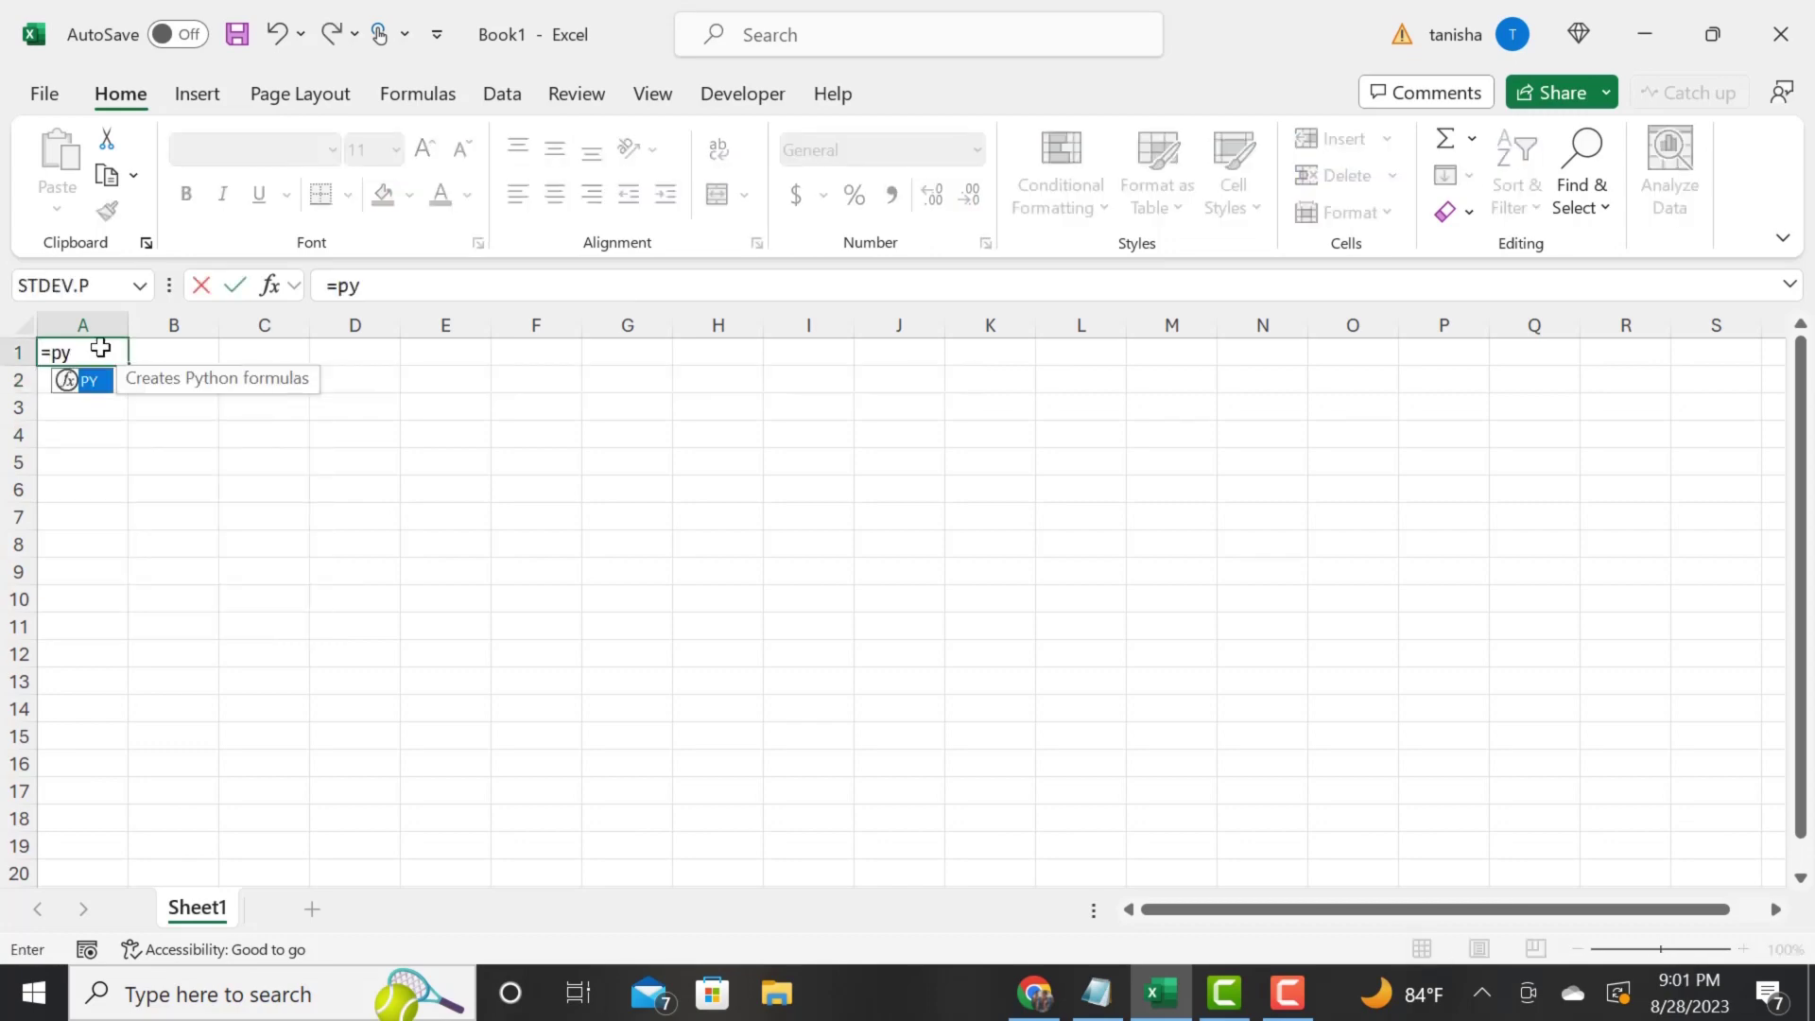
key(Tab)
click(392, 297)
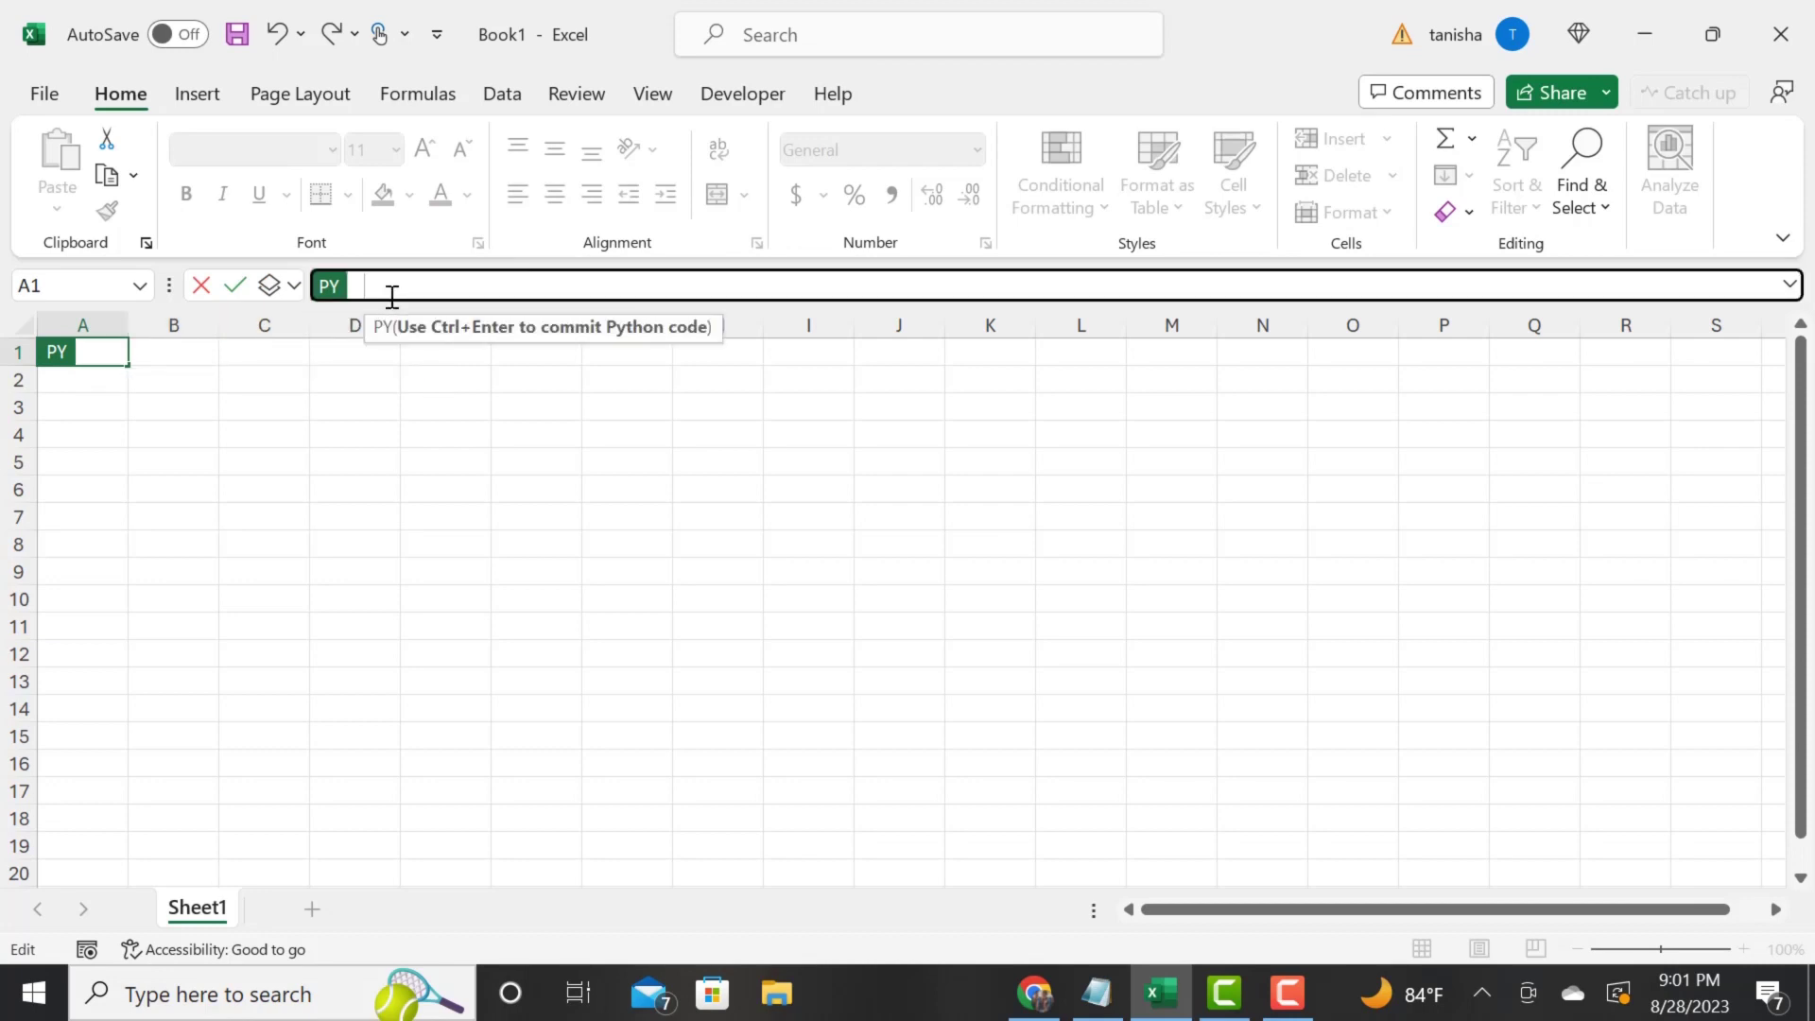
text(import)
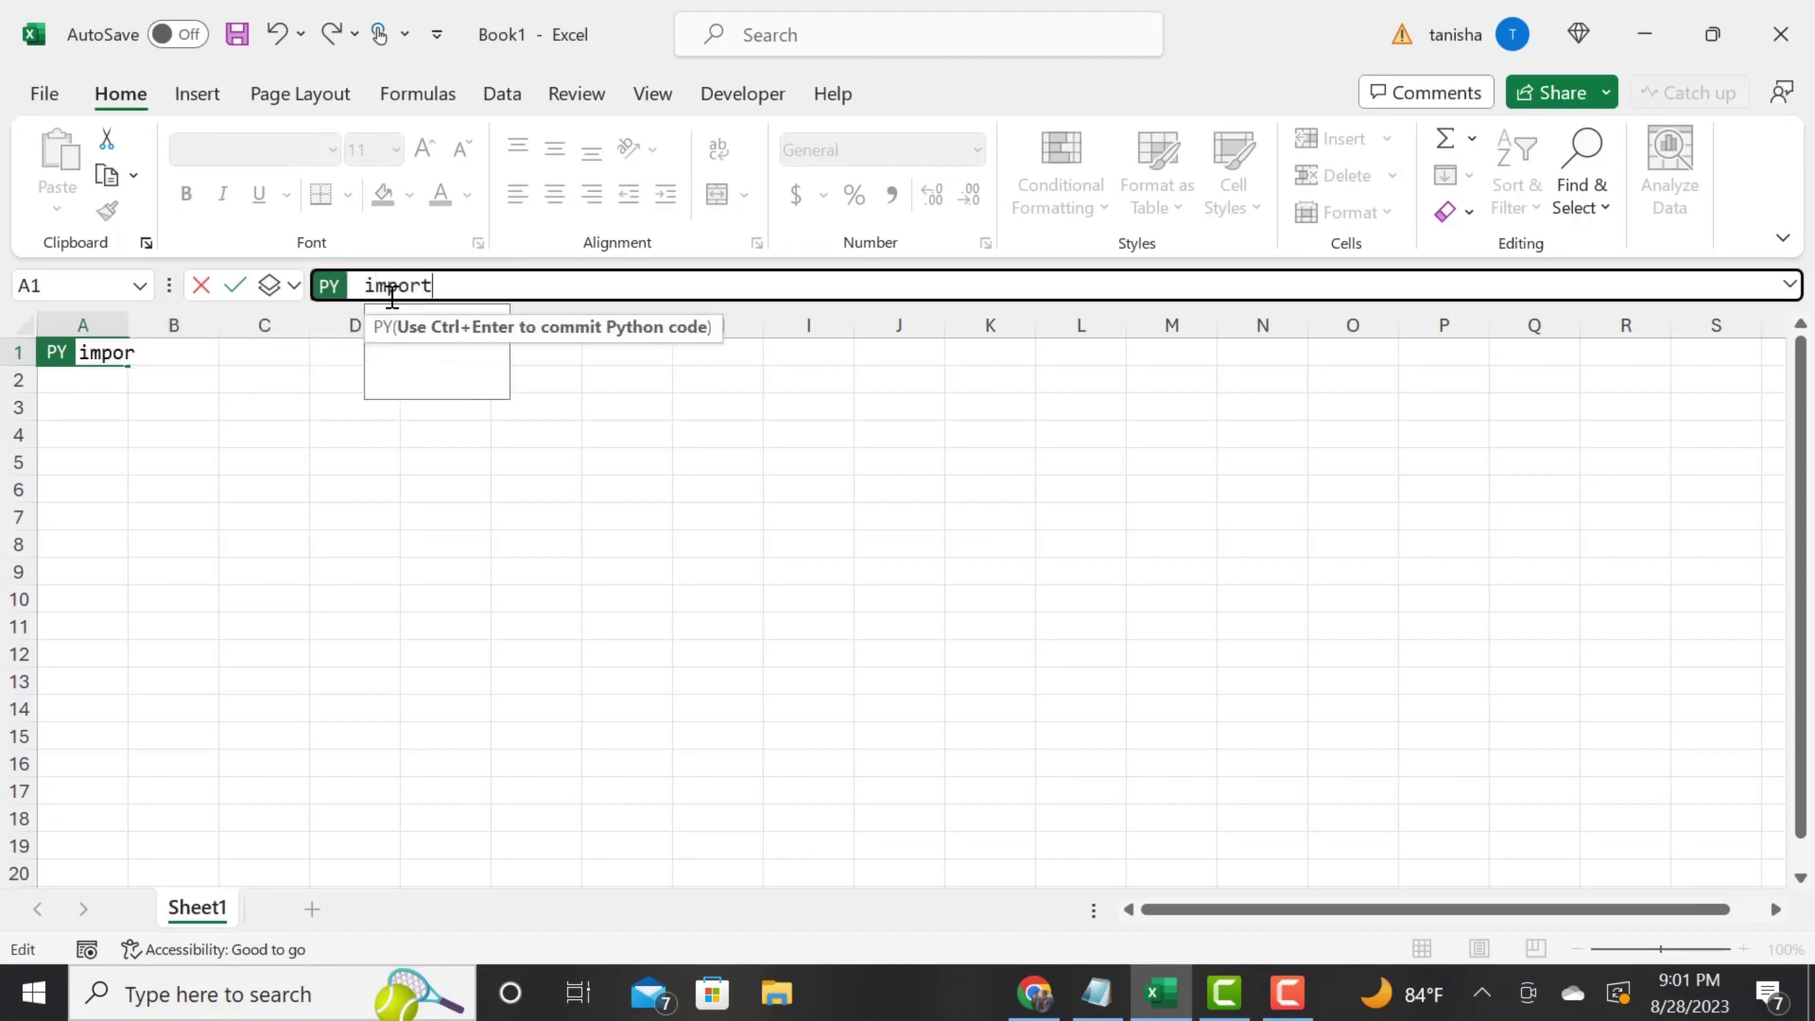
text( pandas as pd)
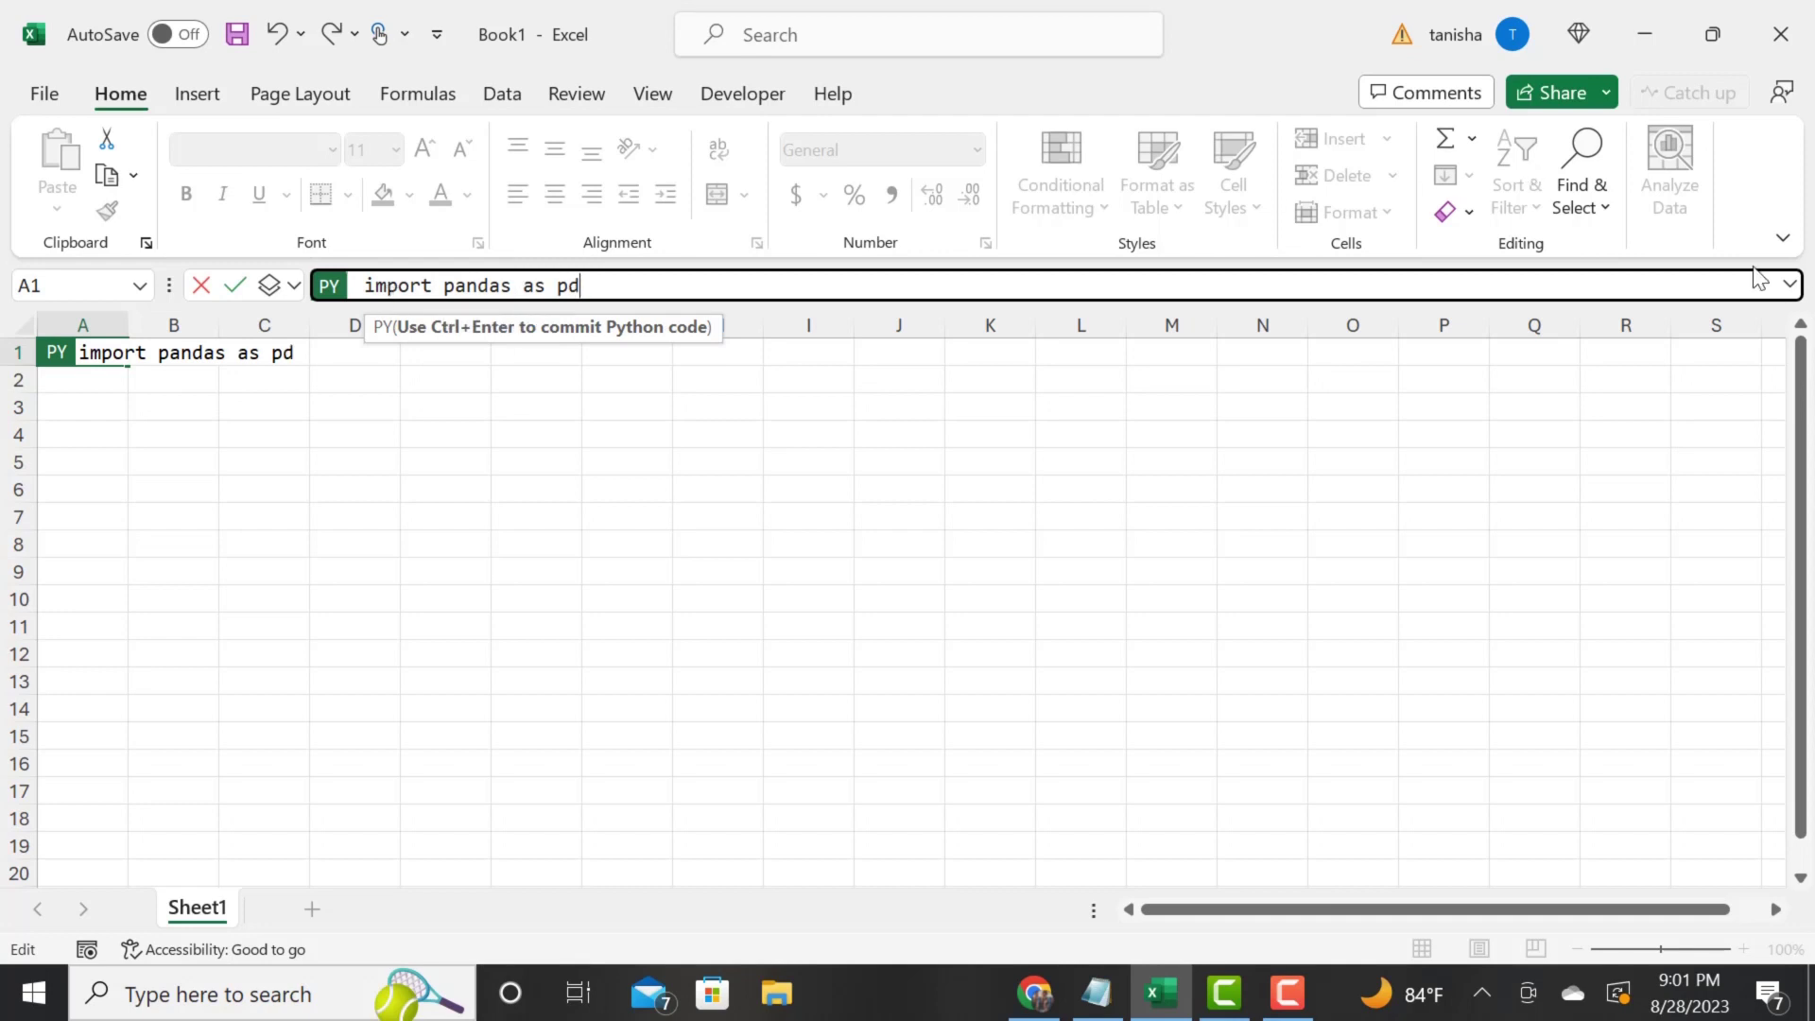
click(1793, 288)
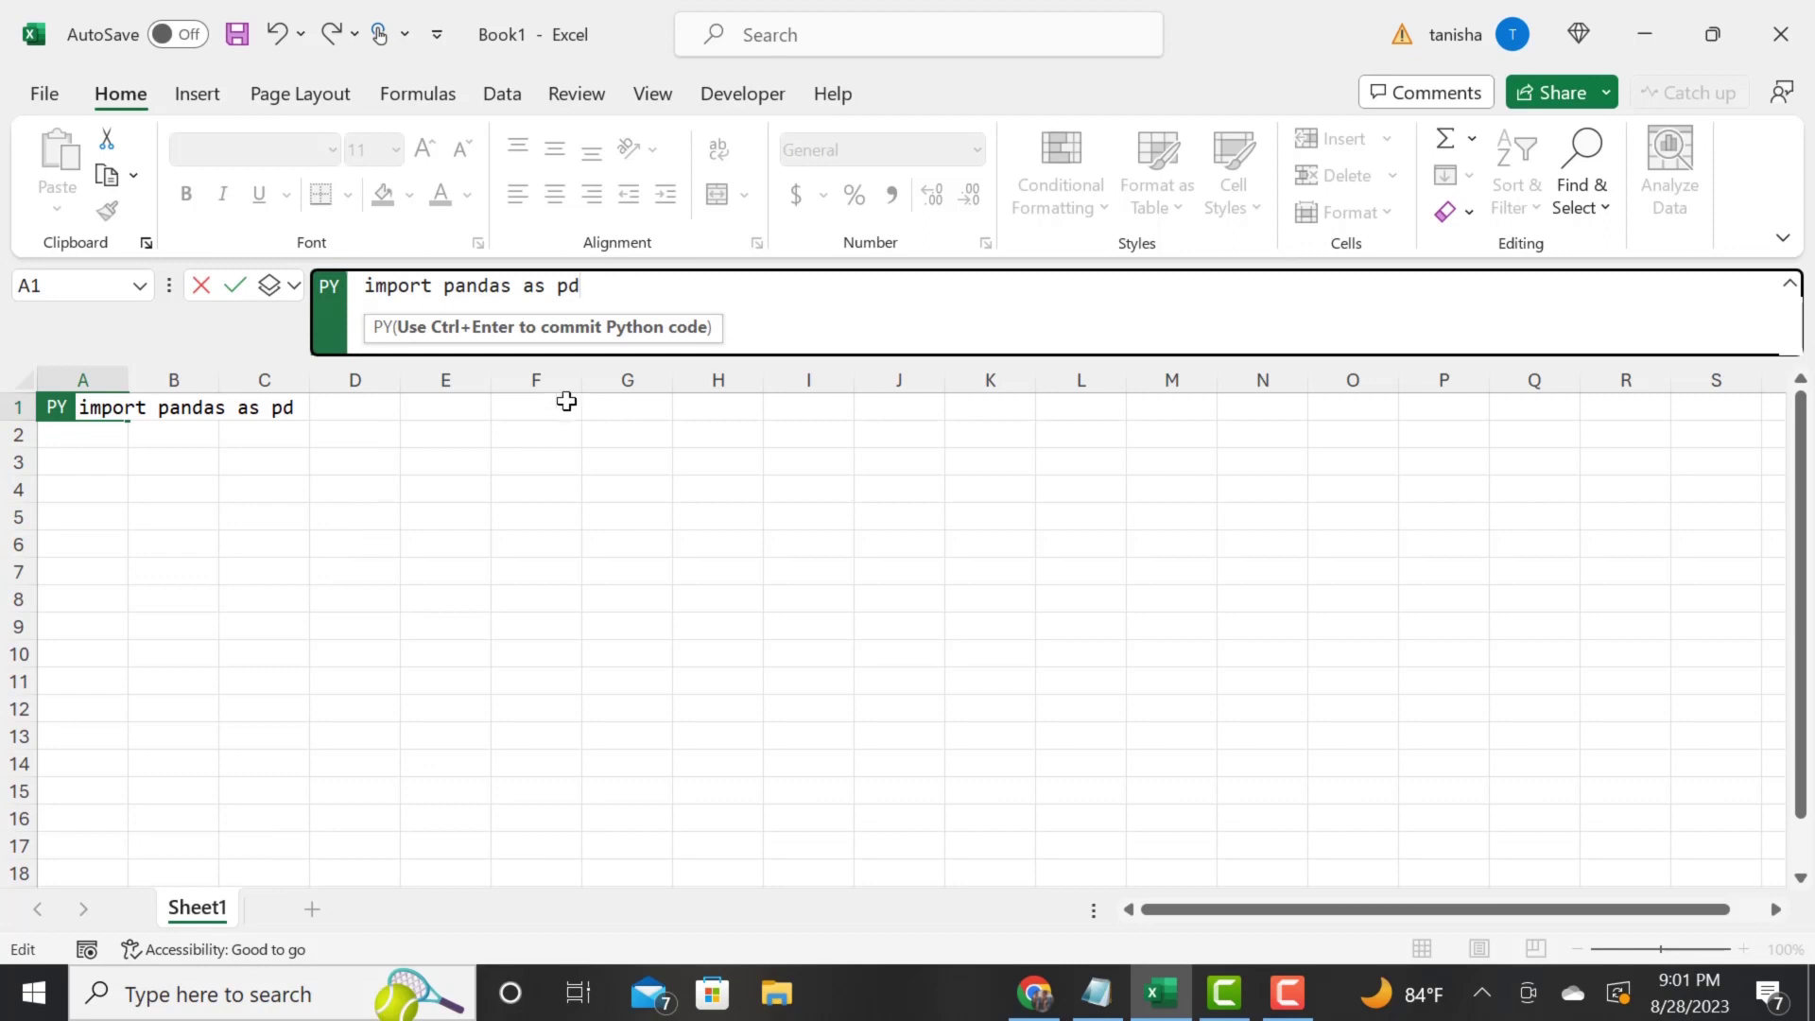
- Add 'import numpy as np', 'import seaborn as sns' and the 'Your packages are now loaded' line
key(Return)
text(import)
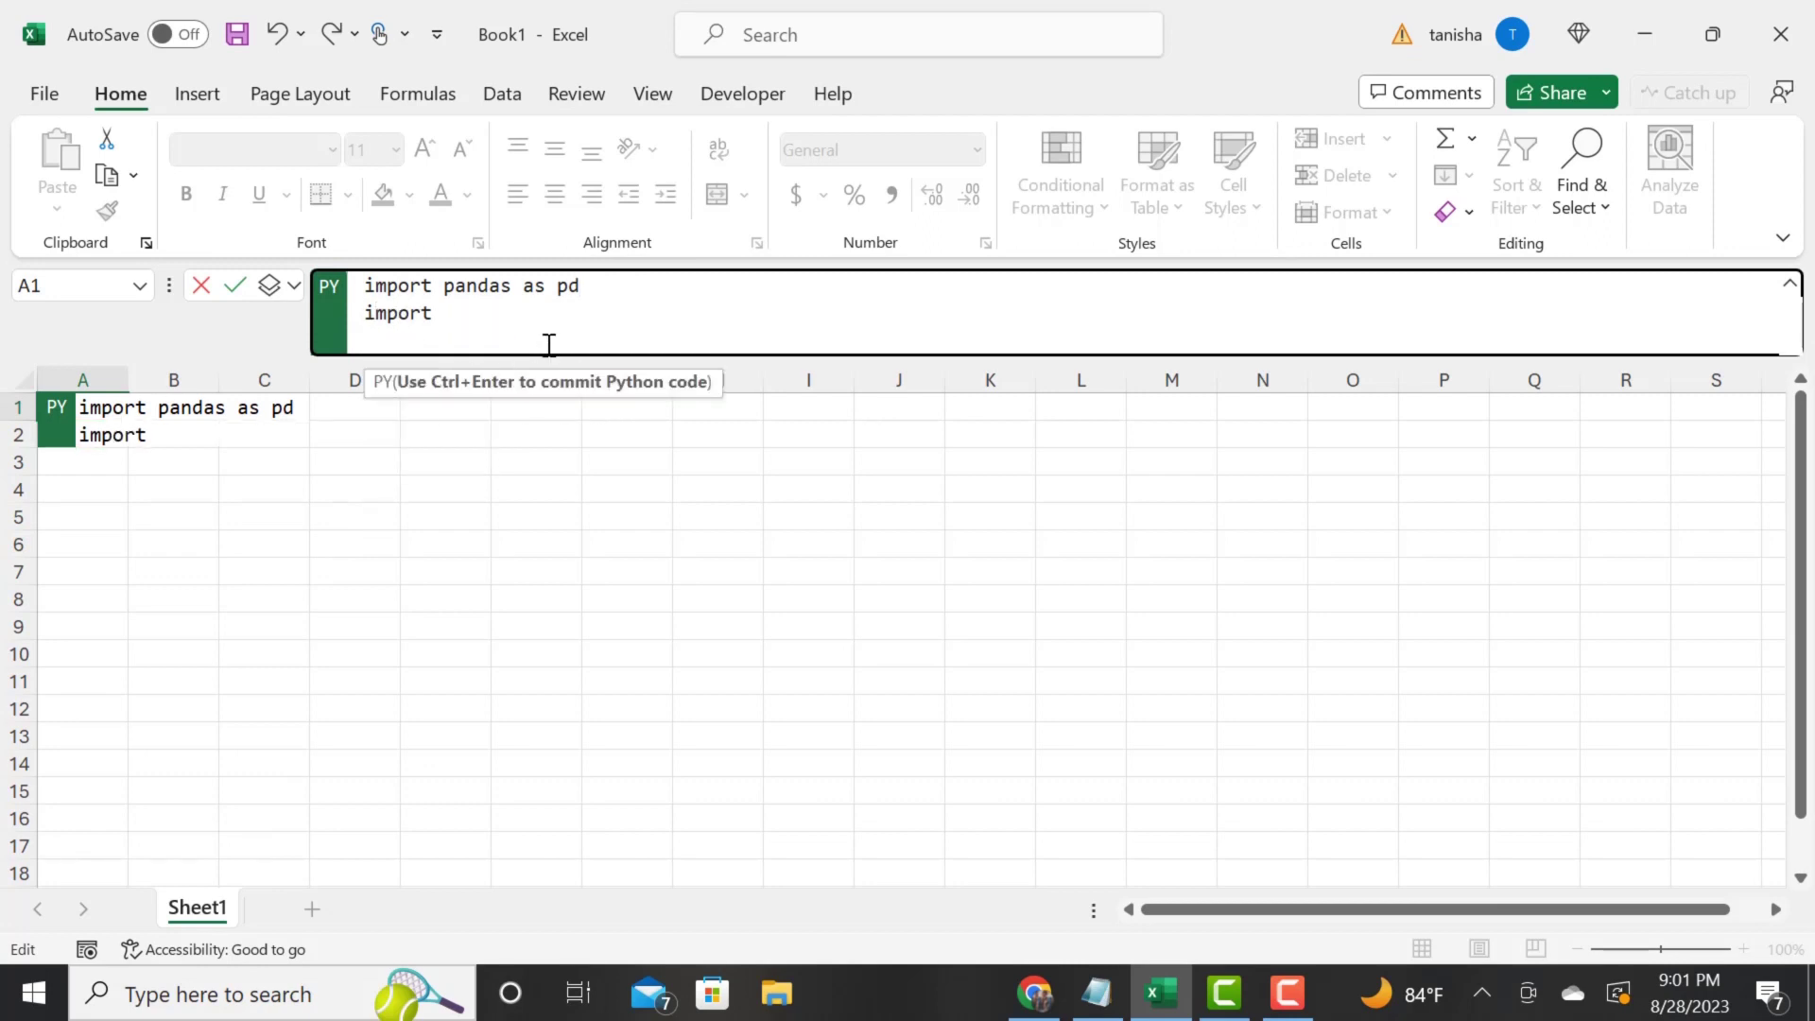
text( numpy as np)
key(Return)
text(im)
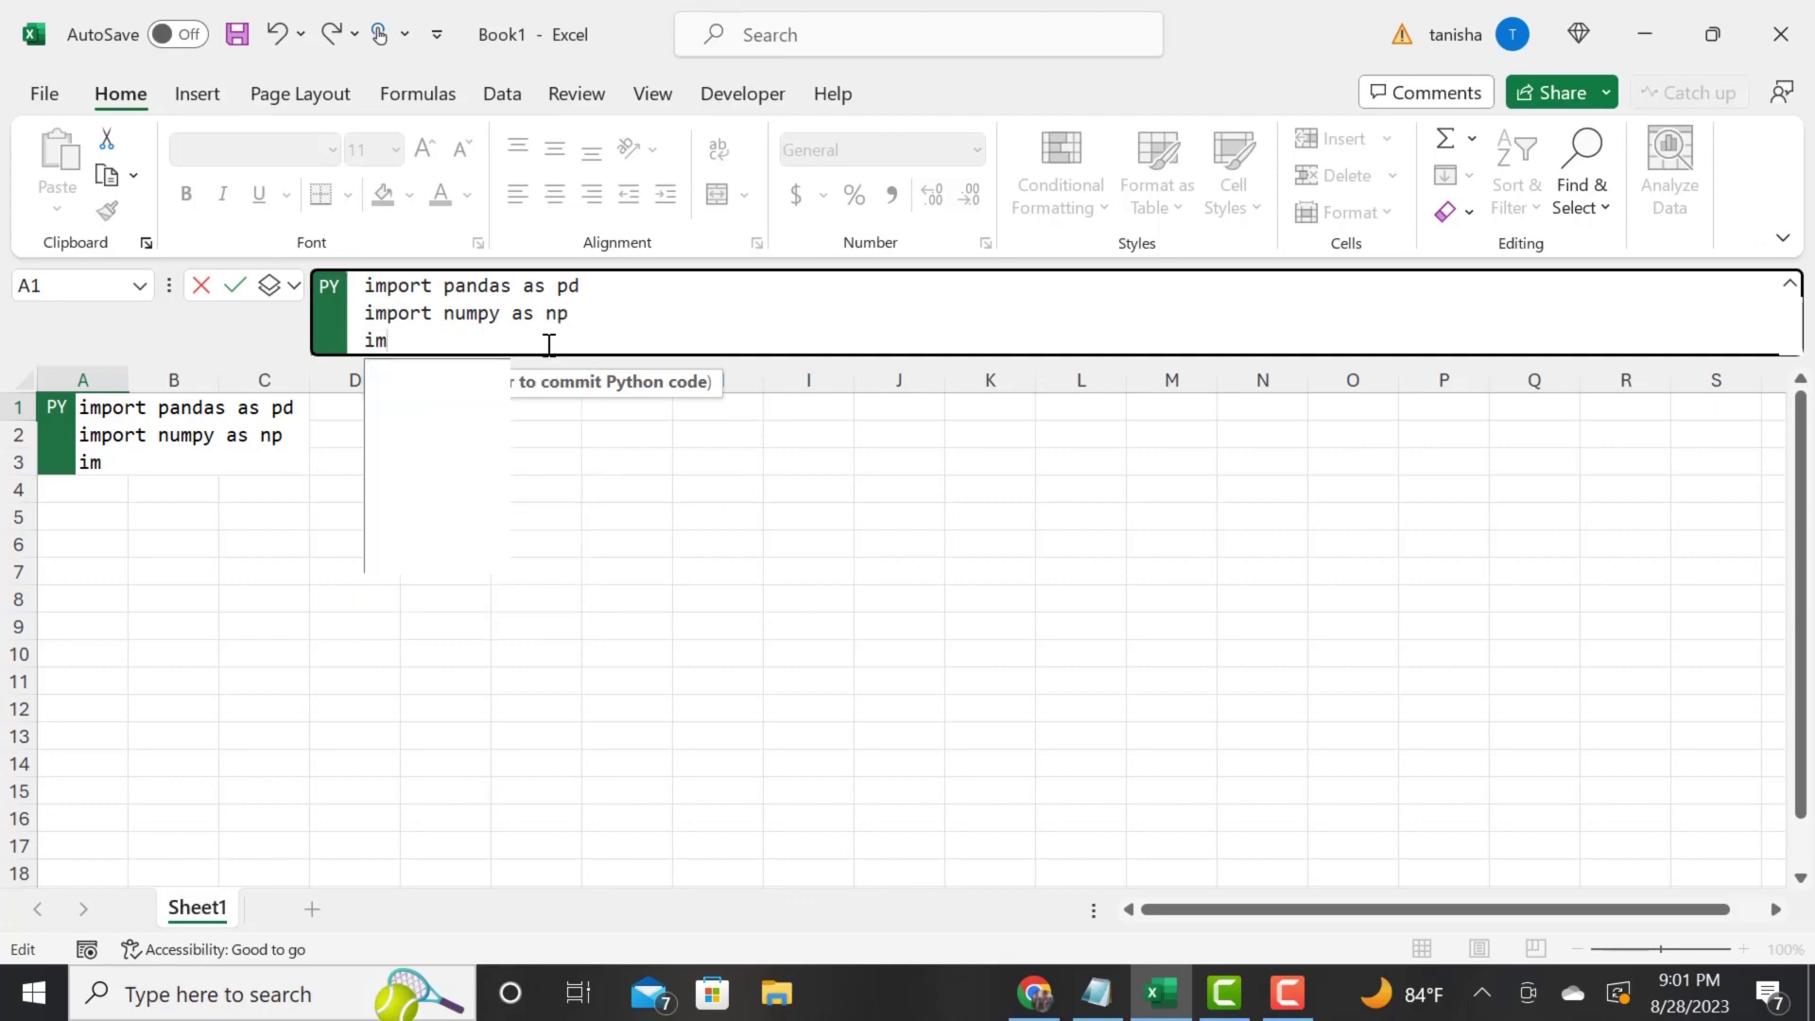
text(port seabo)
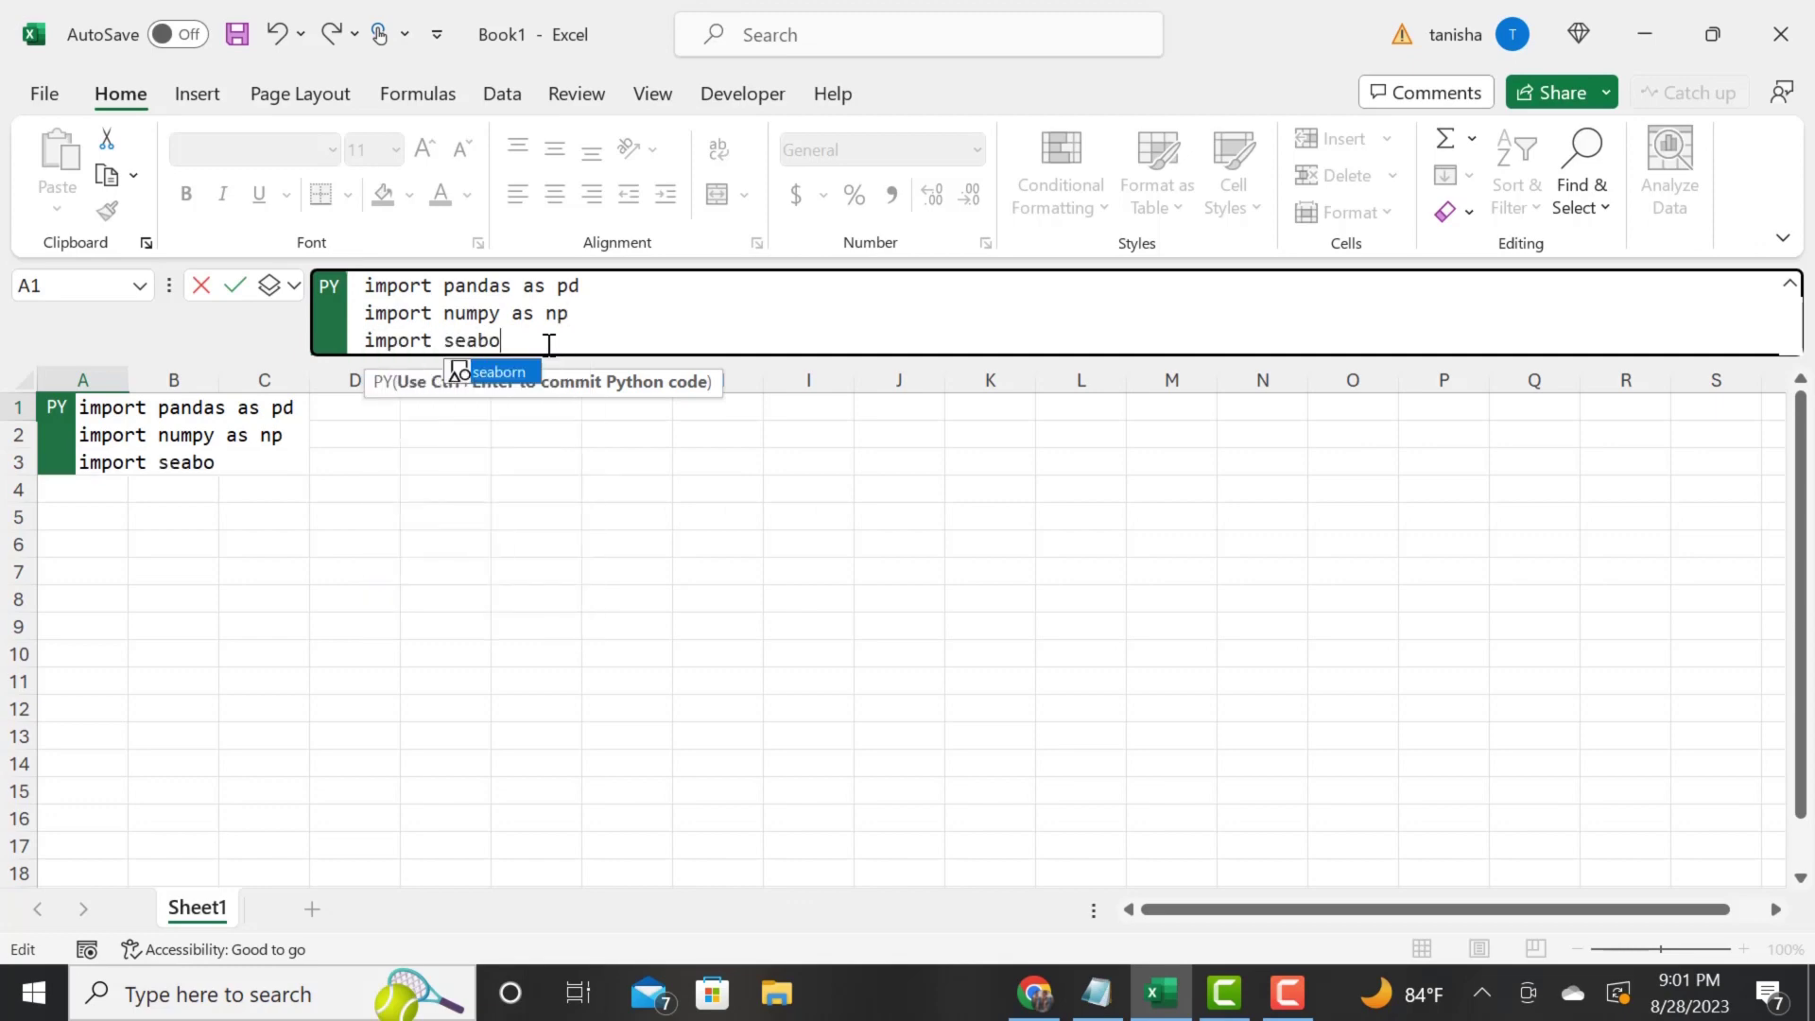
text(rn as sns)
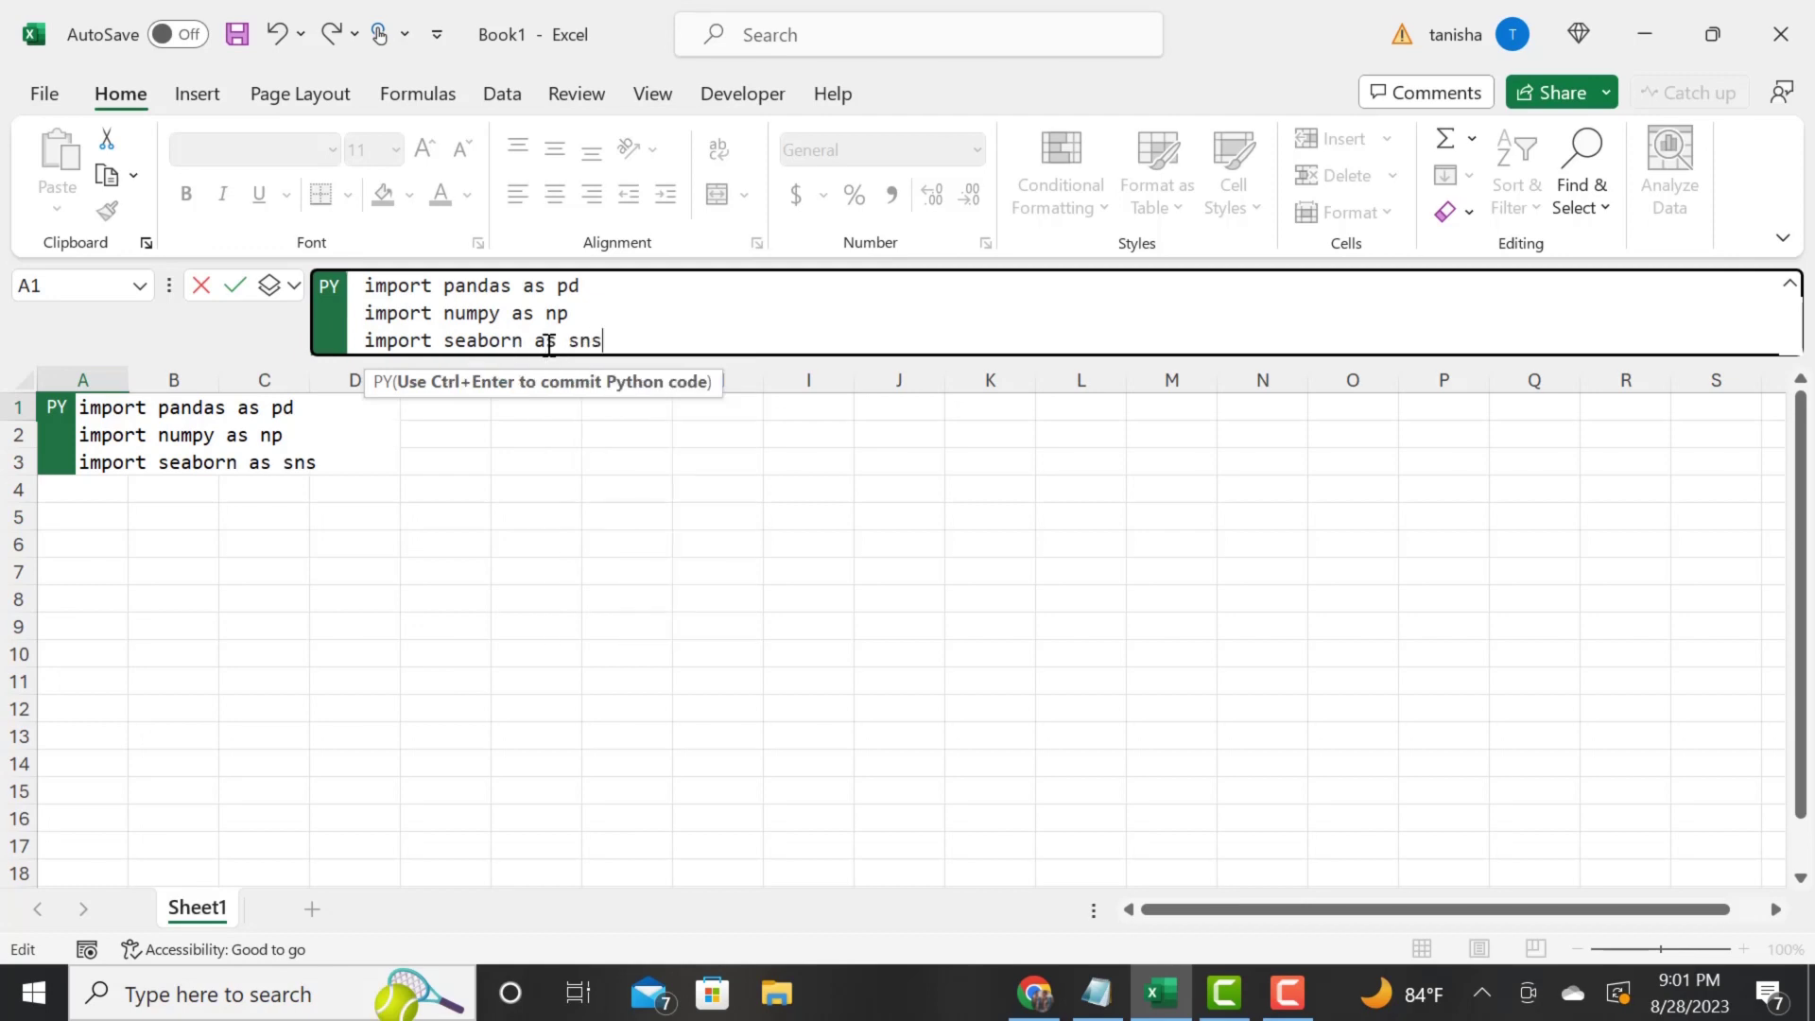
key(Return)
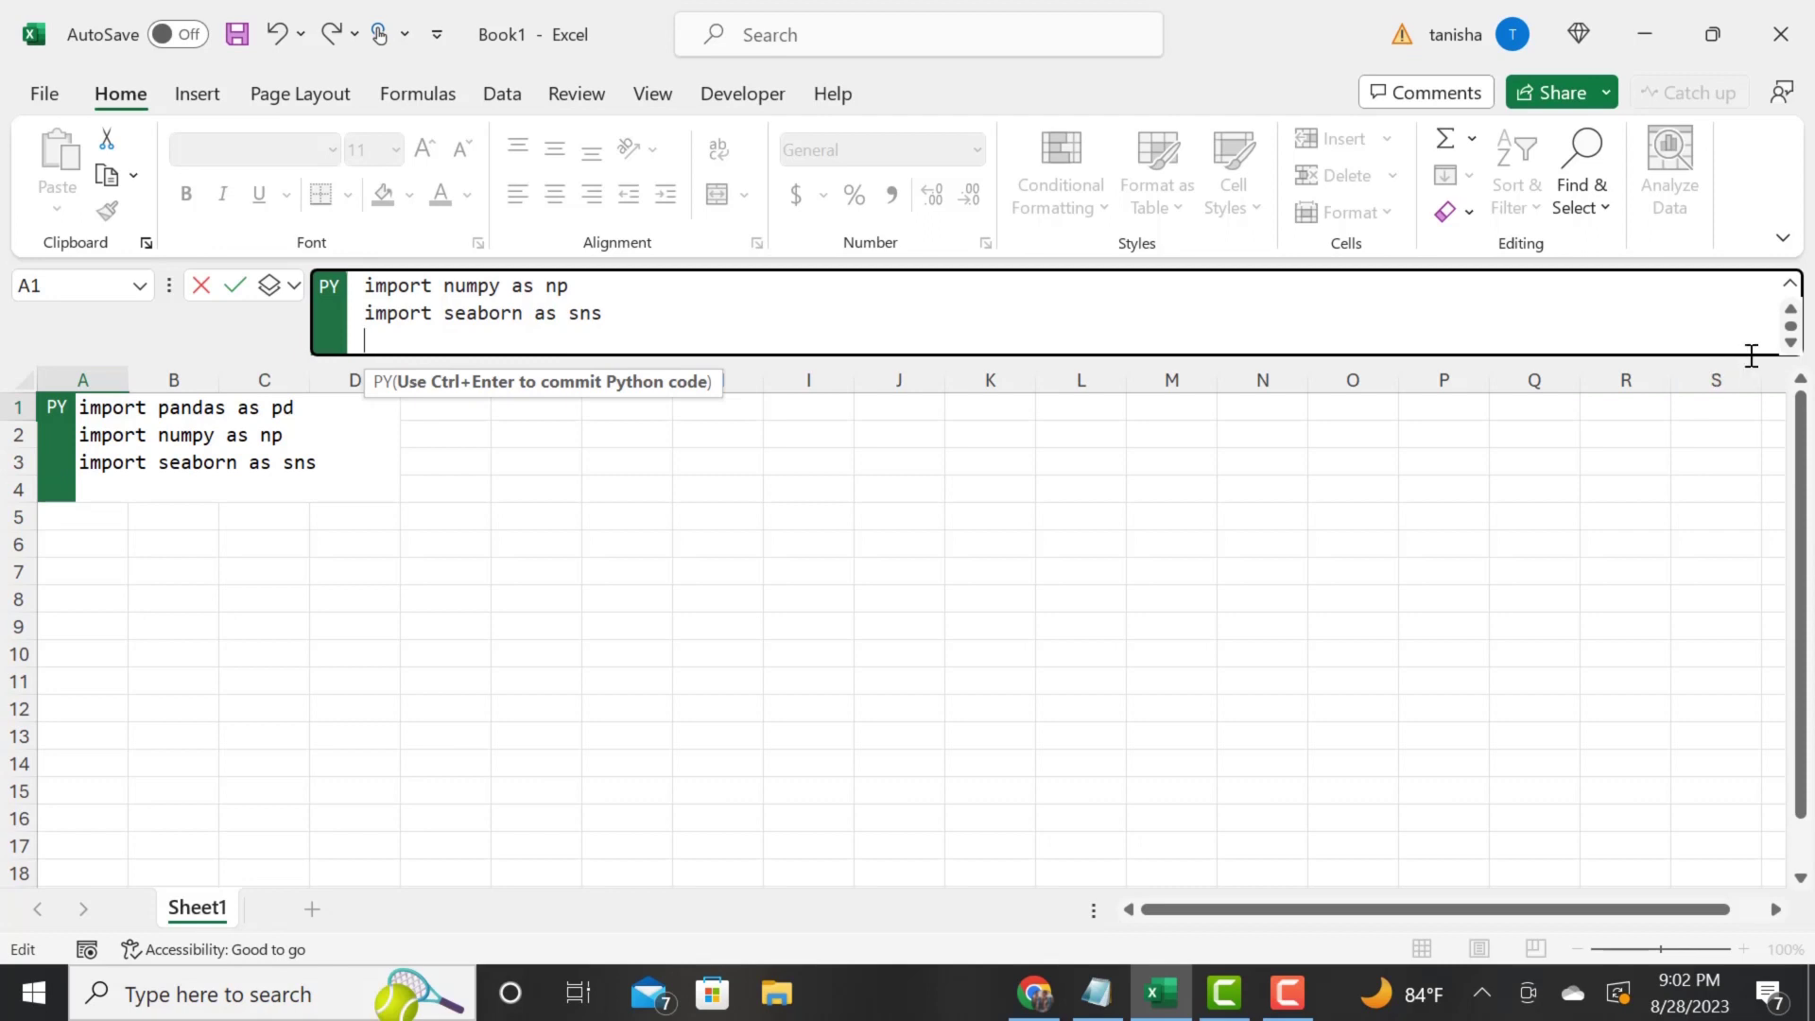
drag(1751, 355, 1749, 463)
text("you)
key(BackSpace)
key(BackSpace)
text(Your packages are now loaded)
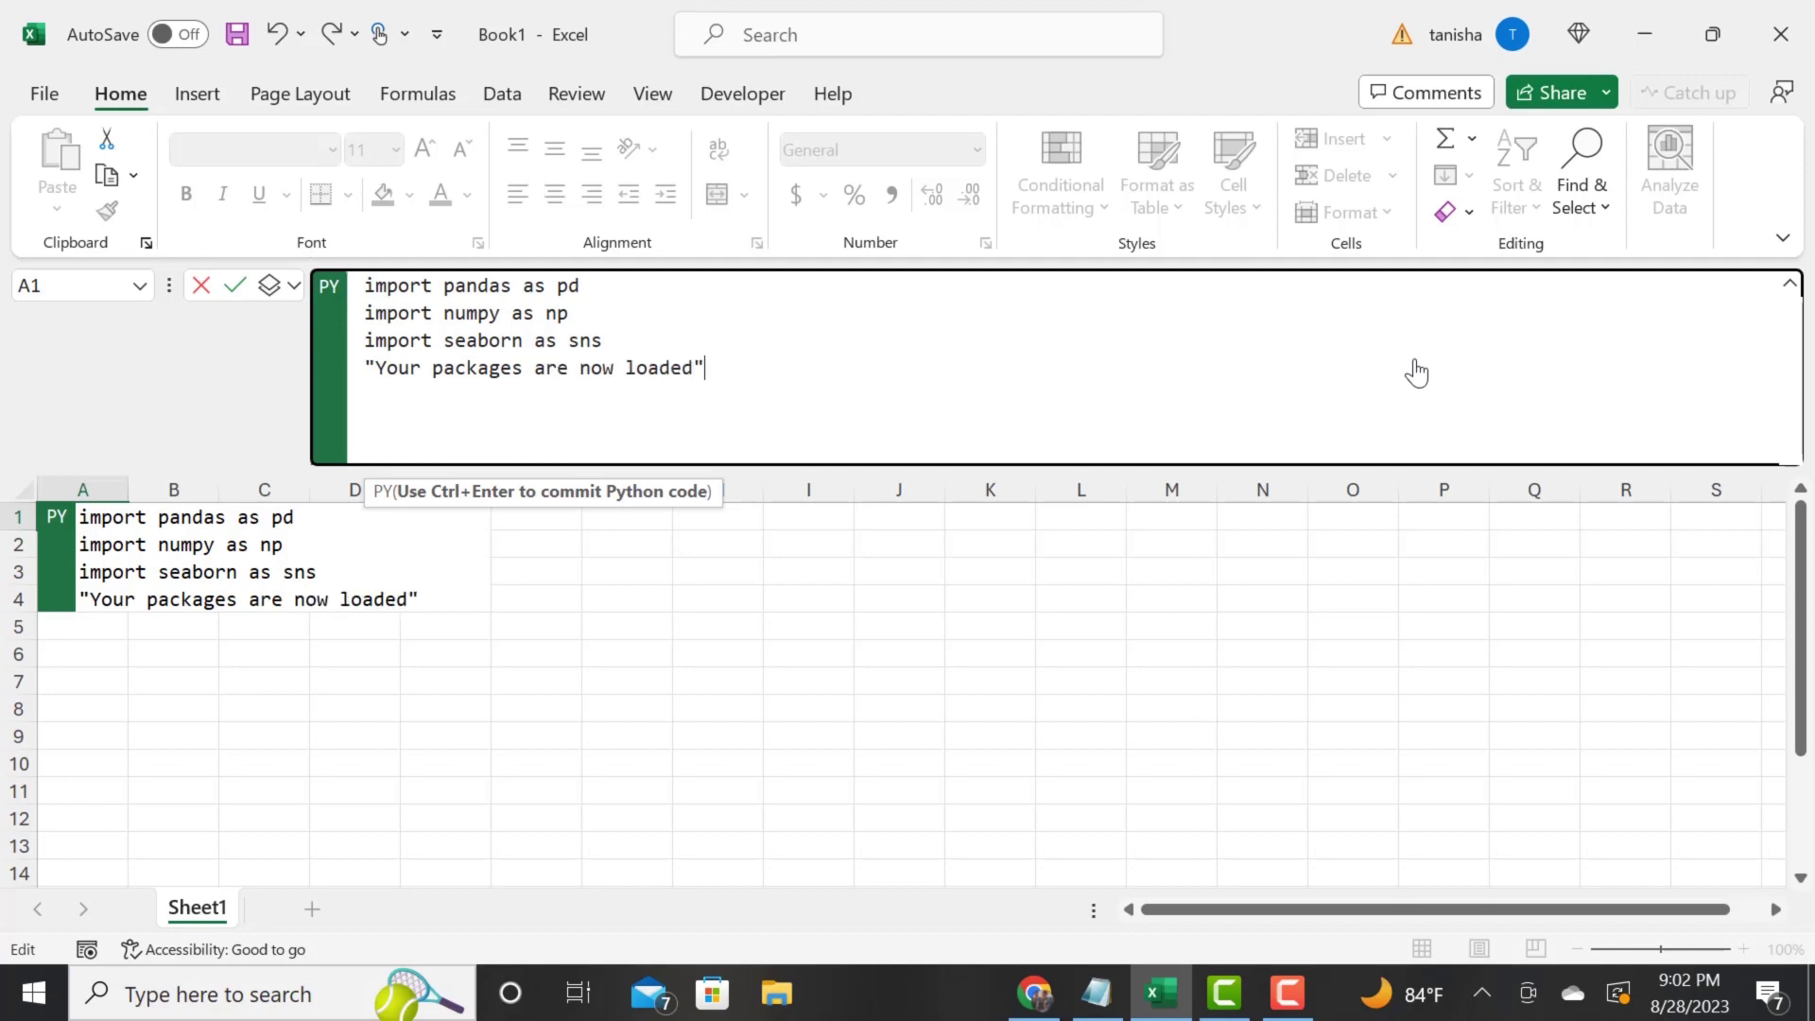
- Delete the stray reminder line, run A1's code with Ctrl+Enter, and check its output options
key(Return)
key(Return)
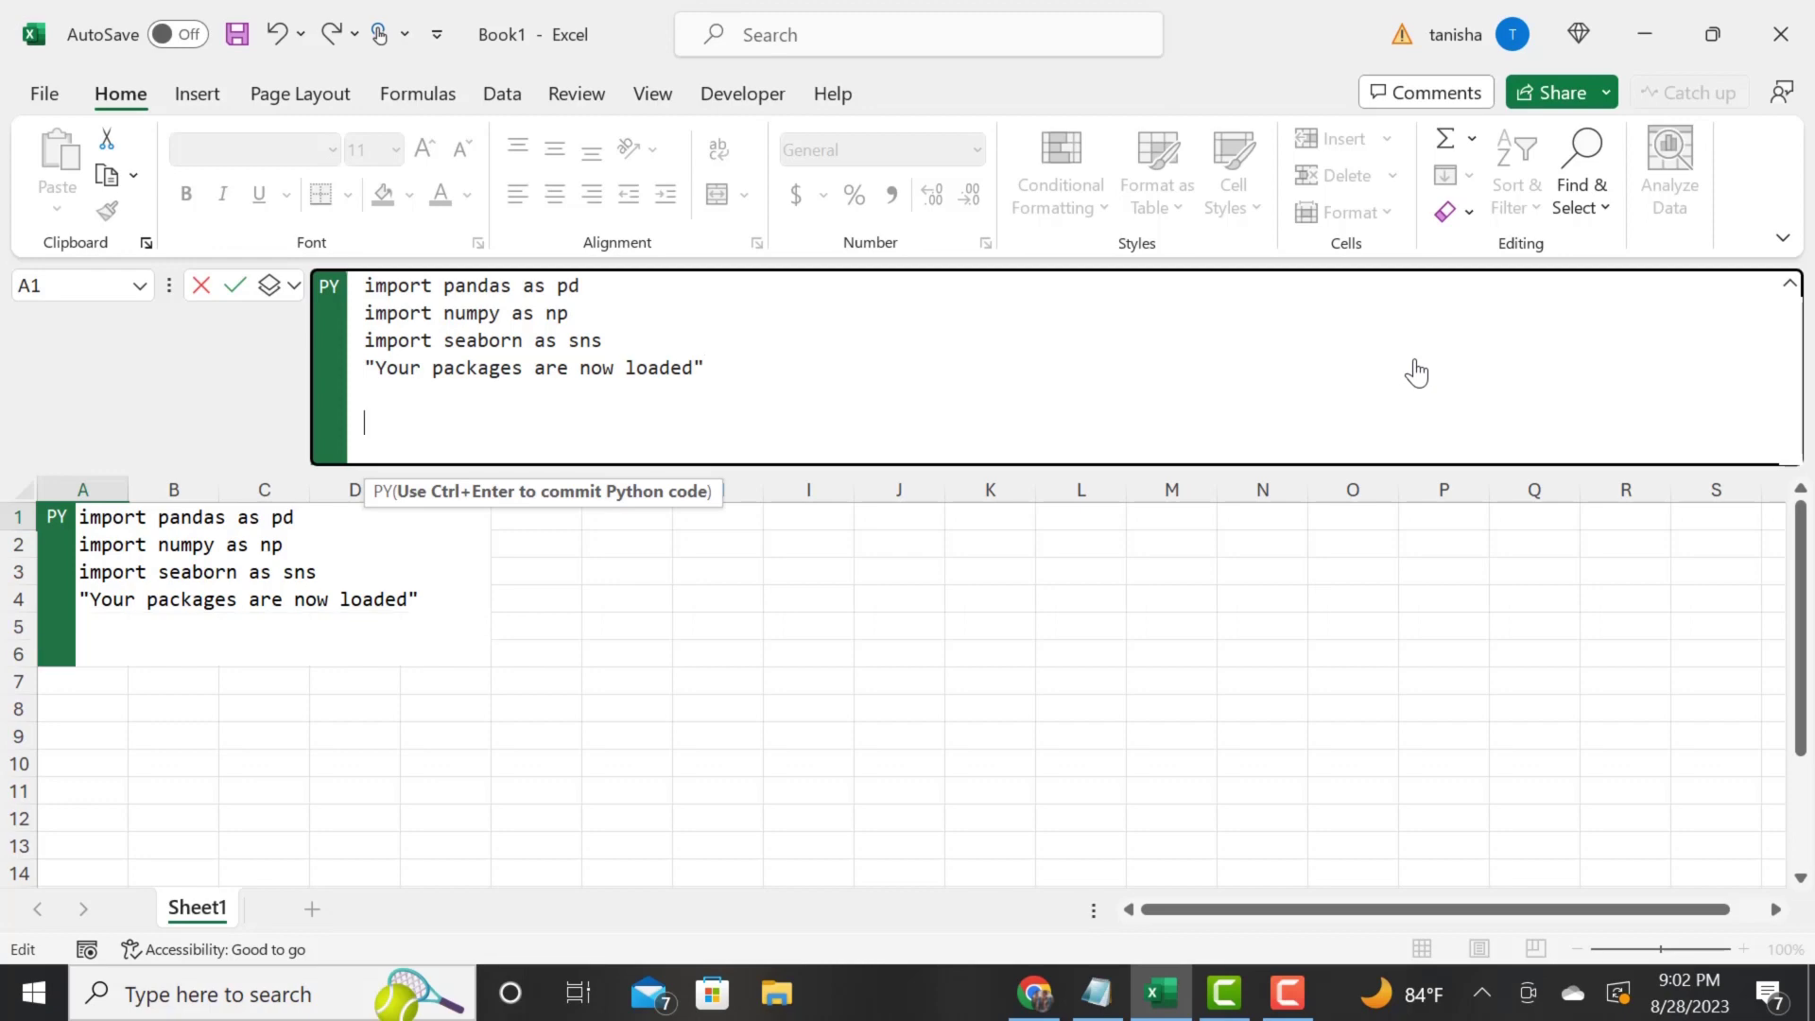
text(<hit ctrl enter )
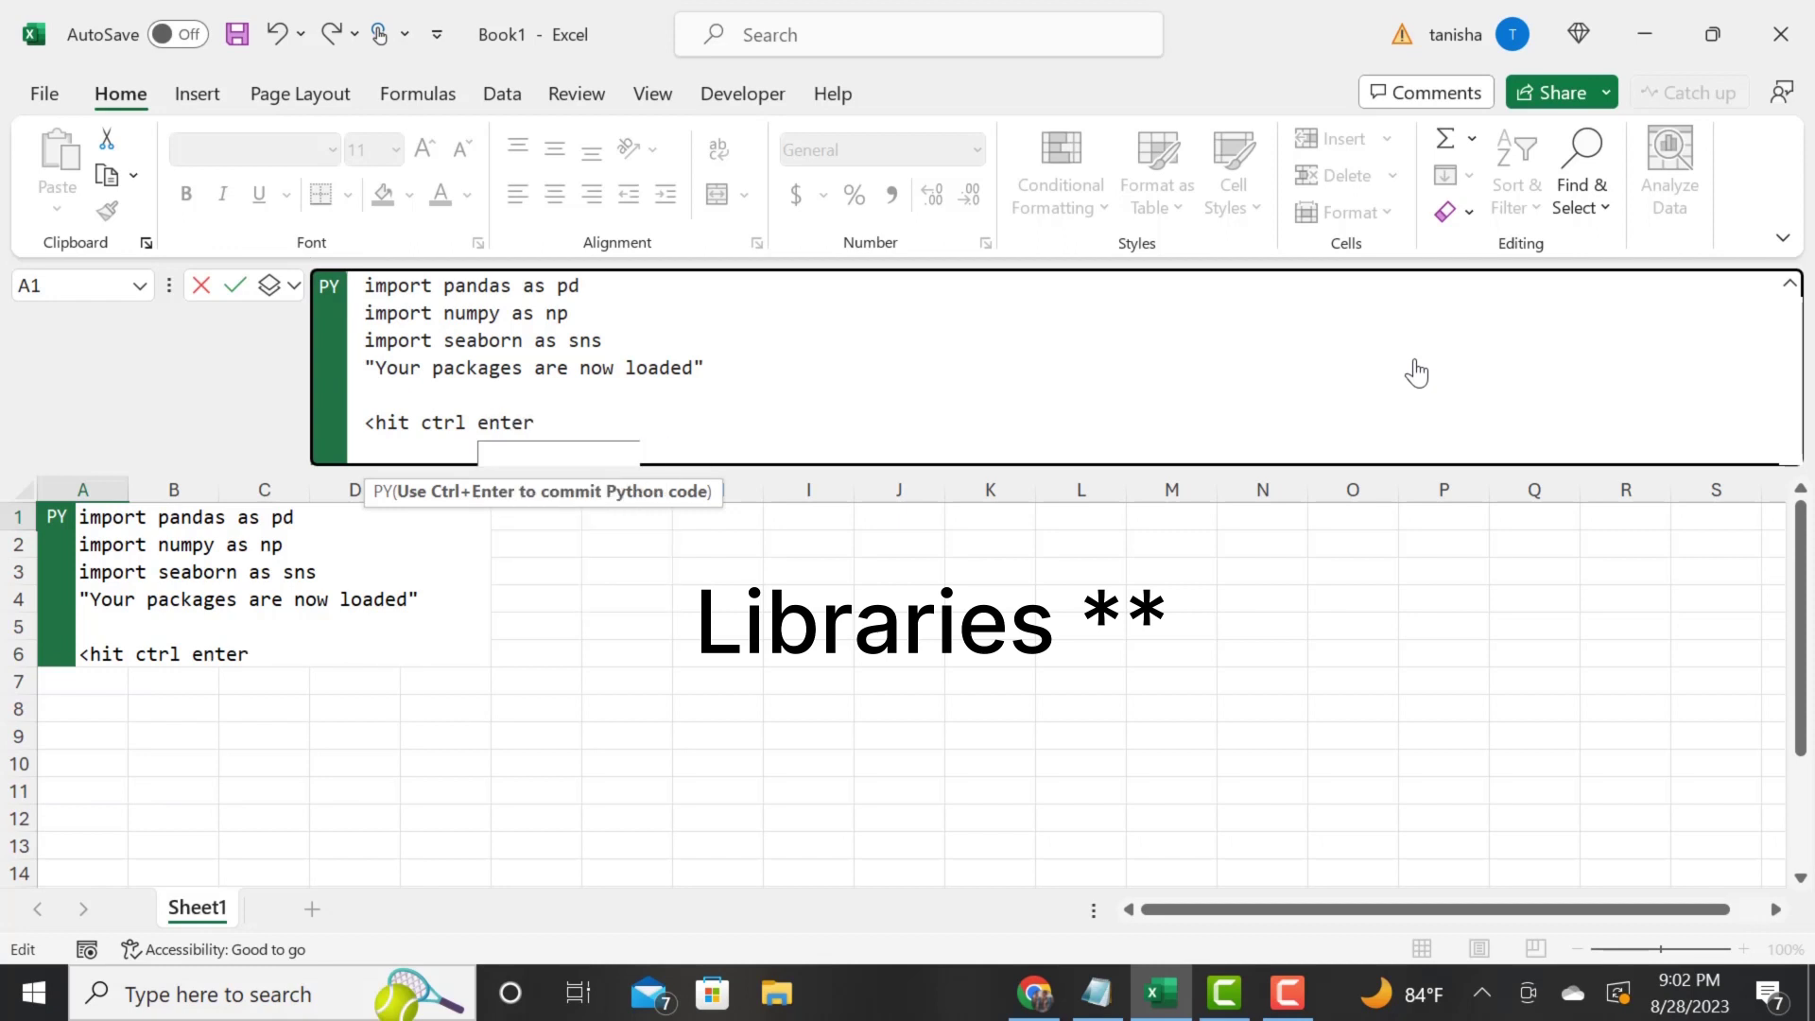
text(to RUN)
key(Escape)
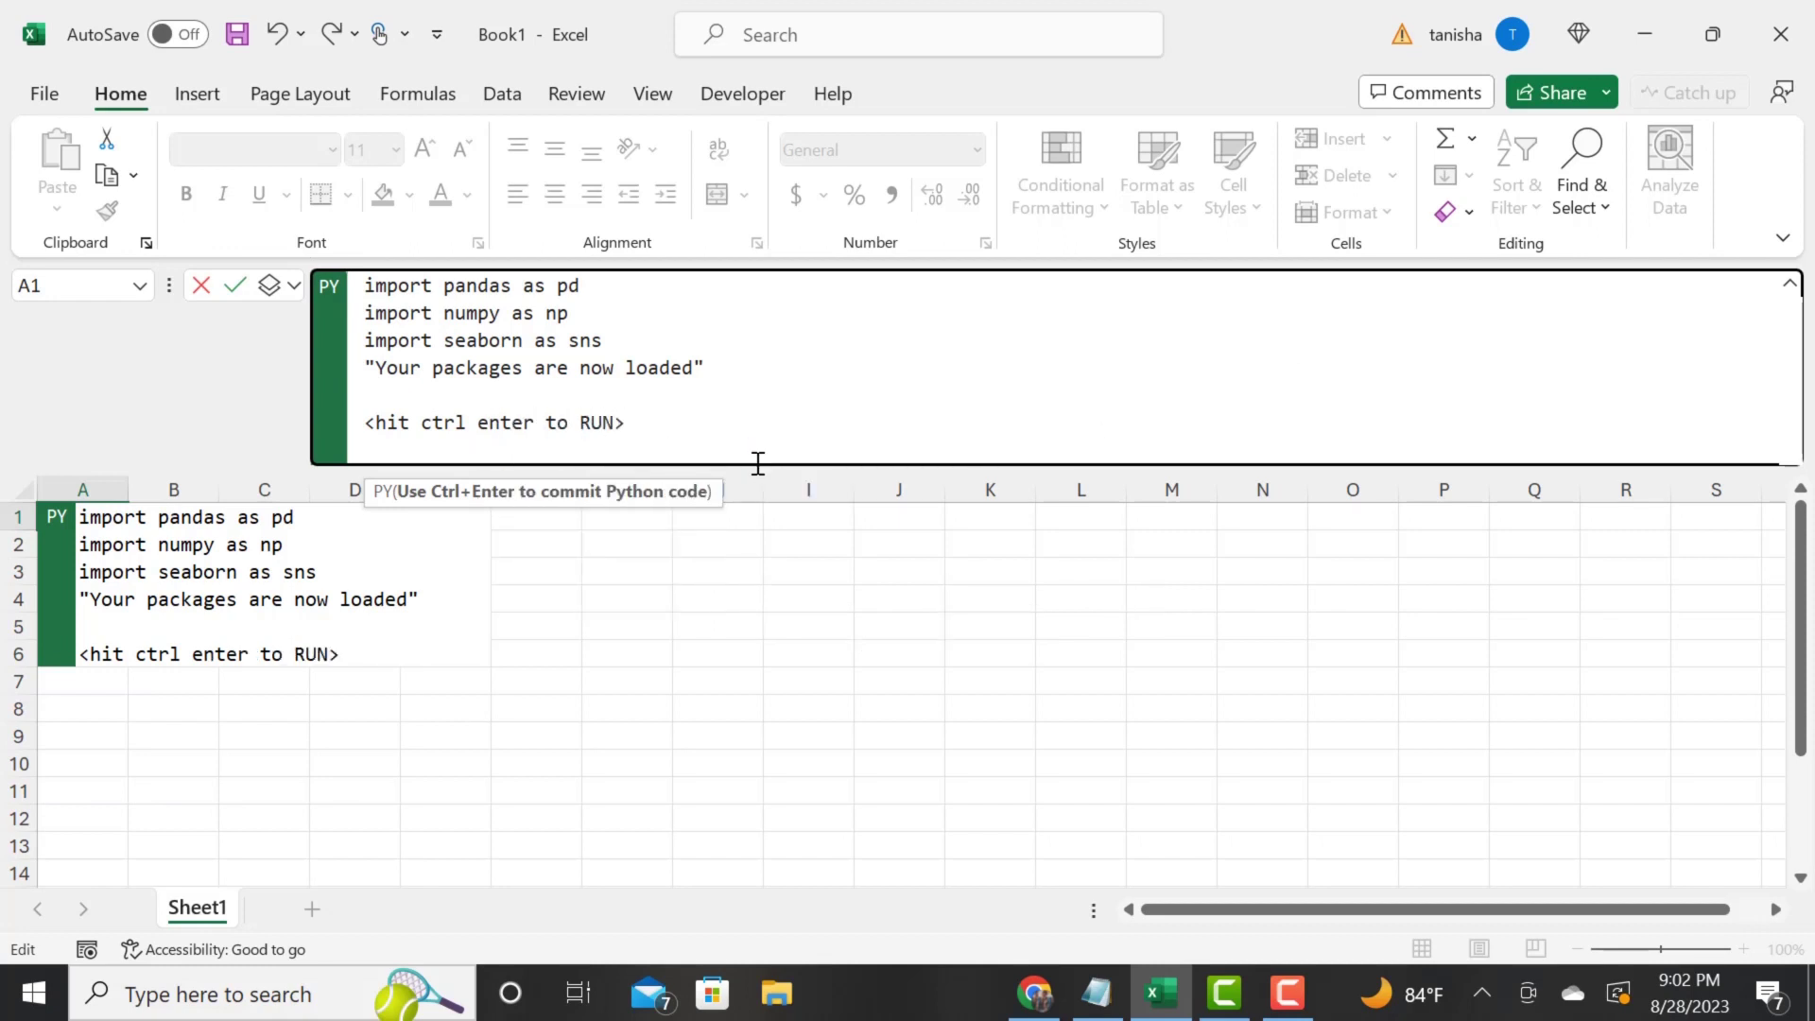
drag(713, 435, 325, 426)
key(BackSpace)
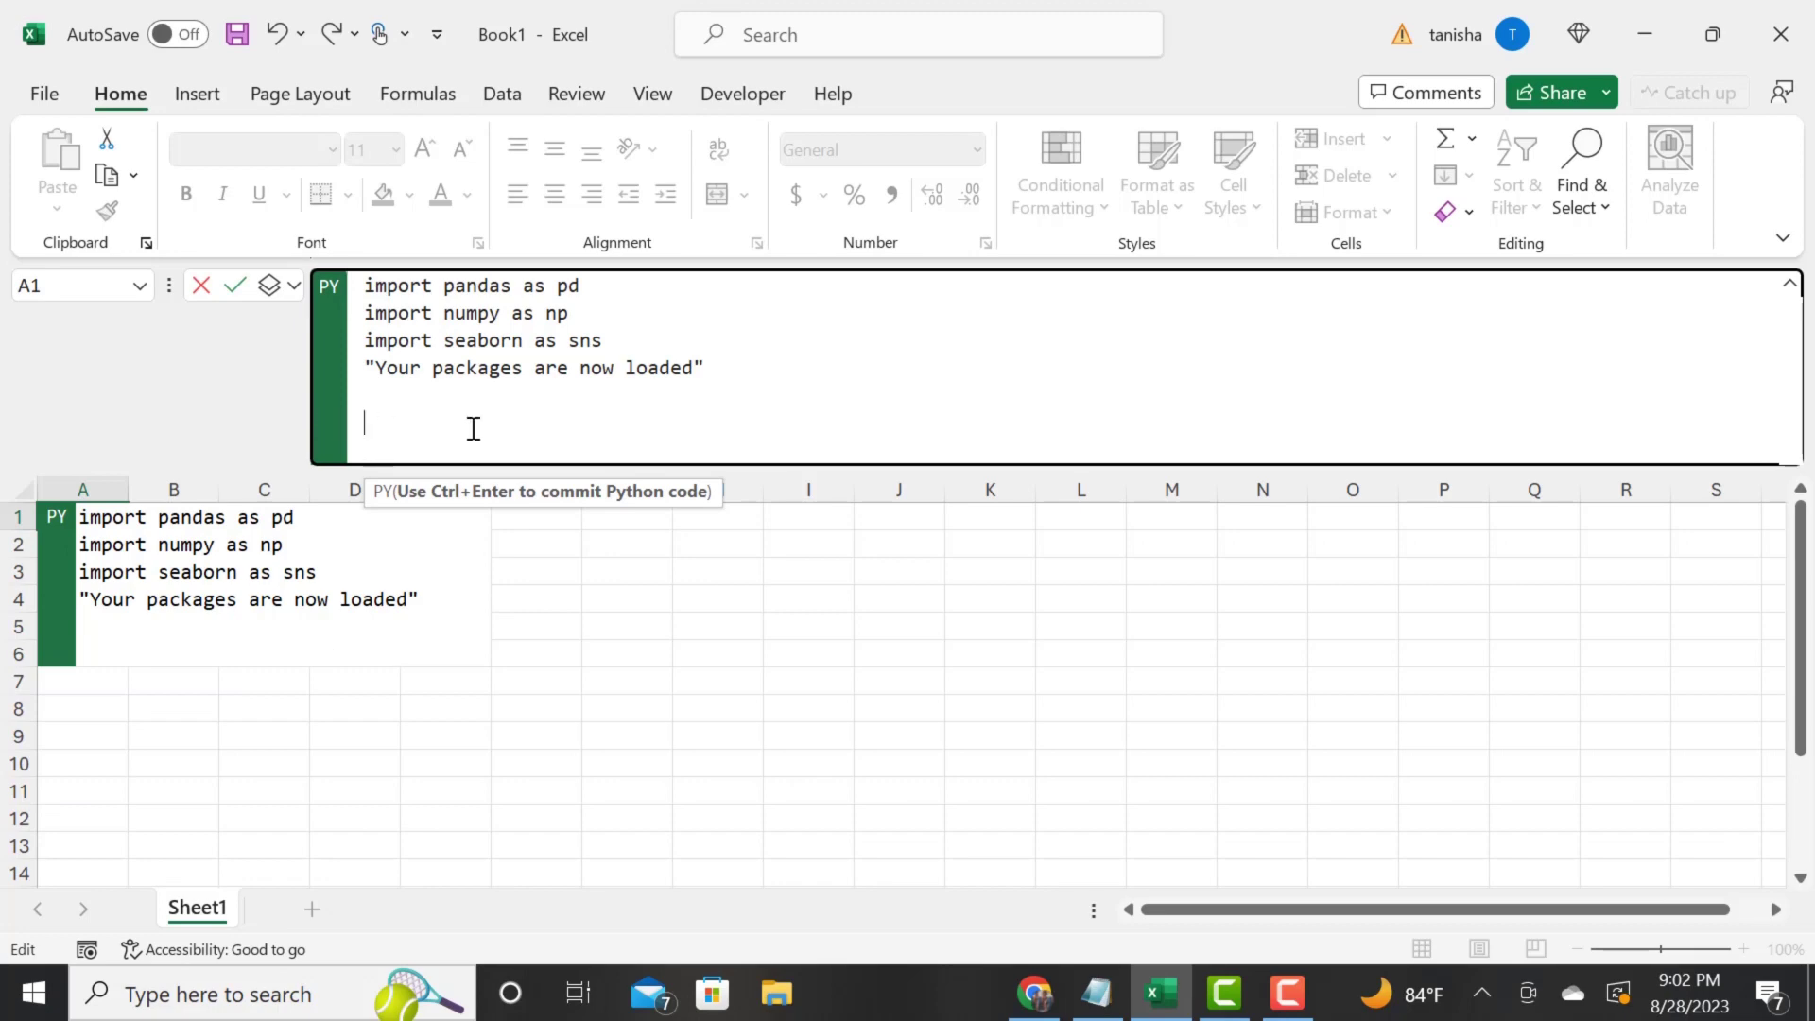
key(ctrl+Return)
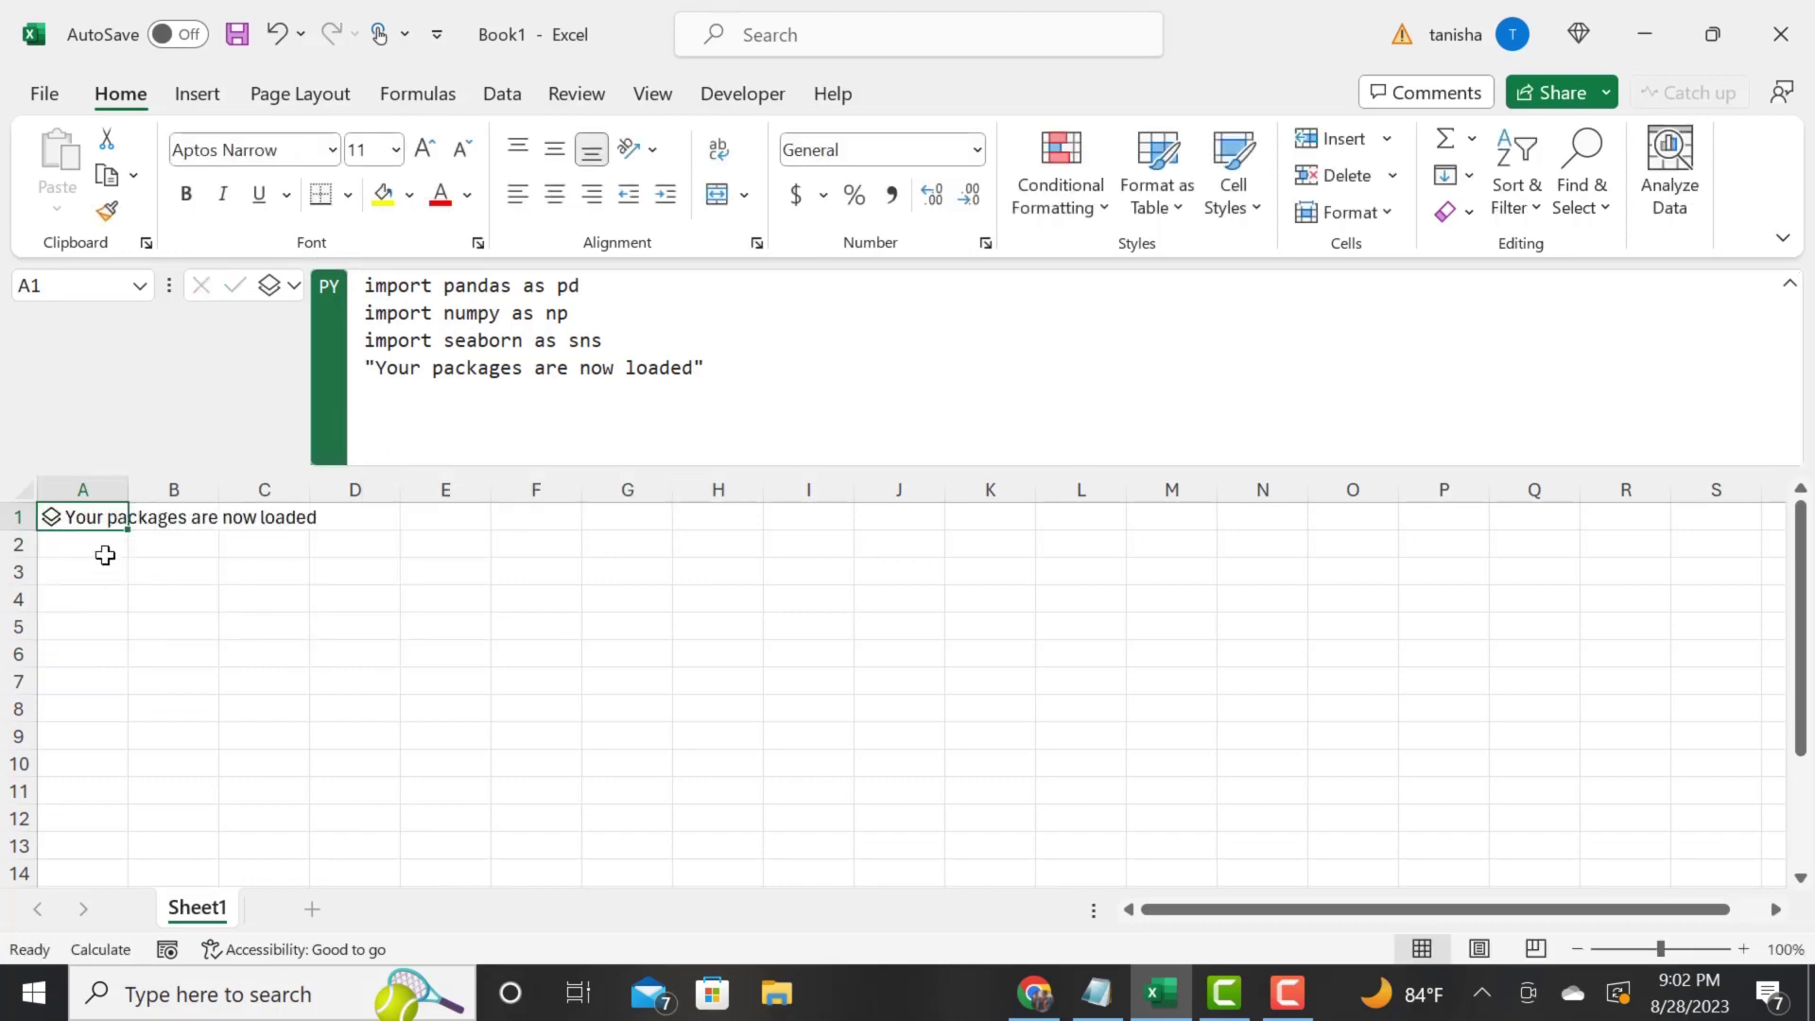
key(ctrl+alt+shift+m)
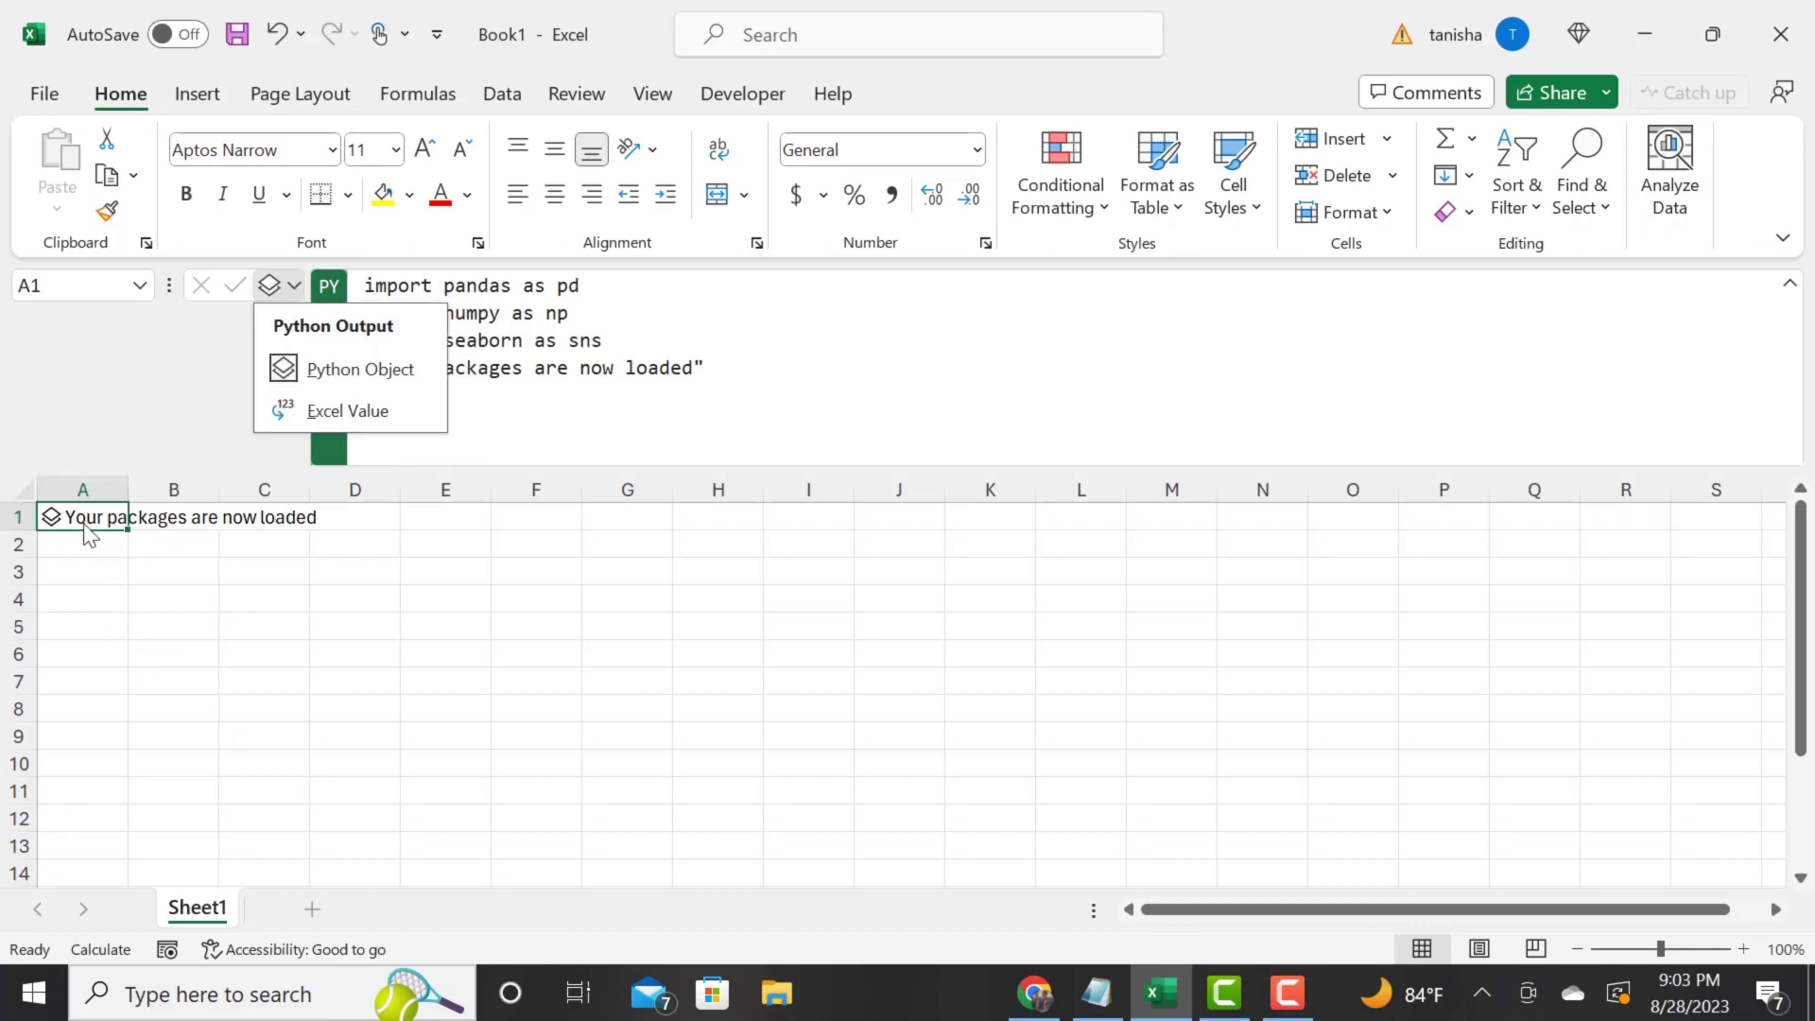
click(288, 285)
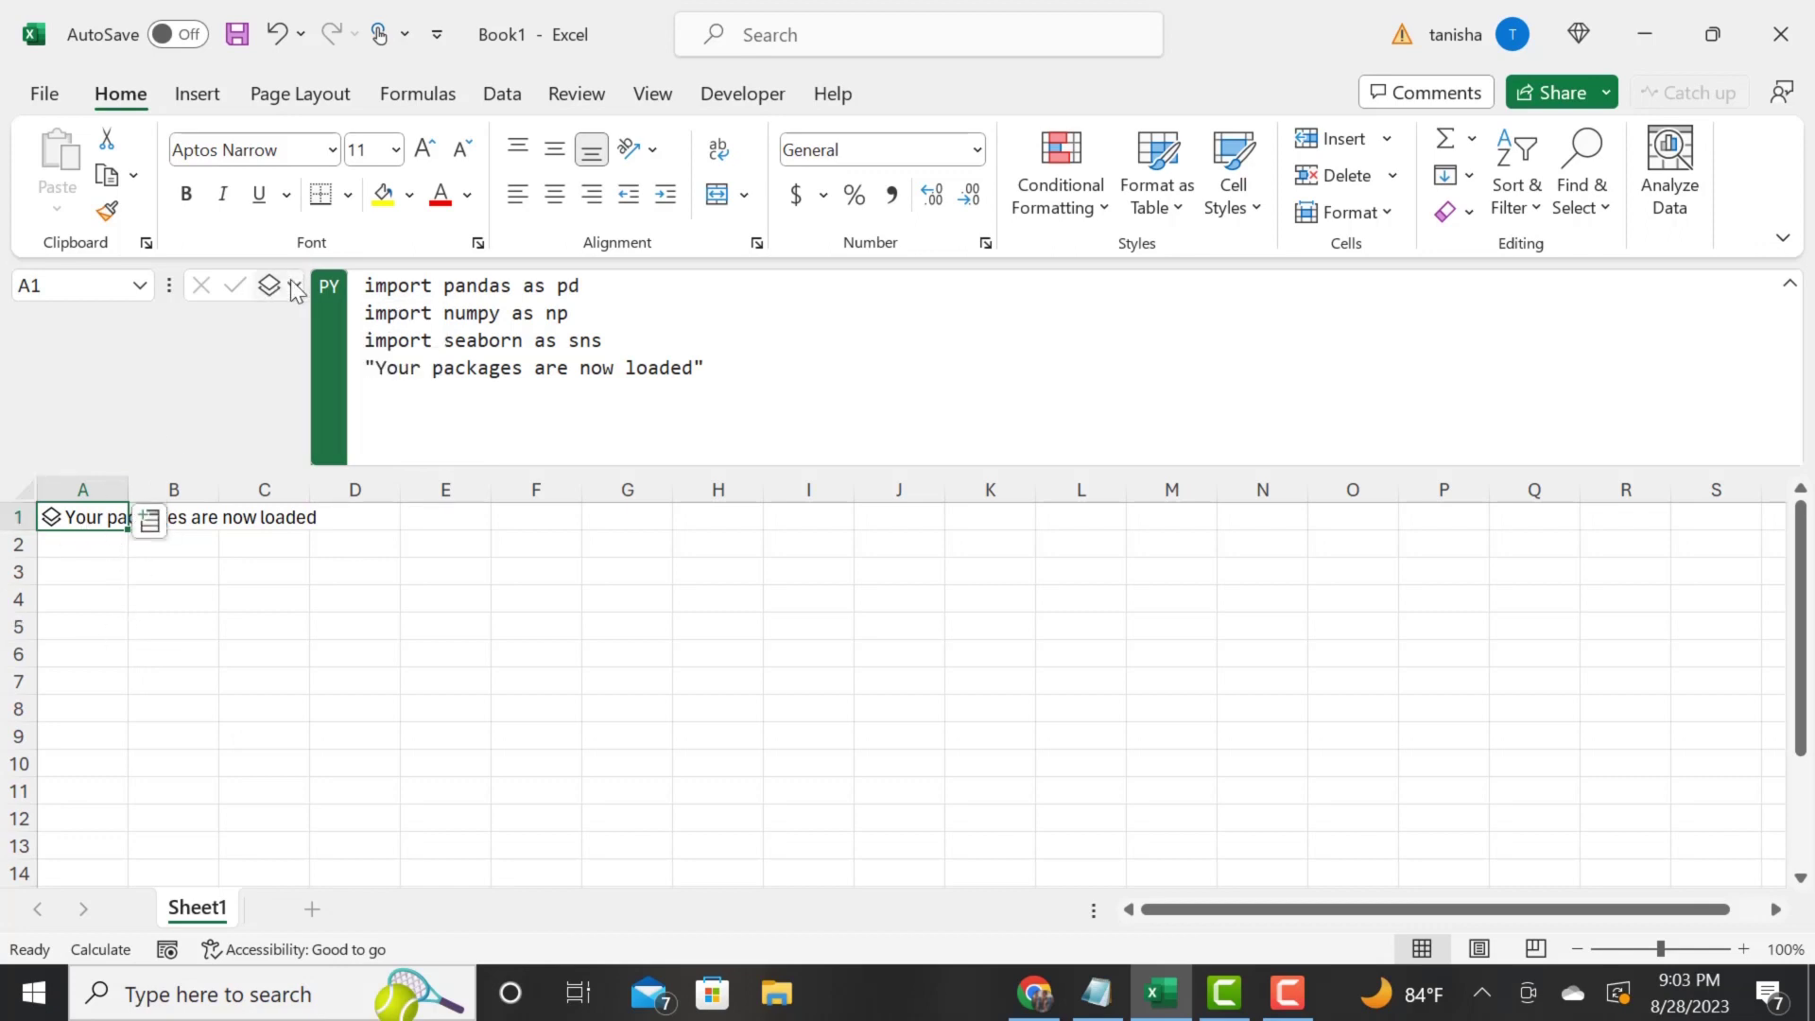
click(147, 520)
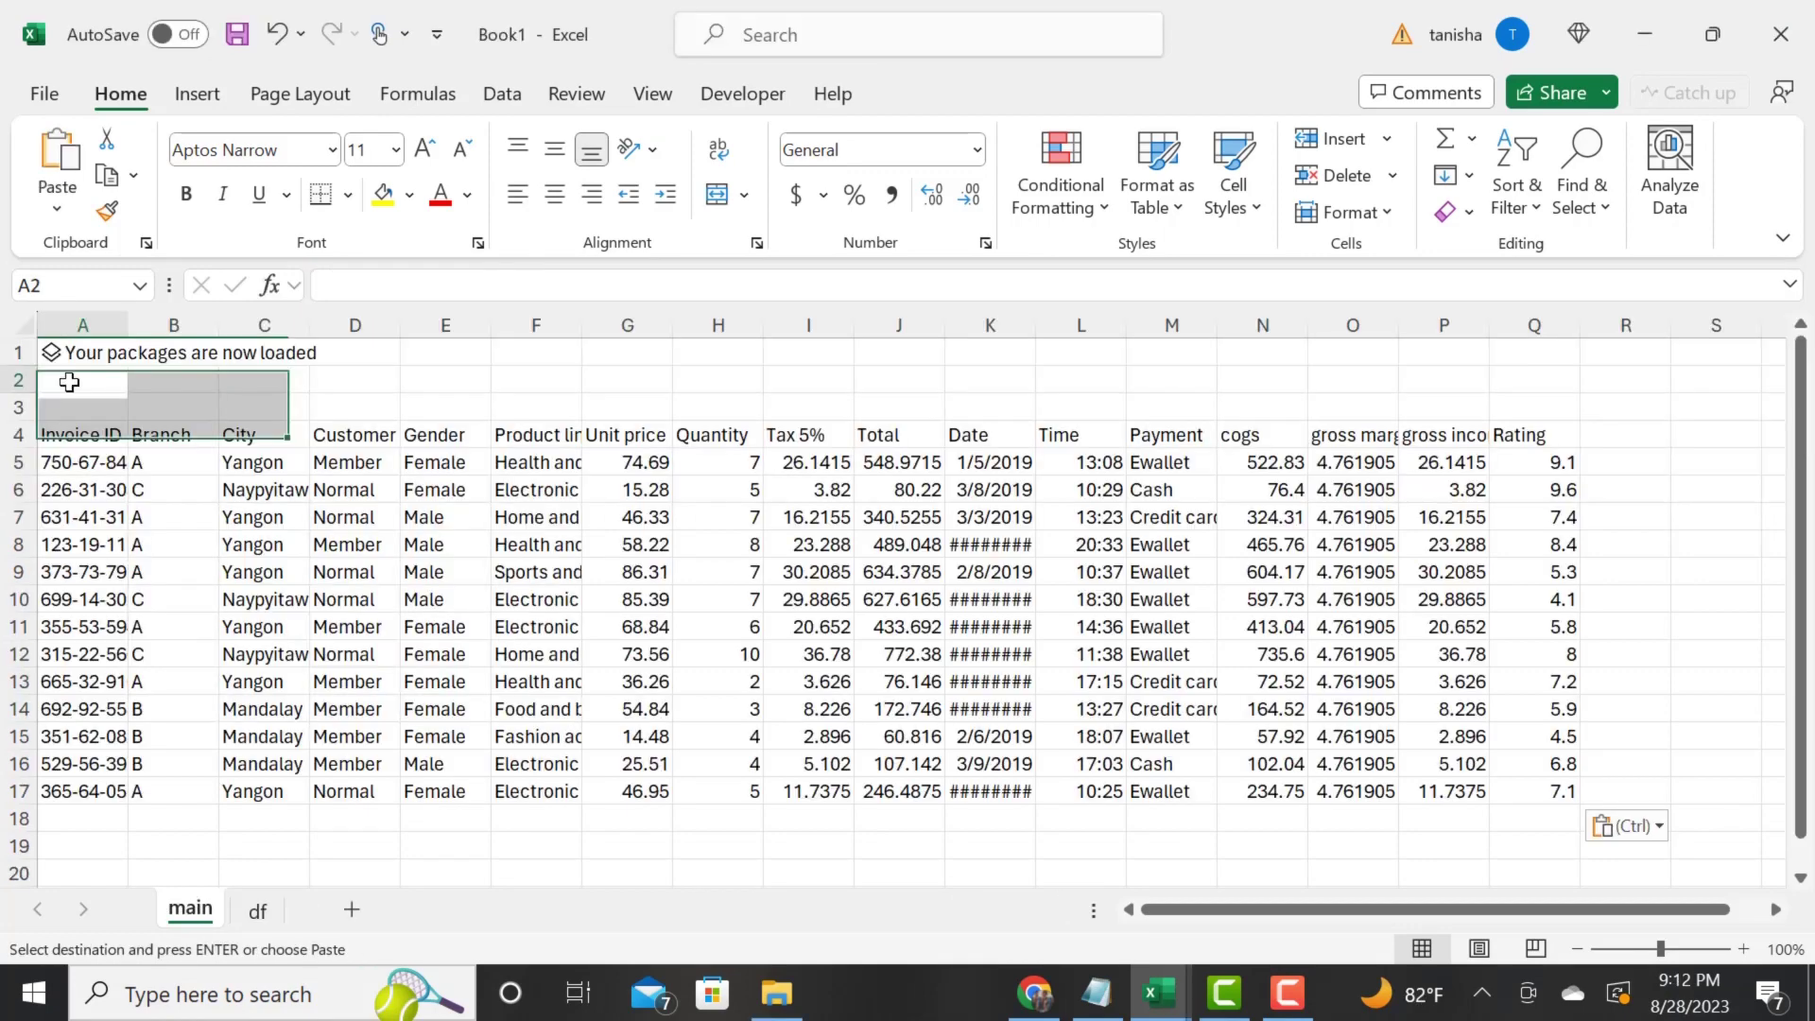
- Make A2 a Python cell with df= plus the A4:Q17 selection and run it
click(69, 381)
text(=p)
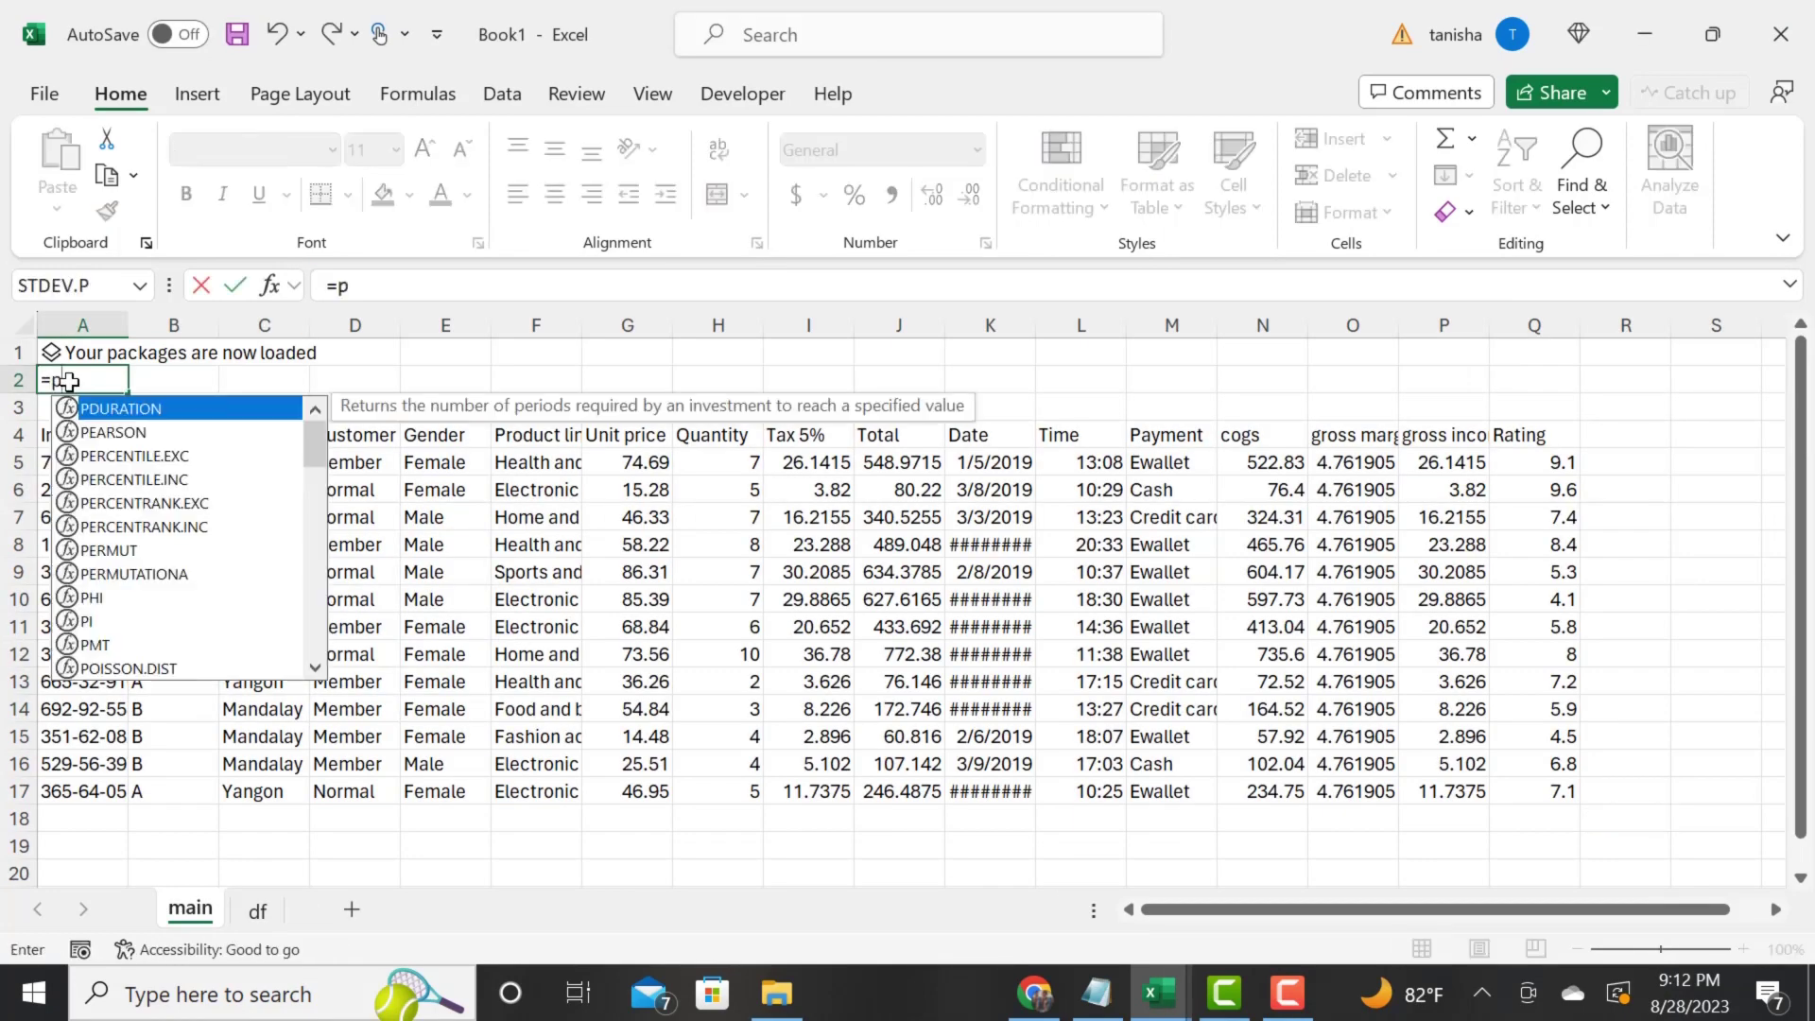
text(y)
key(Tab)
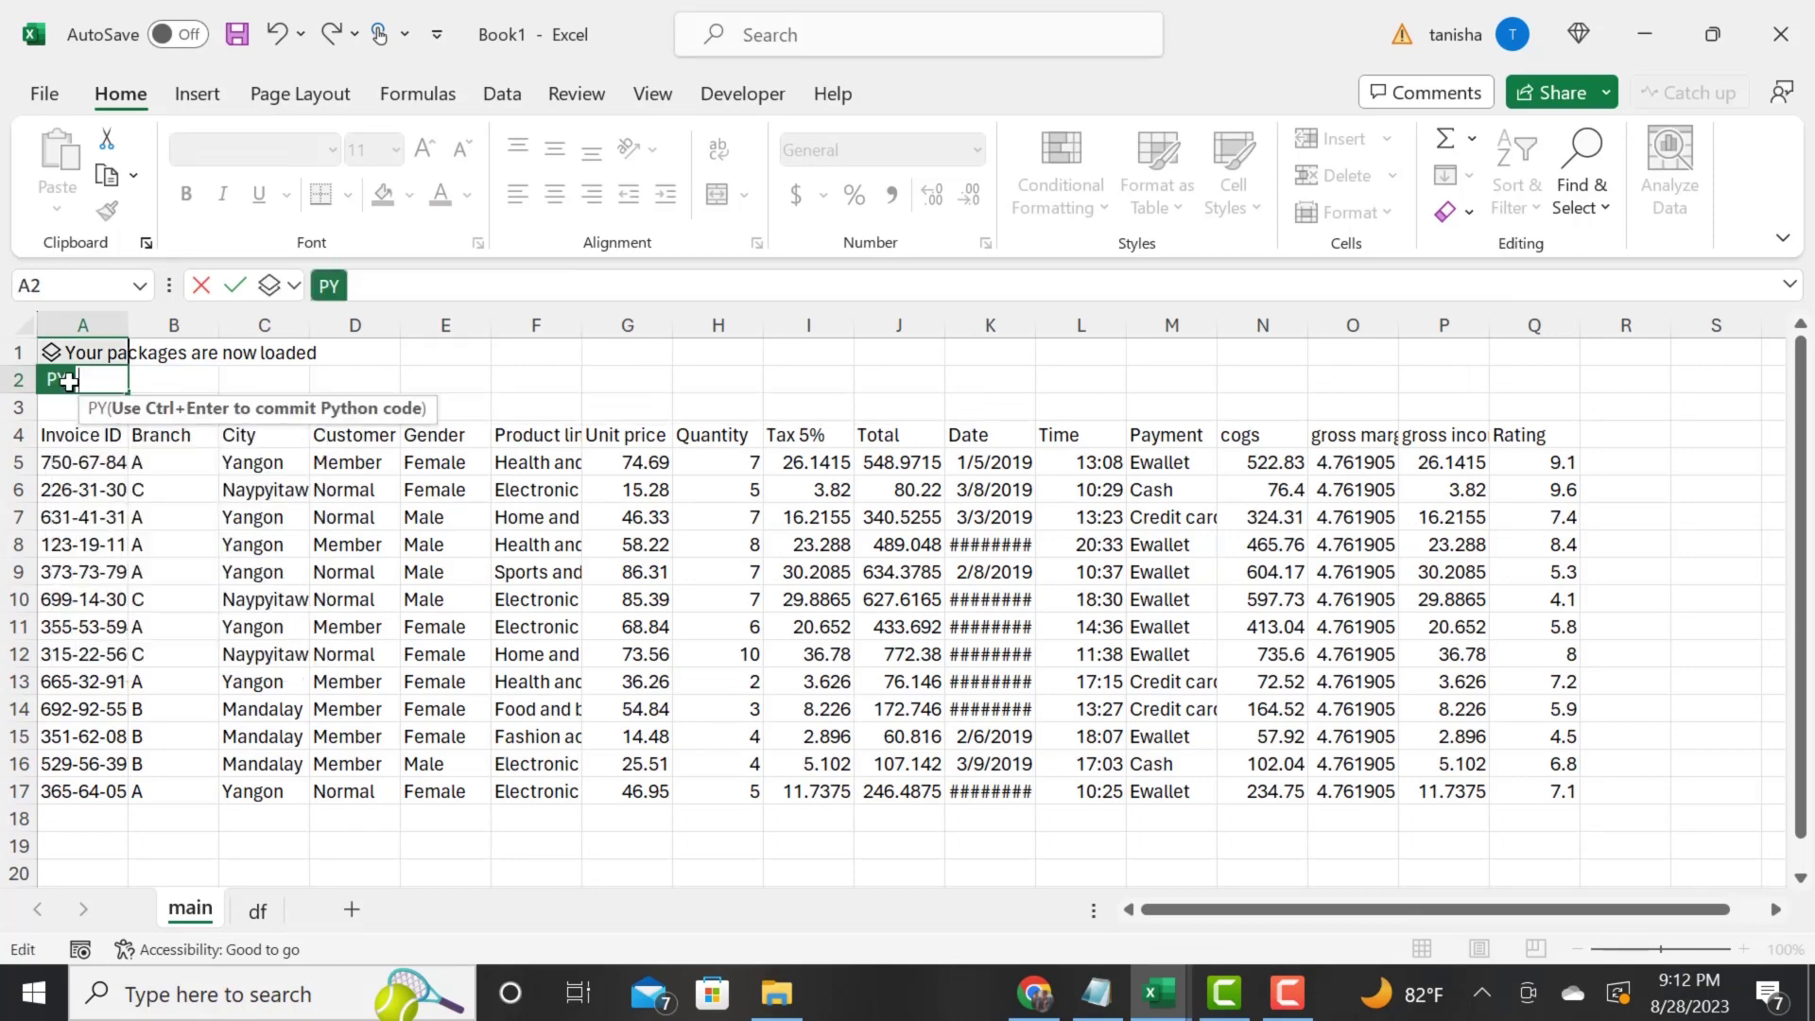
text(df=)
drag(56, 437, 1498, 791)
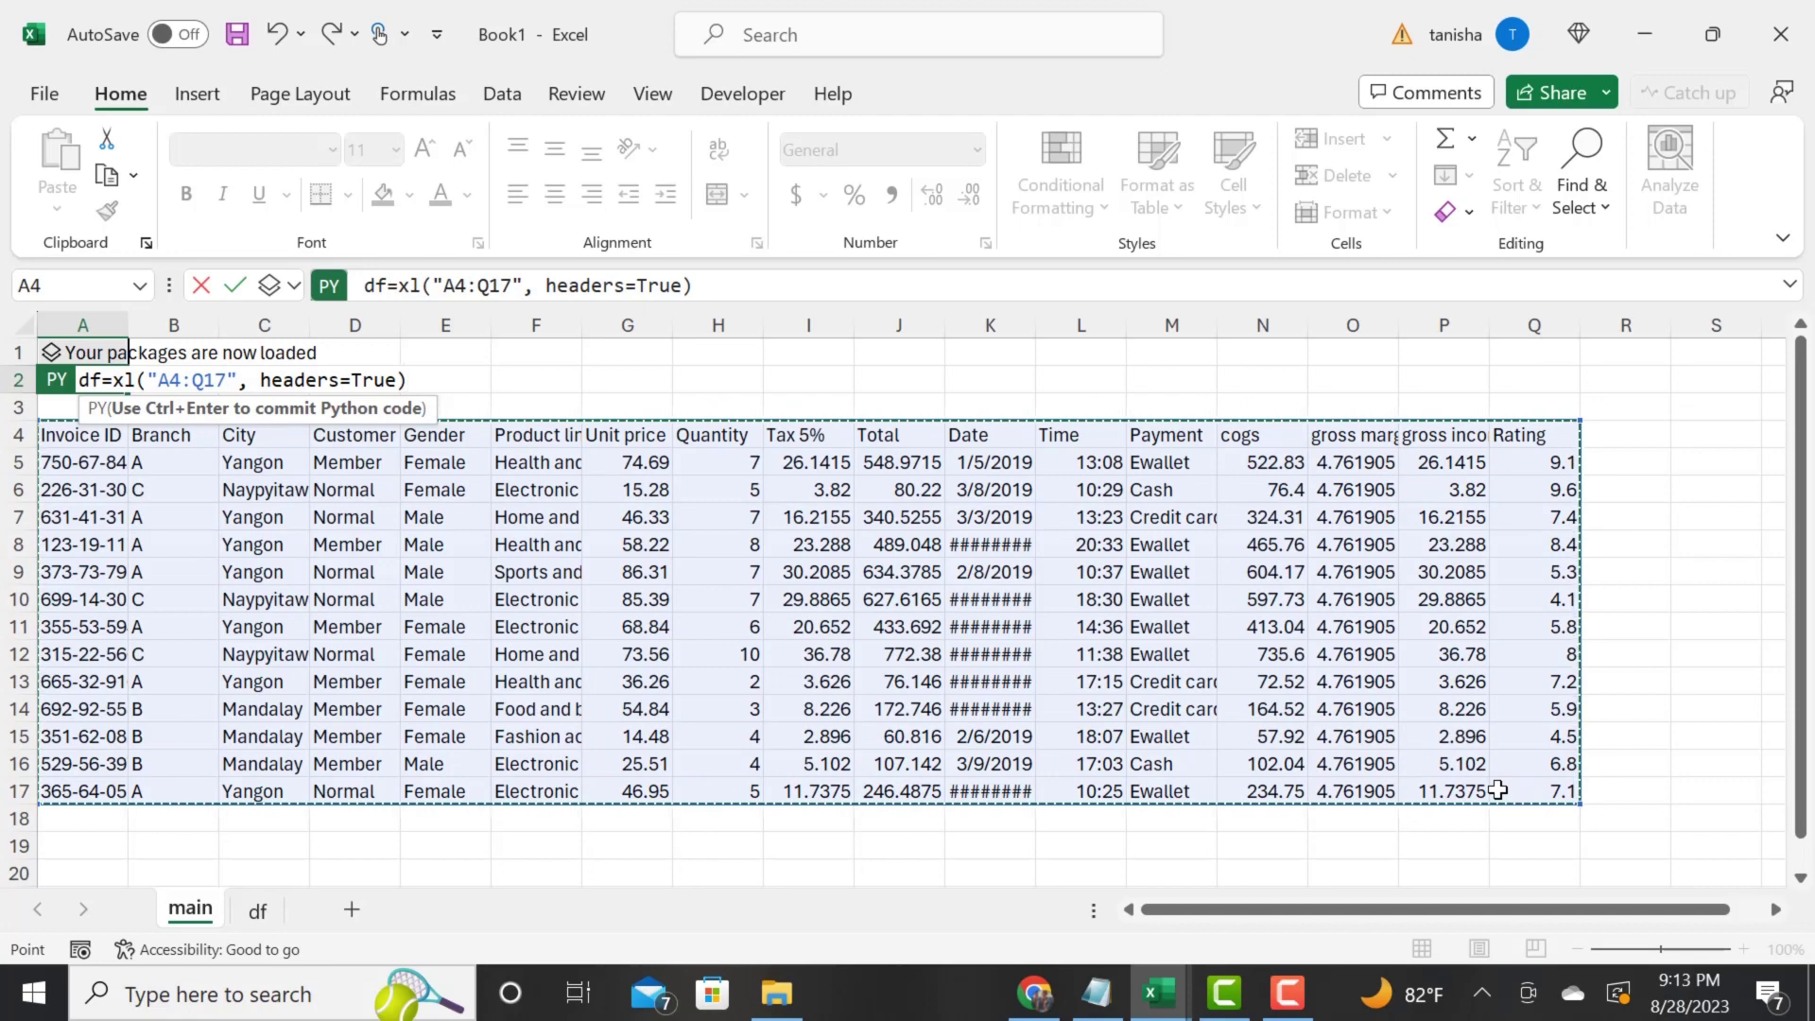
key(ctrl+Return)
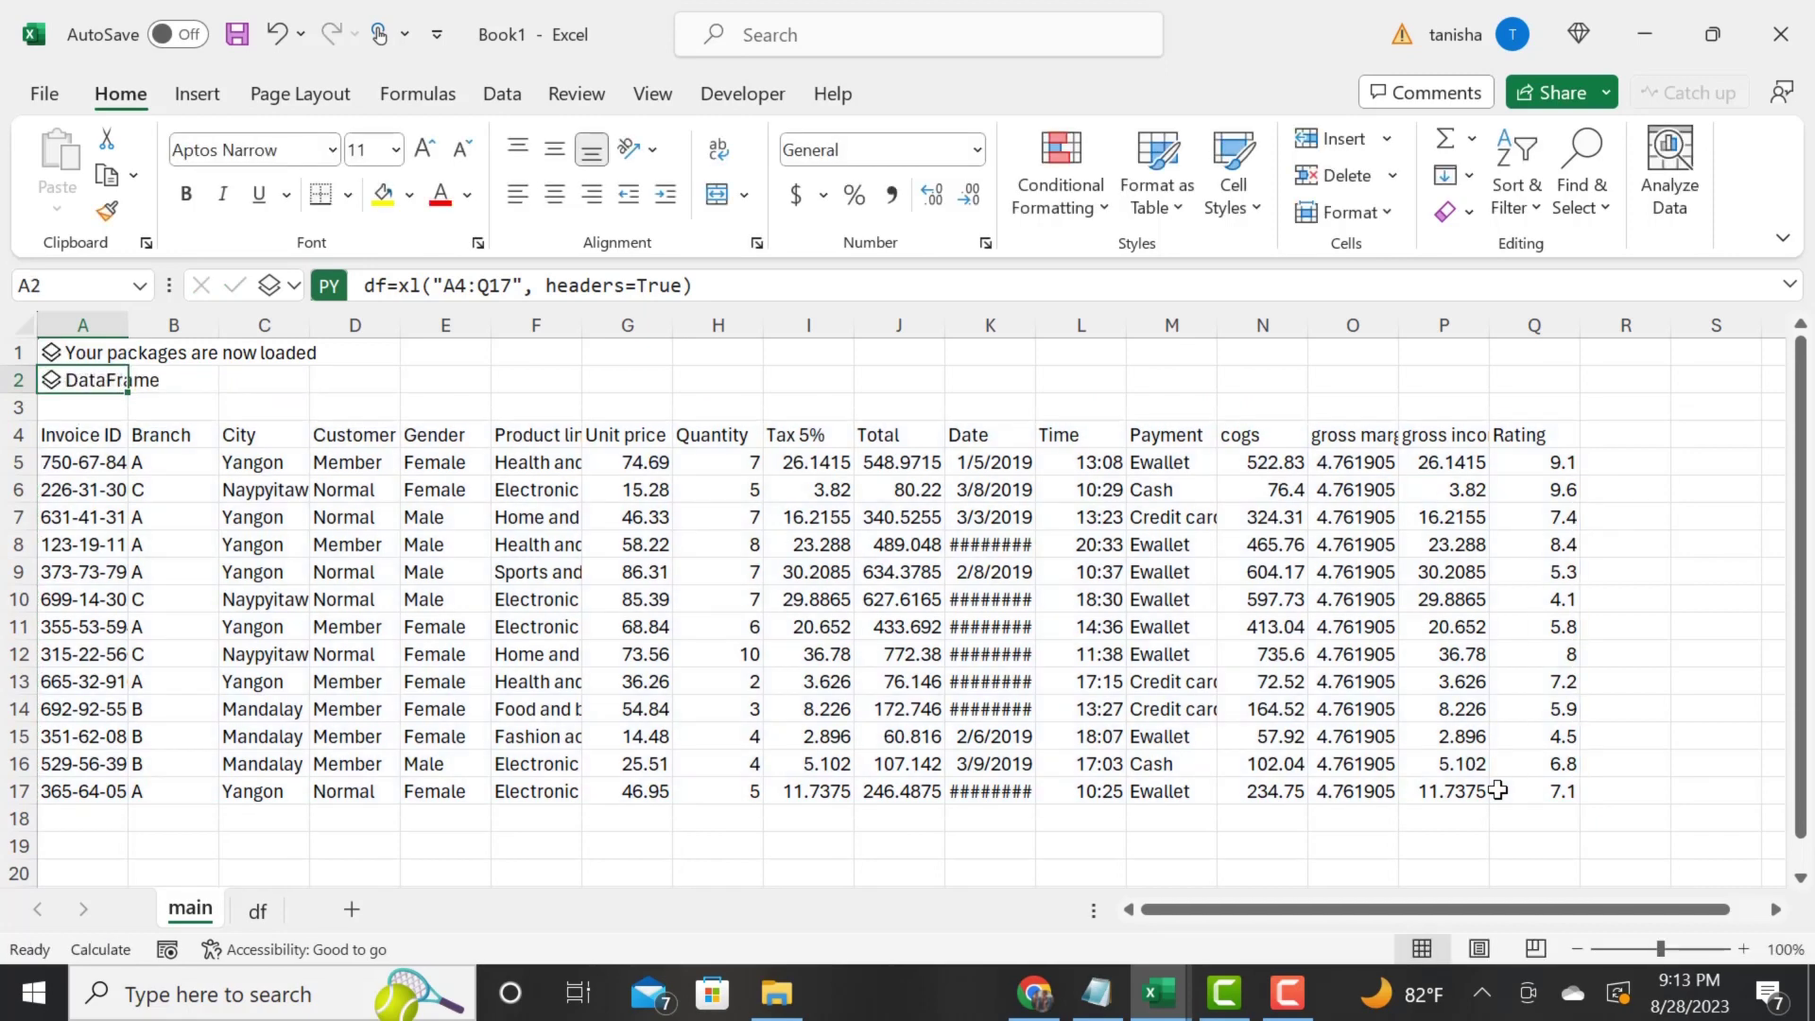
mouse_move(98, 371)
drag(81, 435, 1512, 789)
click(72, 380)
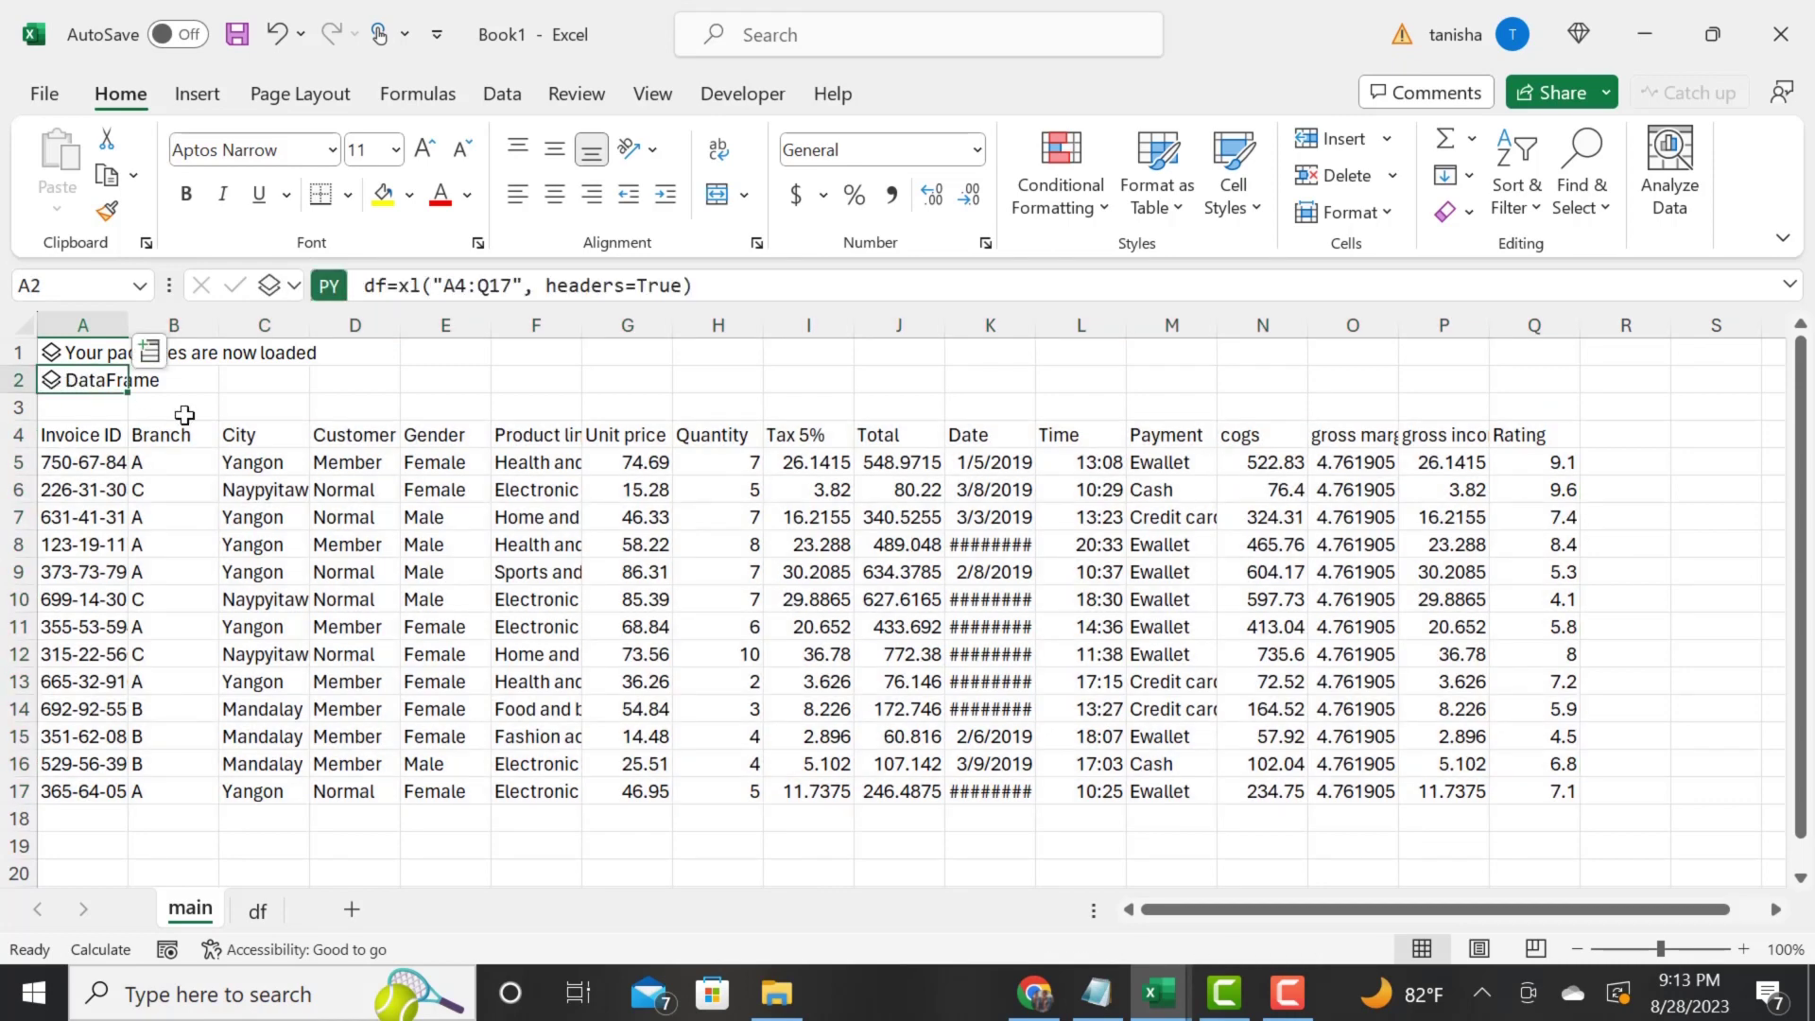
- Insert five blank rows above the sales table
click(1288, 993)
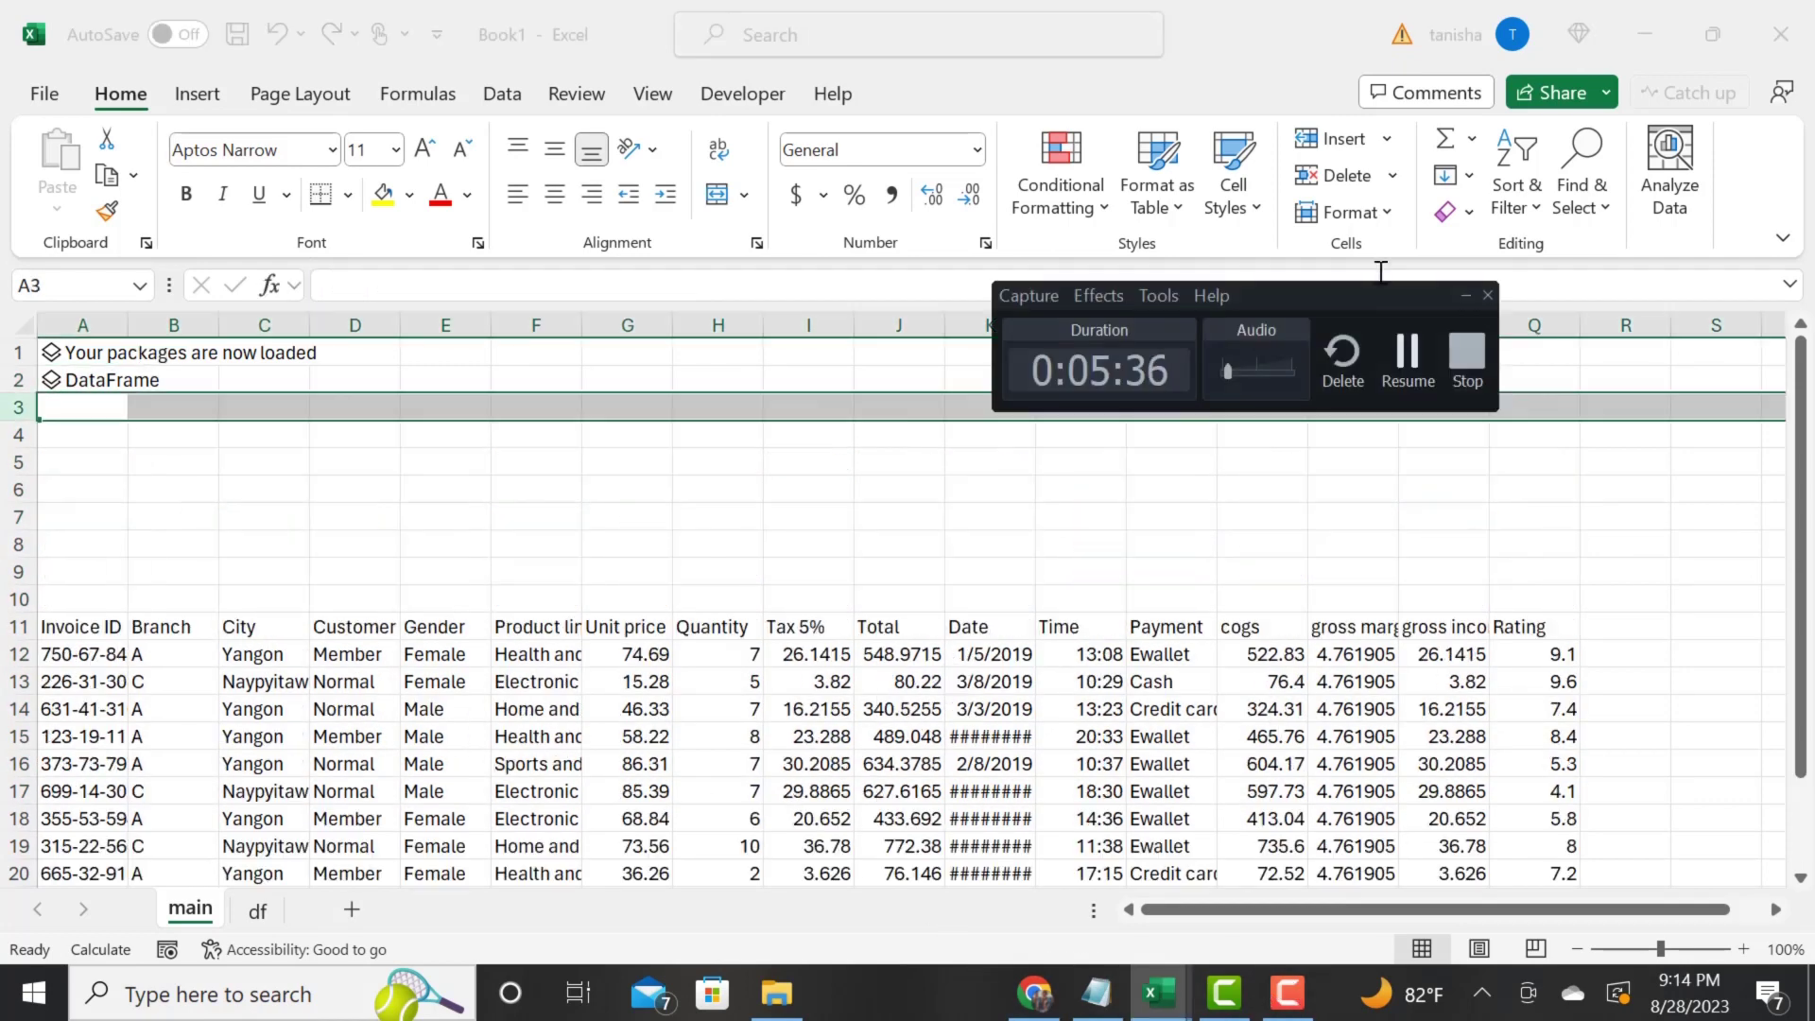
click(1337, 142)
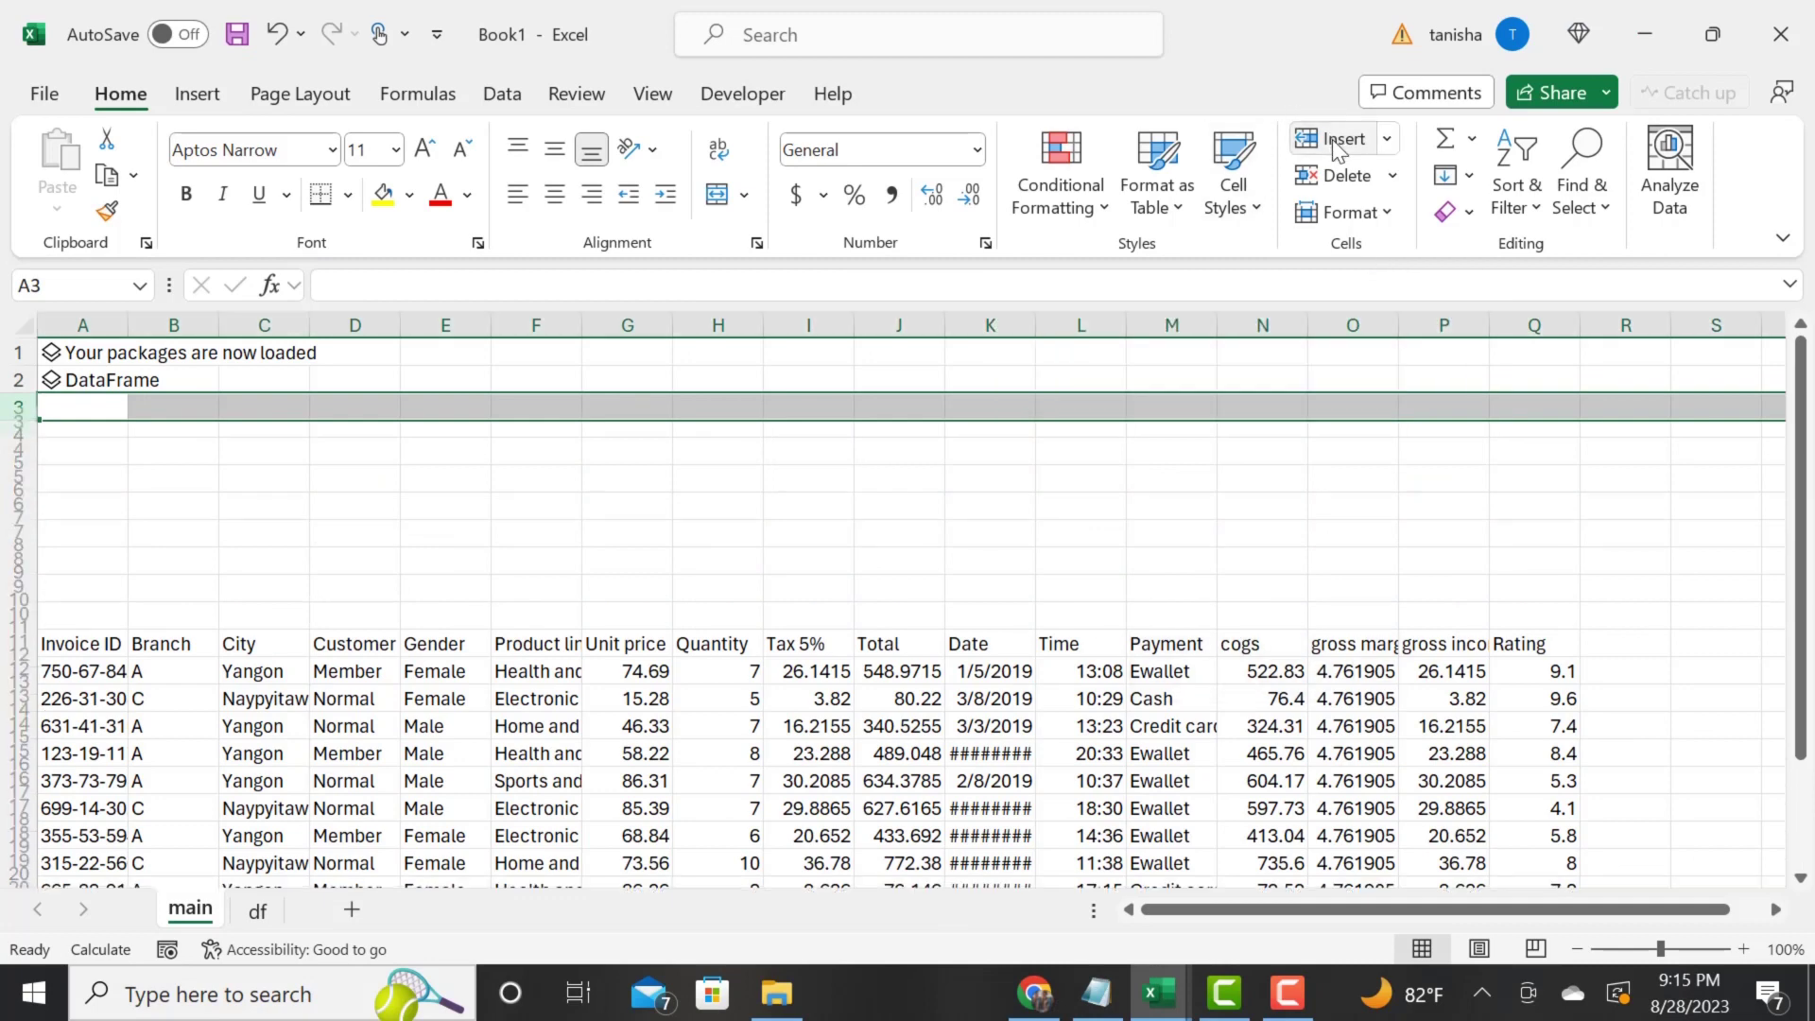
click(1337, 142)
click(1337, 142)
click(1337, 144)
click(1337, 147)
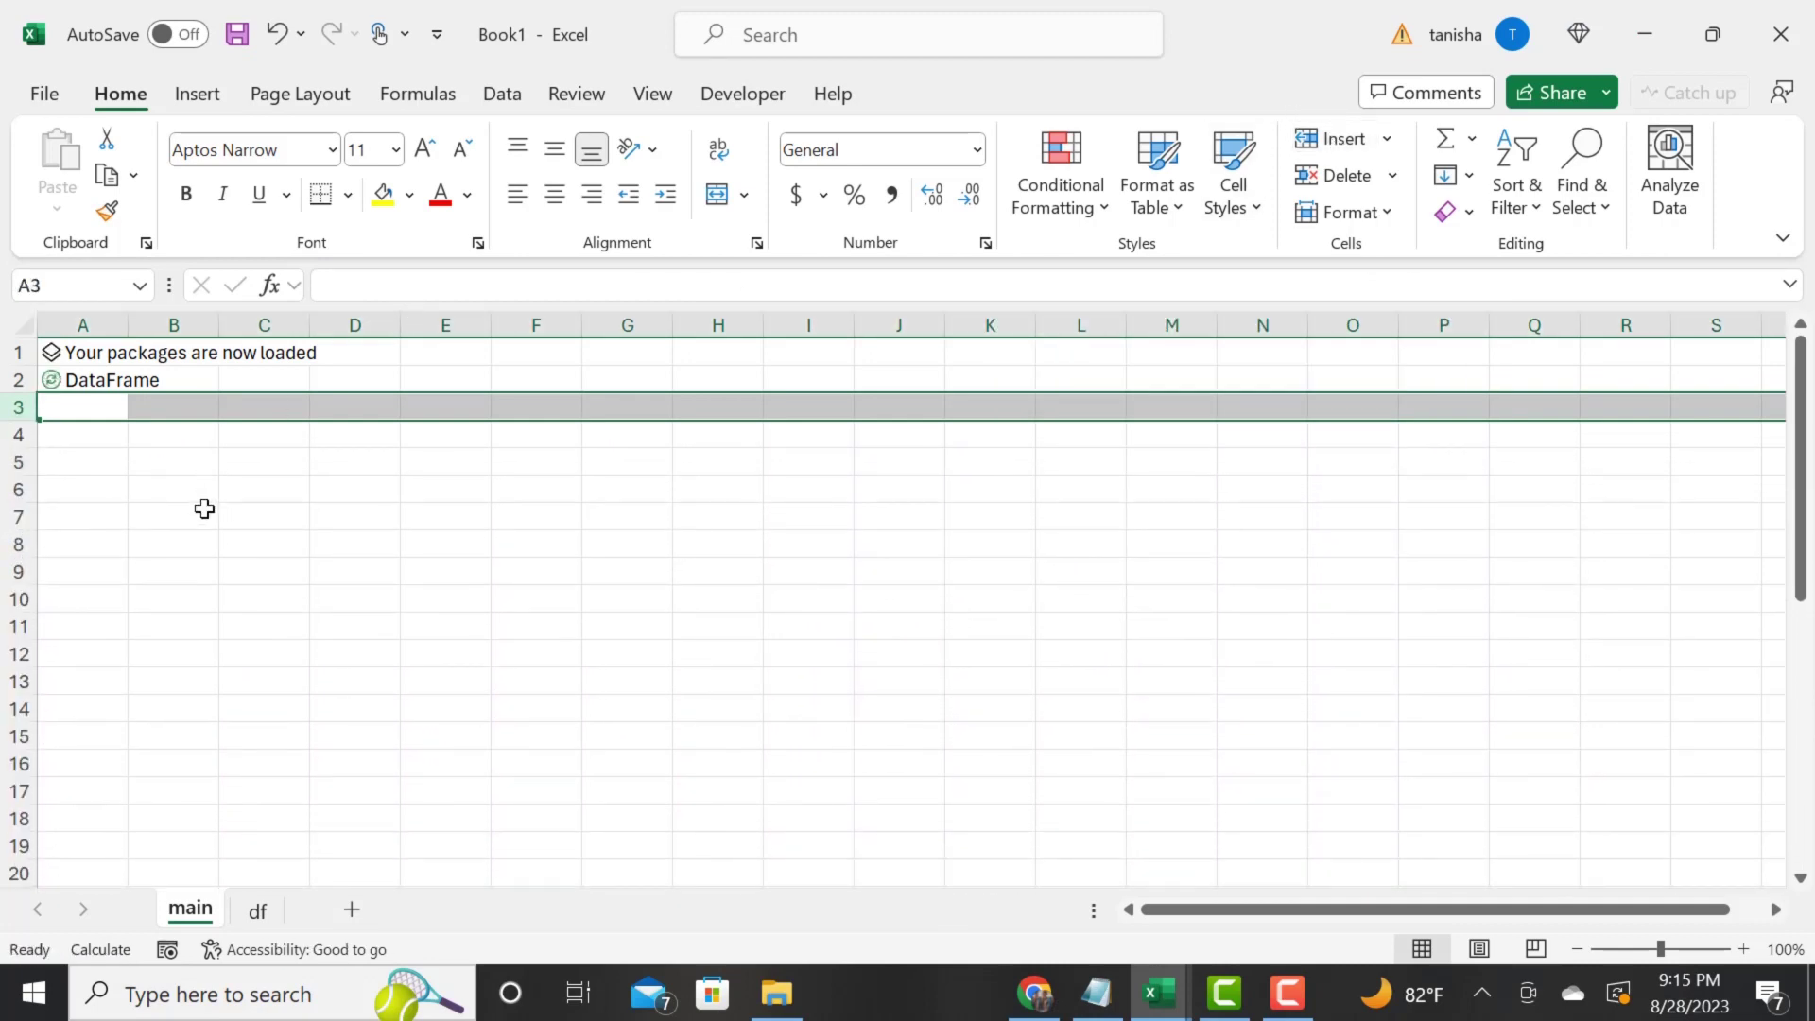
click(203, 510)
- Enter Python code in A5, trying df.dtypes first and finally running df.info()
click(82, 461)
text(df.dtypes)
key(ctrl+Return)
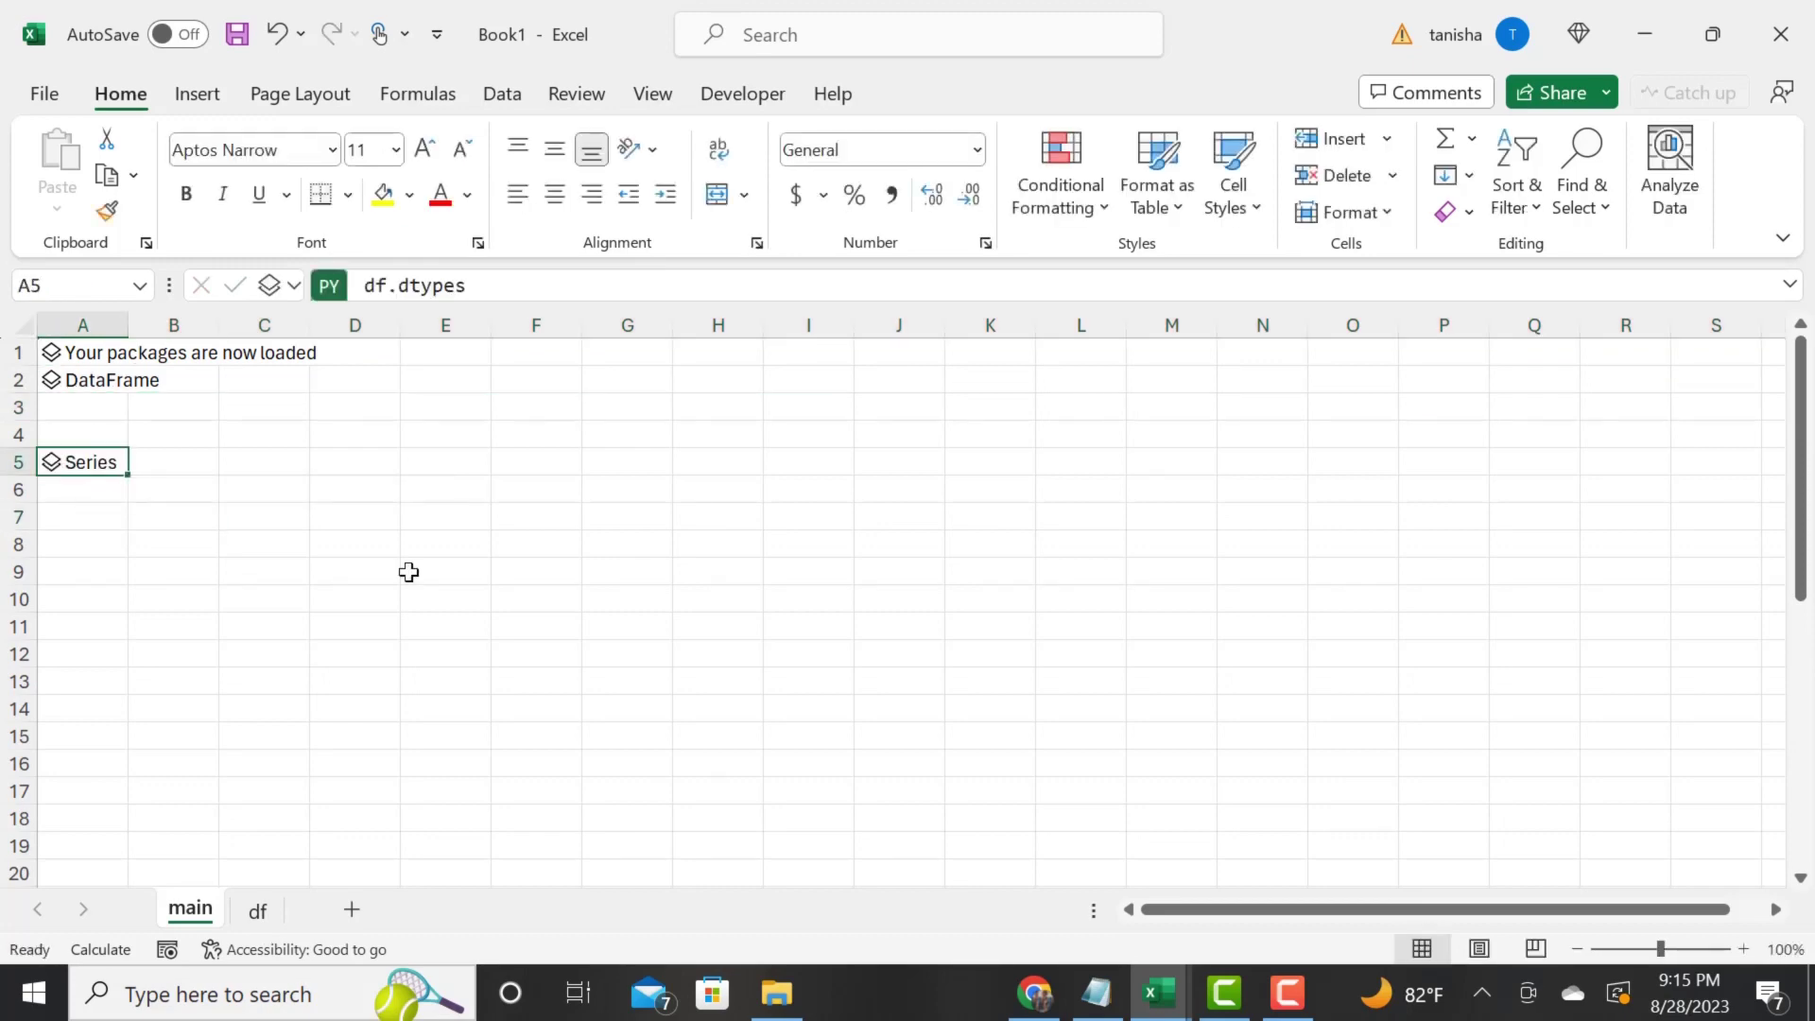
click(538, 295)
key(BackSpace)
key(BackSpace)
key(BackSpace)
key(BackSpace)
key(BackSpace)
key(BackSpace)
text(des)
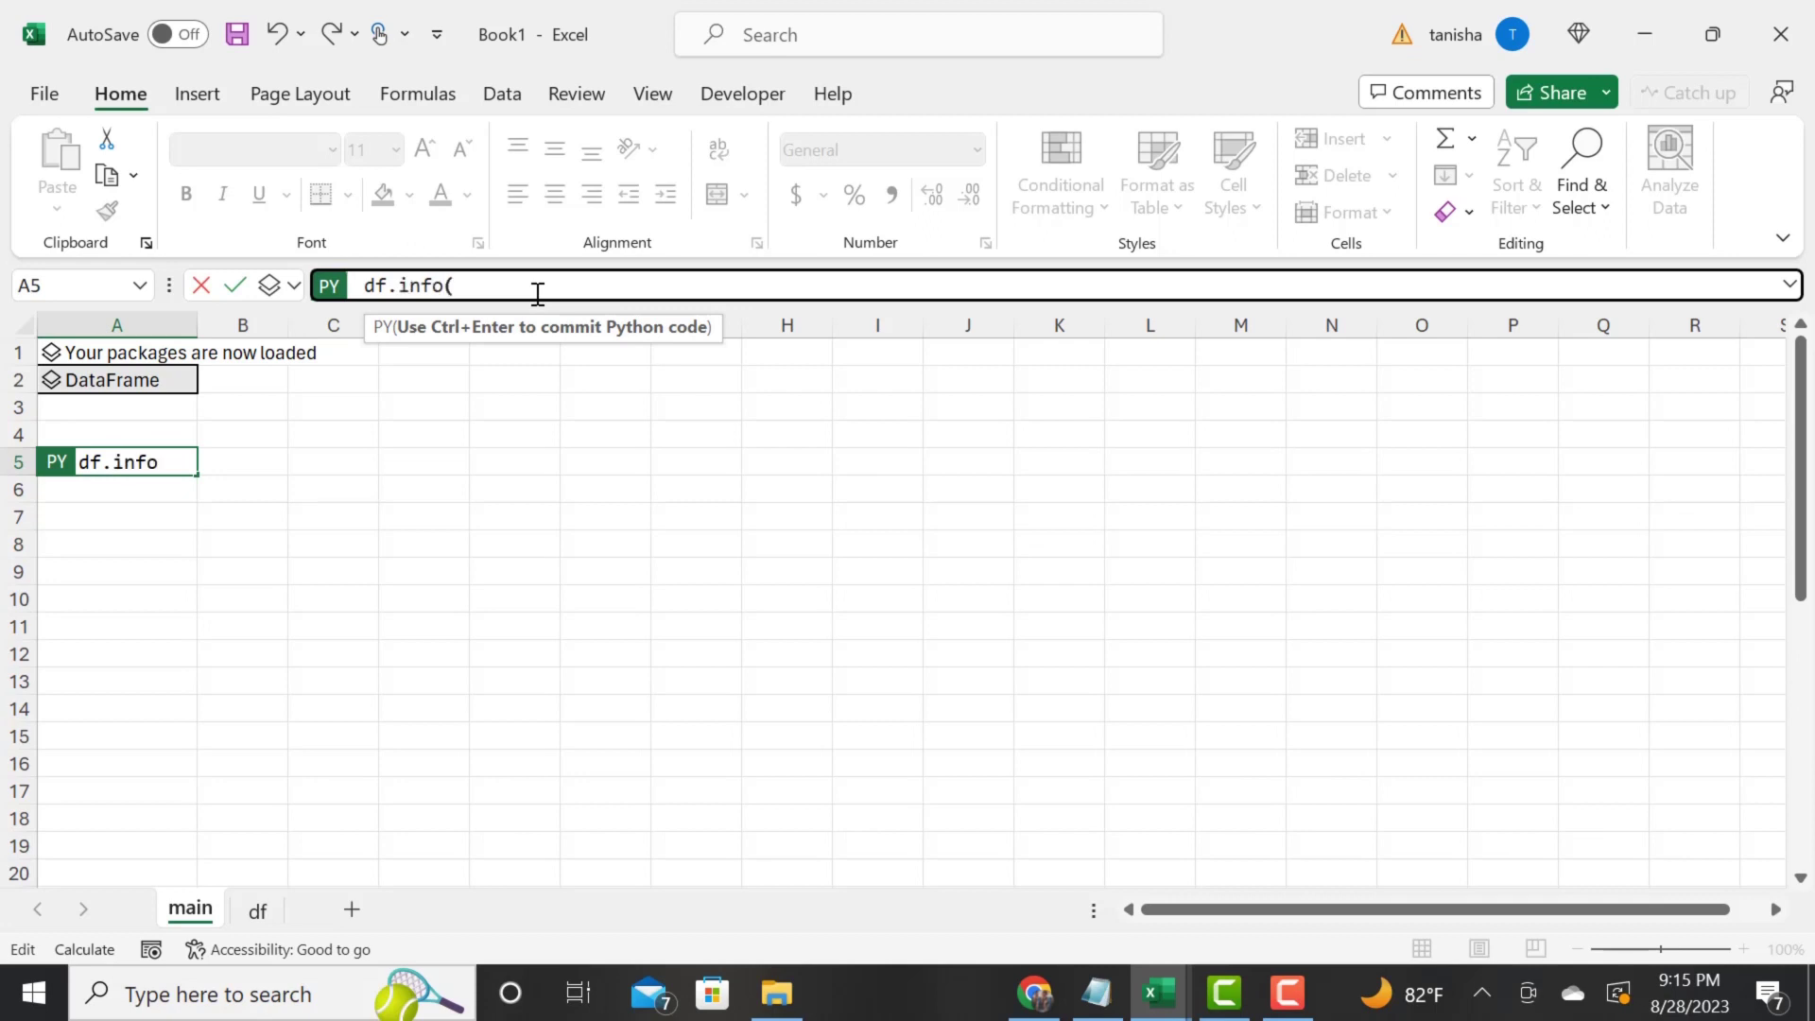
key(ctrl+Return)
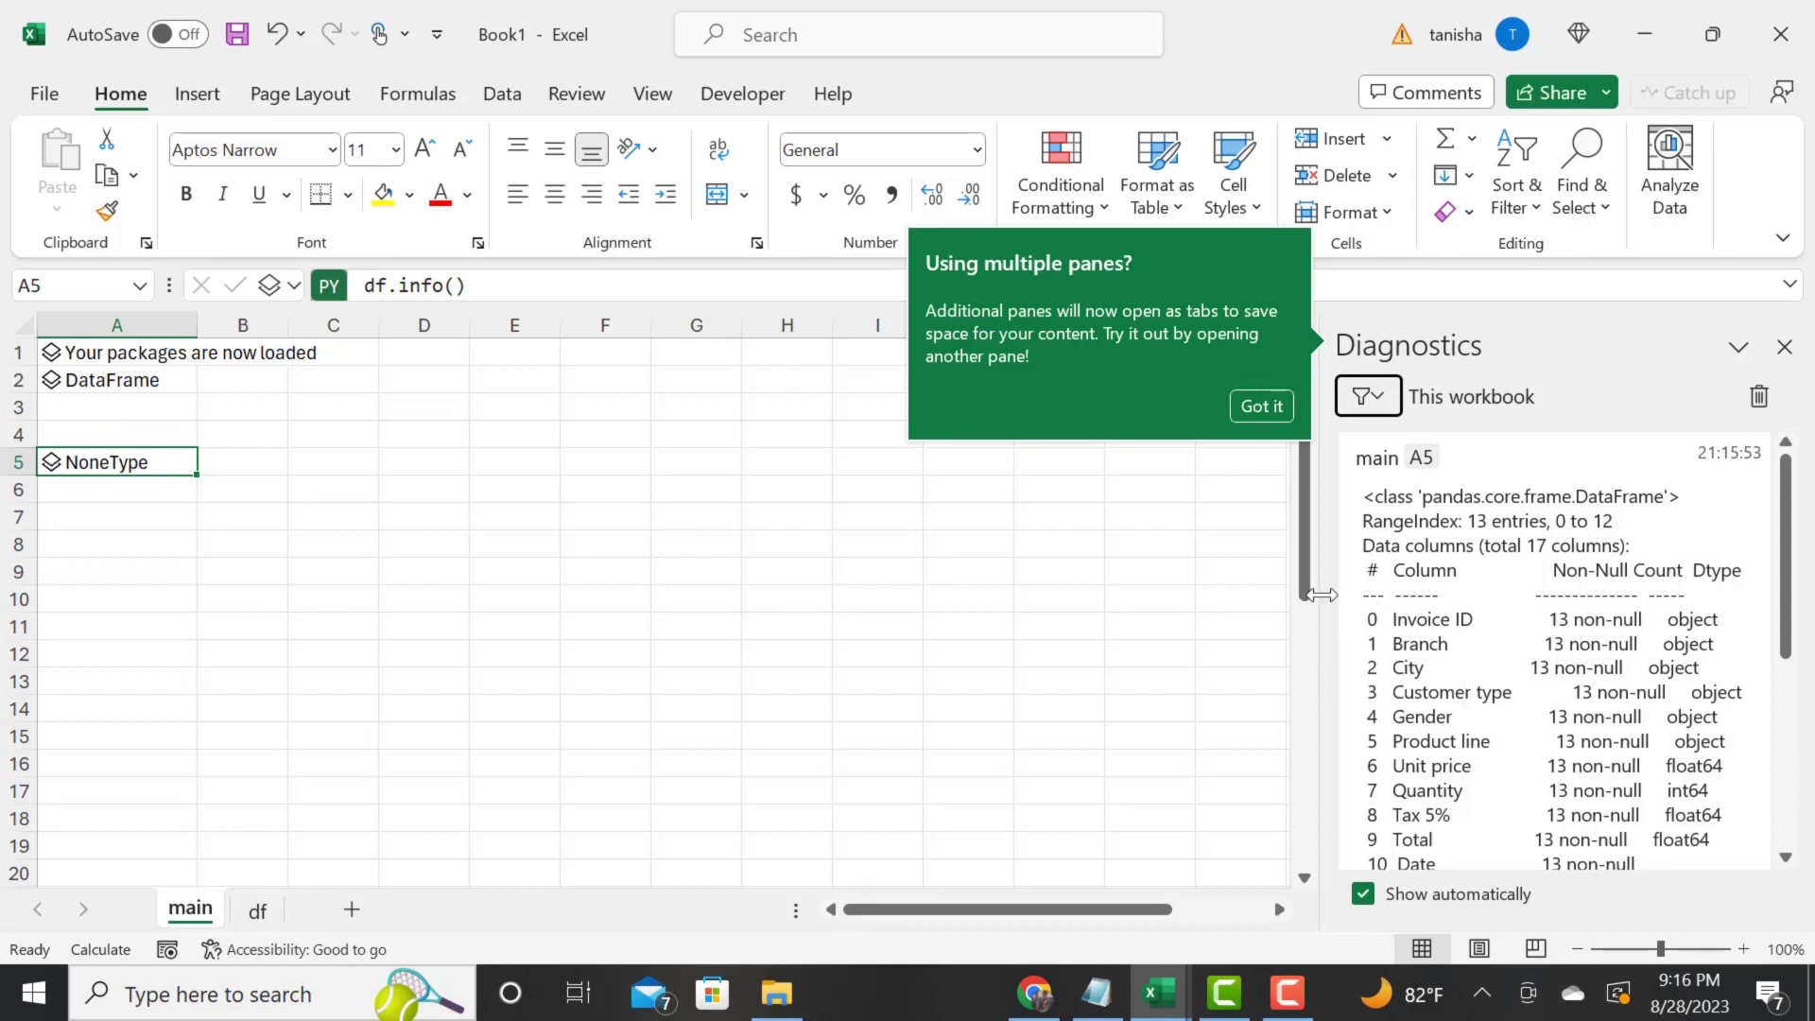
- Widen the Diagnostics pane and scroll through the df.info() column summary
drag(1319, 593, 1028, 594)
scroll(1172, 709, down, 1)
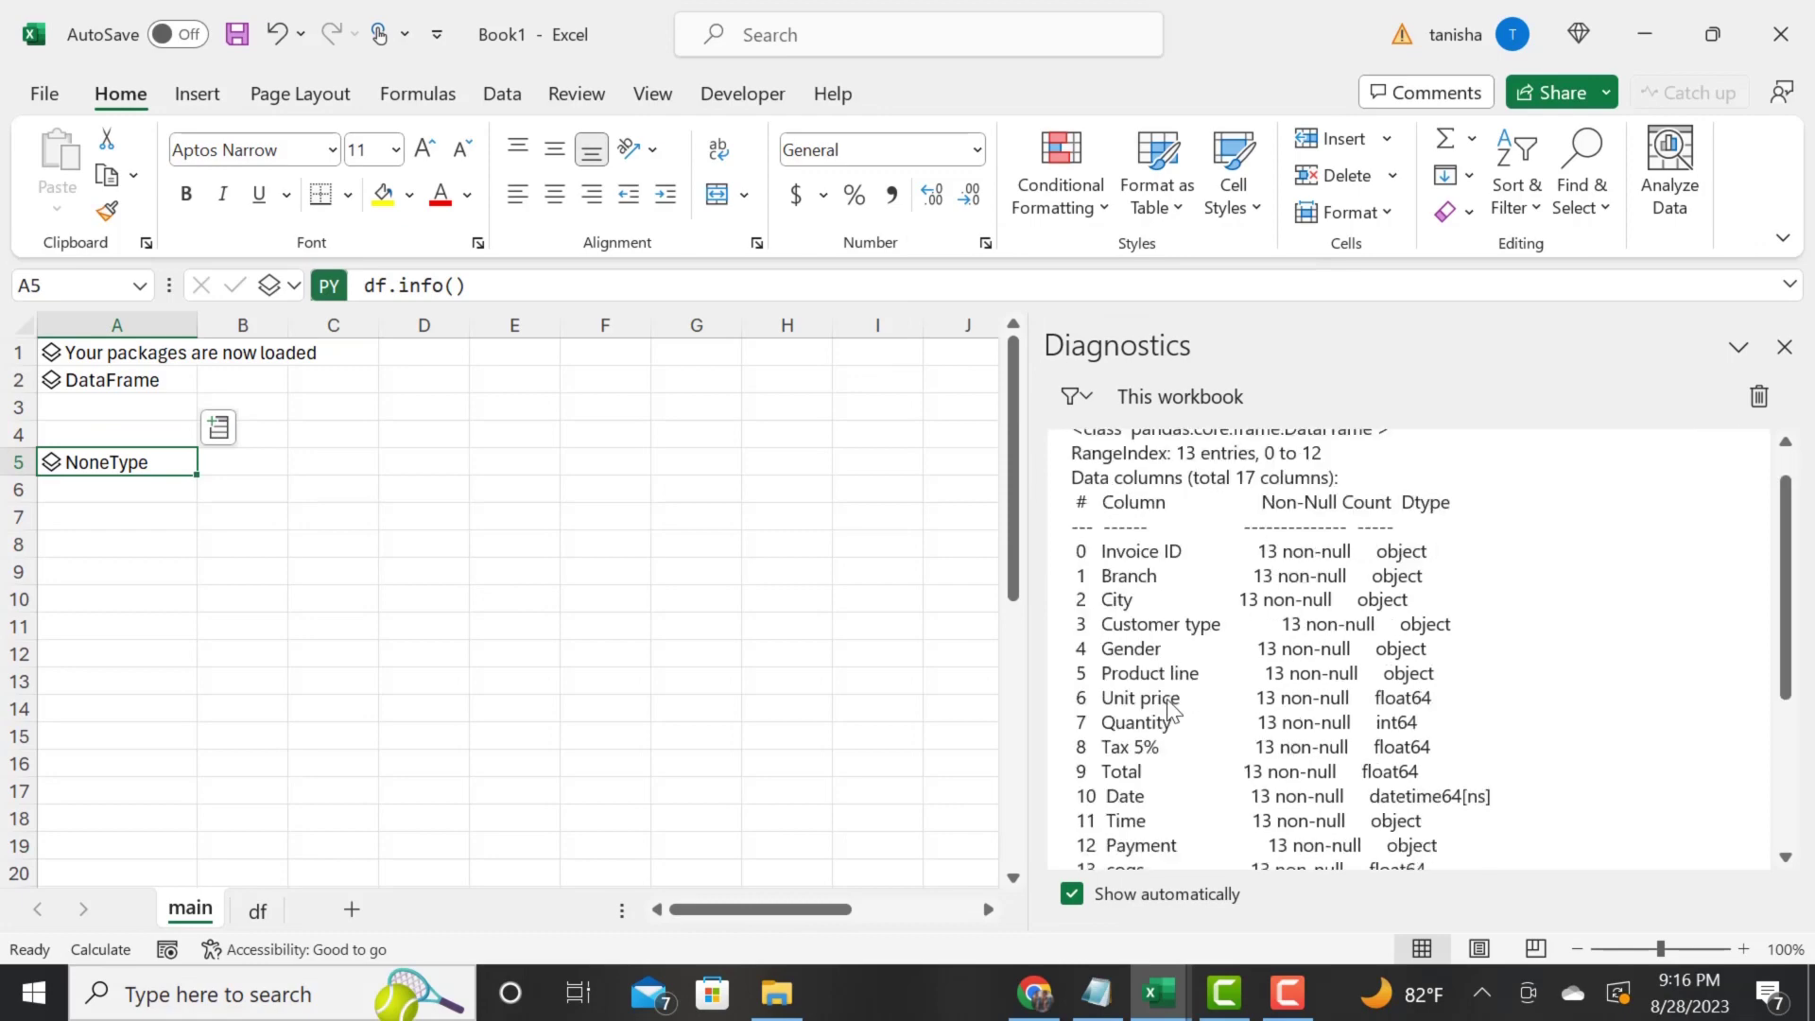
scroll(1173, 709, down, 3)
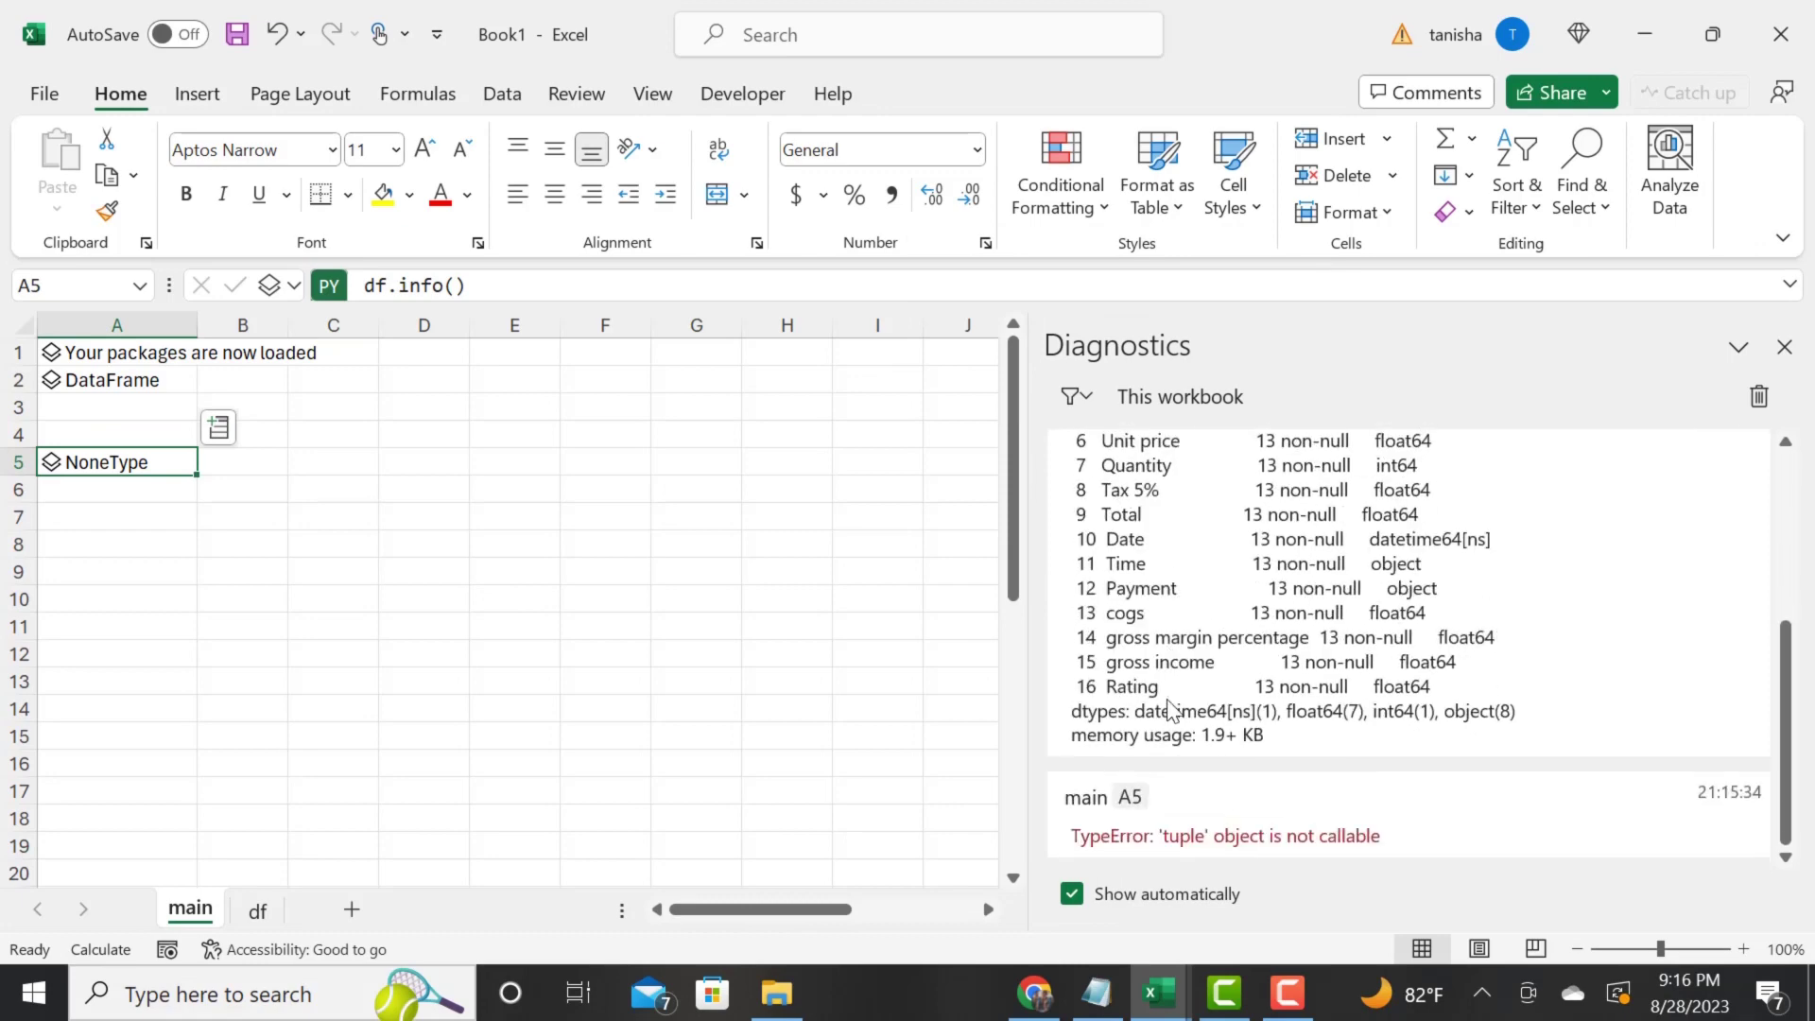
scroll(1172, 709, up, 3)
scroll(1173, 709, up, 2)
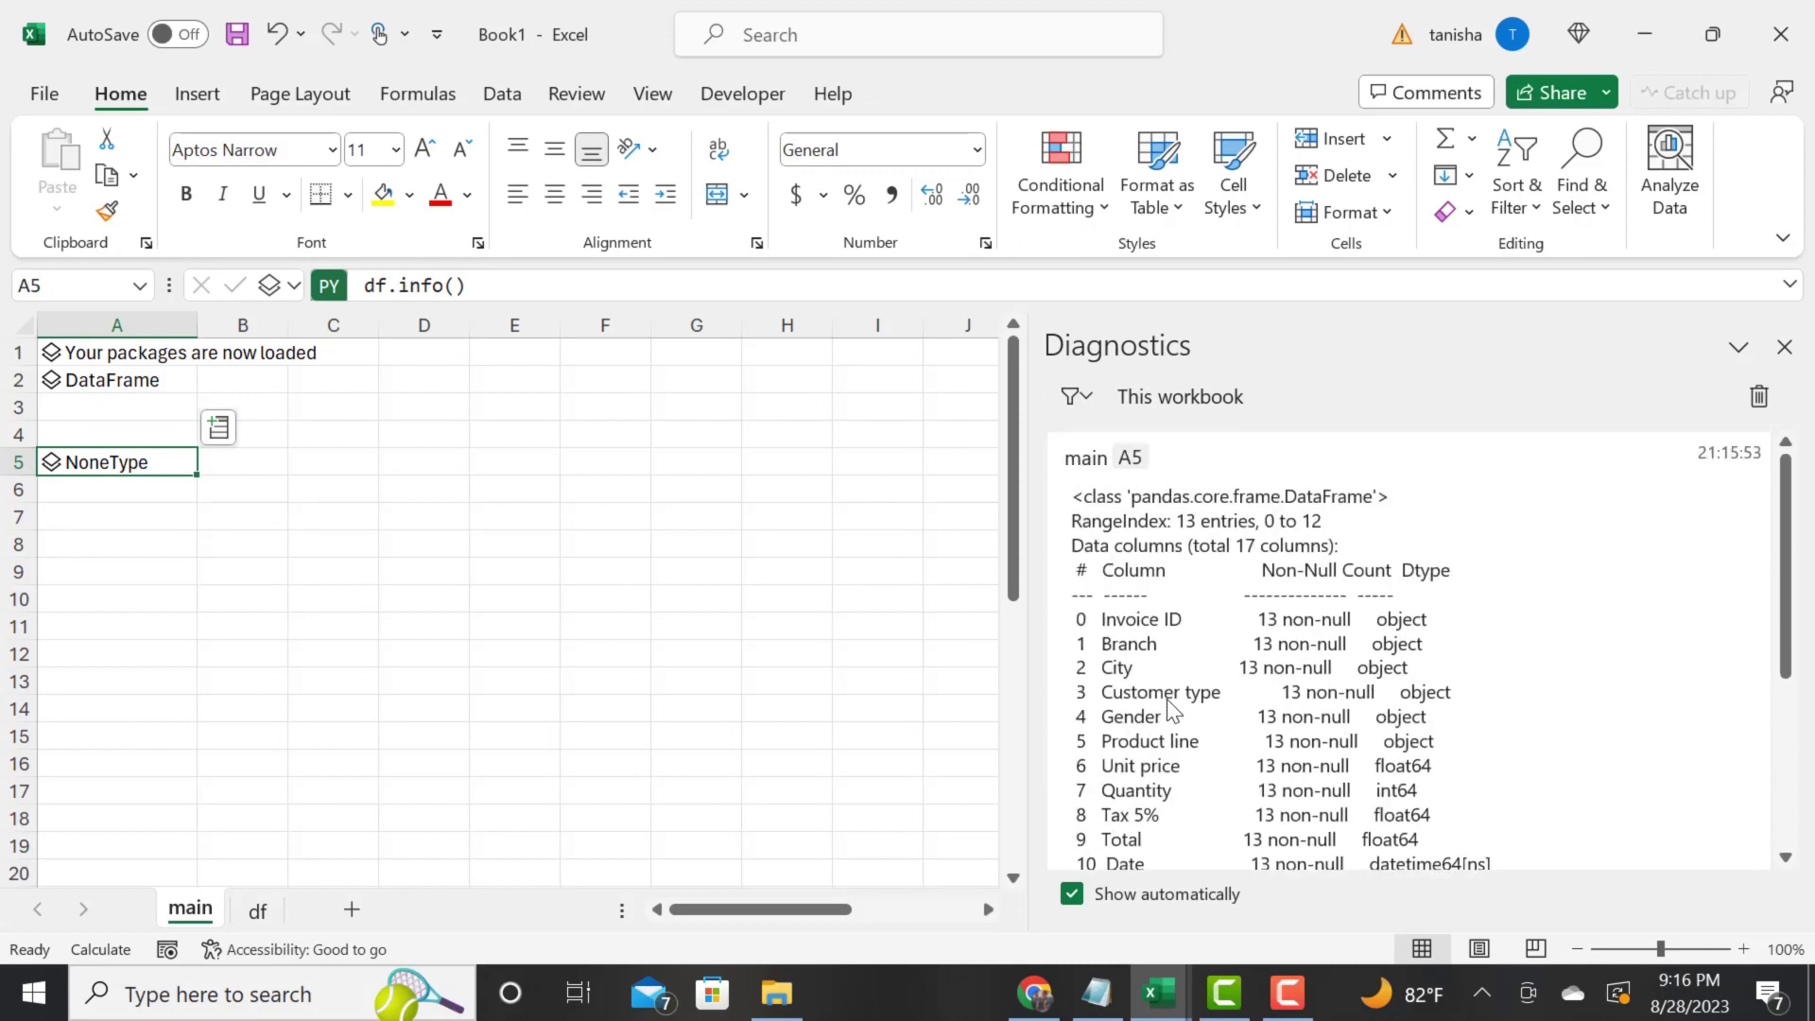
scroll(1172, 709, down, 1)
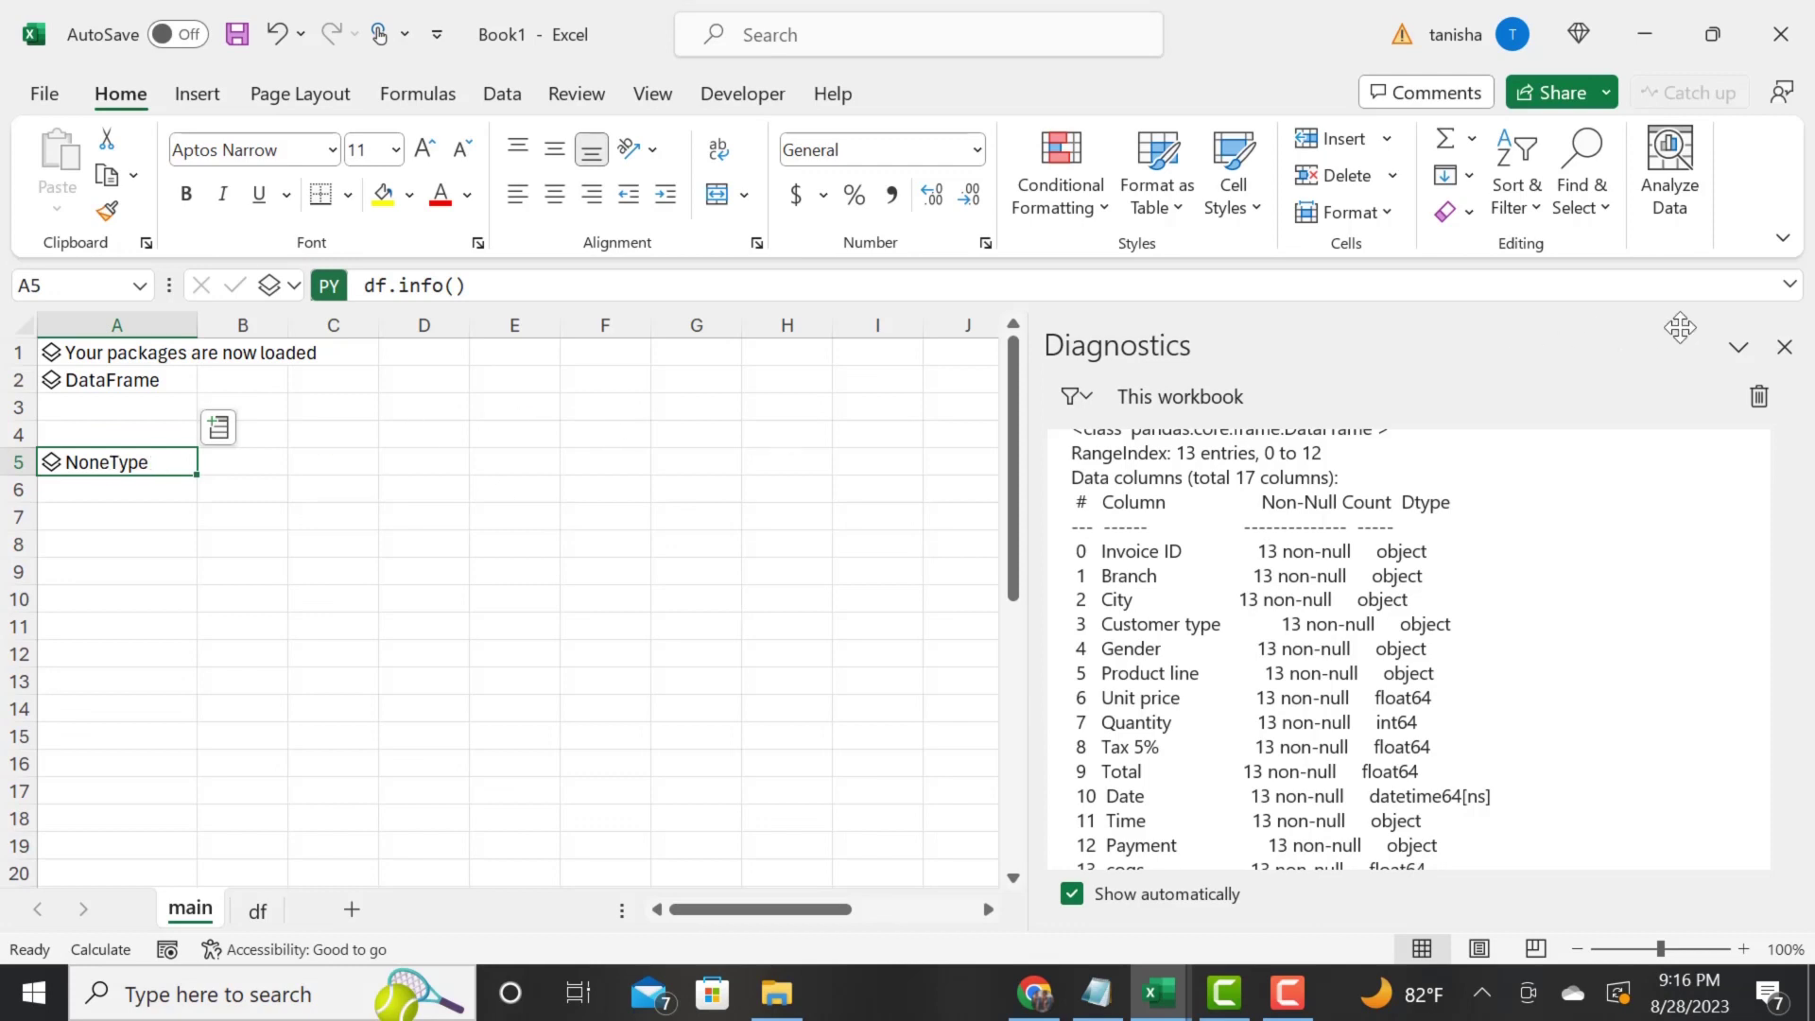
- Close Diagnostics and rewrite A5 as df.describe(), adding the missing closing parenthesis
click(1785, 347)
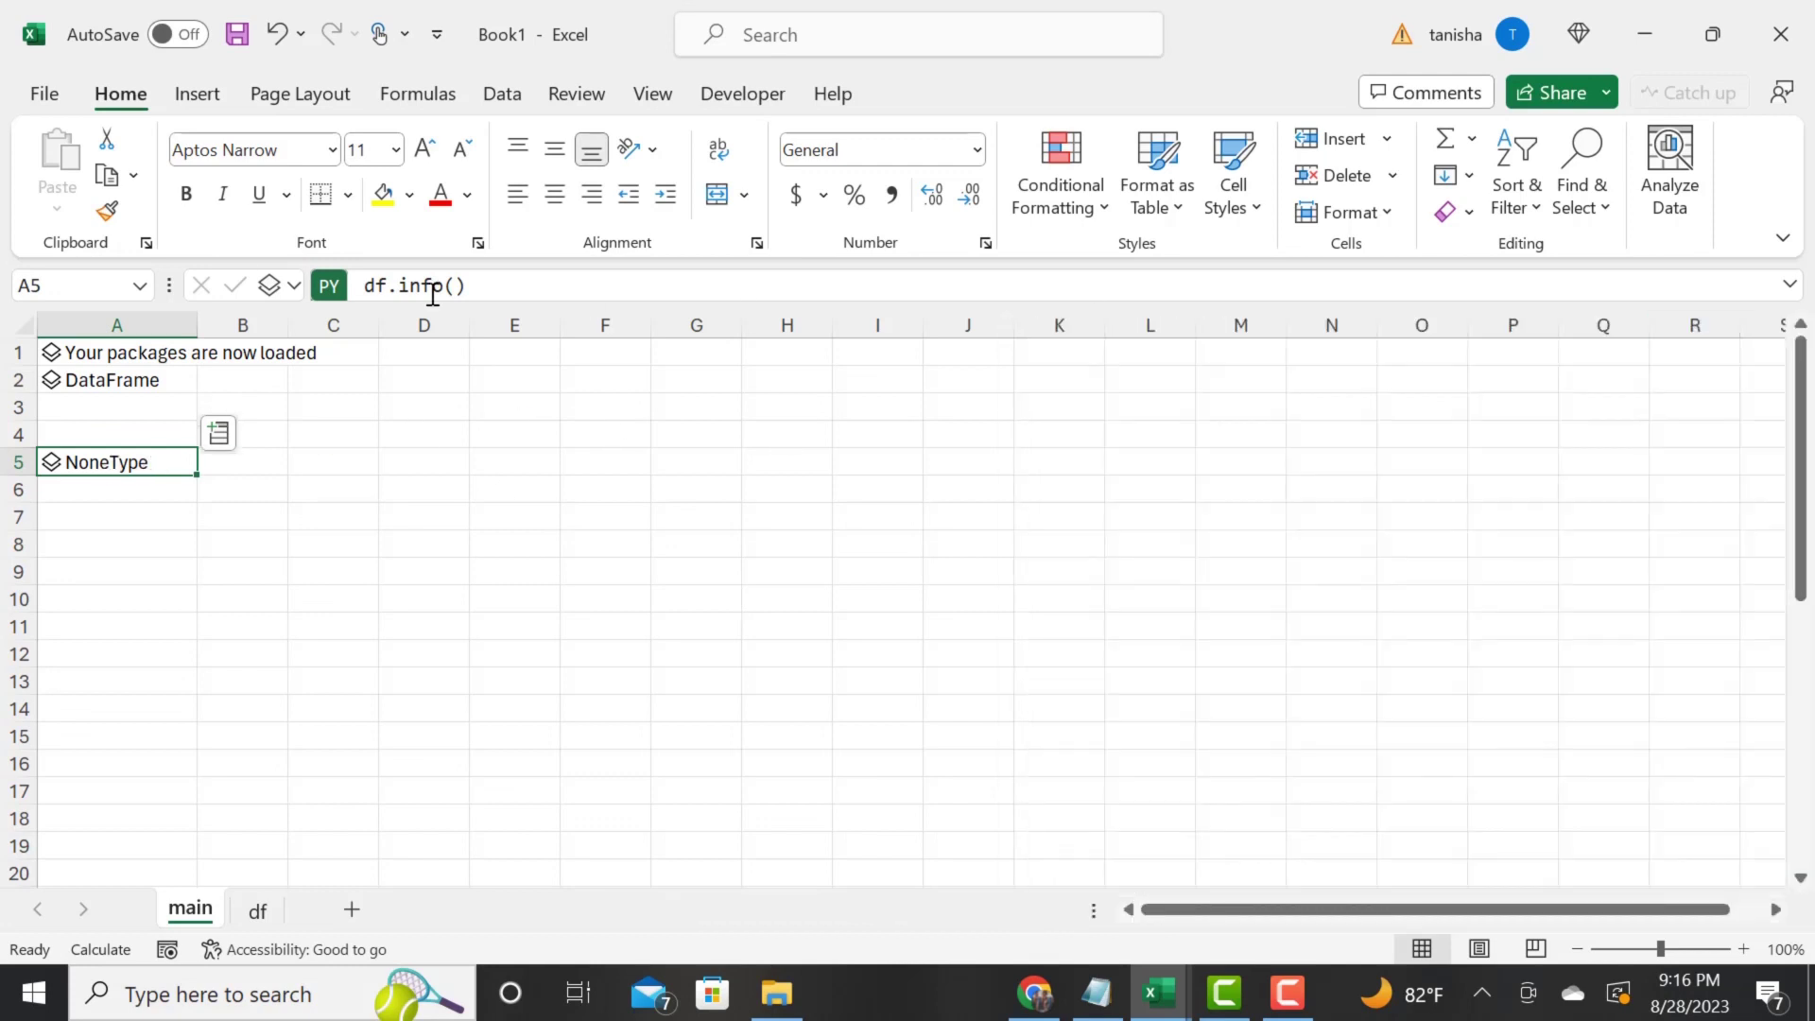
click(503, 279)
key(BackSpace)
key(BackSpace)
key(BackSpace)
key(BackSpace)
text(describe)
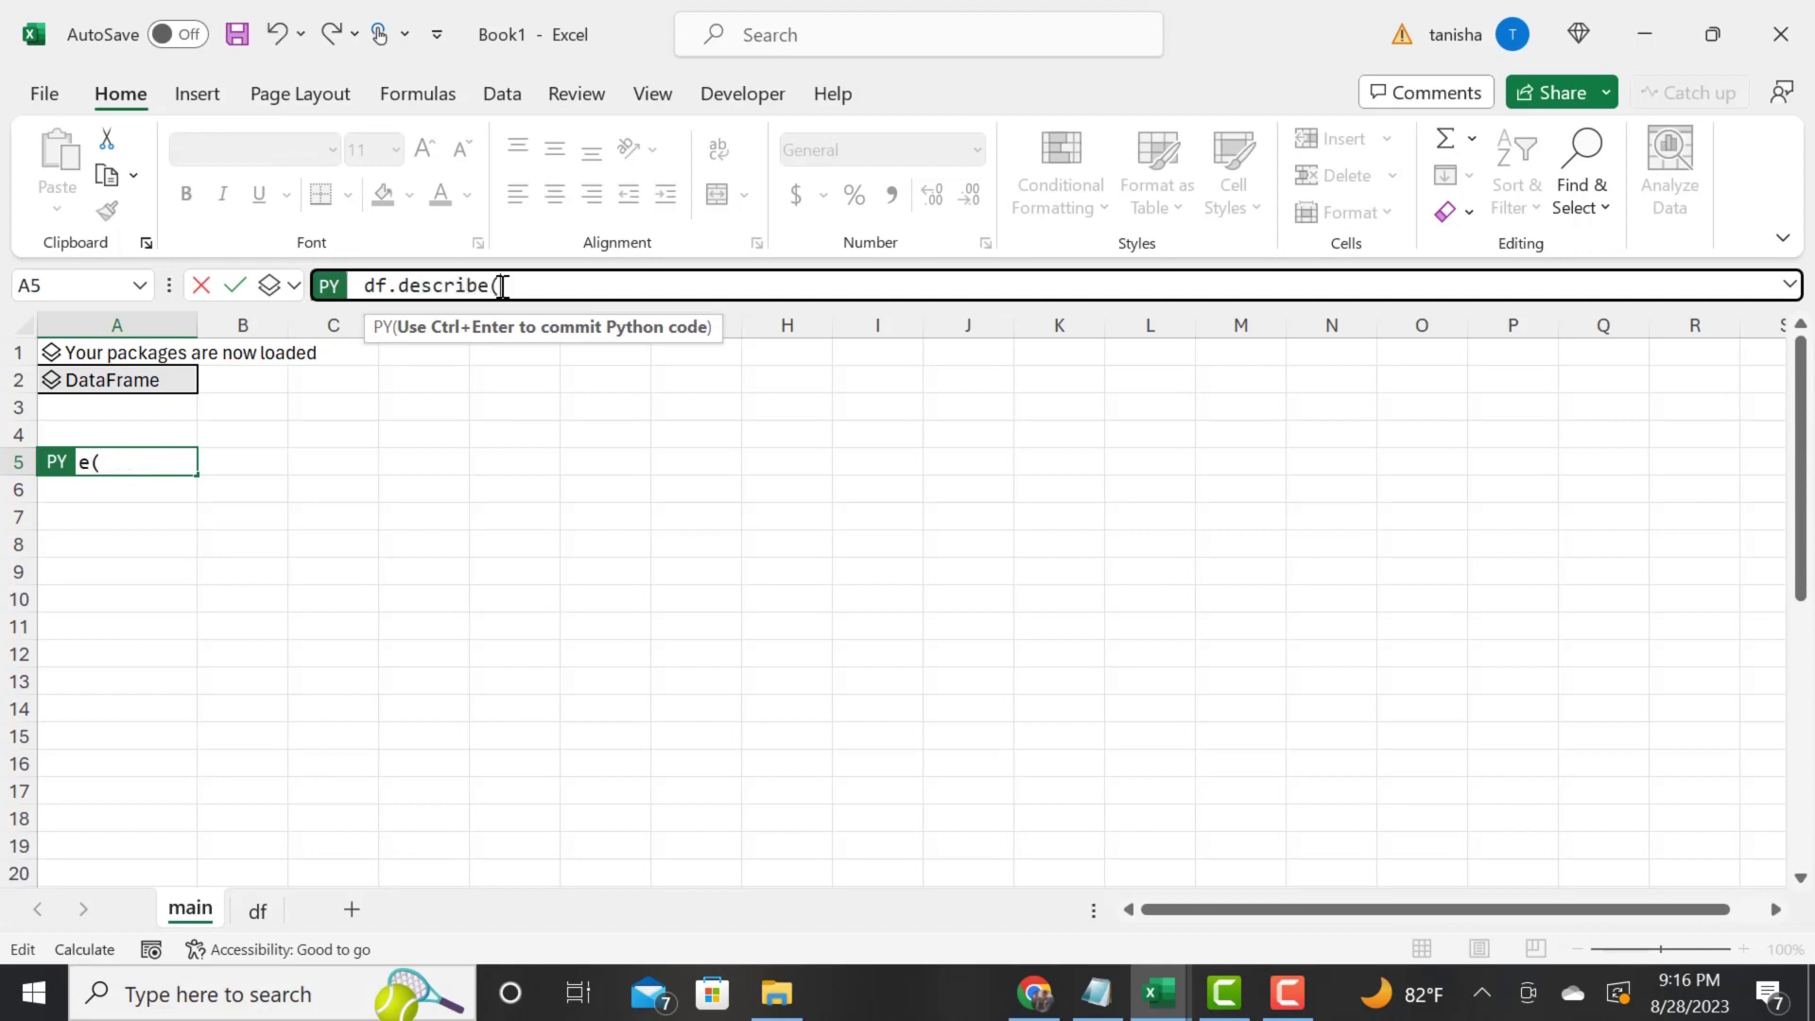
key(ctrl+Return)
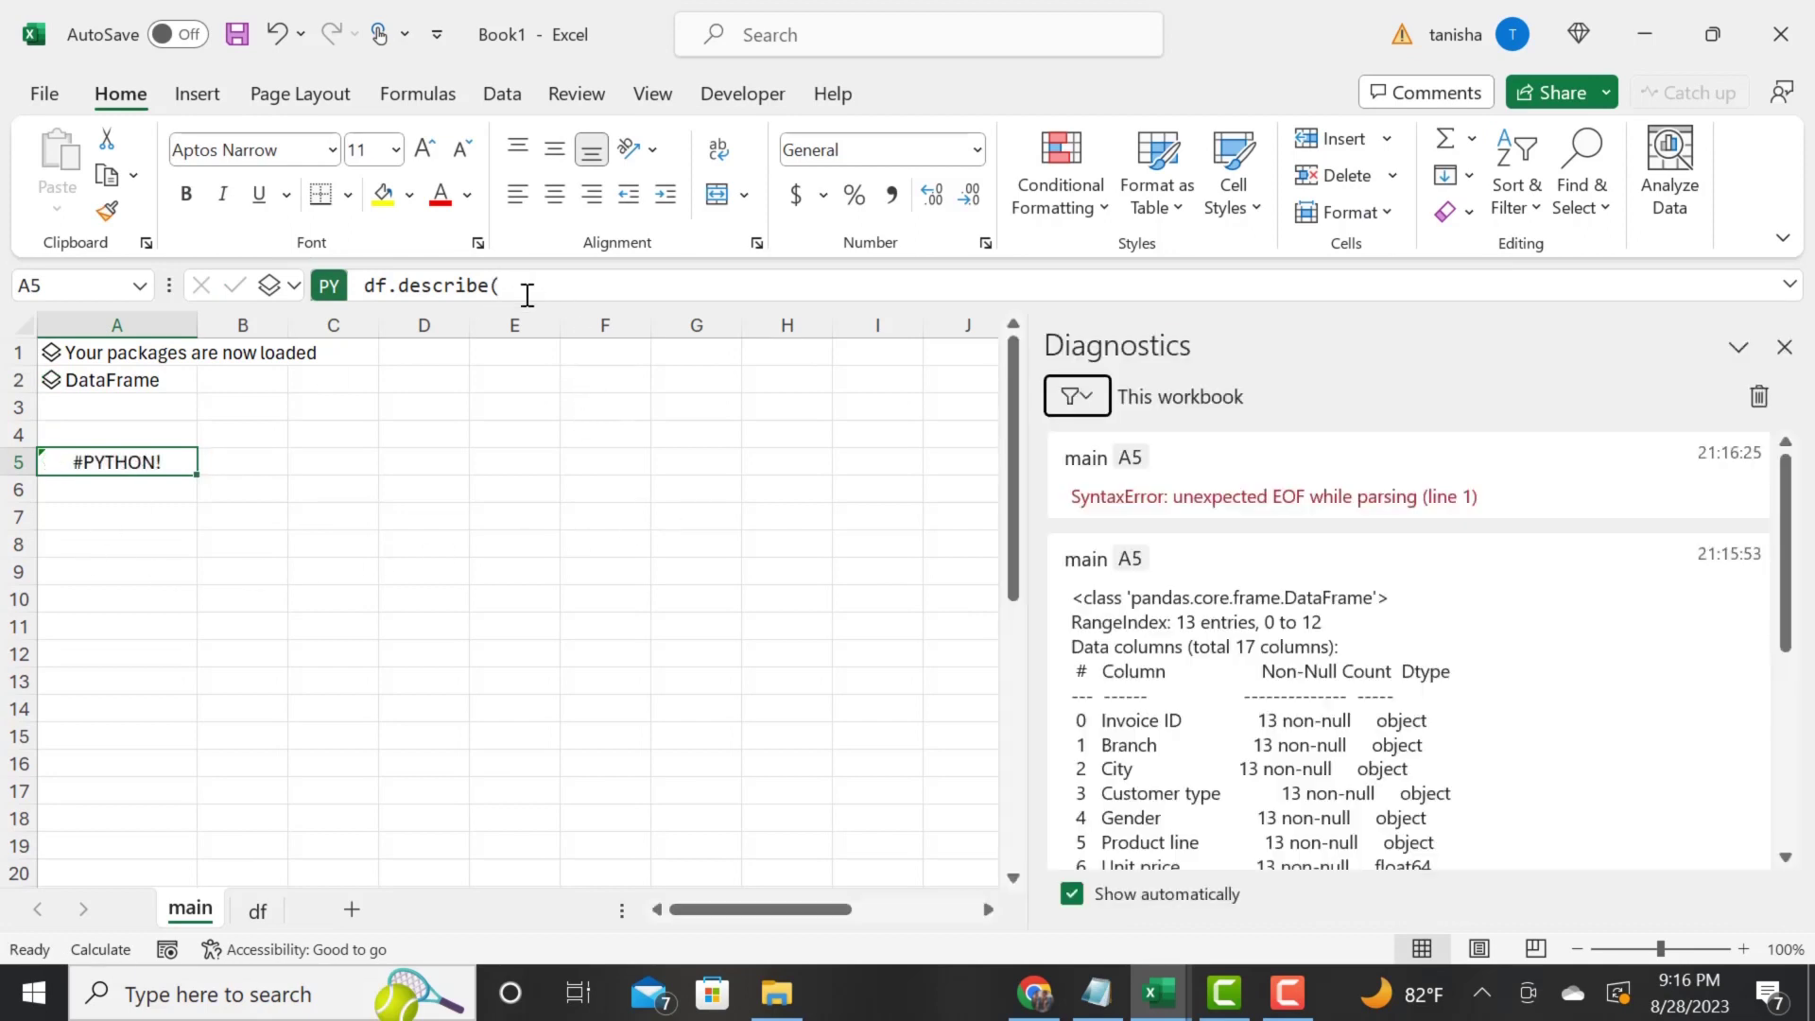
click(527, 289)
text())
key(ctrl+Return)
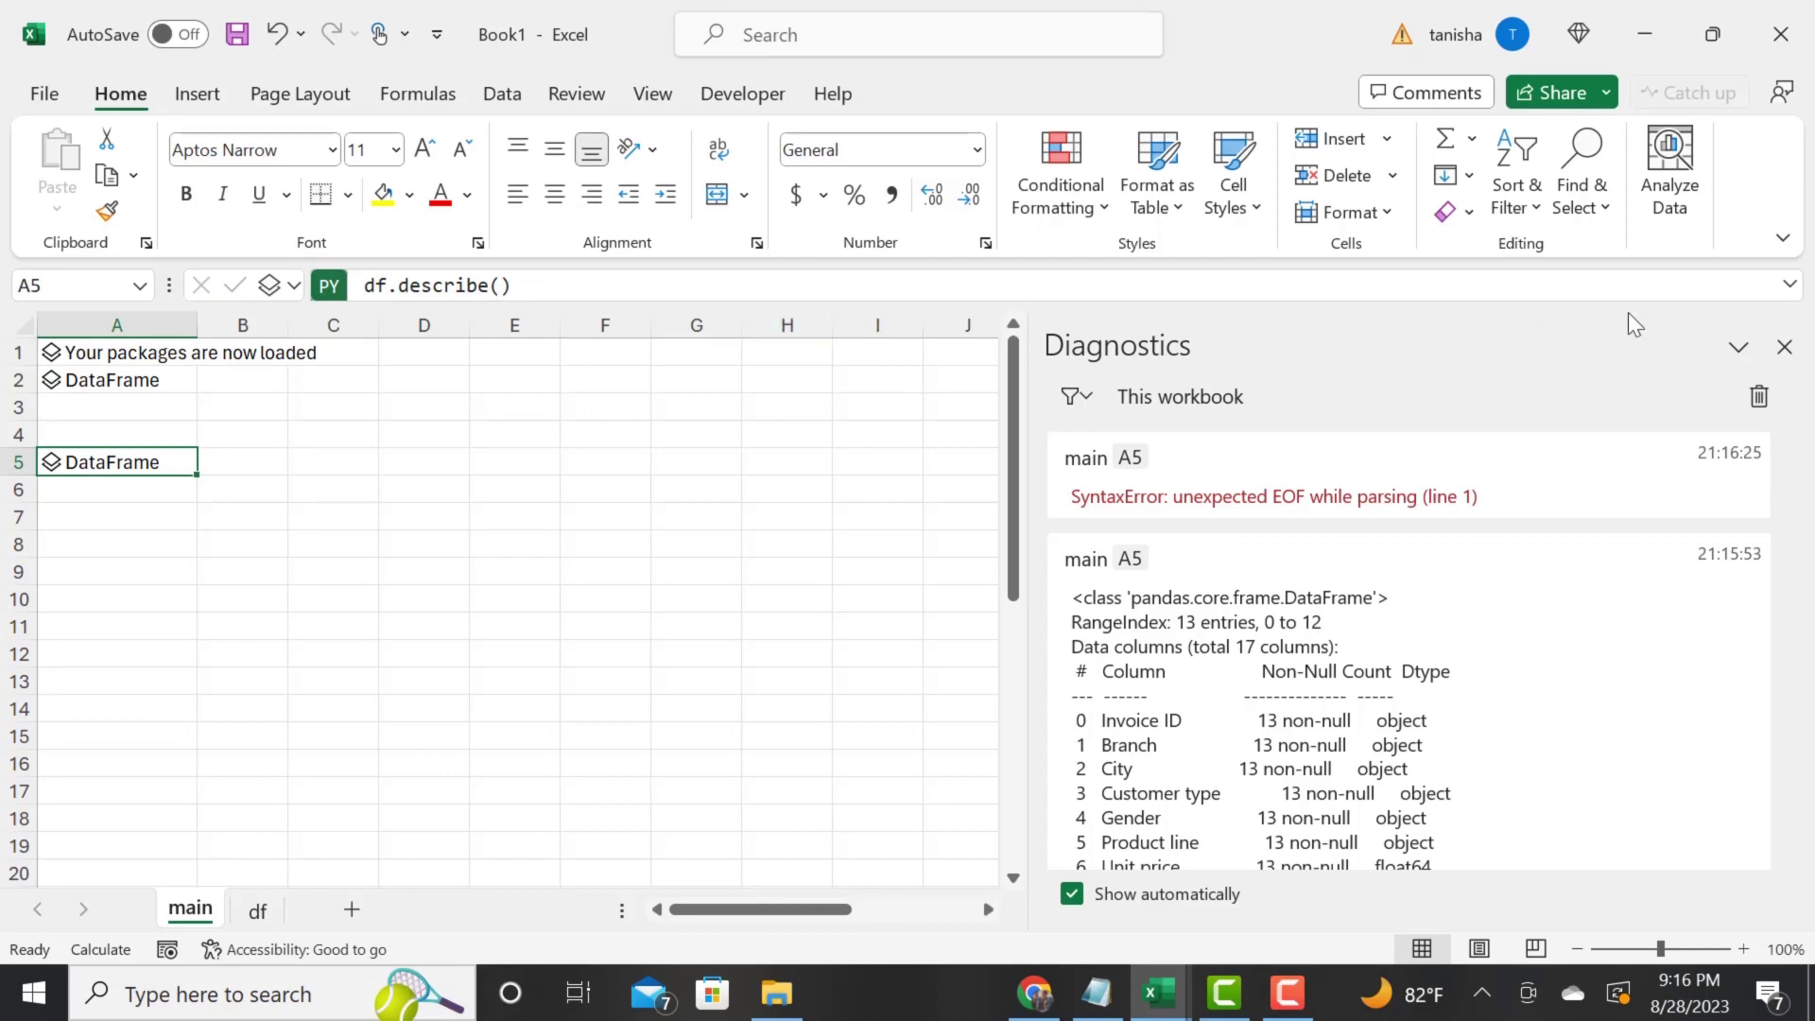
- Close Diagnostics and re-run A5's df.describe() code
click(1784, 347)
click(548, 284)
key(ctrl+Return)
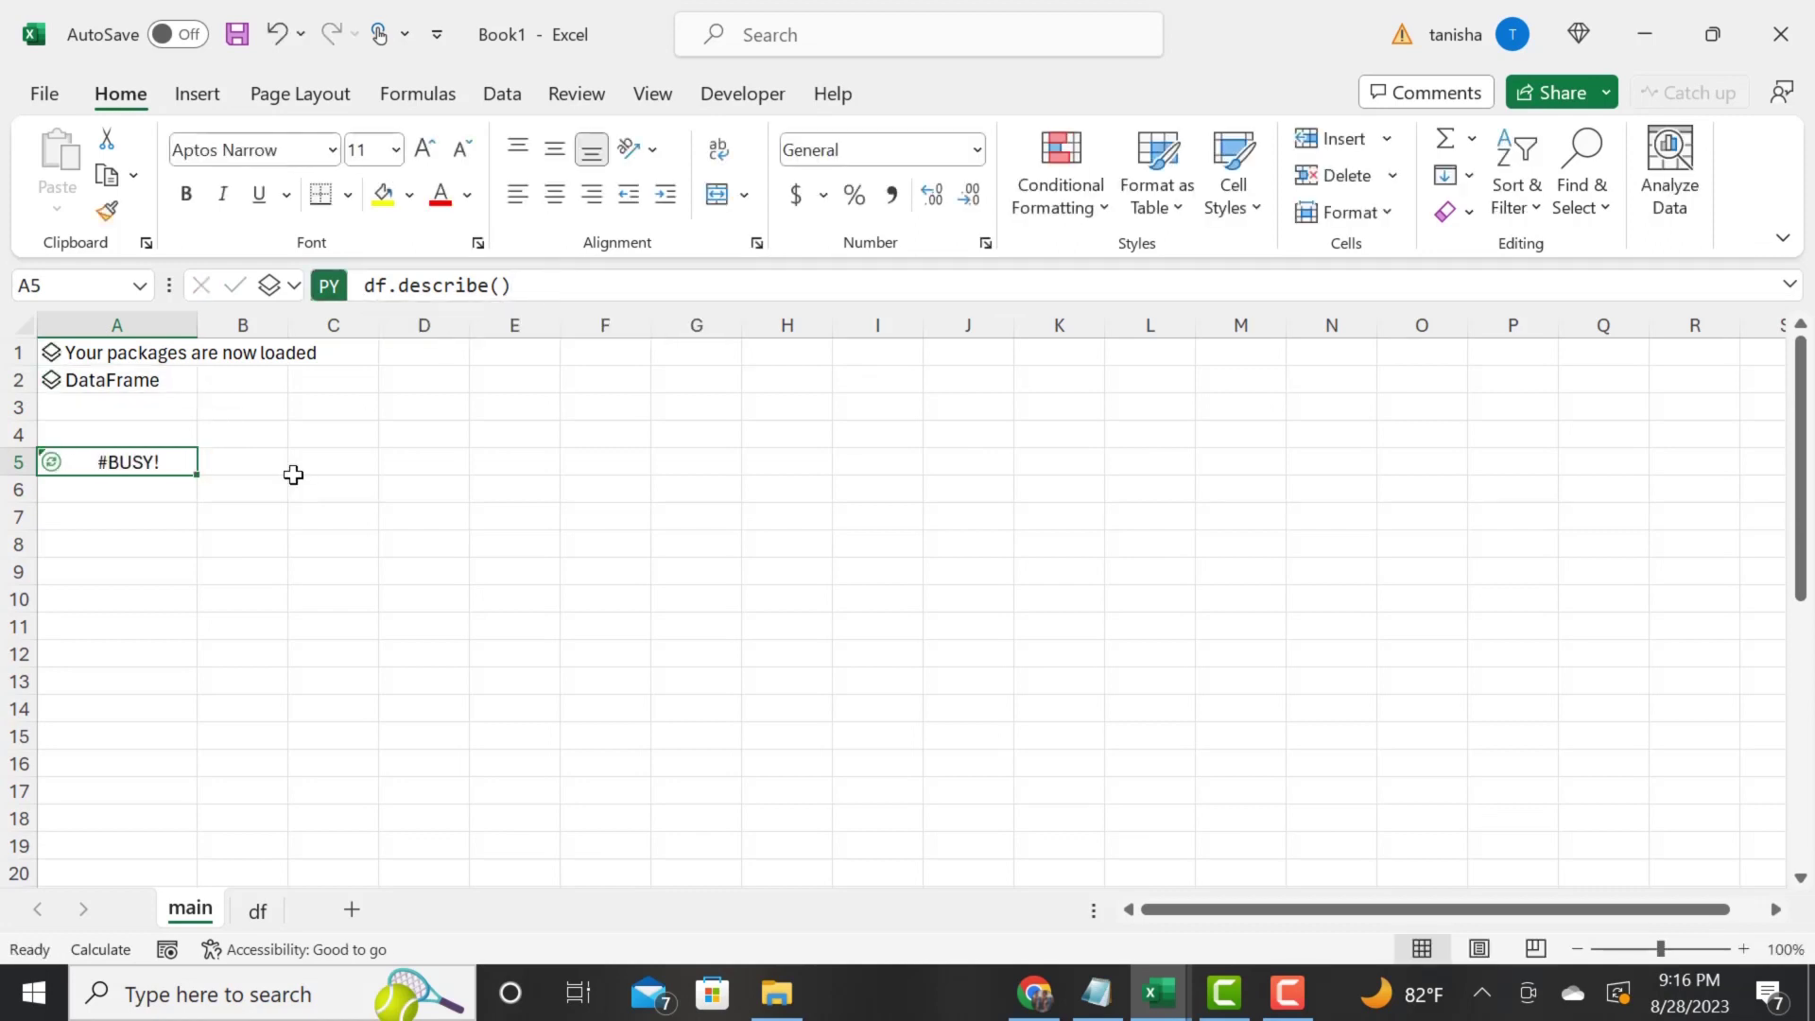
click(1314, 1004)
click(1406, 373)
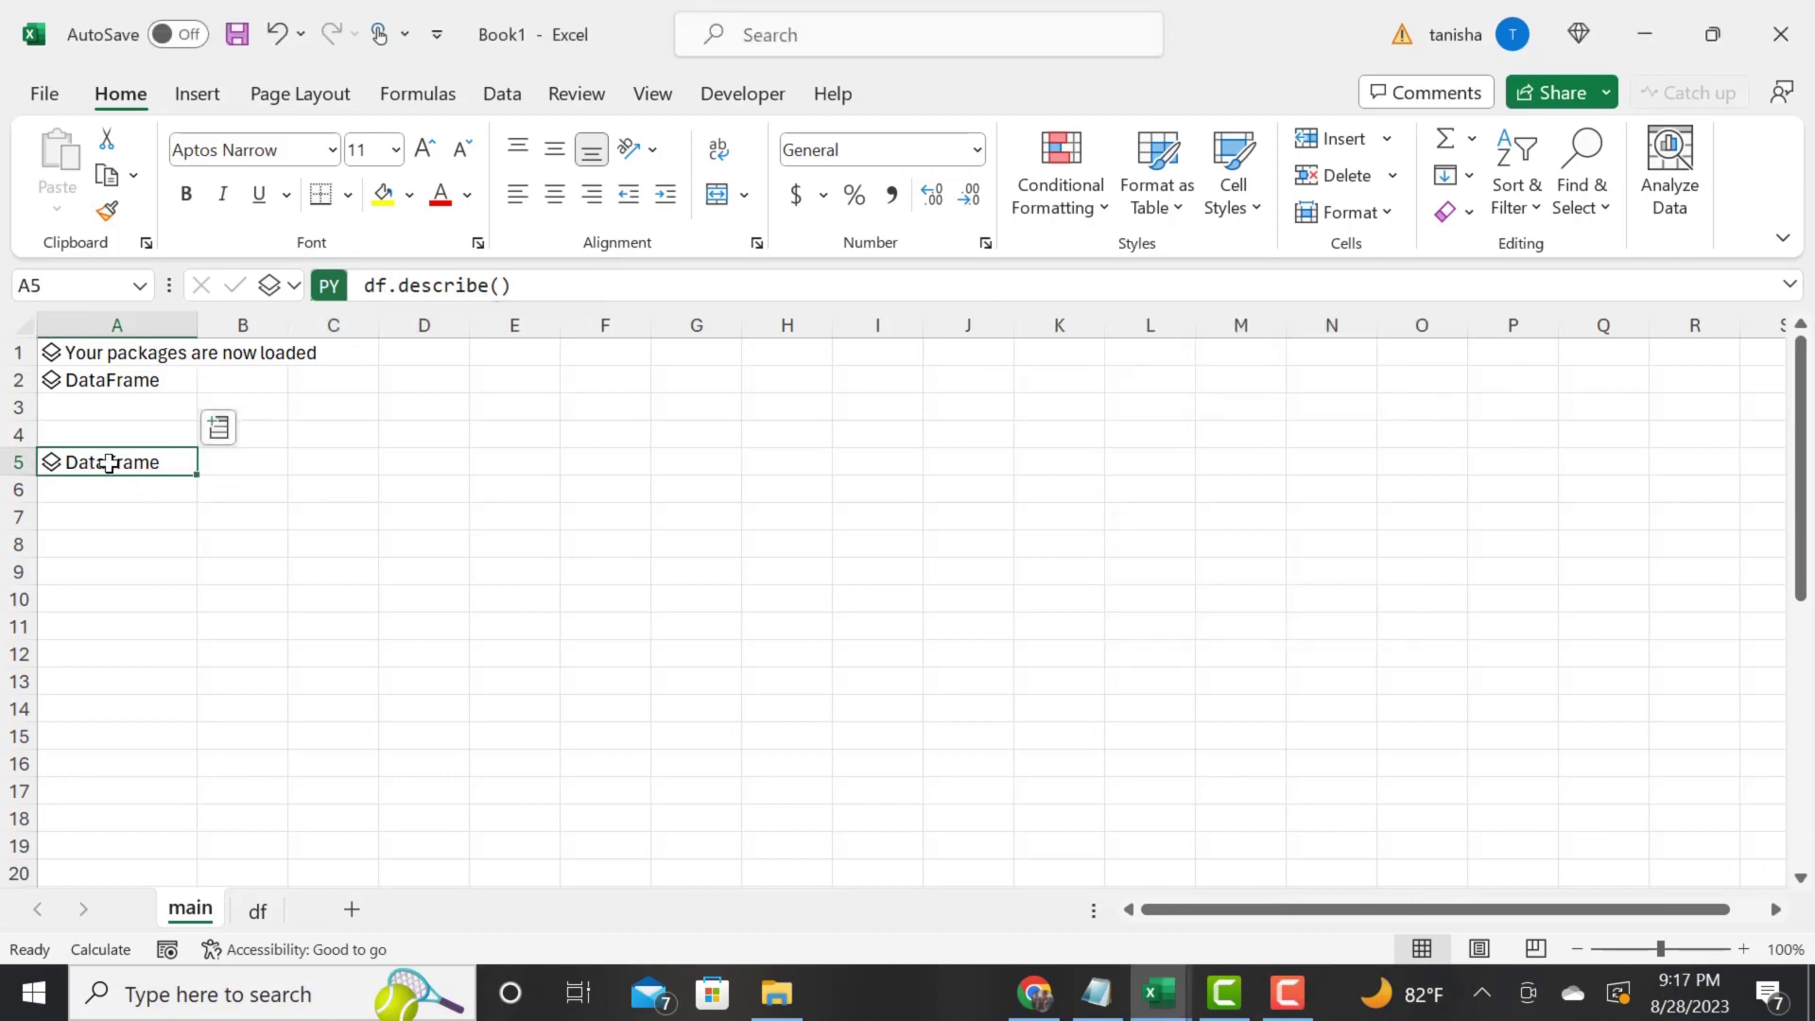
click(216, 437)
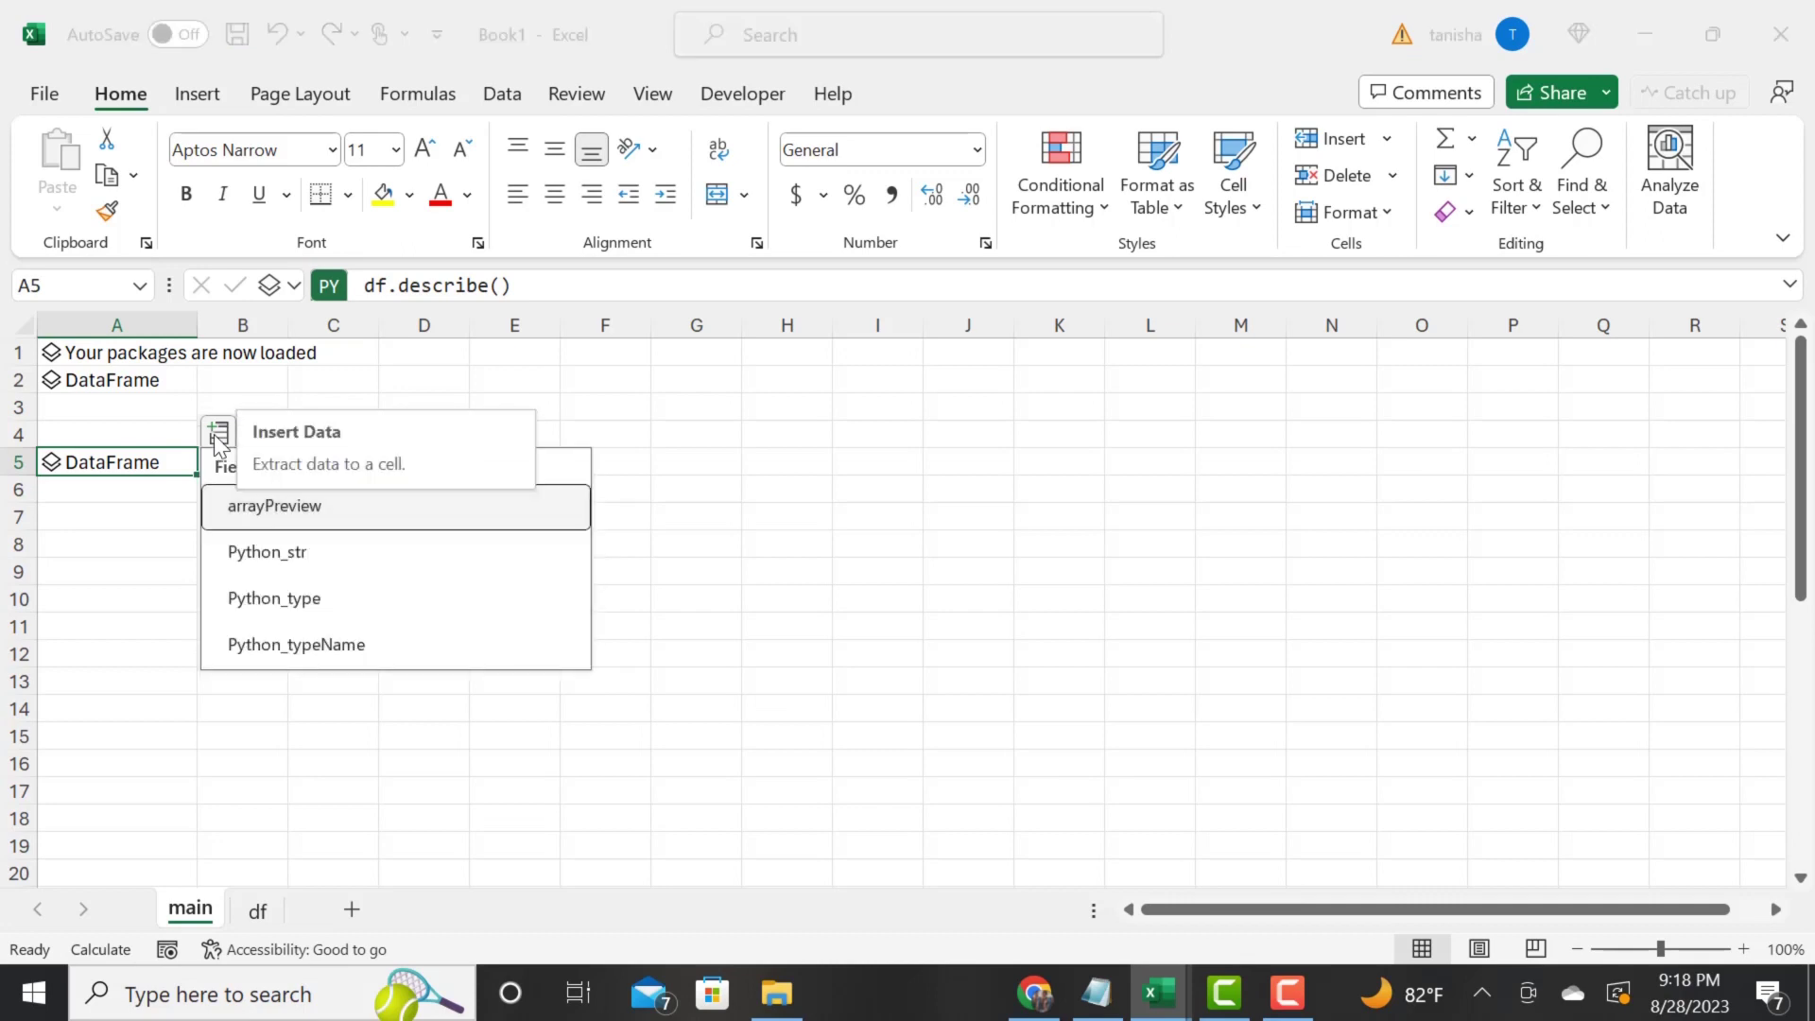
click(123, 470)
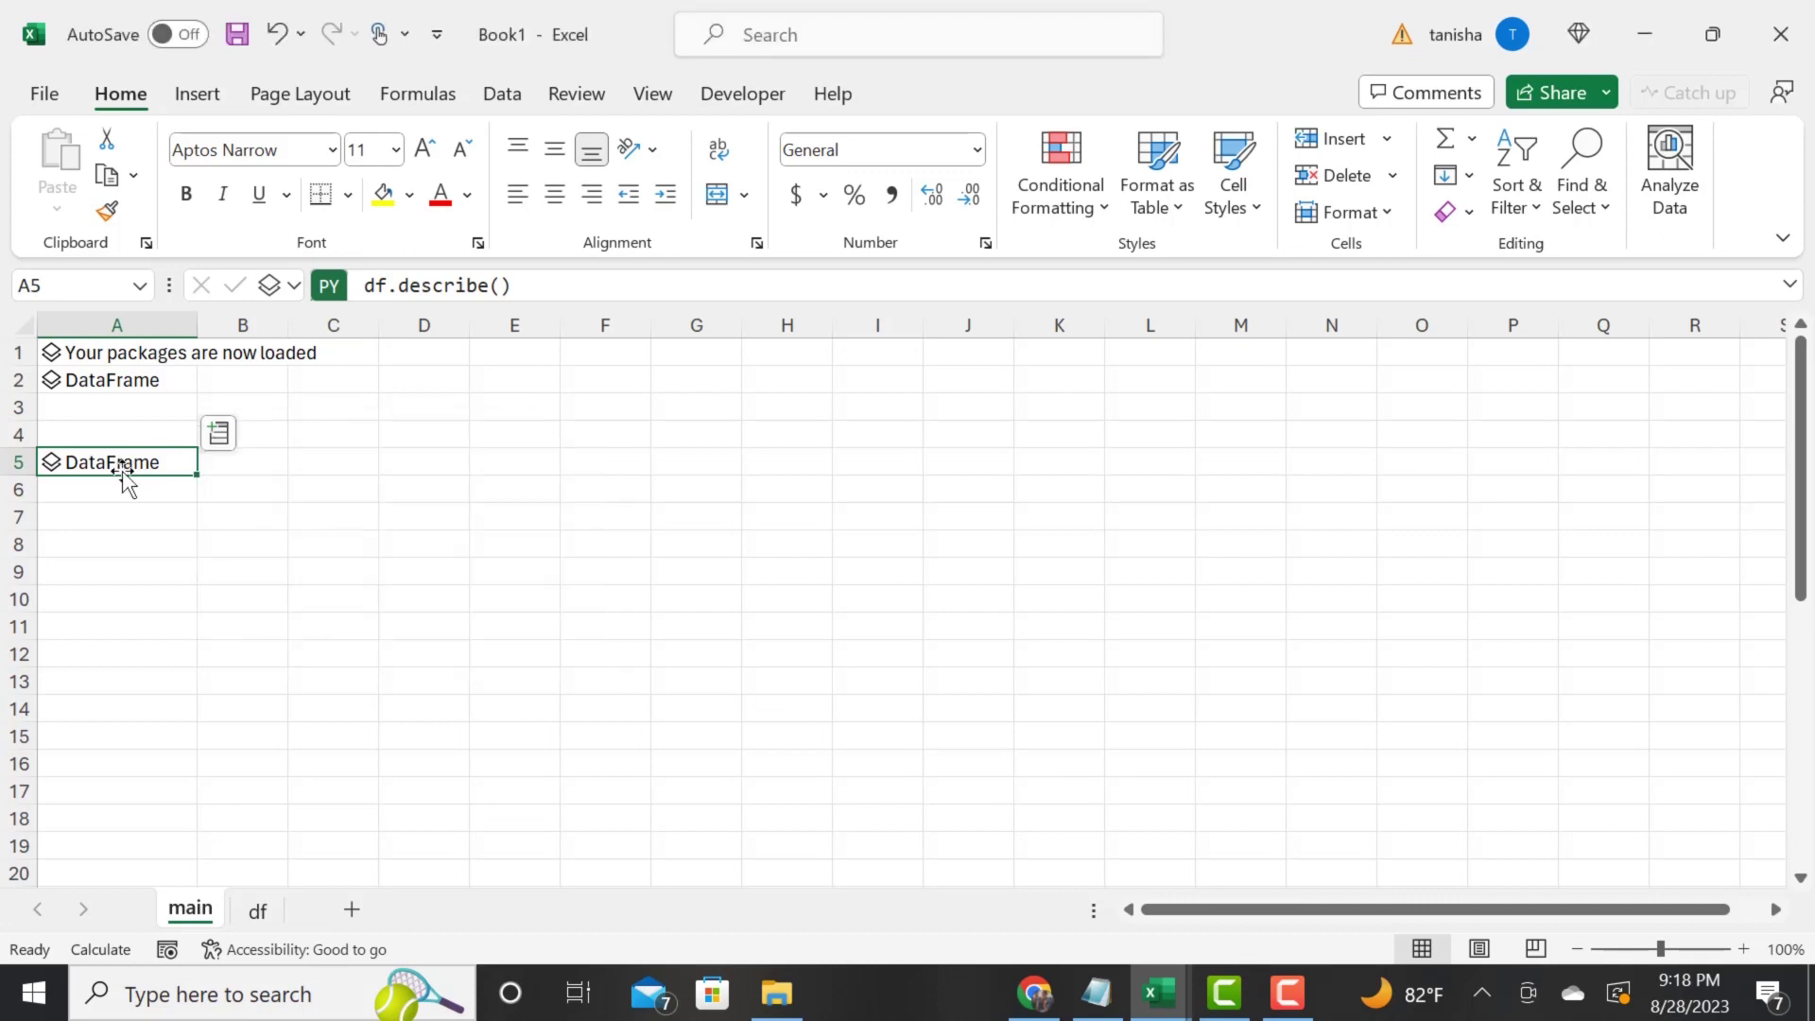
key(Up)
key(Up)
click(104, 459)
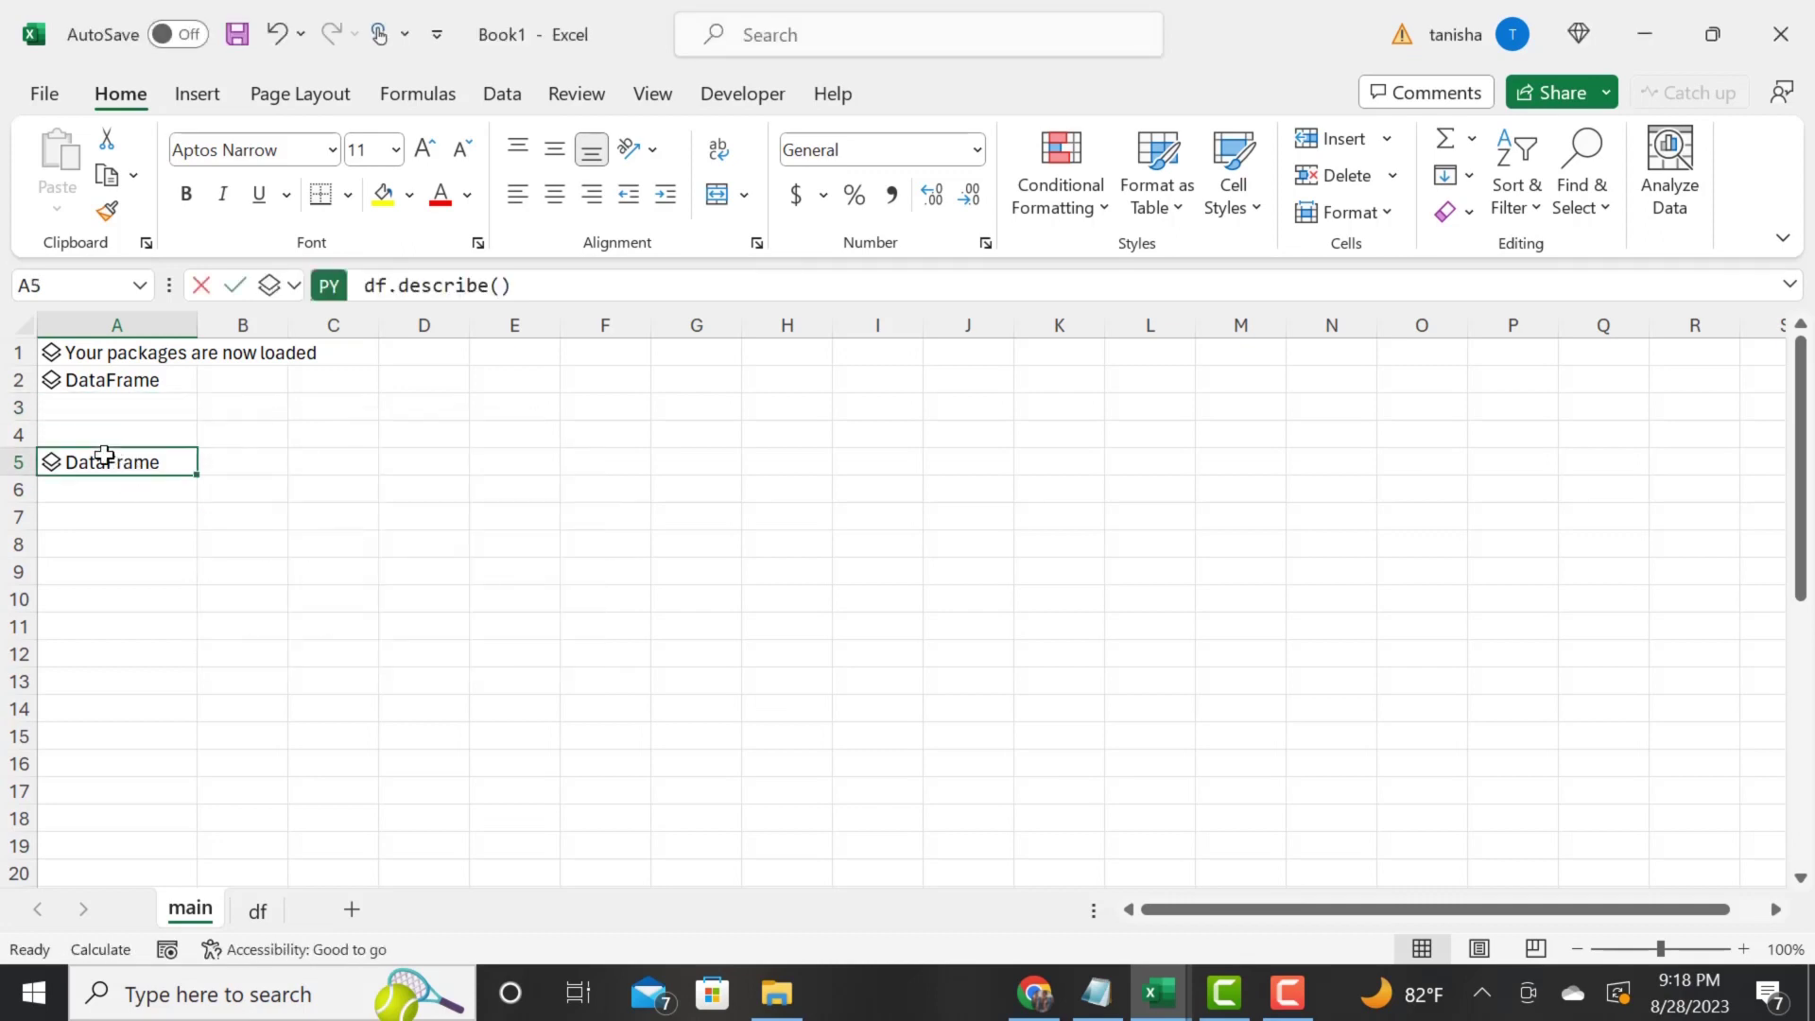
double_click(95, 459)
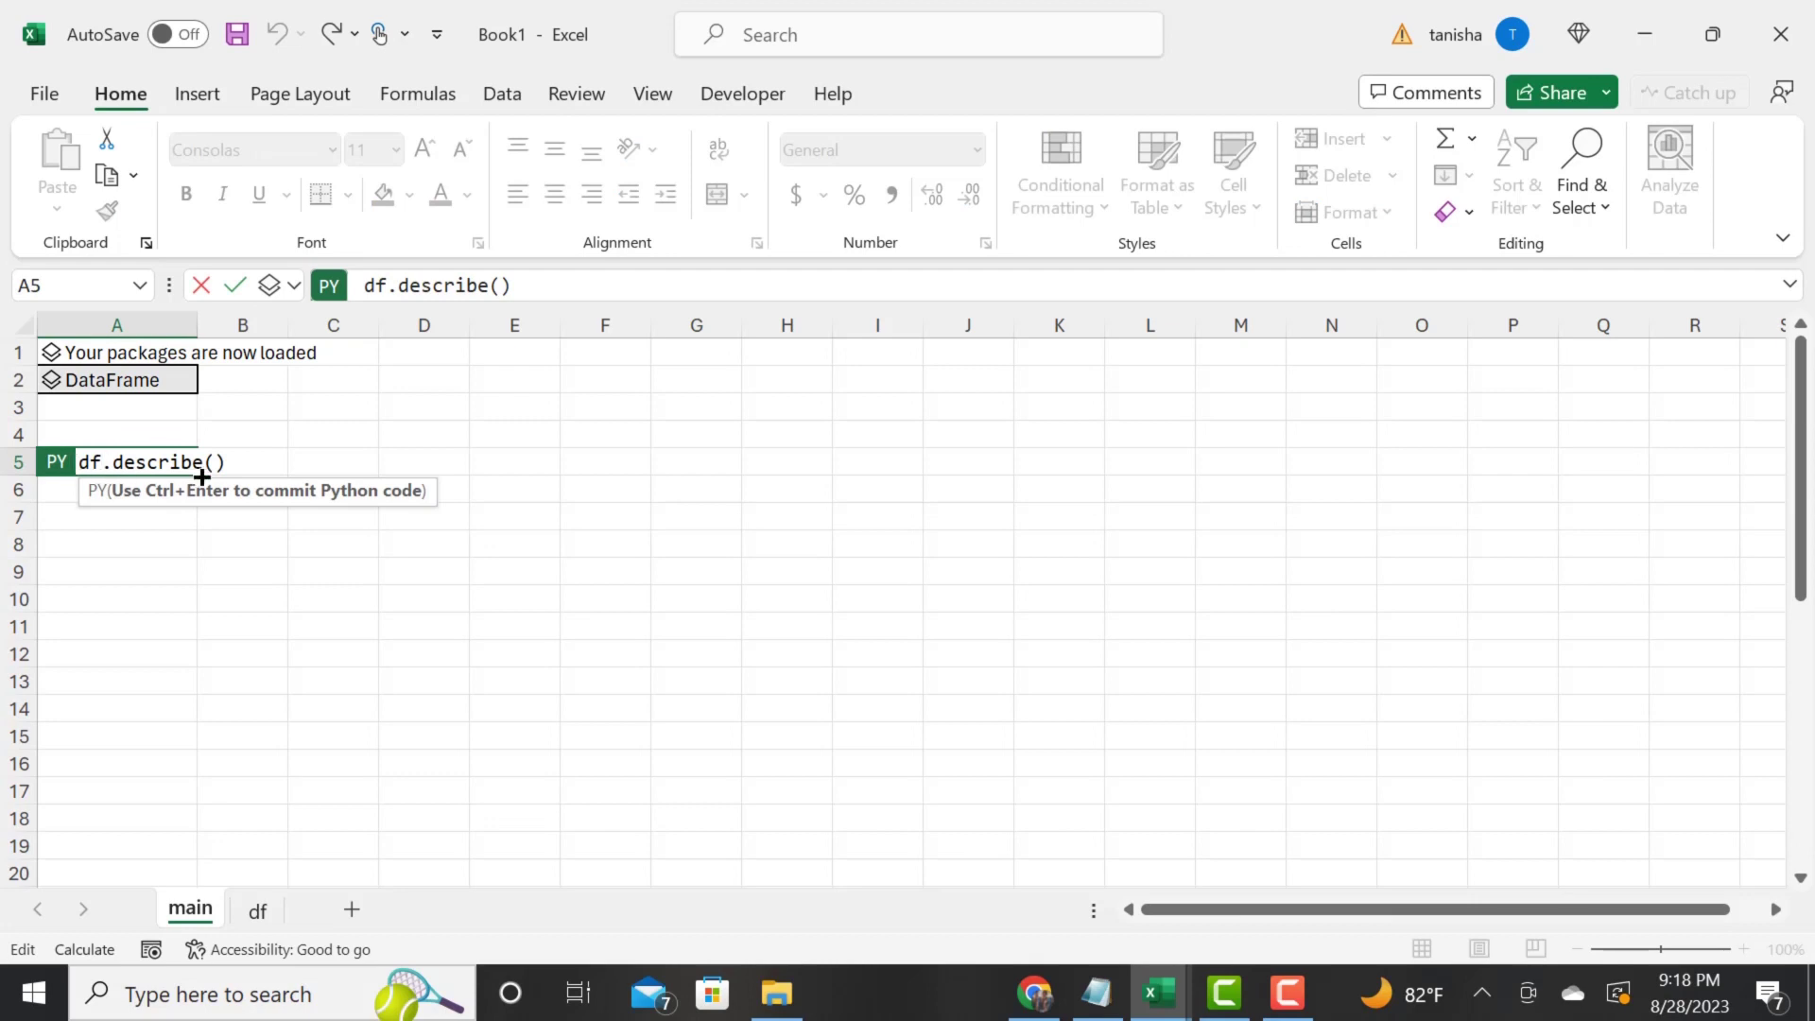
key(ctrl+Return)
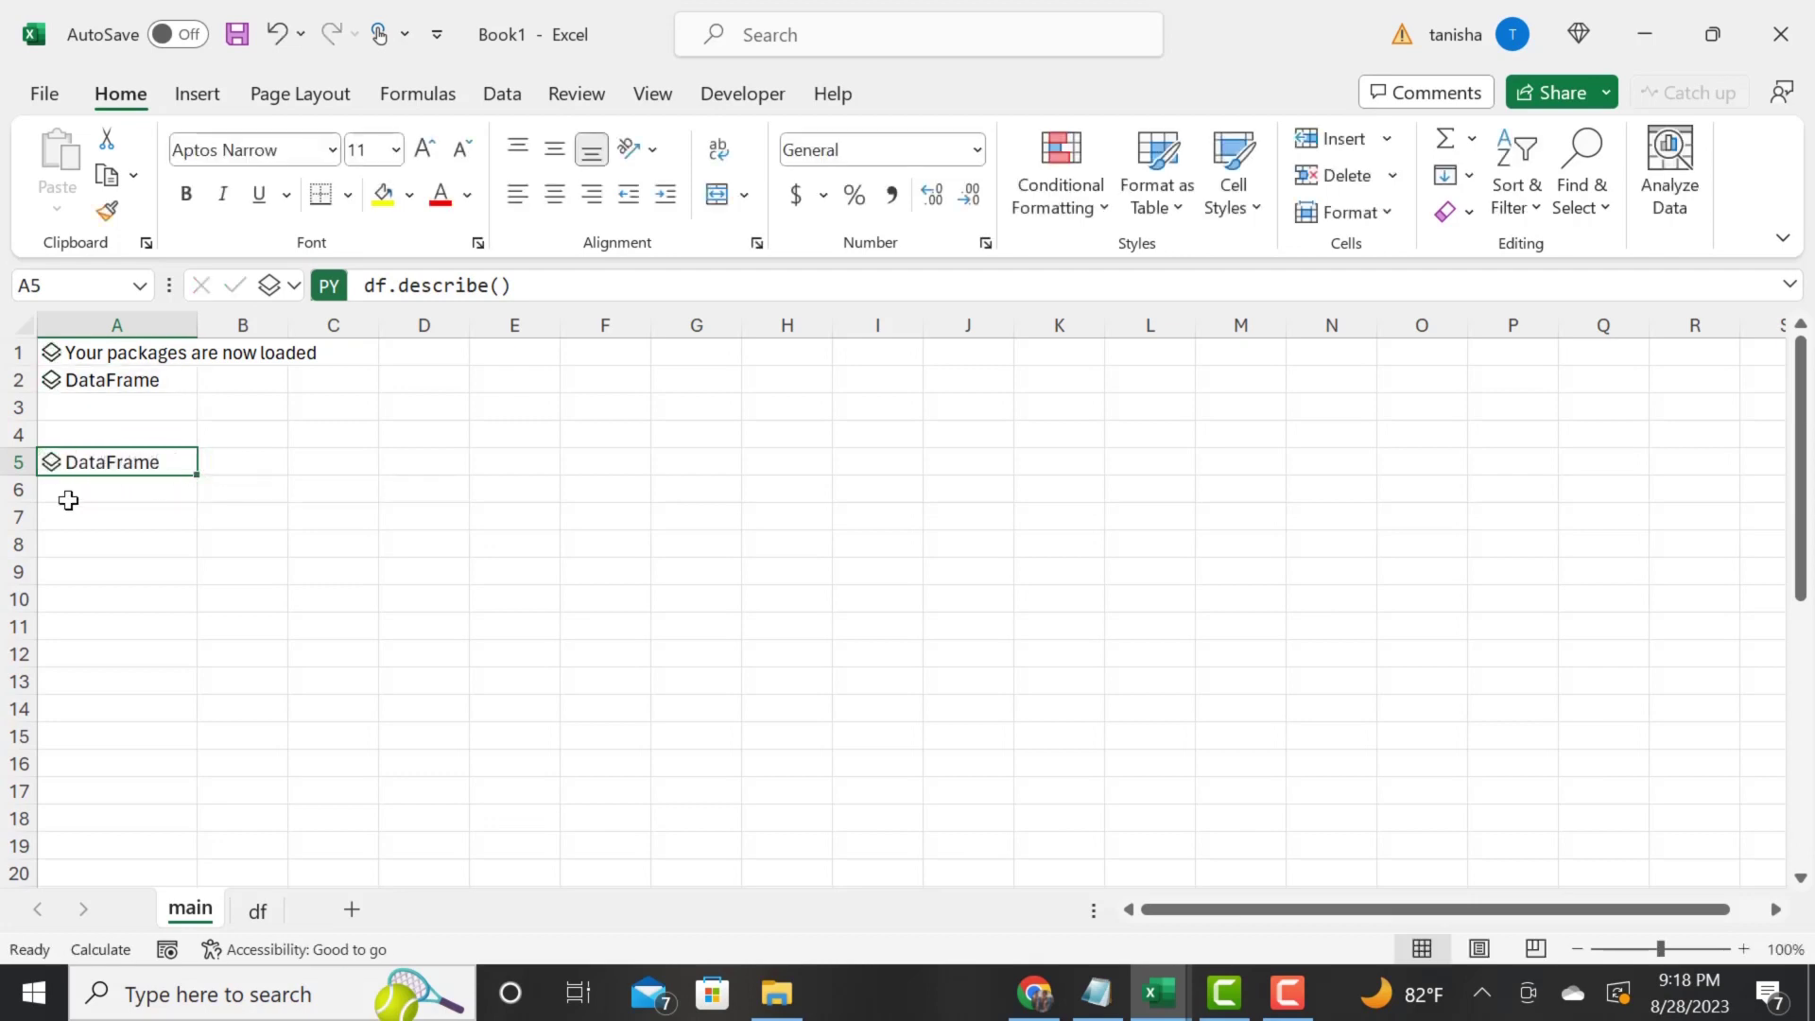
- Open A5's 8x8 statistics preview card and widen it to show more columns
click(52, 463)
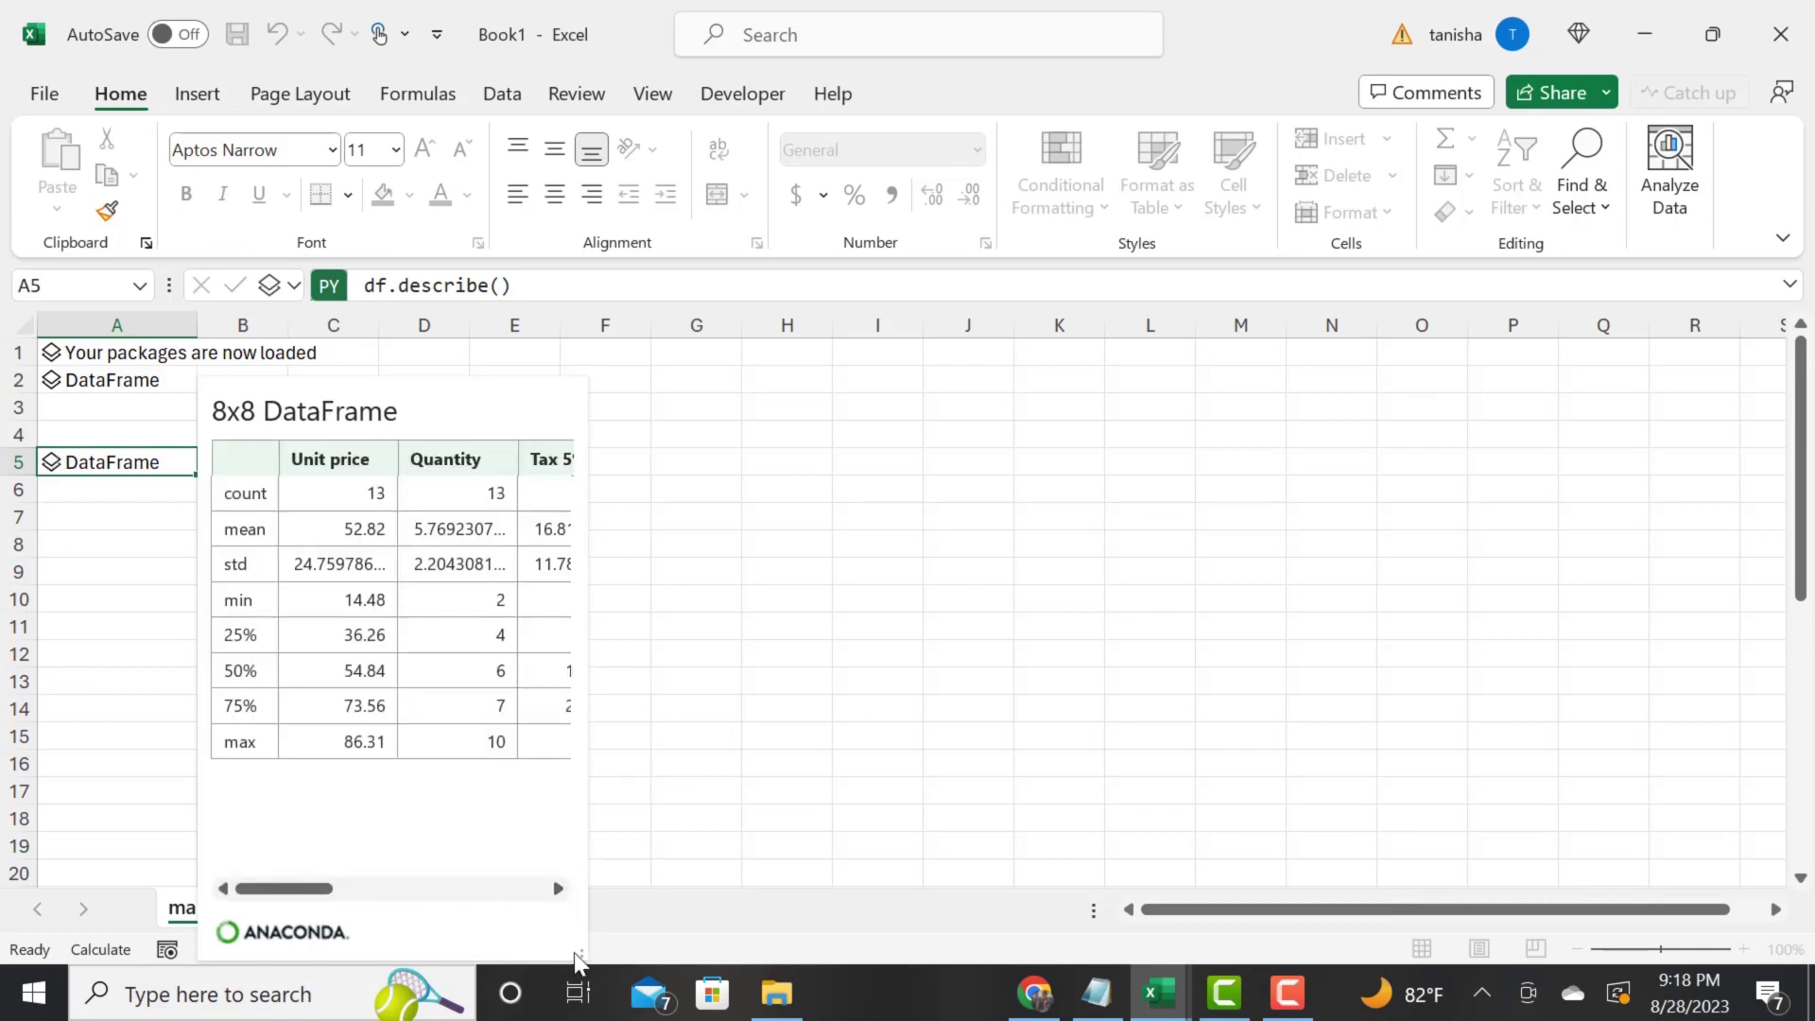
drag(655, 948, 1806, 846)
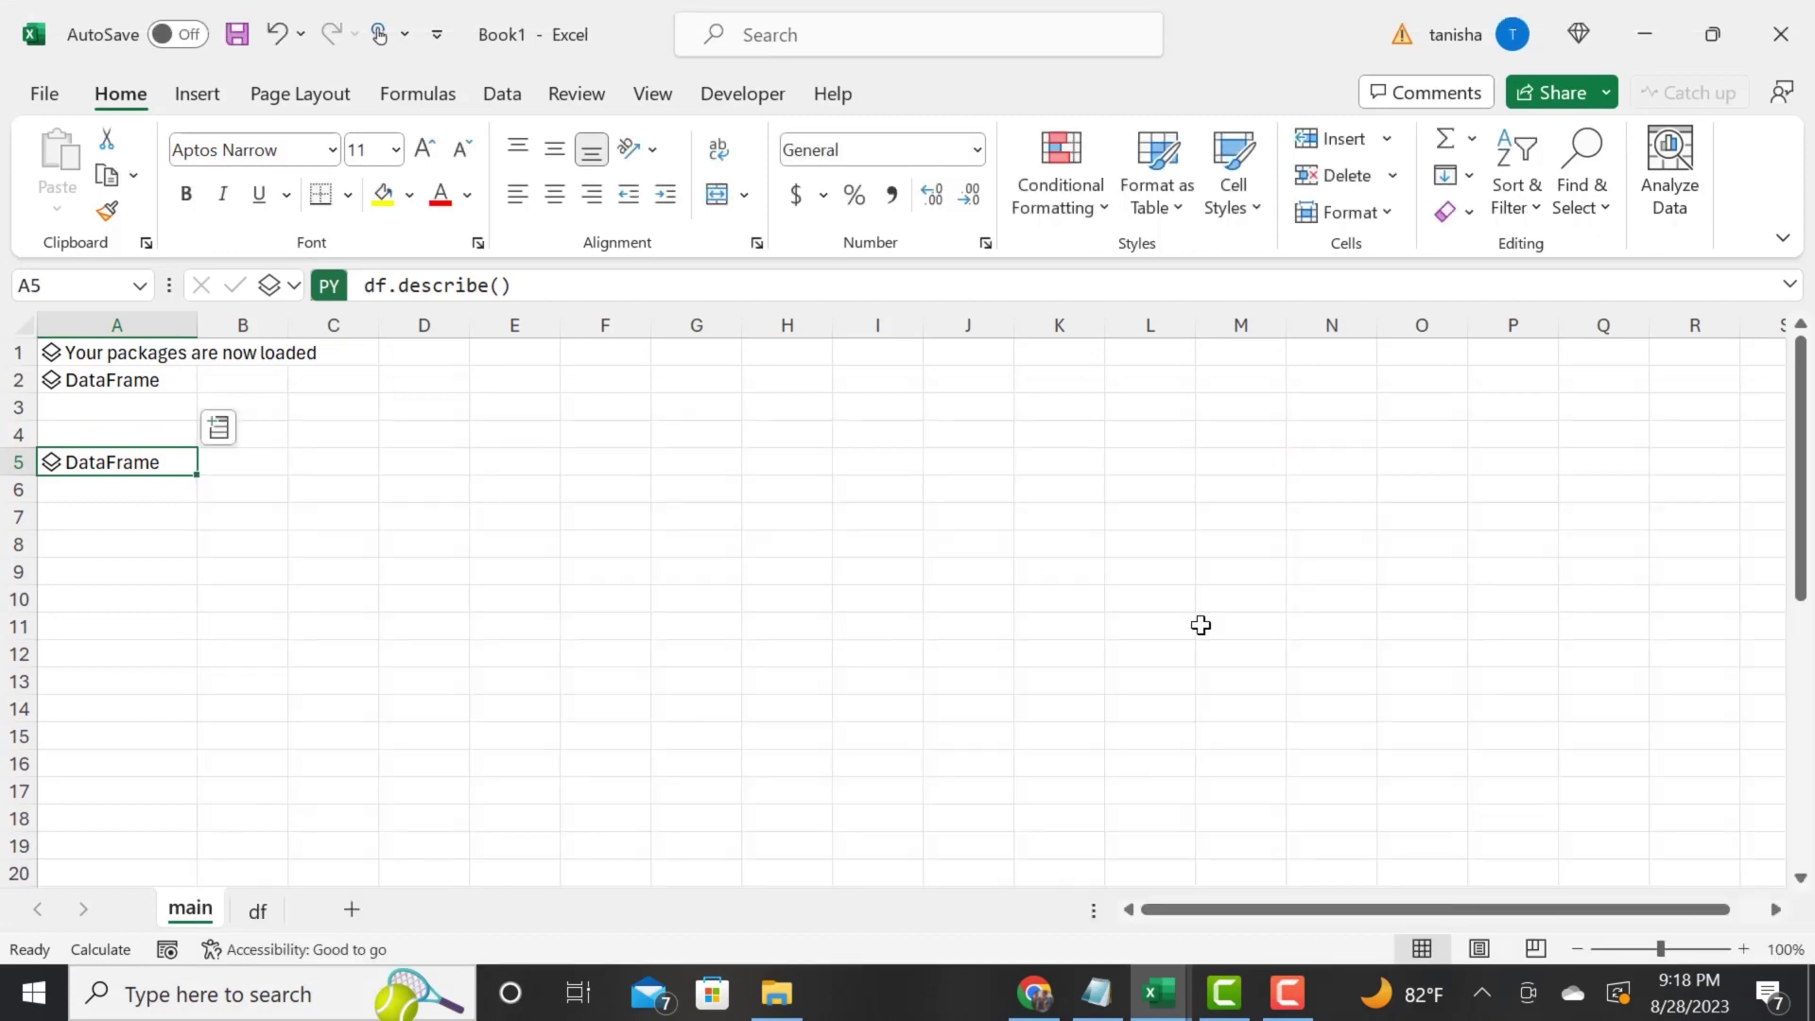
click(52, 464)
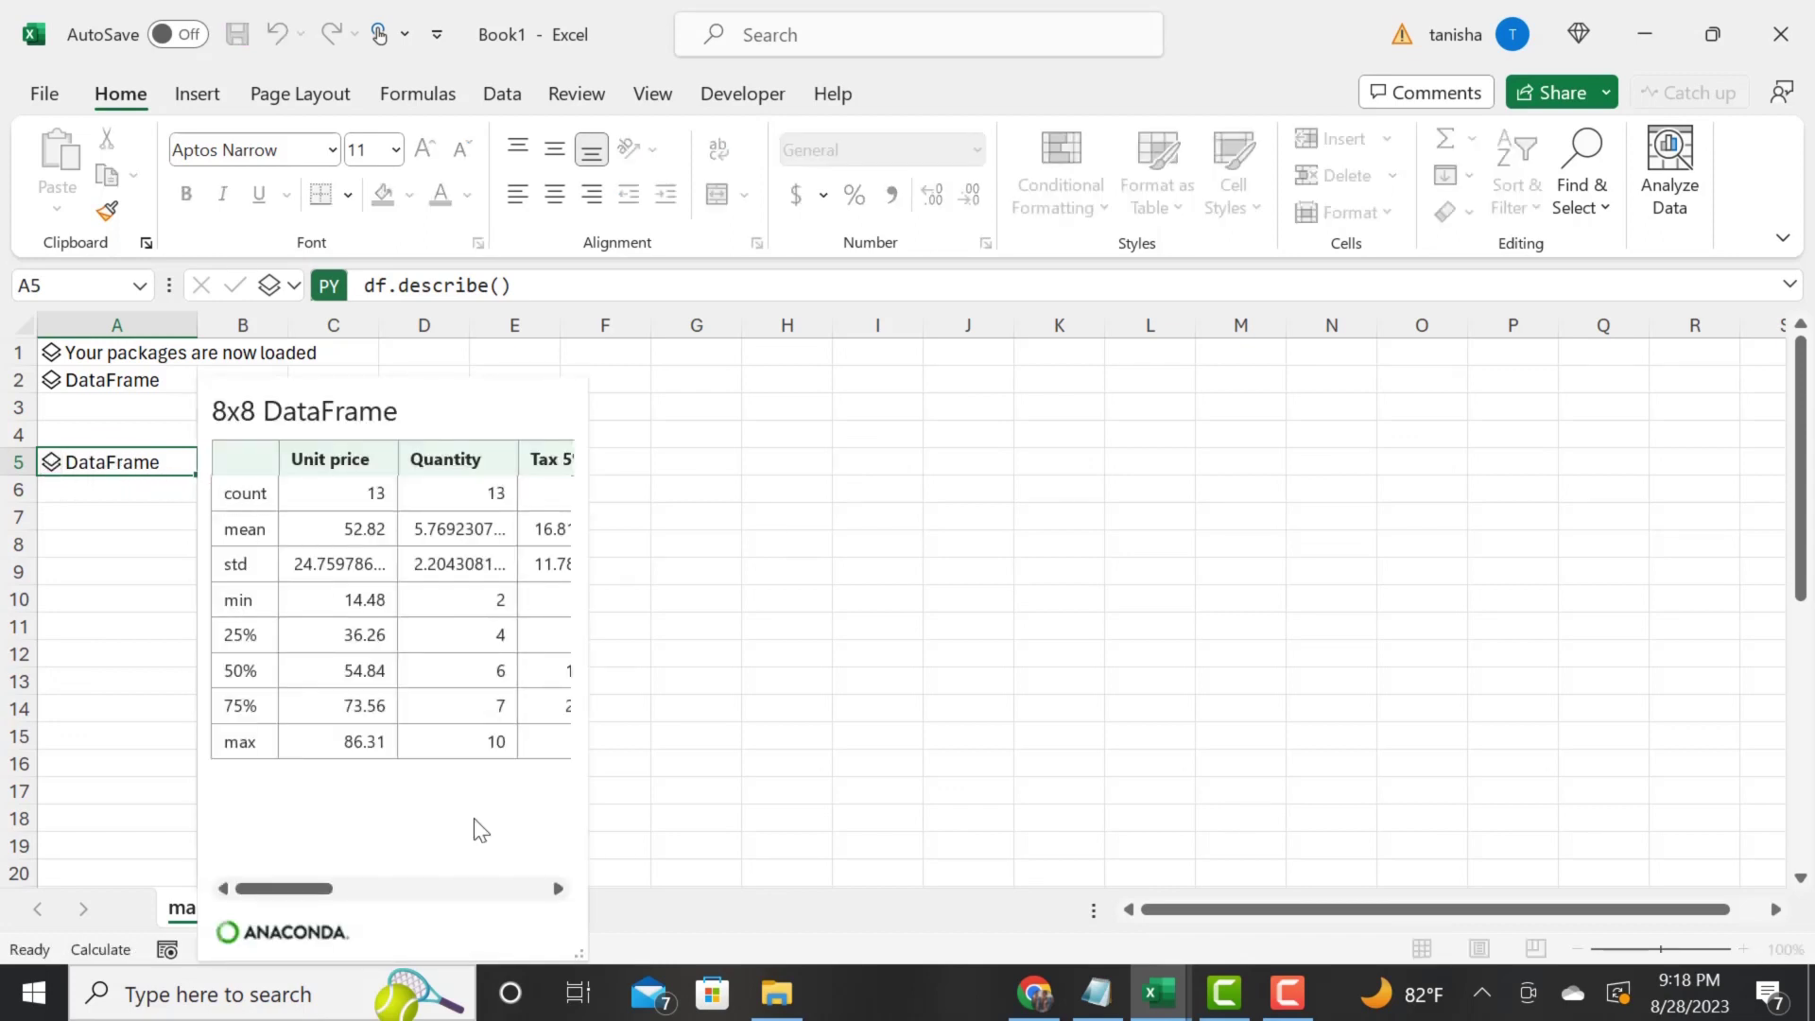
drag(314, 892, 535, 893)
drag(584, 950, 1104, 953)
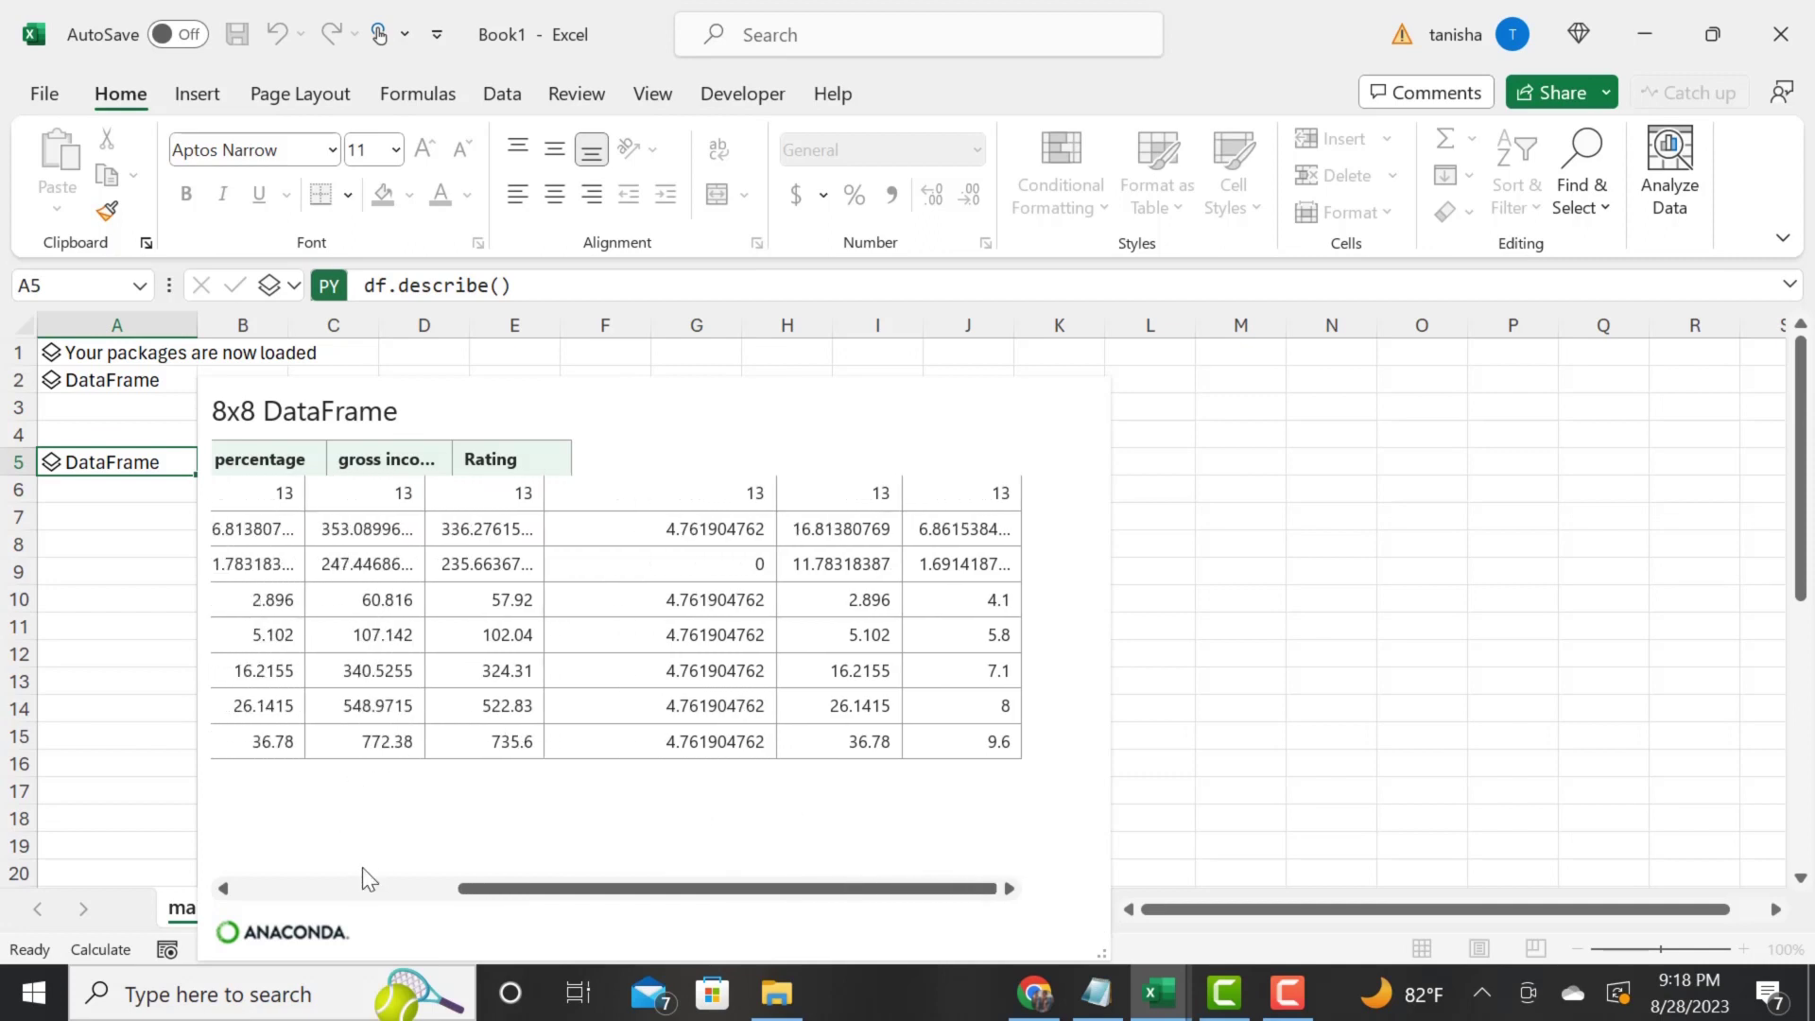
drag(464, 894, 218, 874)
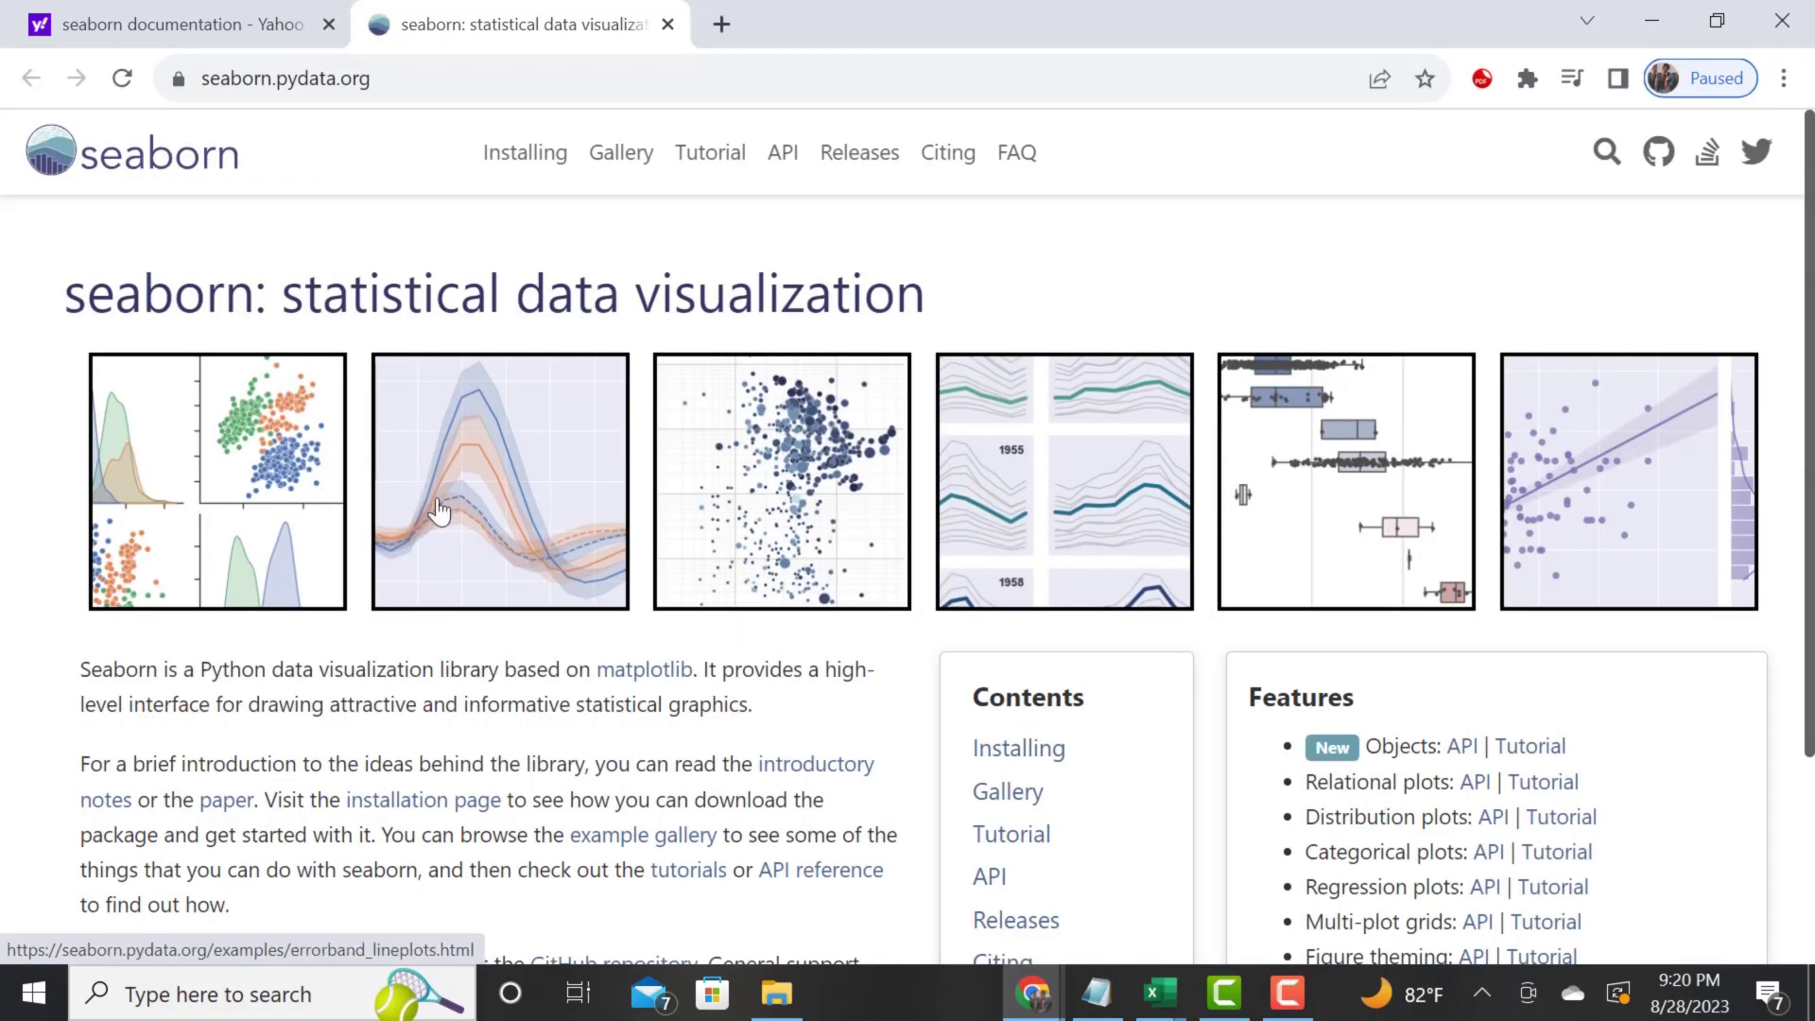
- Browse seaborn gallery examples: Scatterplot Matrix, Timeseries, Grouped barplots, Grouped boxplots, Scatterplot heatmap
scroll(674, 596, down, 3)
scroll(674, 596, down, 1)
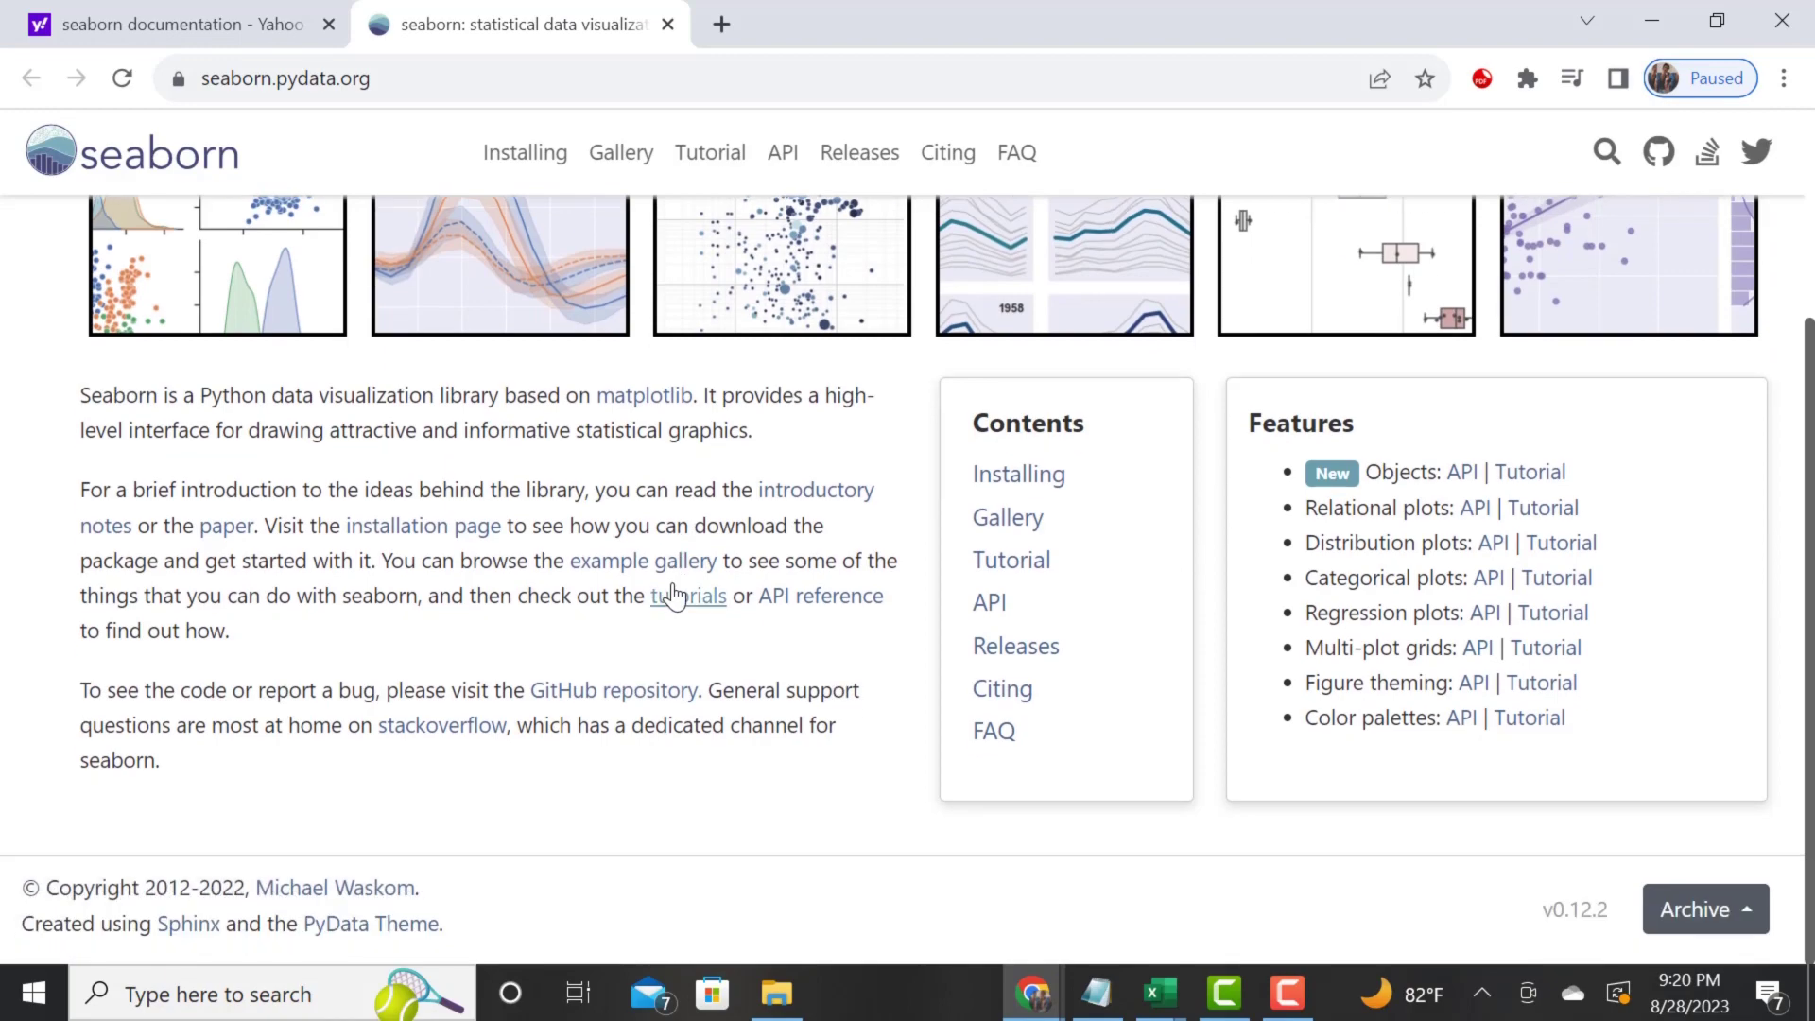
scroll(674, 596, up, 2)
scroll(674, 595, down, 2)
scroll(674, 596, up, 2)
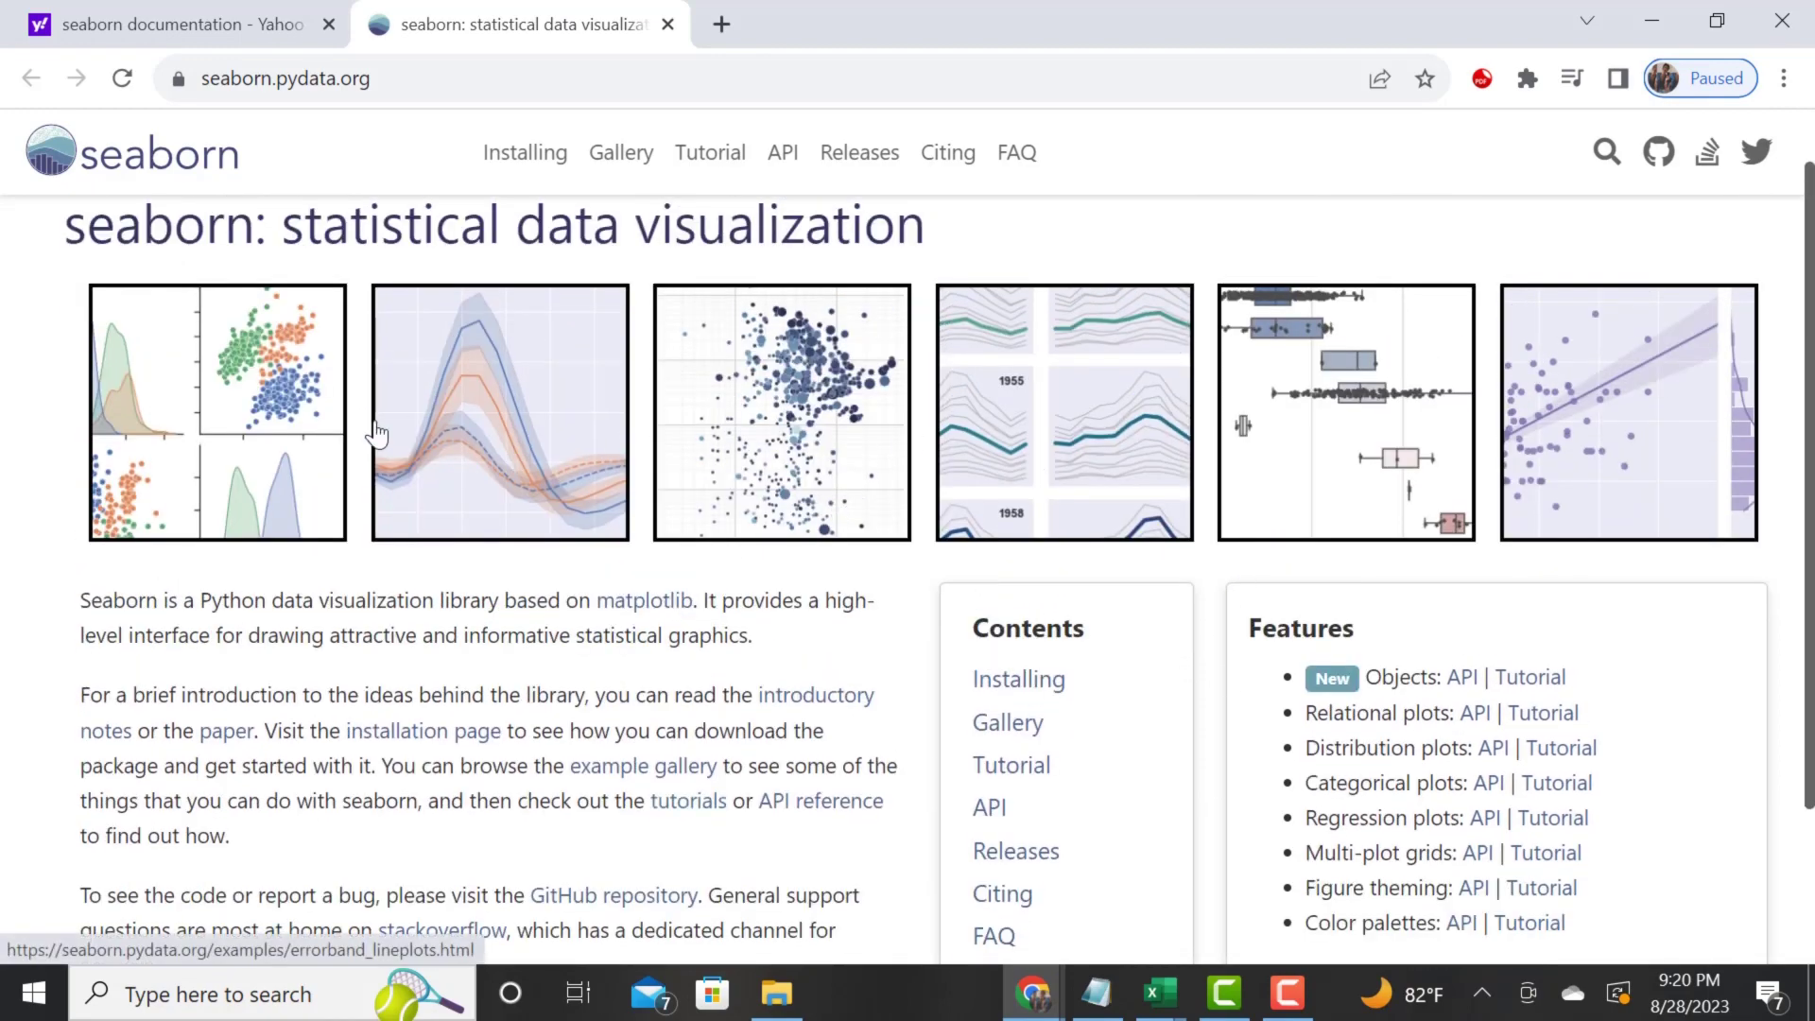
click(189, 395)
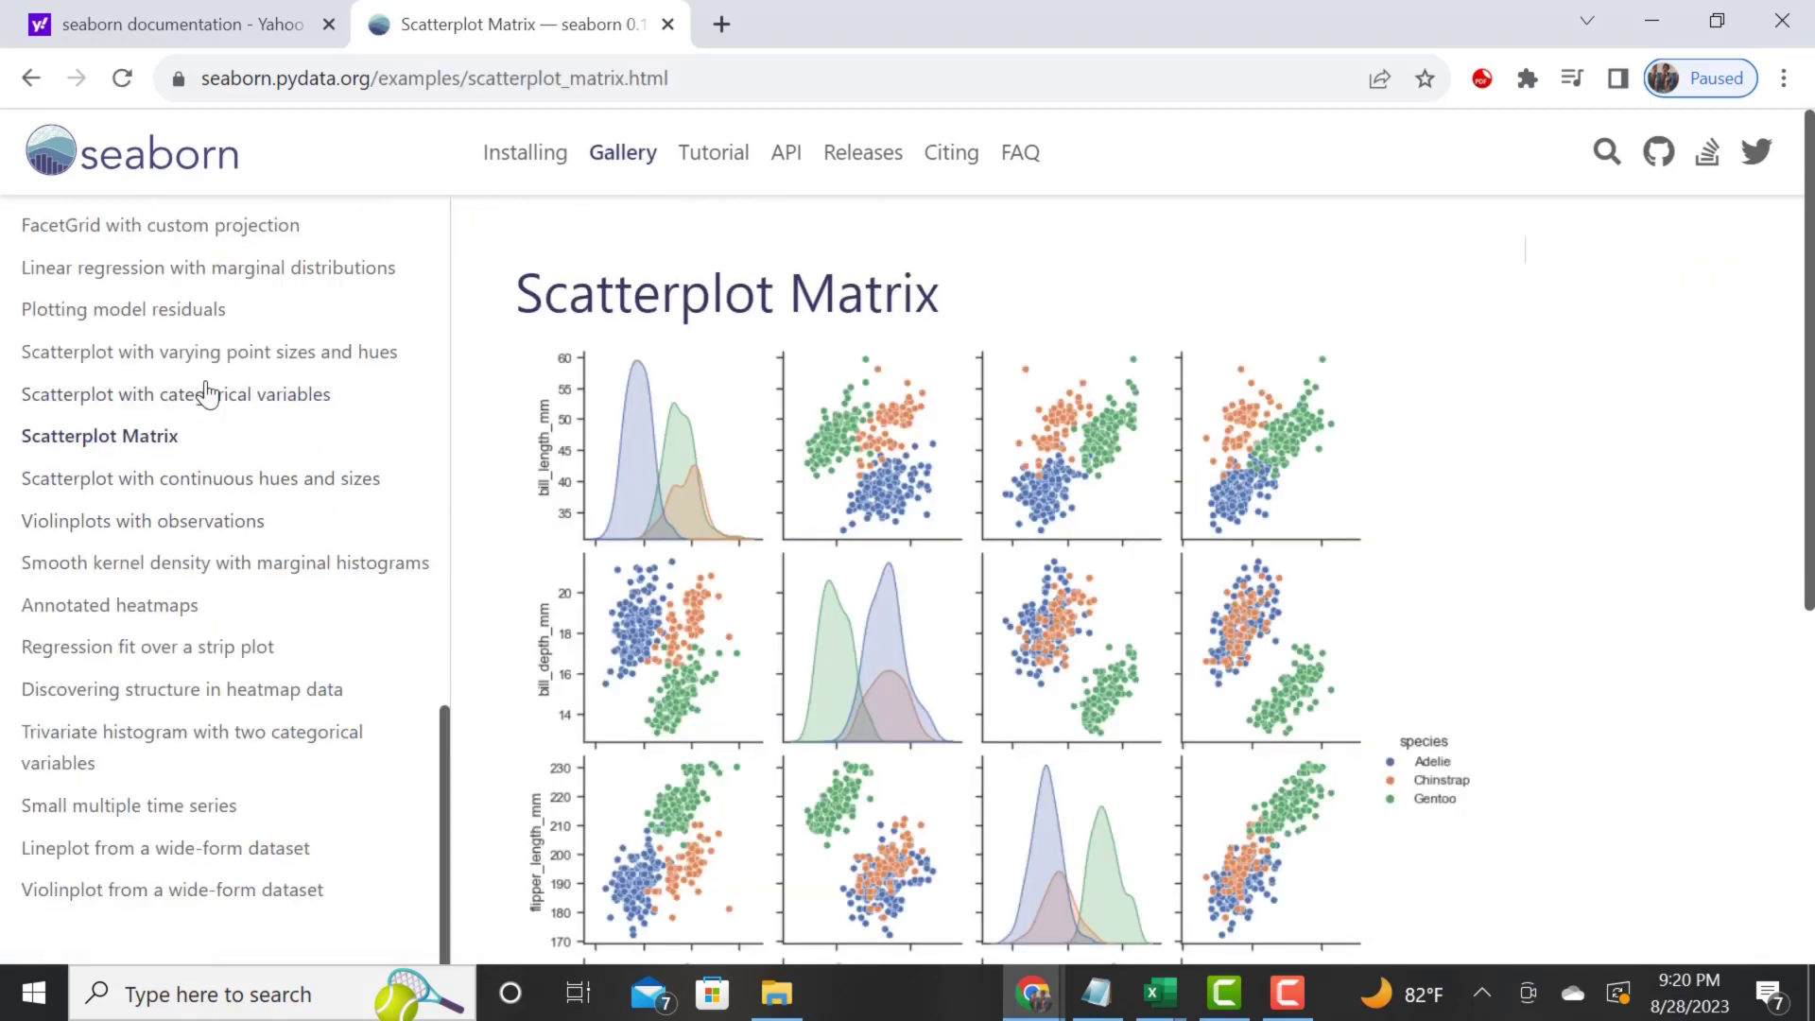
scroll(203, 393, up, 4)
scroll(206, 393, up, 6)
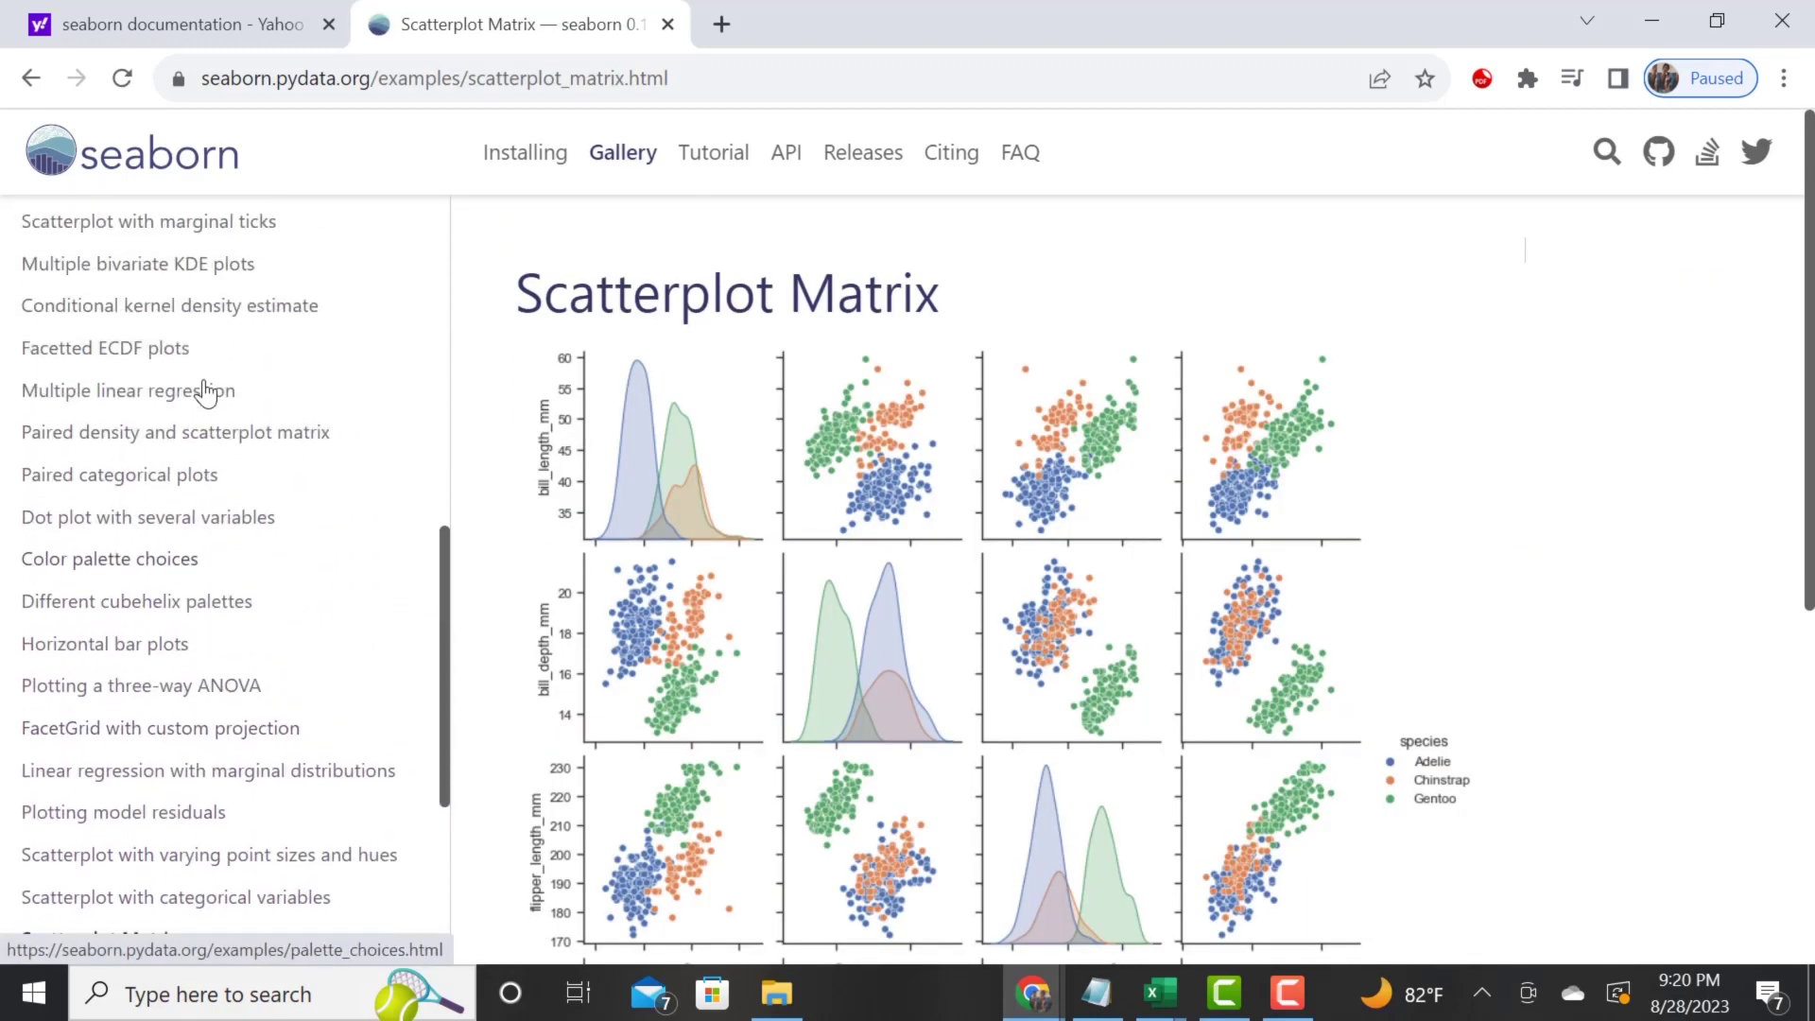
scroll(205, 392, up, 6)
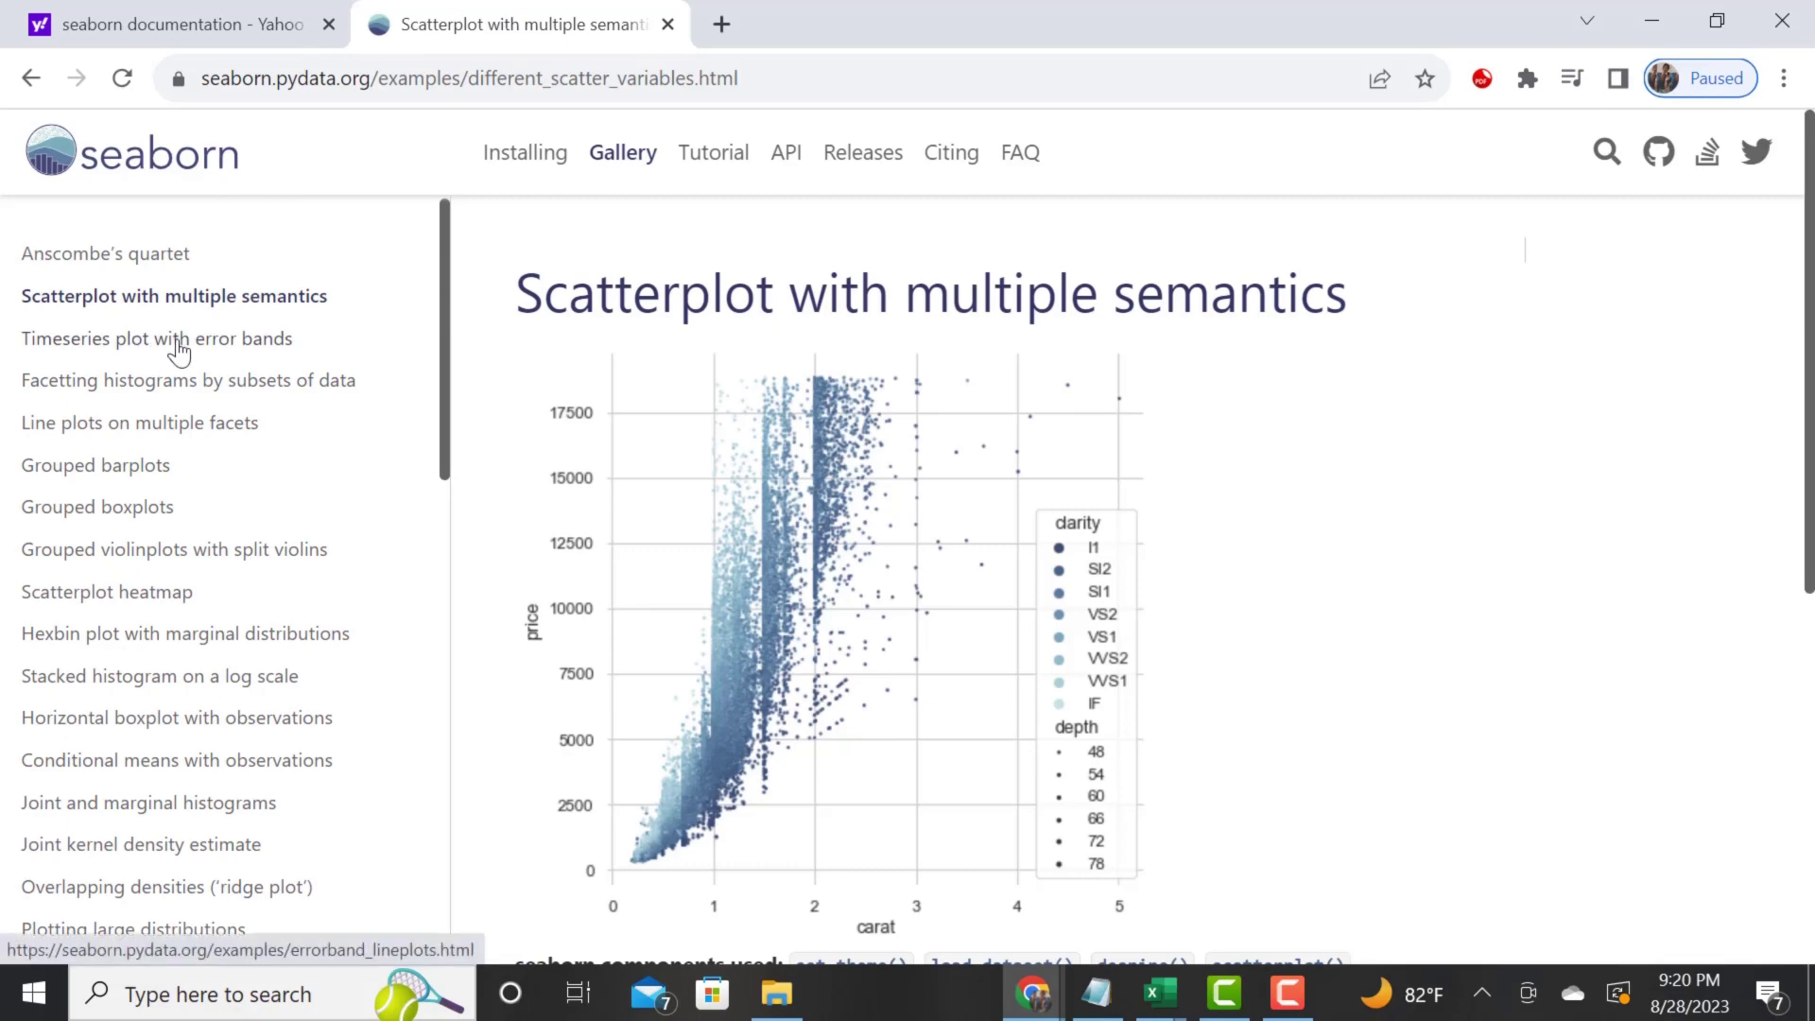
click(178, 344)
click(102, 480)
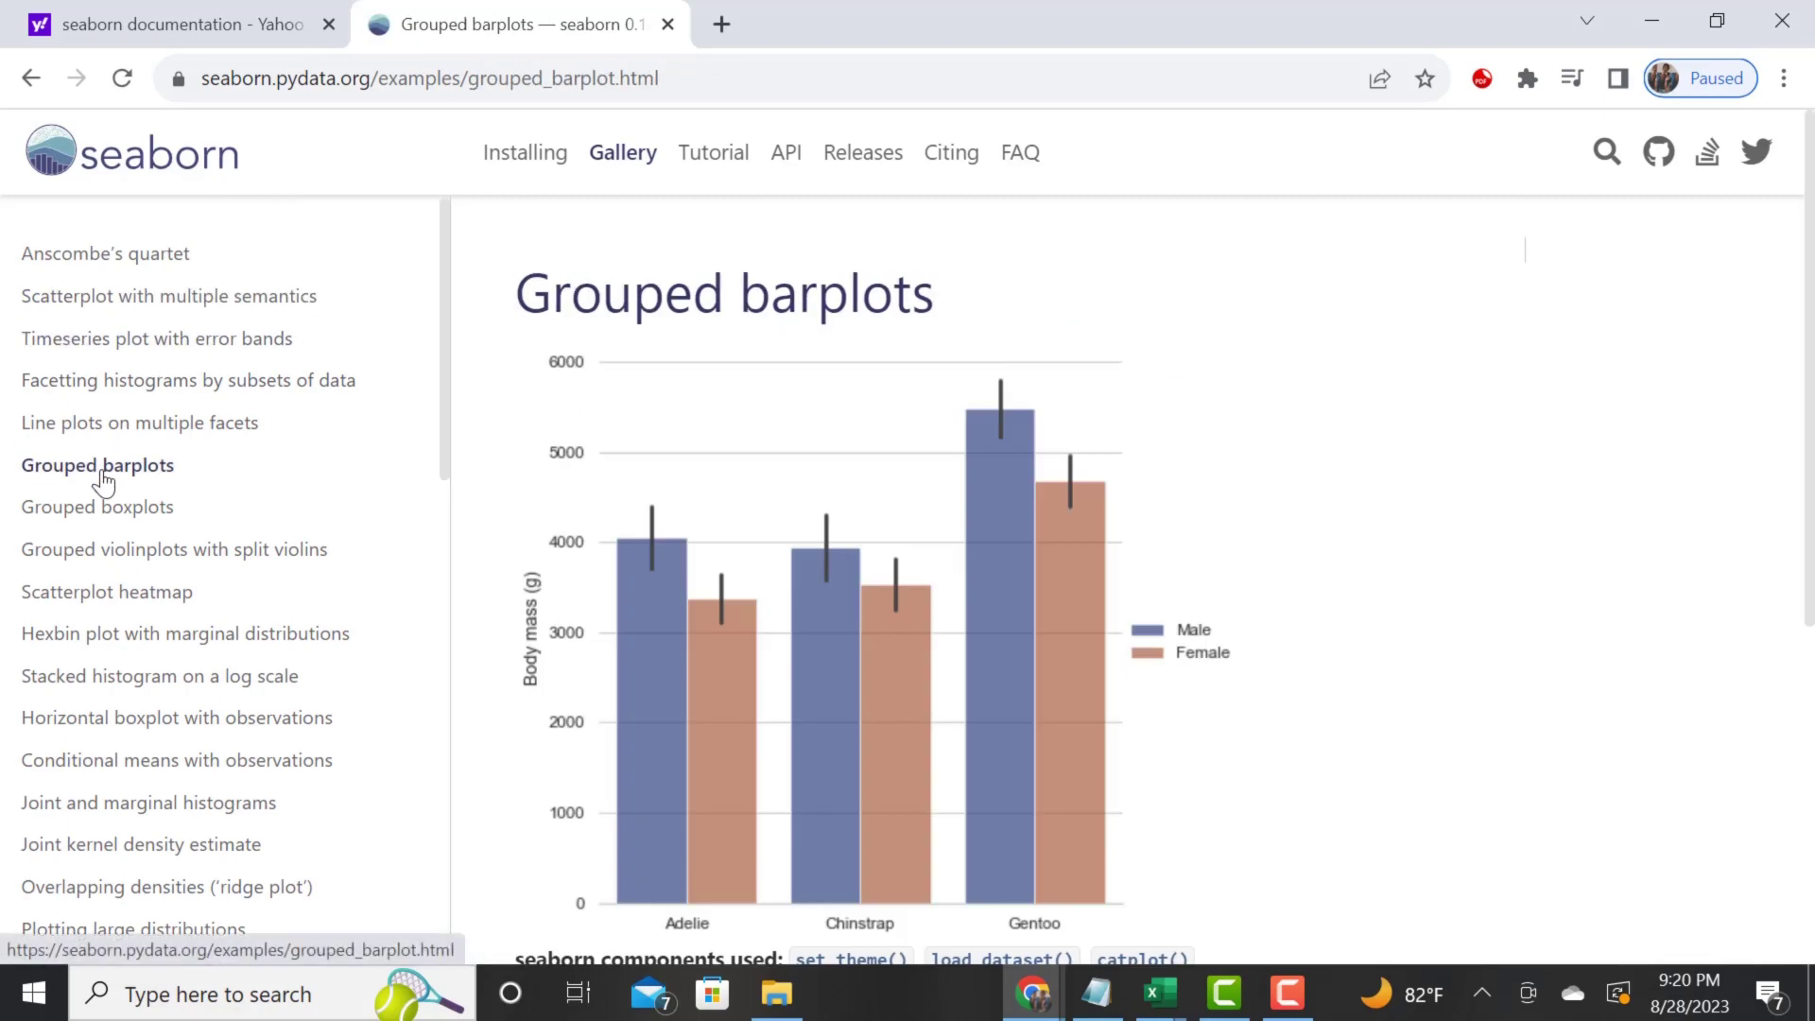
click(93, 511)
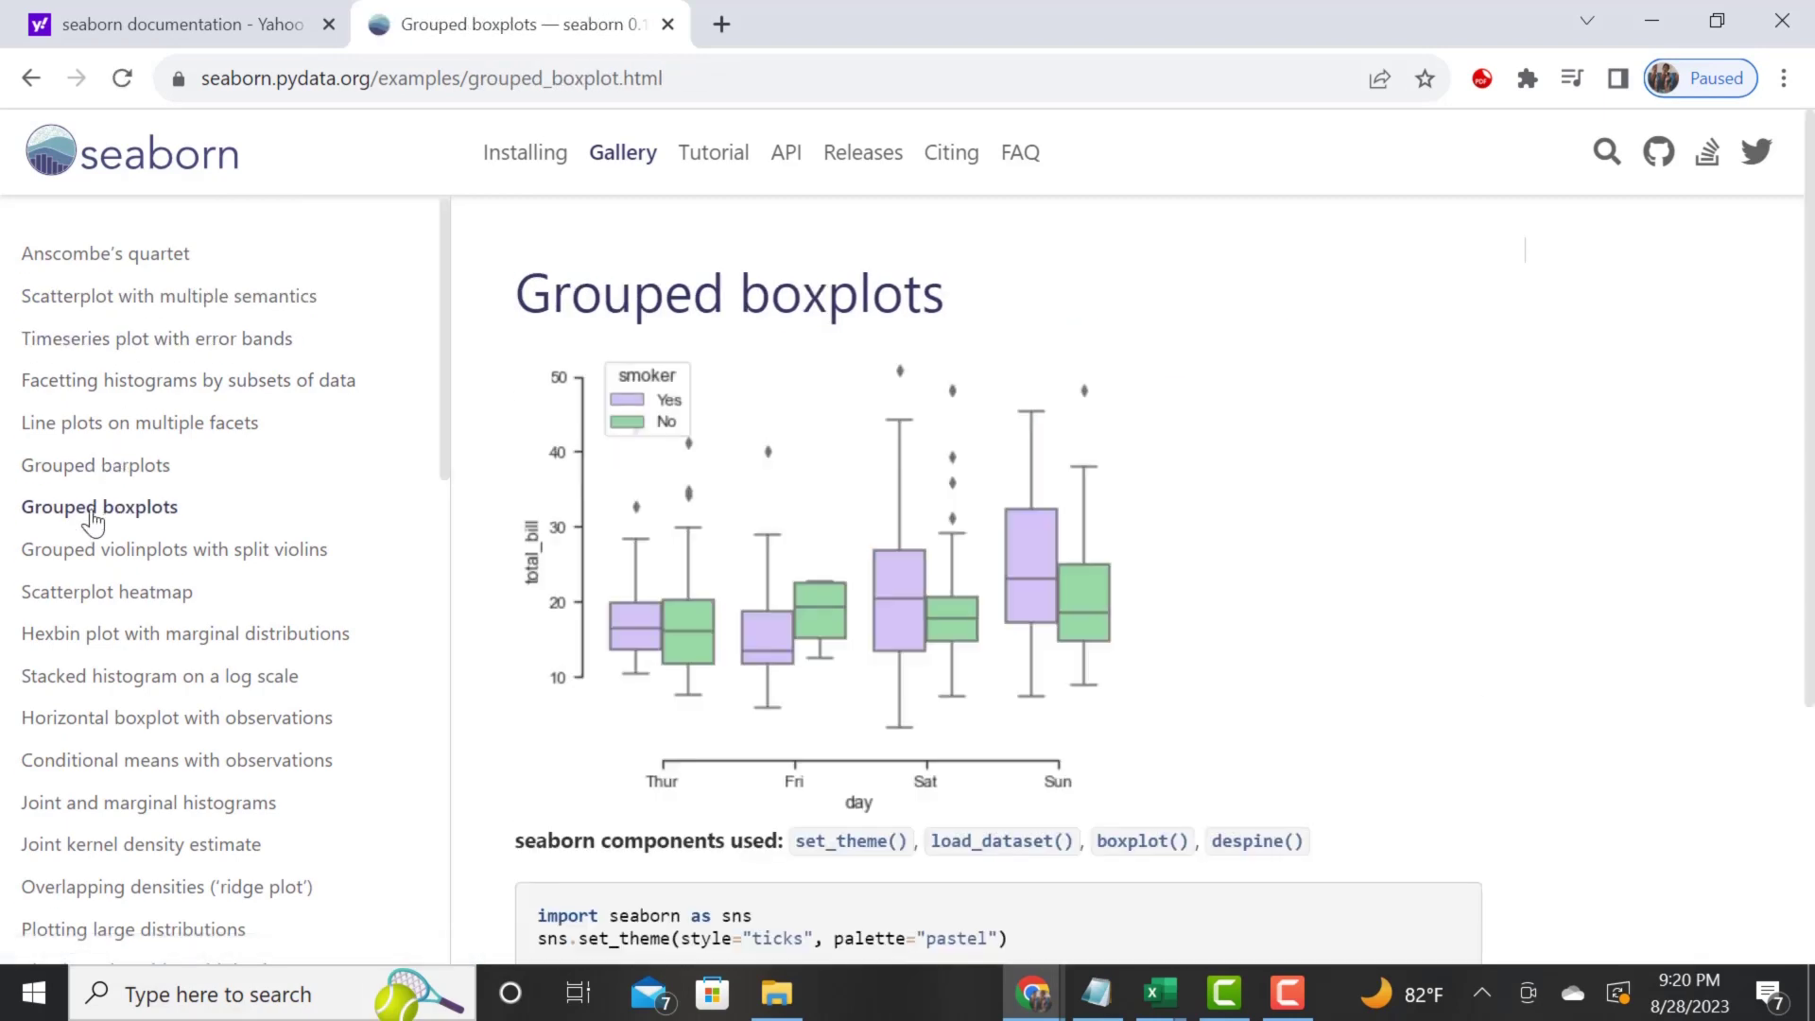
click(109, 605)
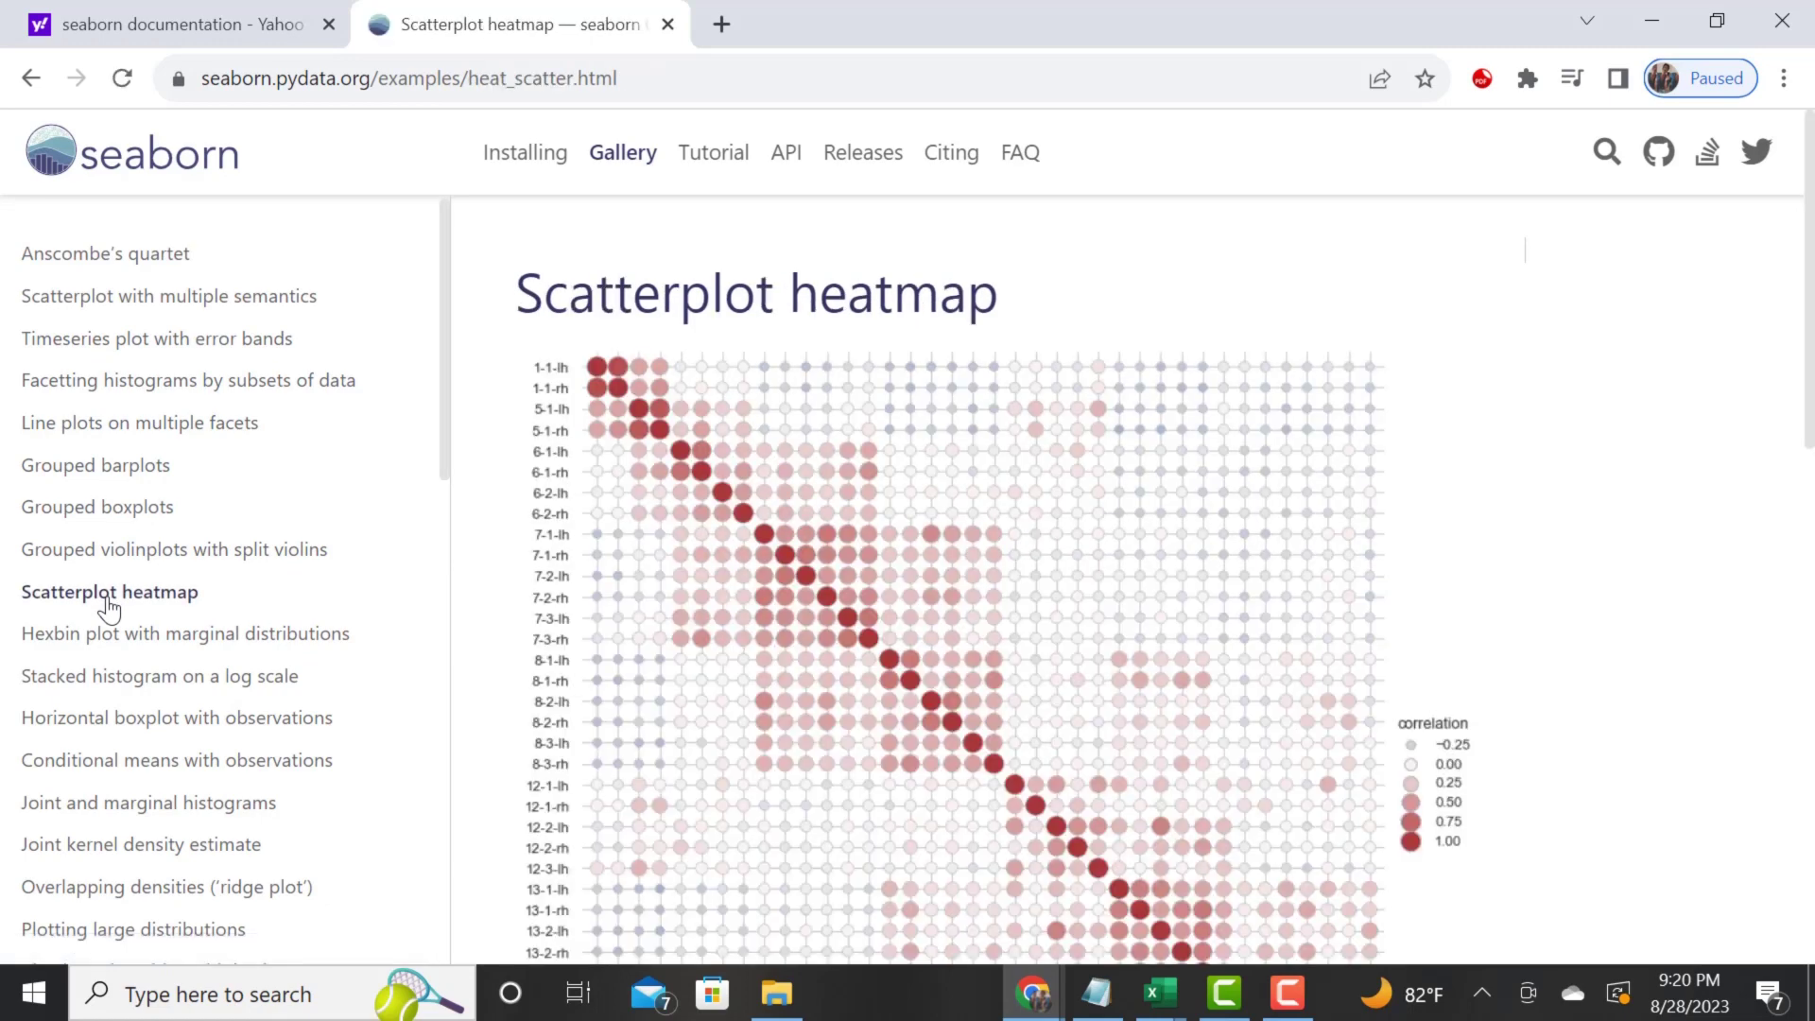
- Check a few more gallery examples, then scroll to the example code and select all of it
scroll(104, 601, down, 2)
scroll(914, 639, down, 3)
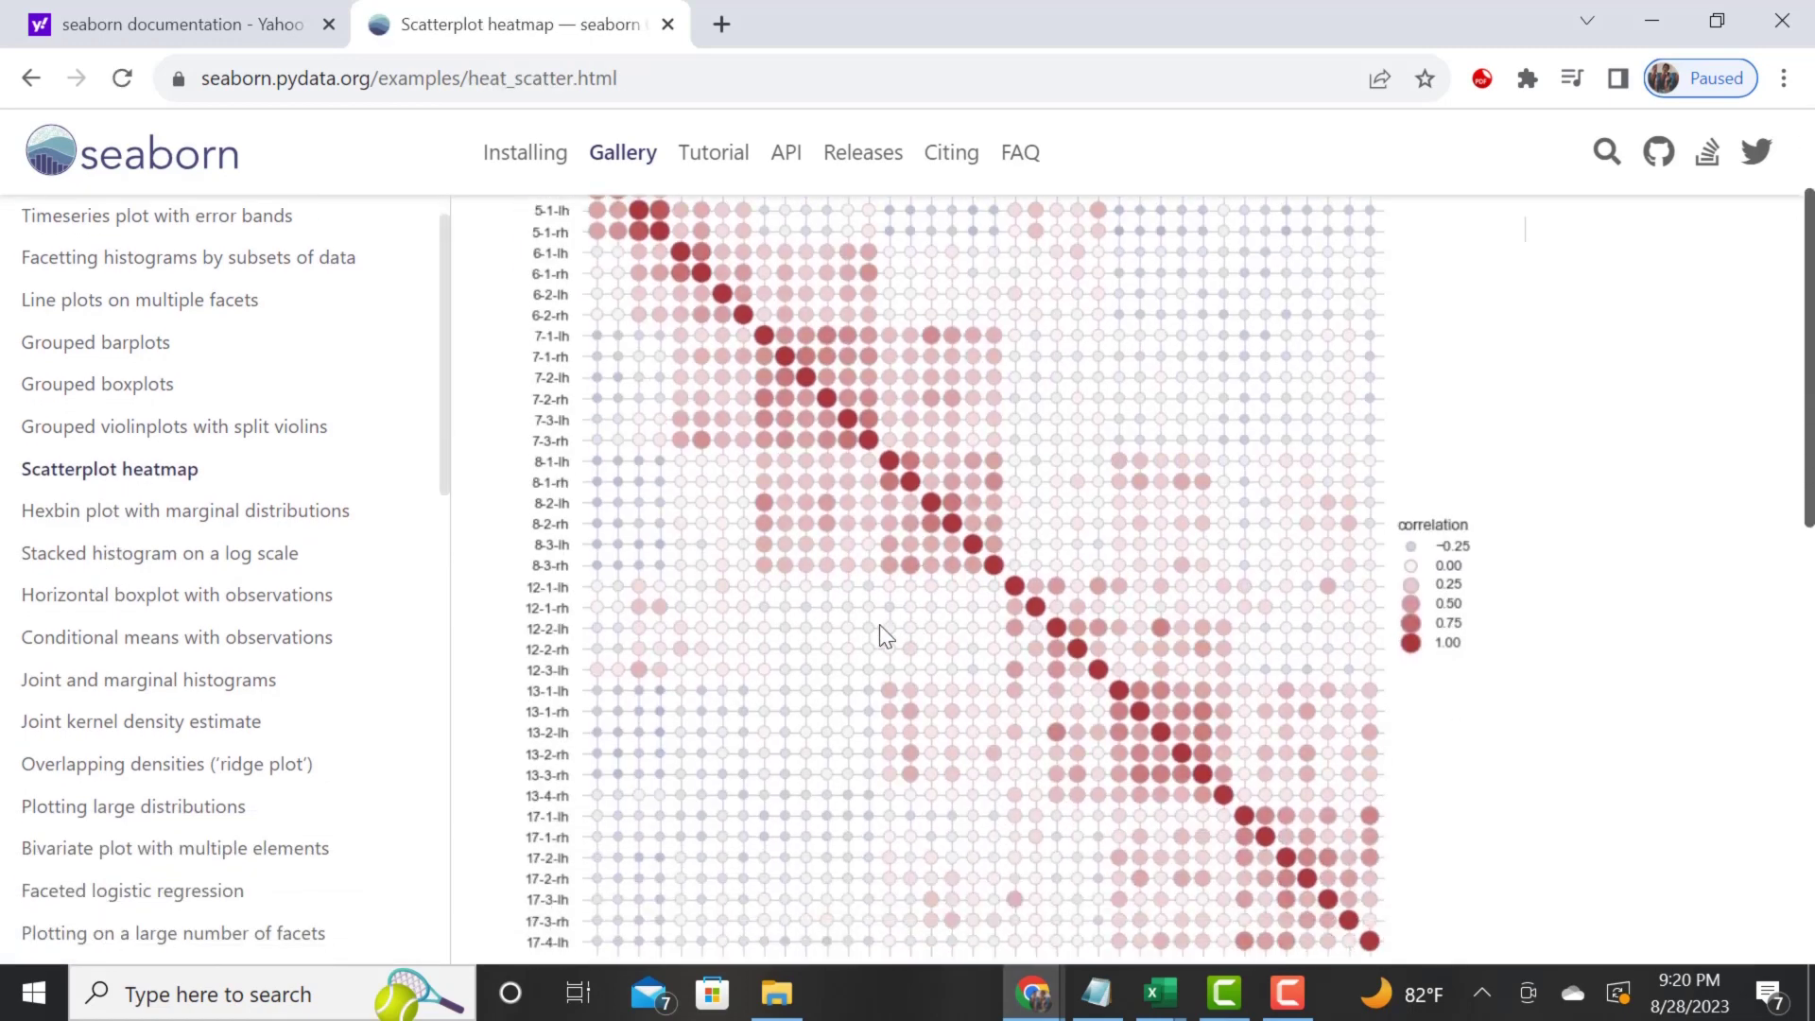
scroll(274, 628, down, 2)
click(151, 404)
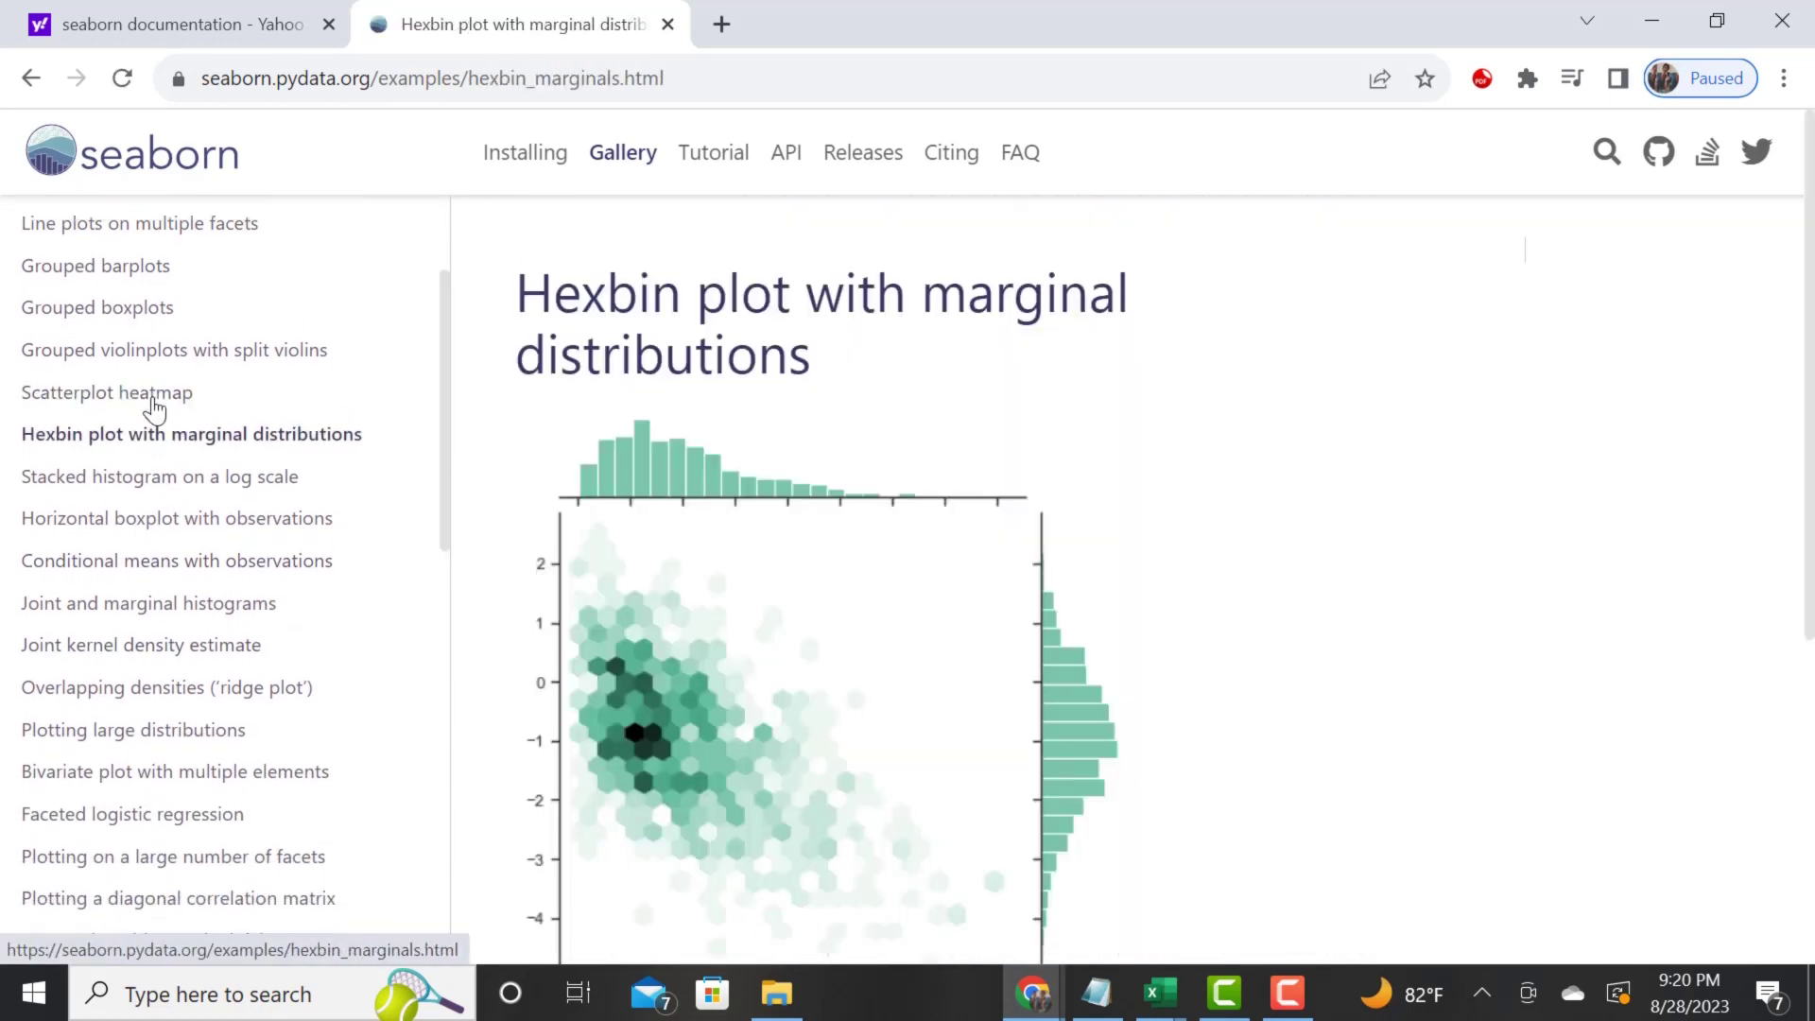
scroll(175, 662, down, 2)
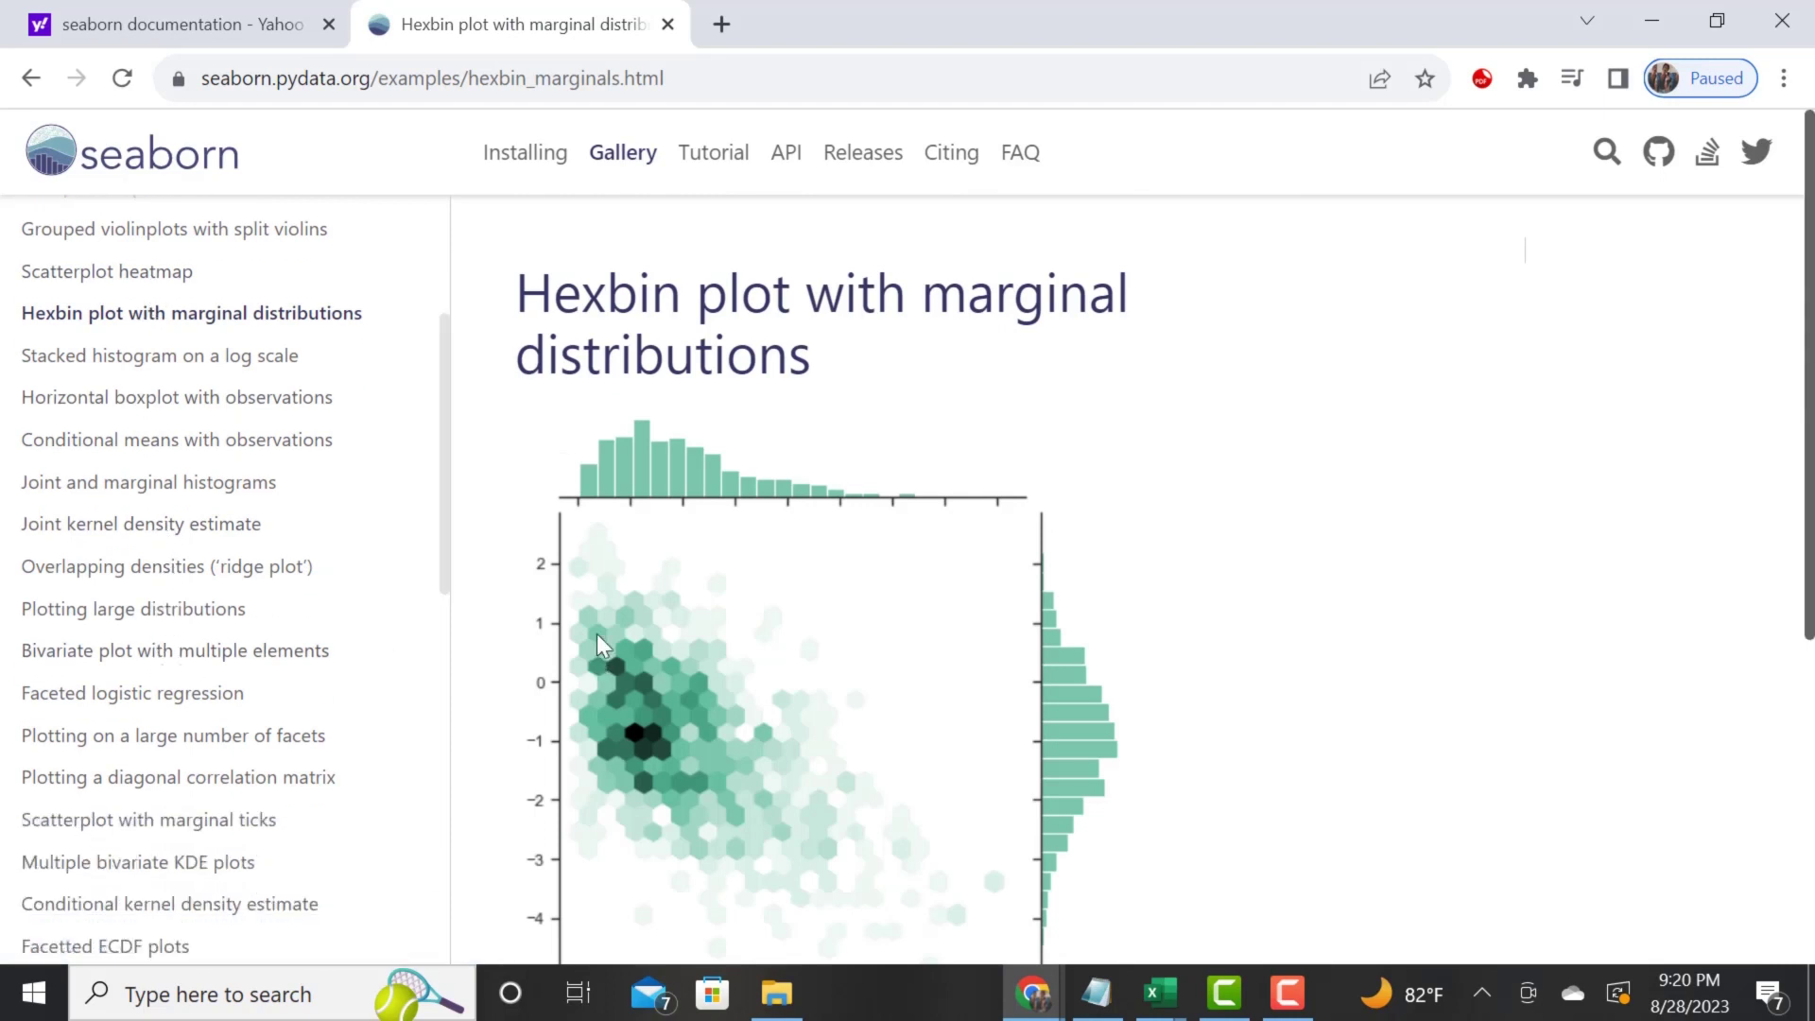
scroll(608, 610, down, 2)
scroll(90, 643, down, 5)
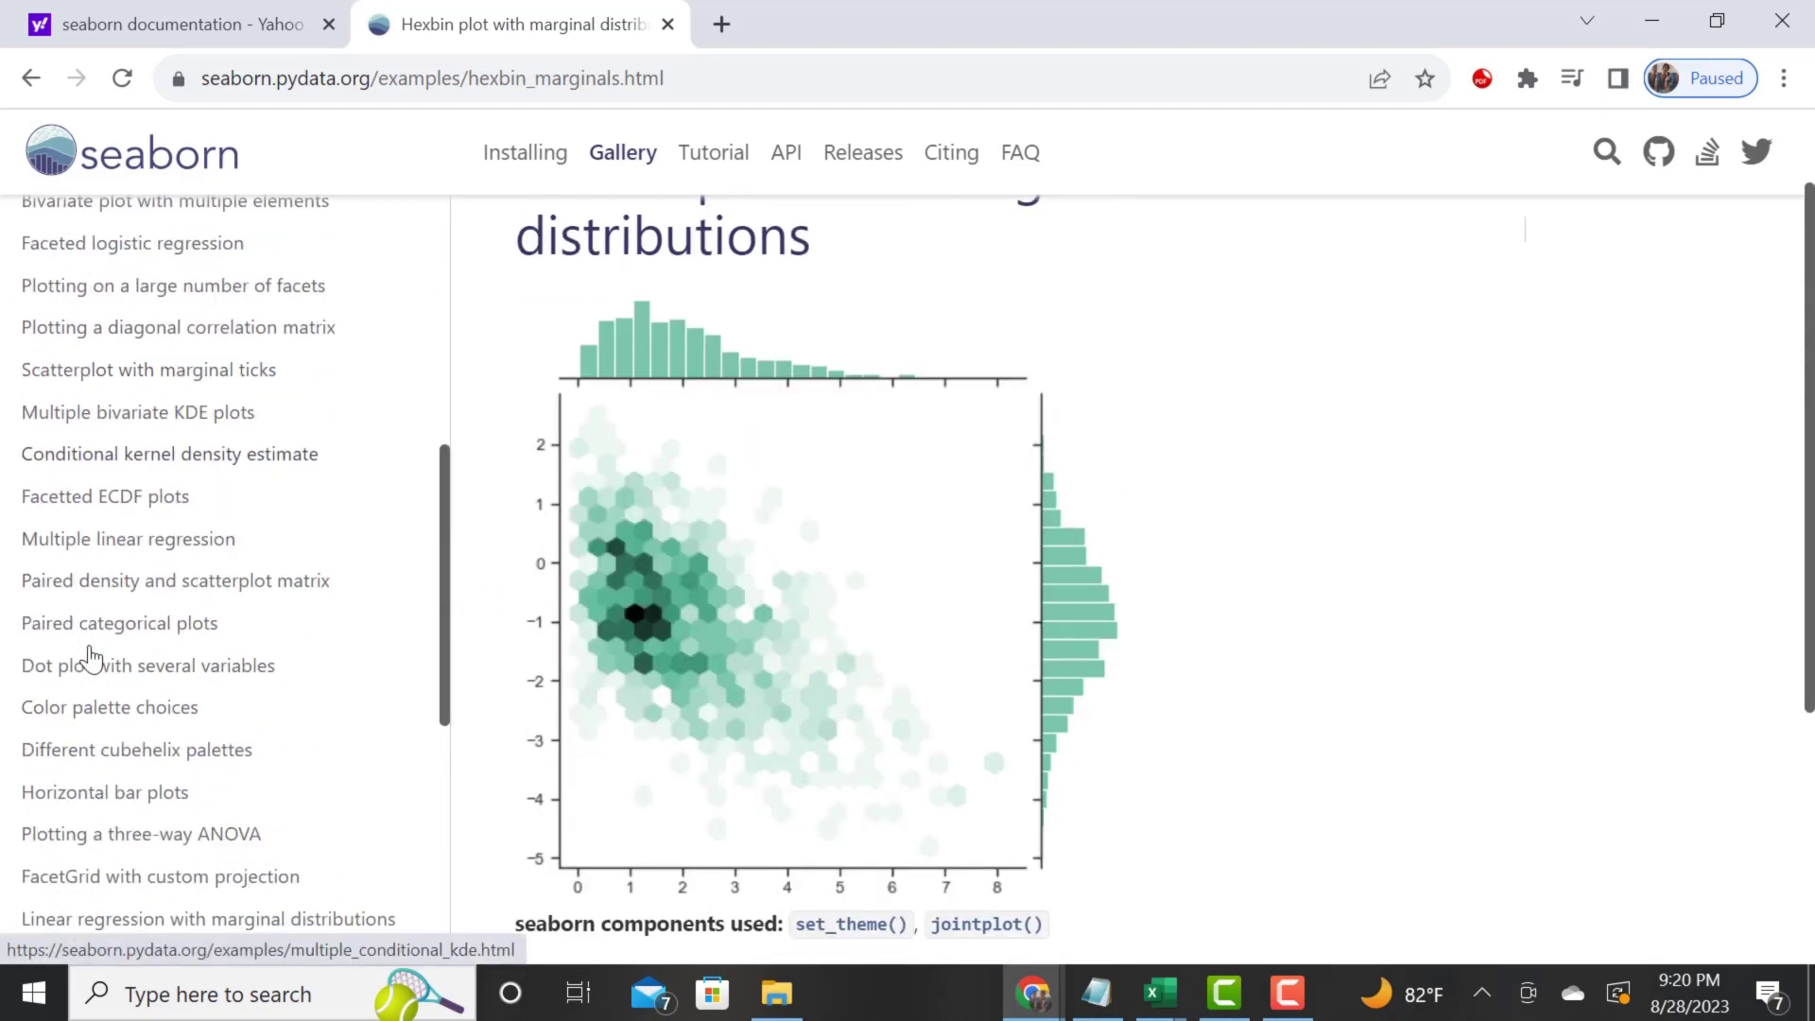
scroll(90, 659, down, 2)
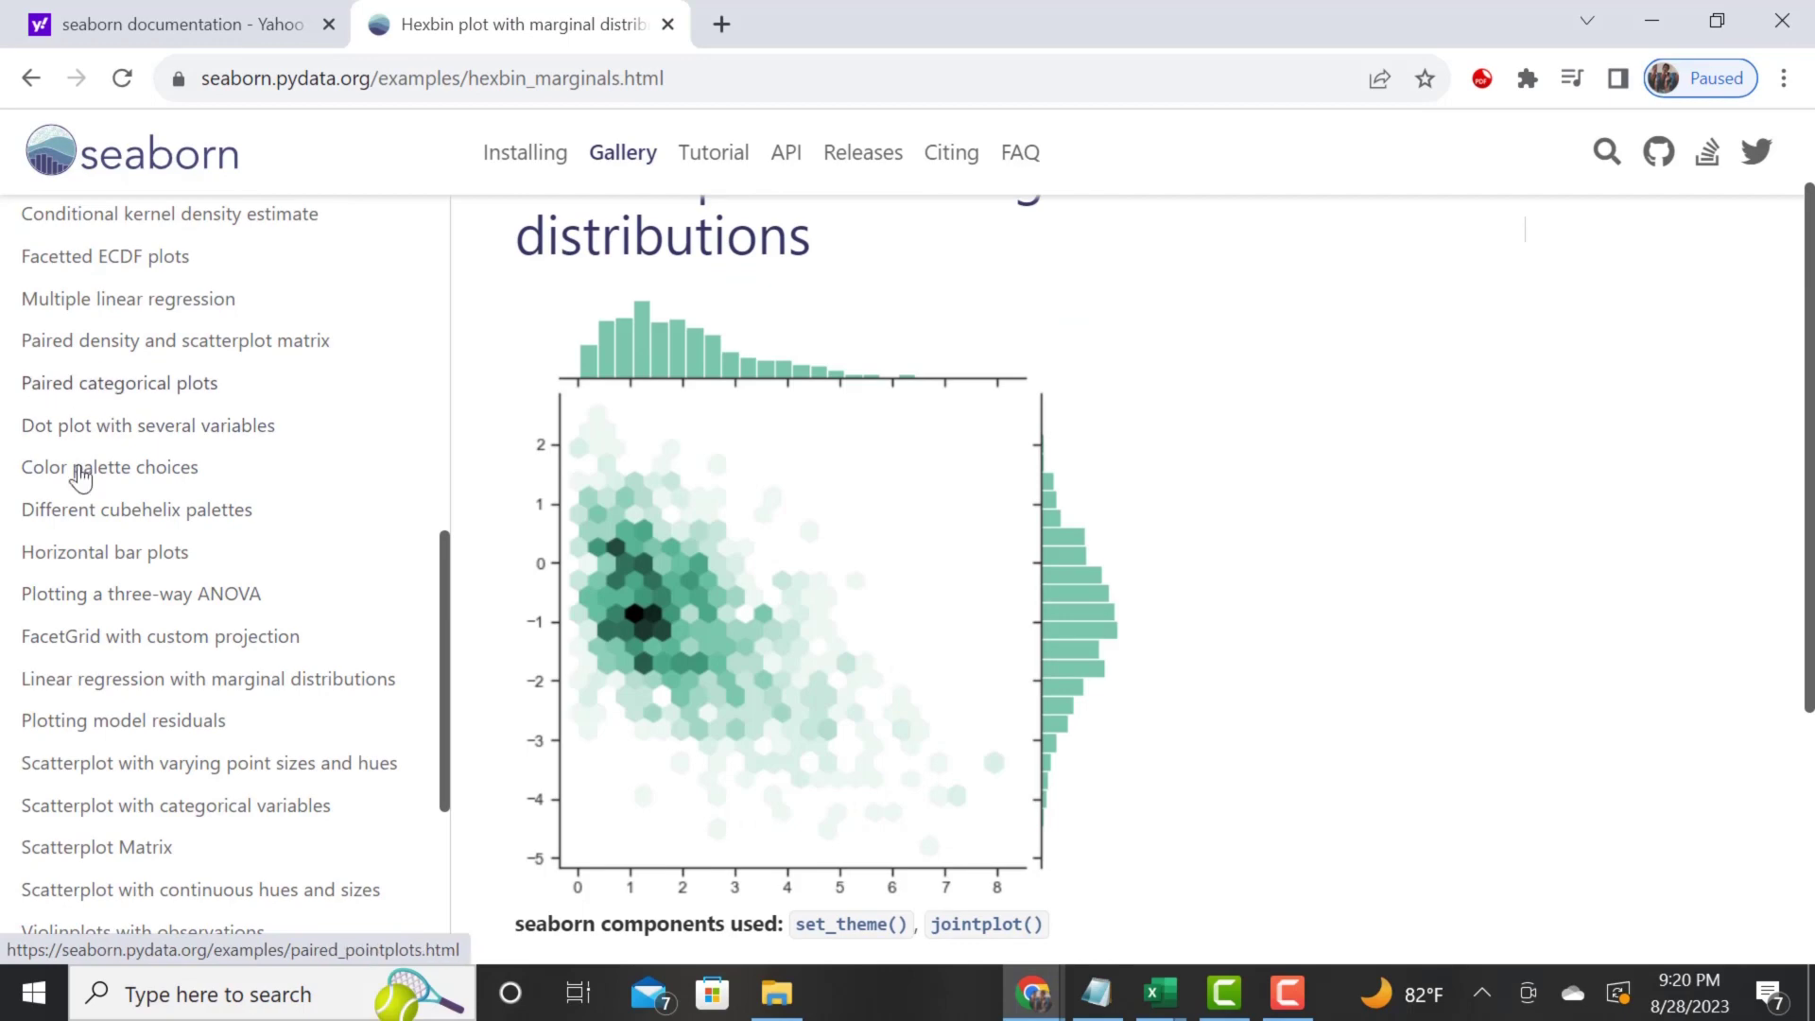
click(109, 555)
scroll(588, 689, down, 2)
scroll(337, 649, down, 4)
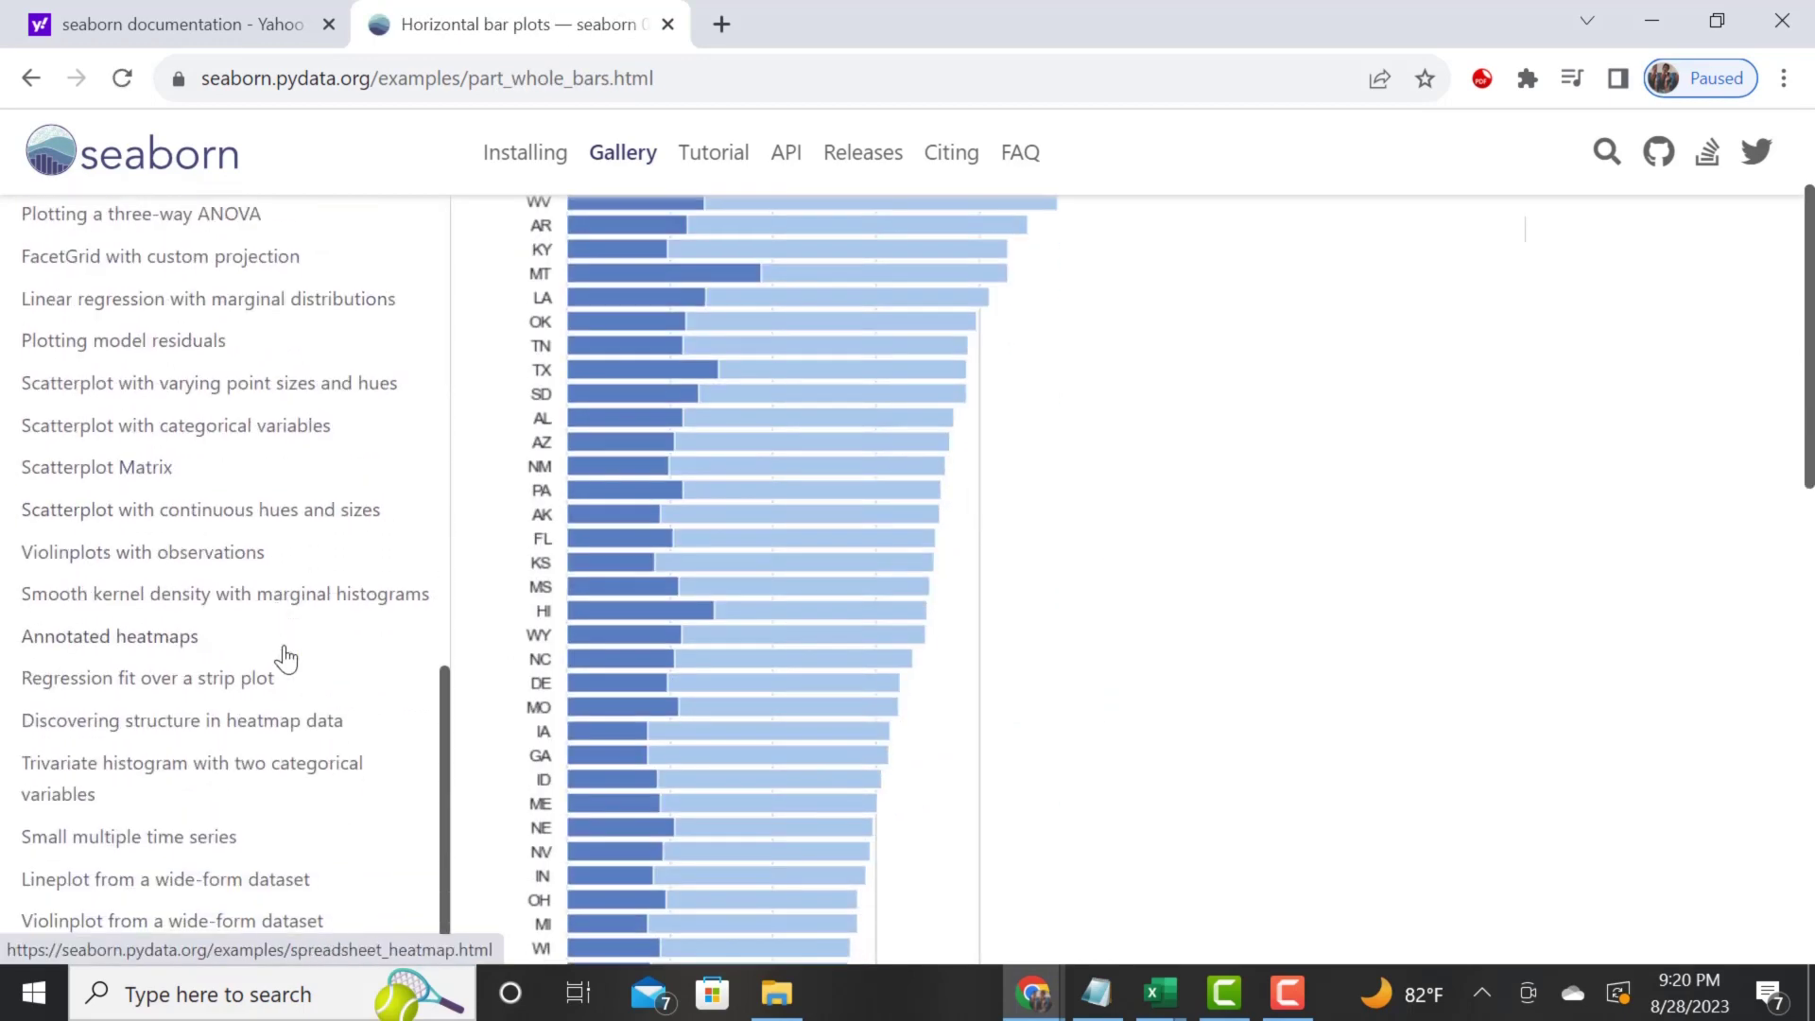
scroll(719, 597, down, 1)
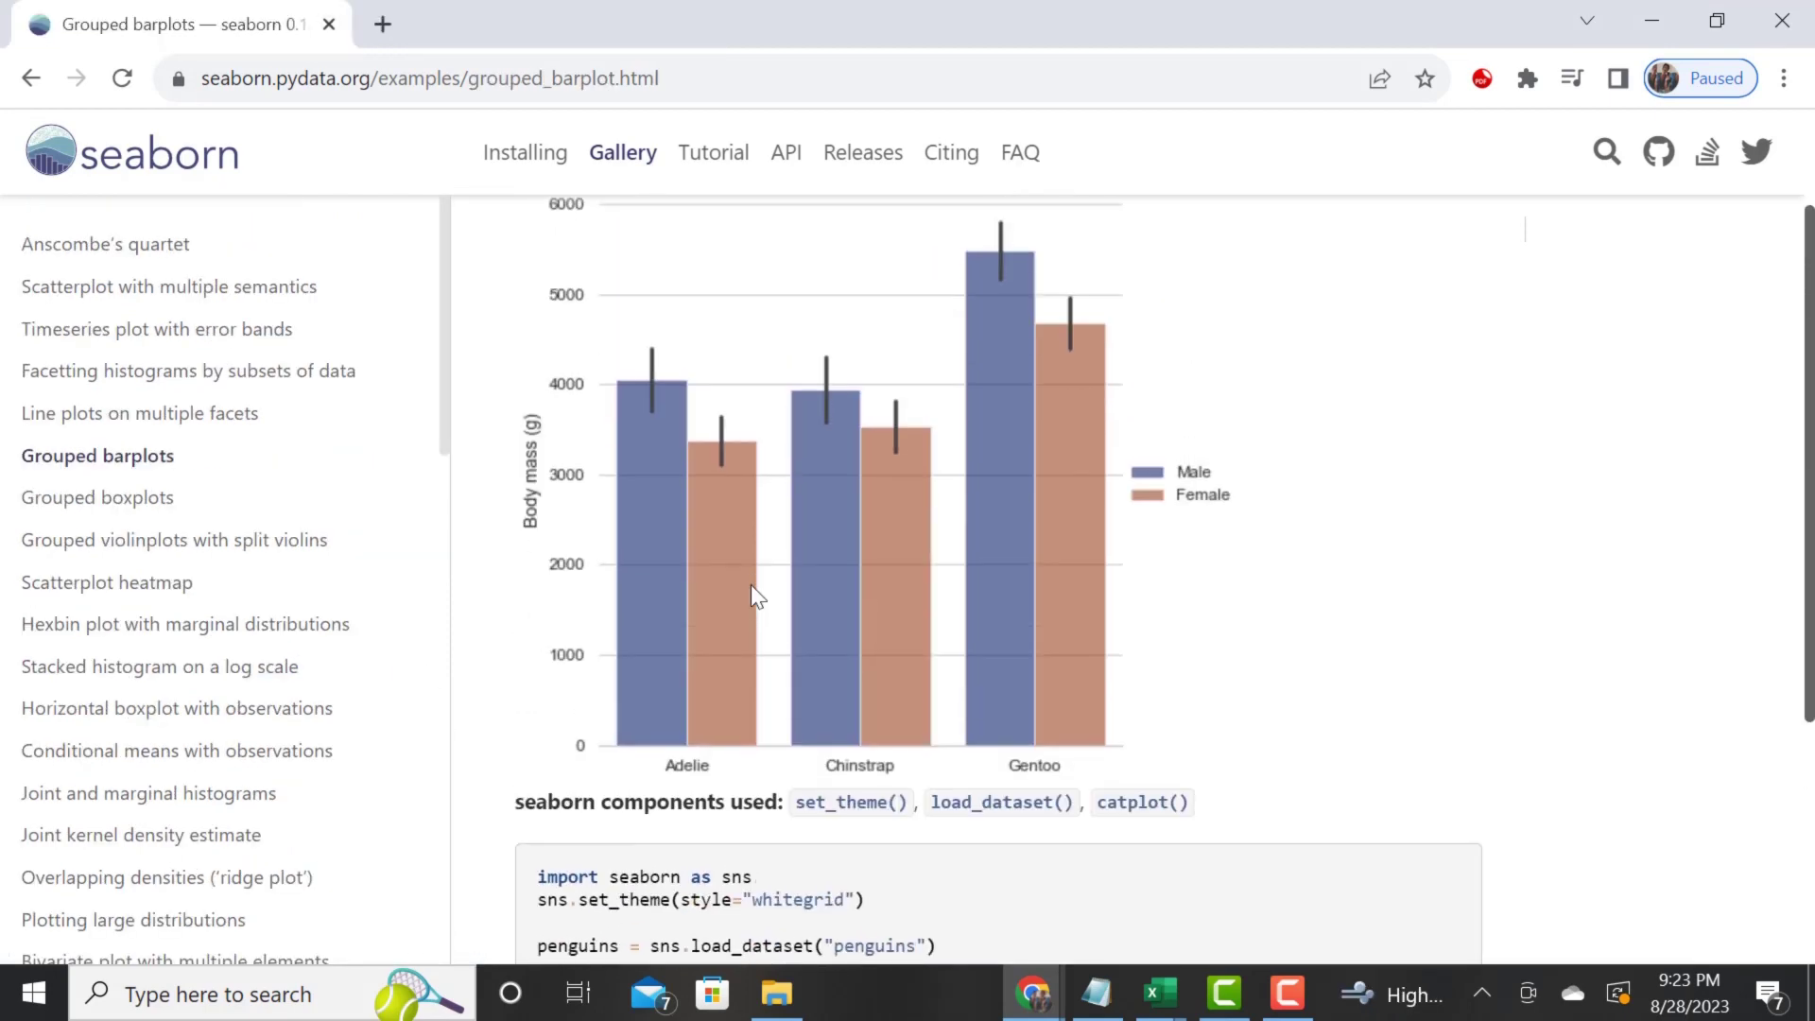
scroll(750, 587, down, 4)
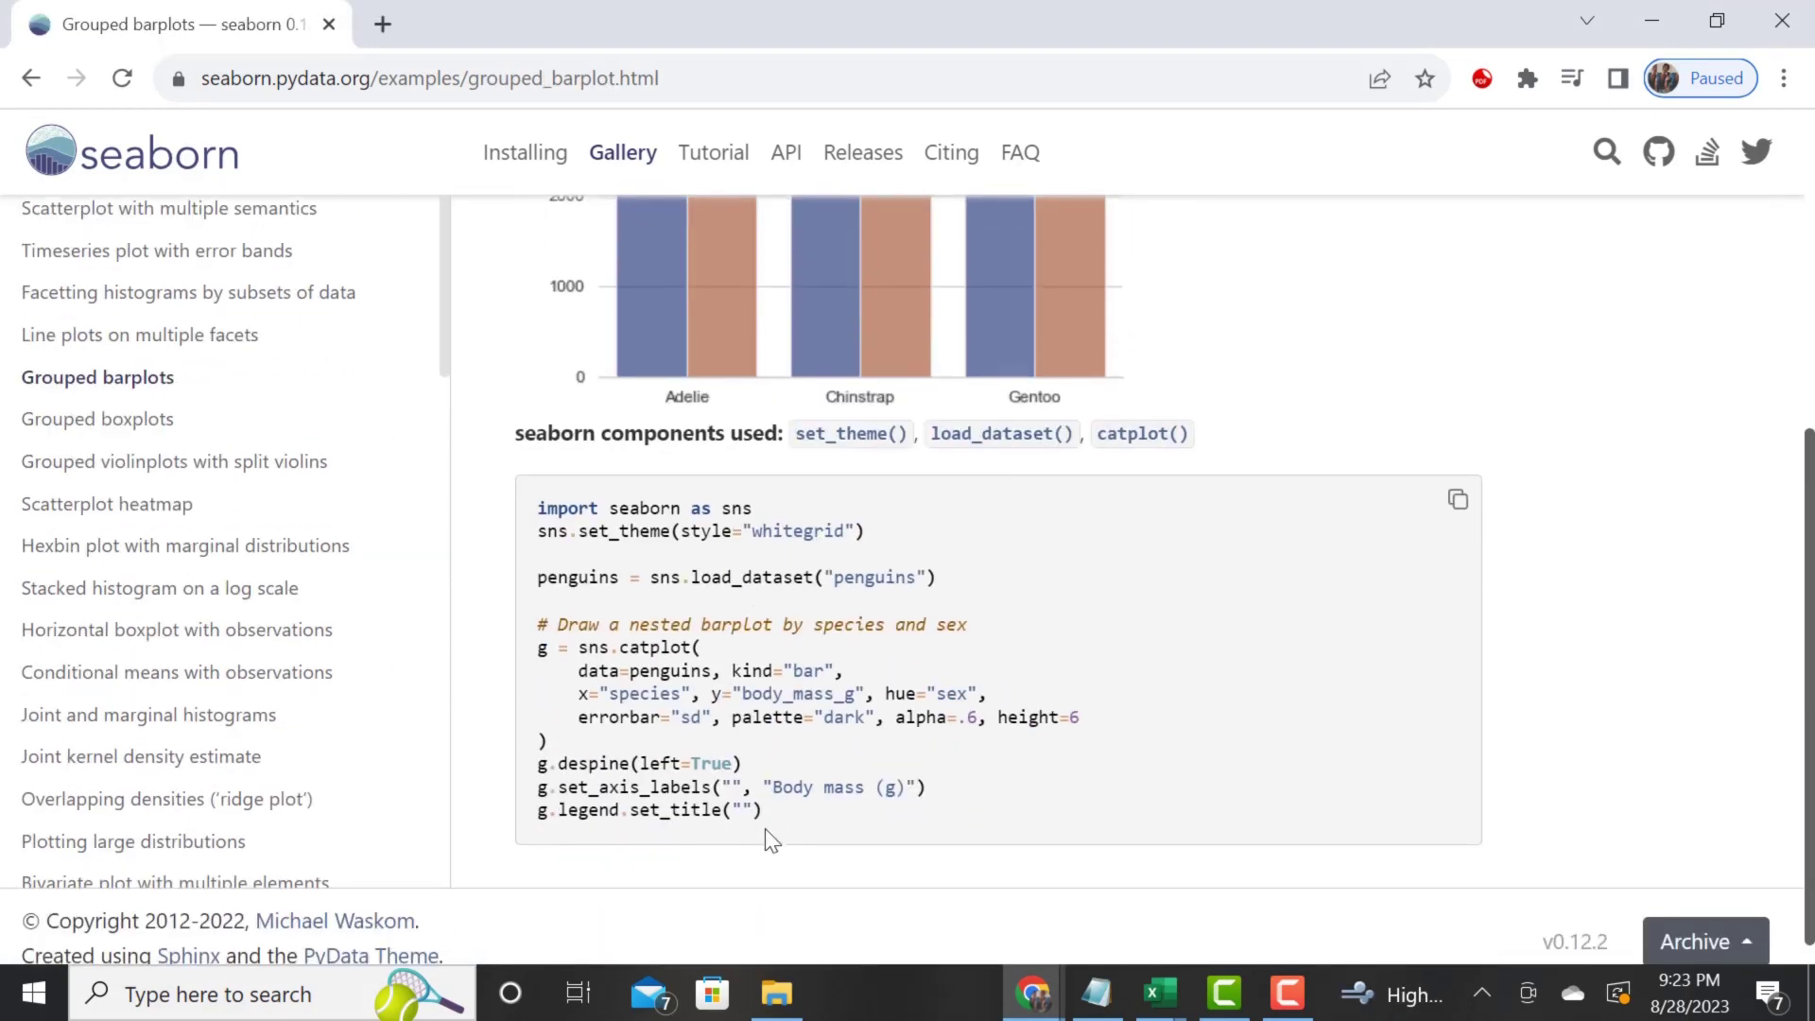
drag(764, 828, 530, 505)
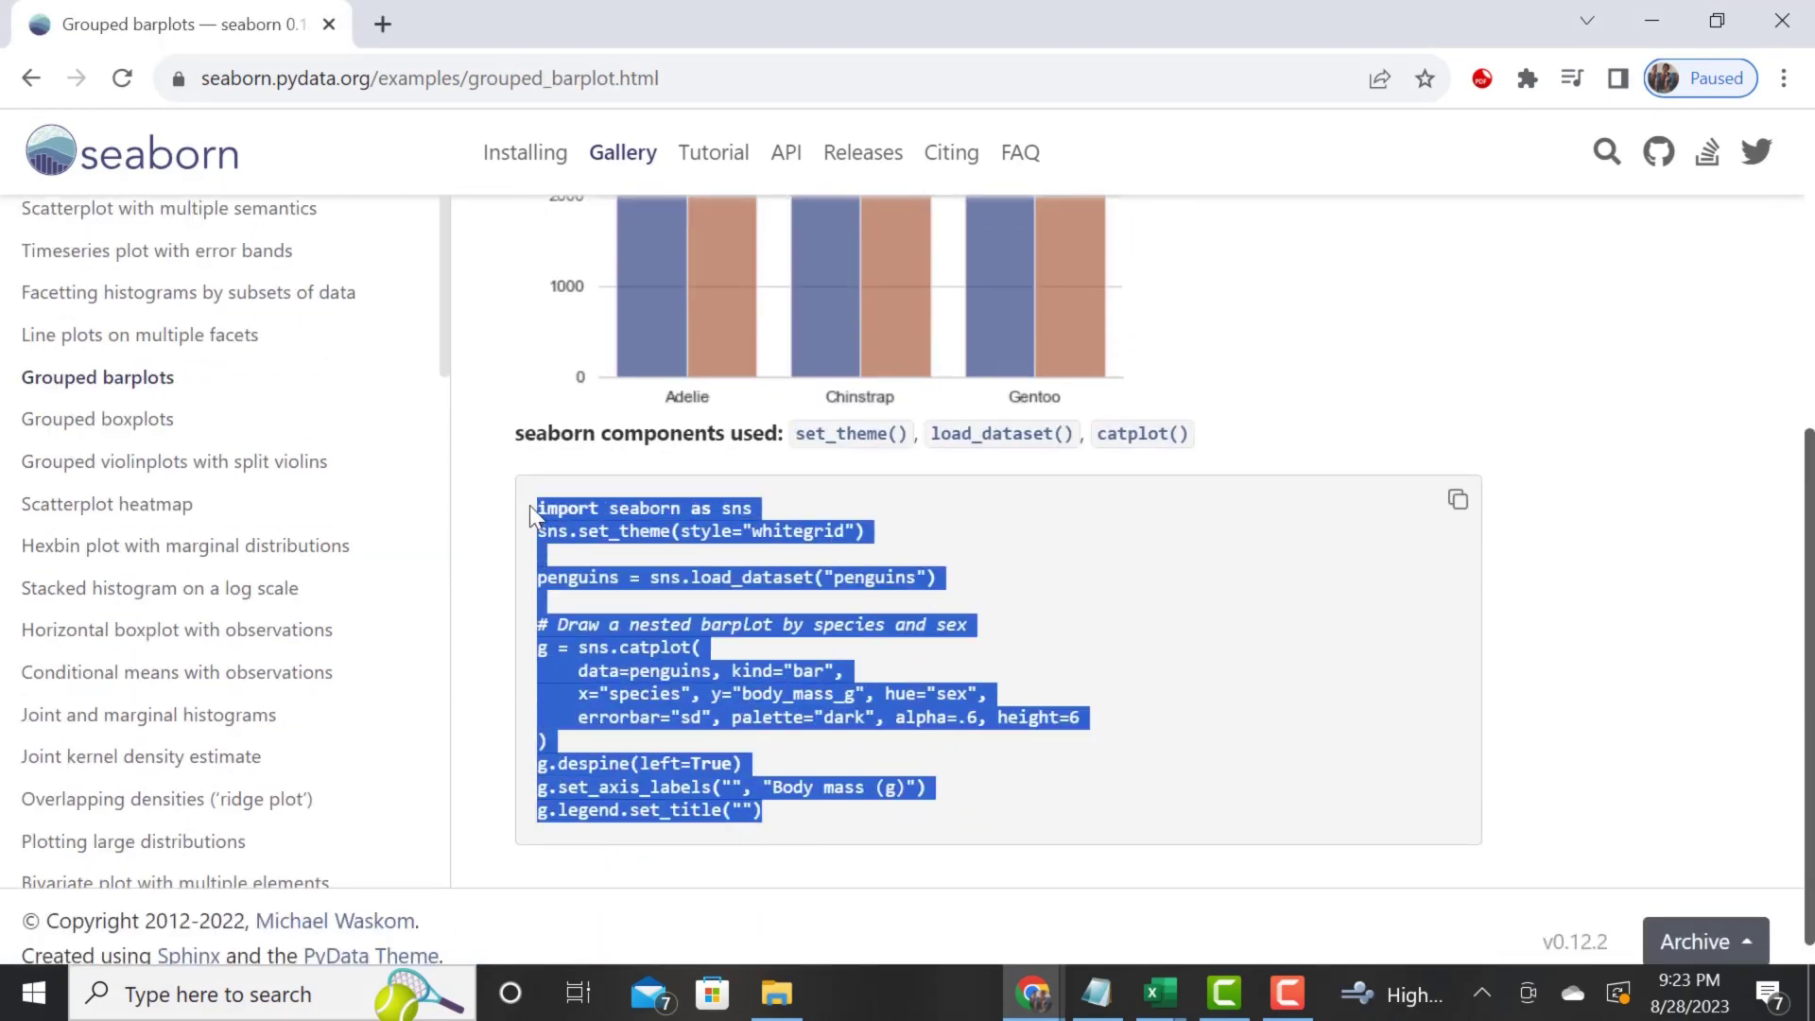
- Back in Excel, make A7 a Python cell, paste the seaborn example code, and expand the editor
click(1653, 10)
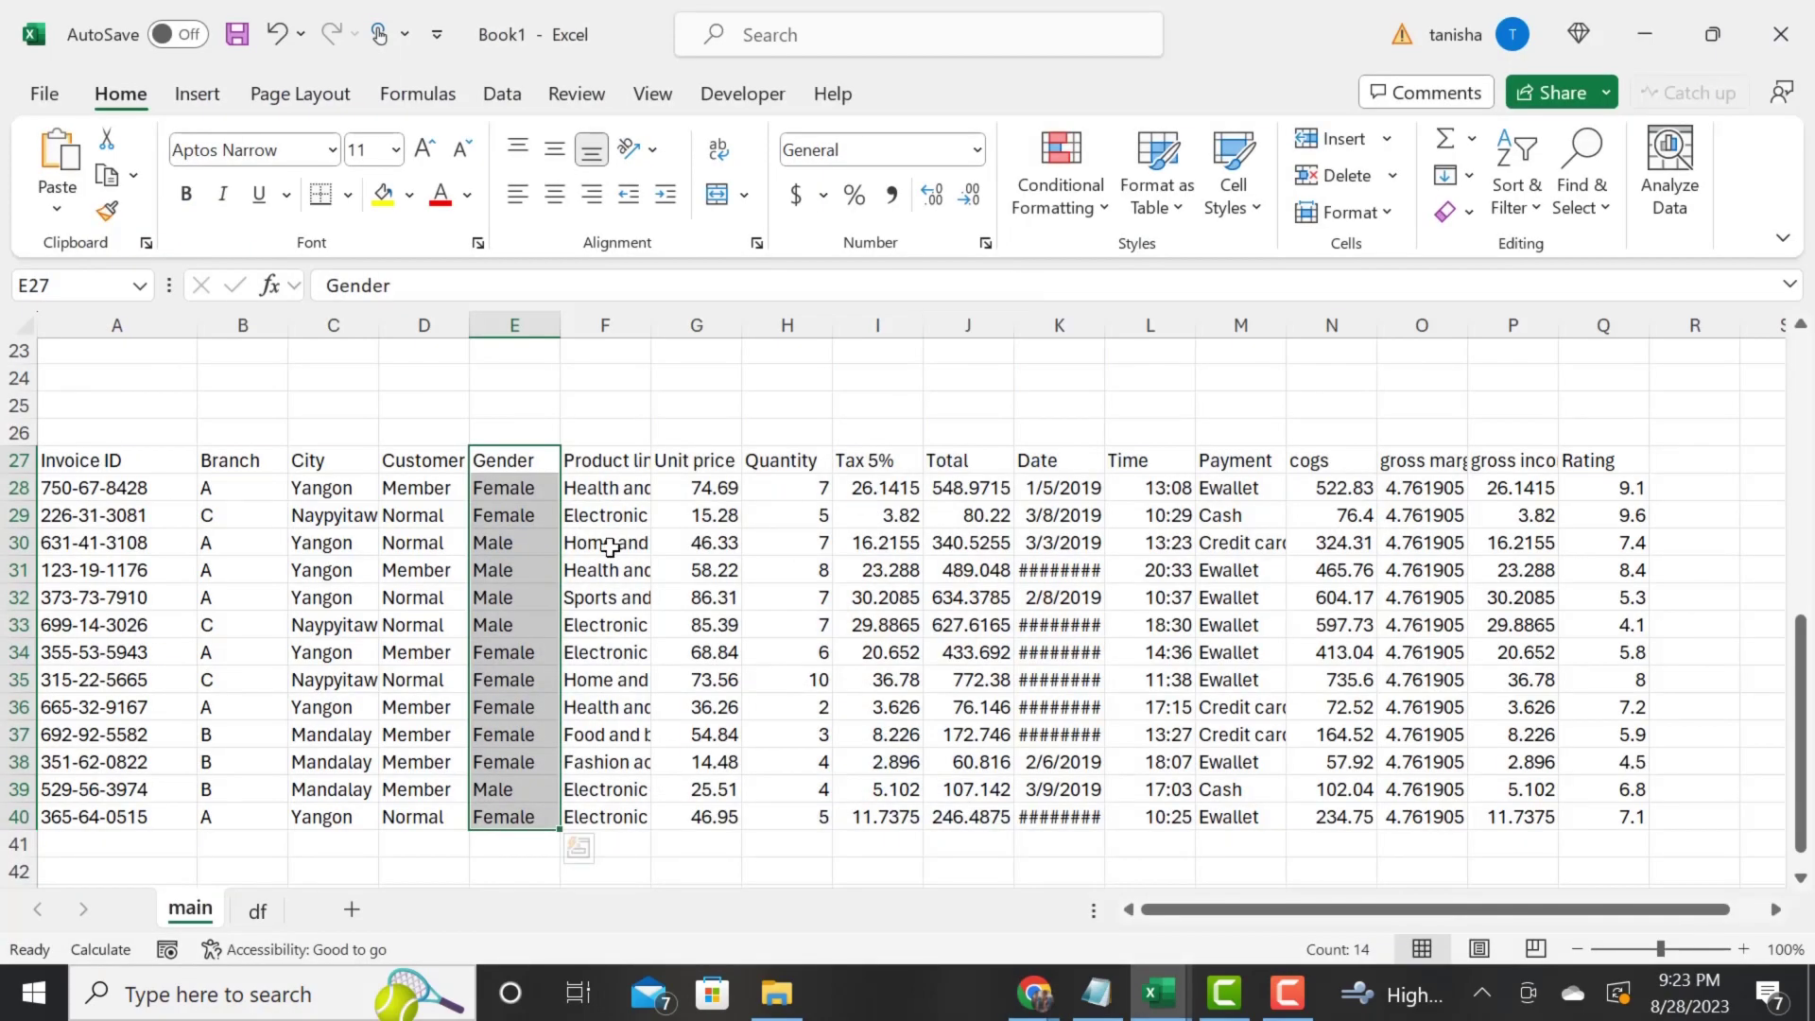
scroll(610, 547, up, 7)
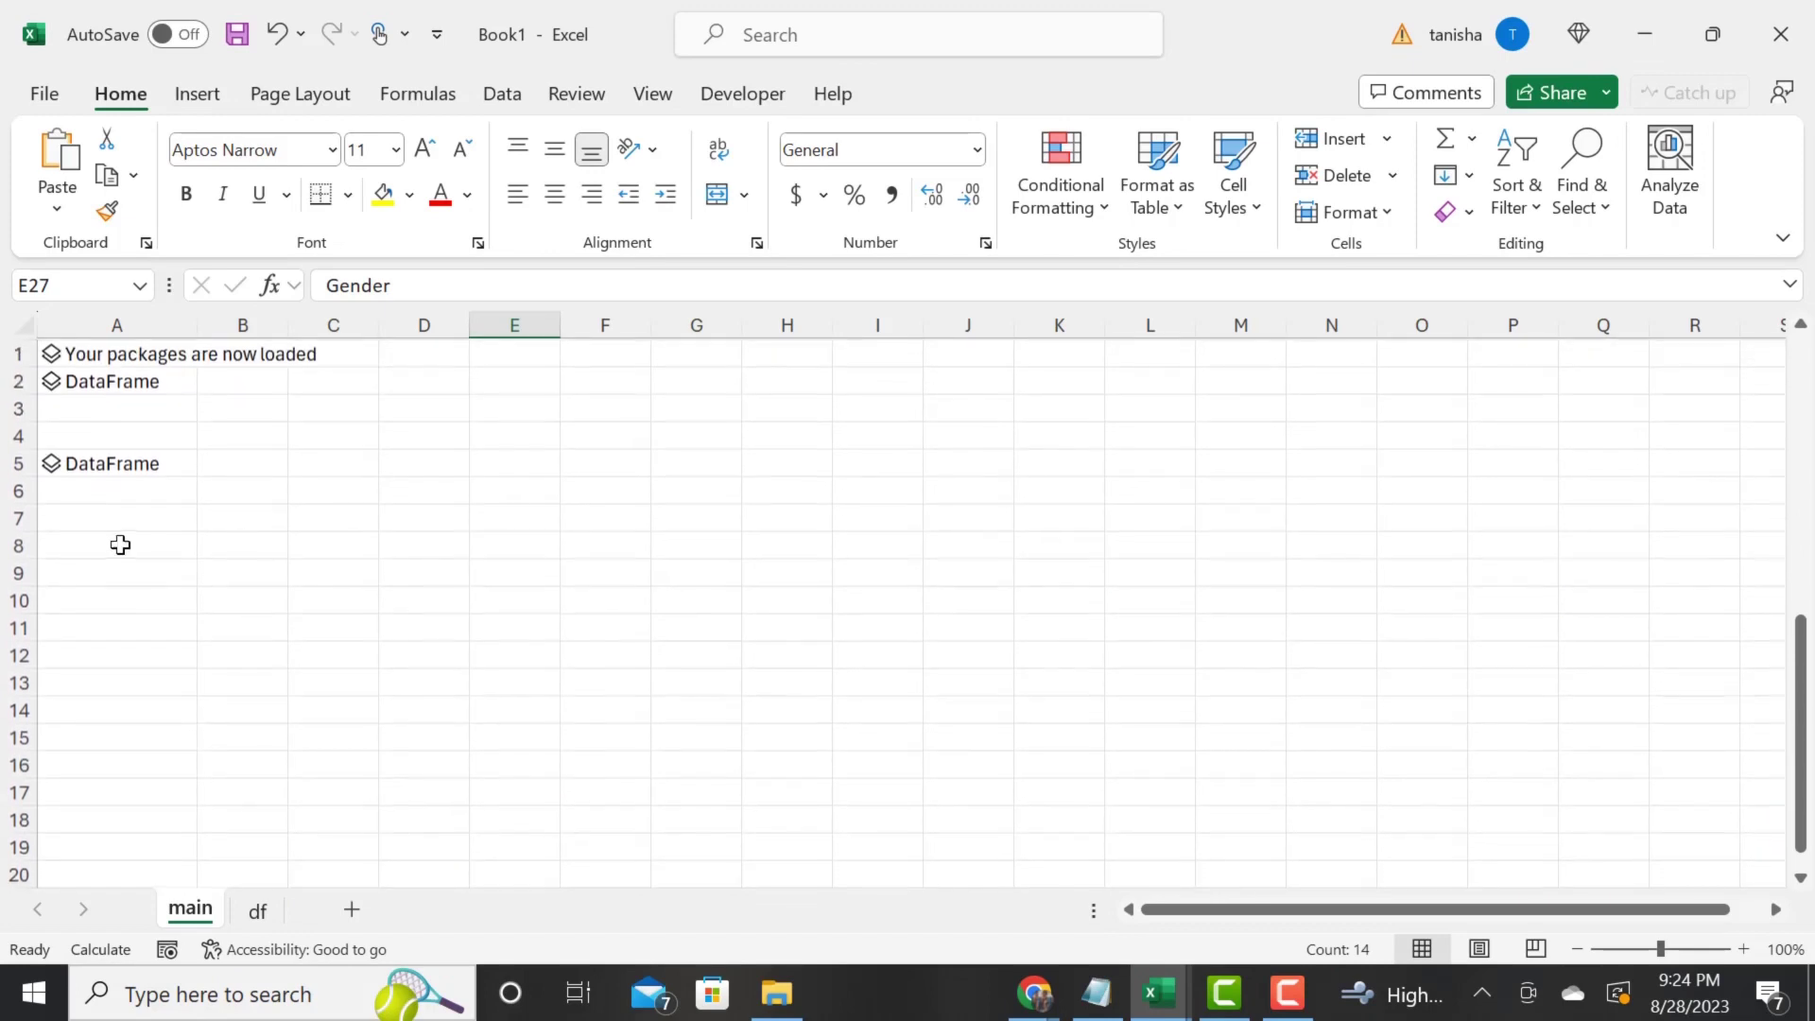
click(126, 513)
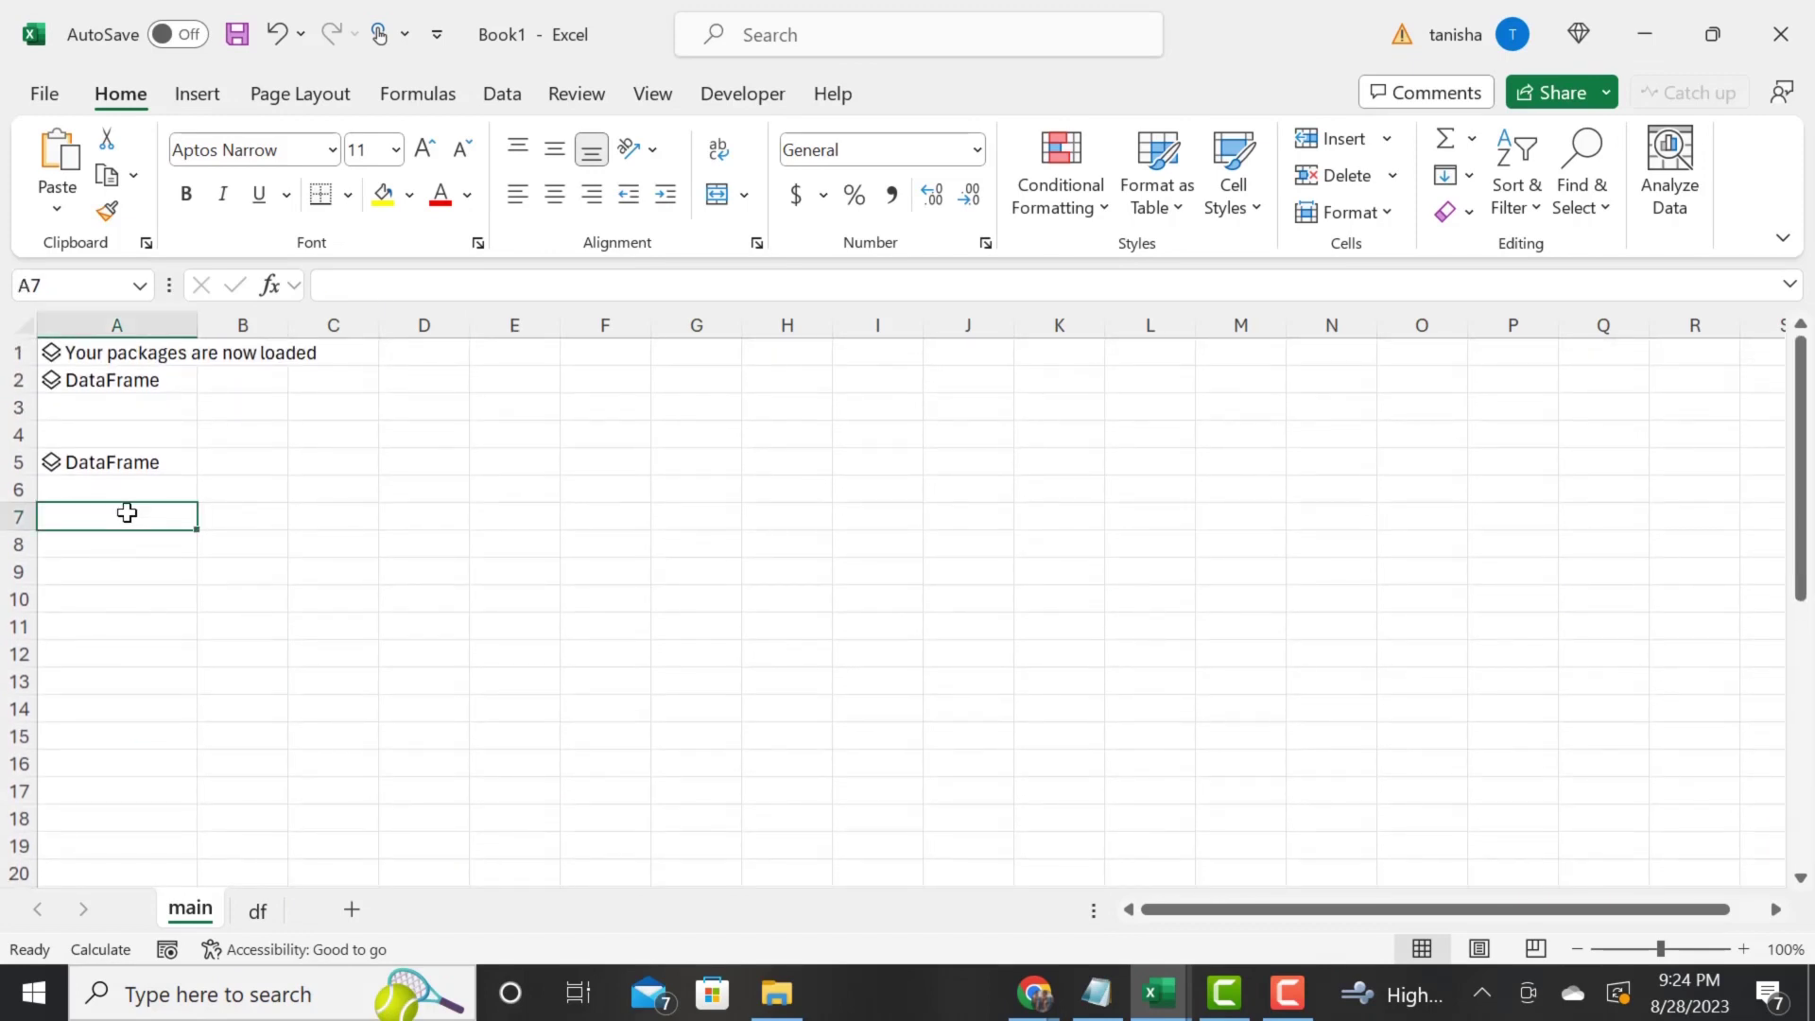
text(=py)
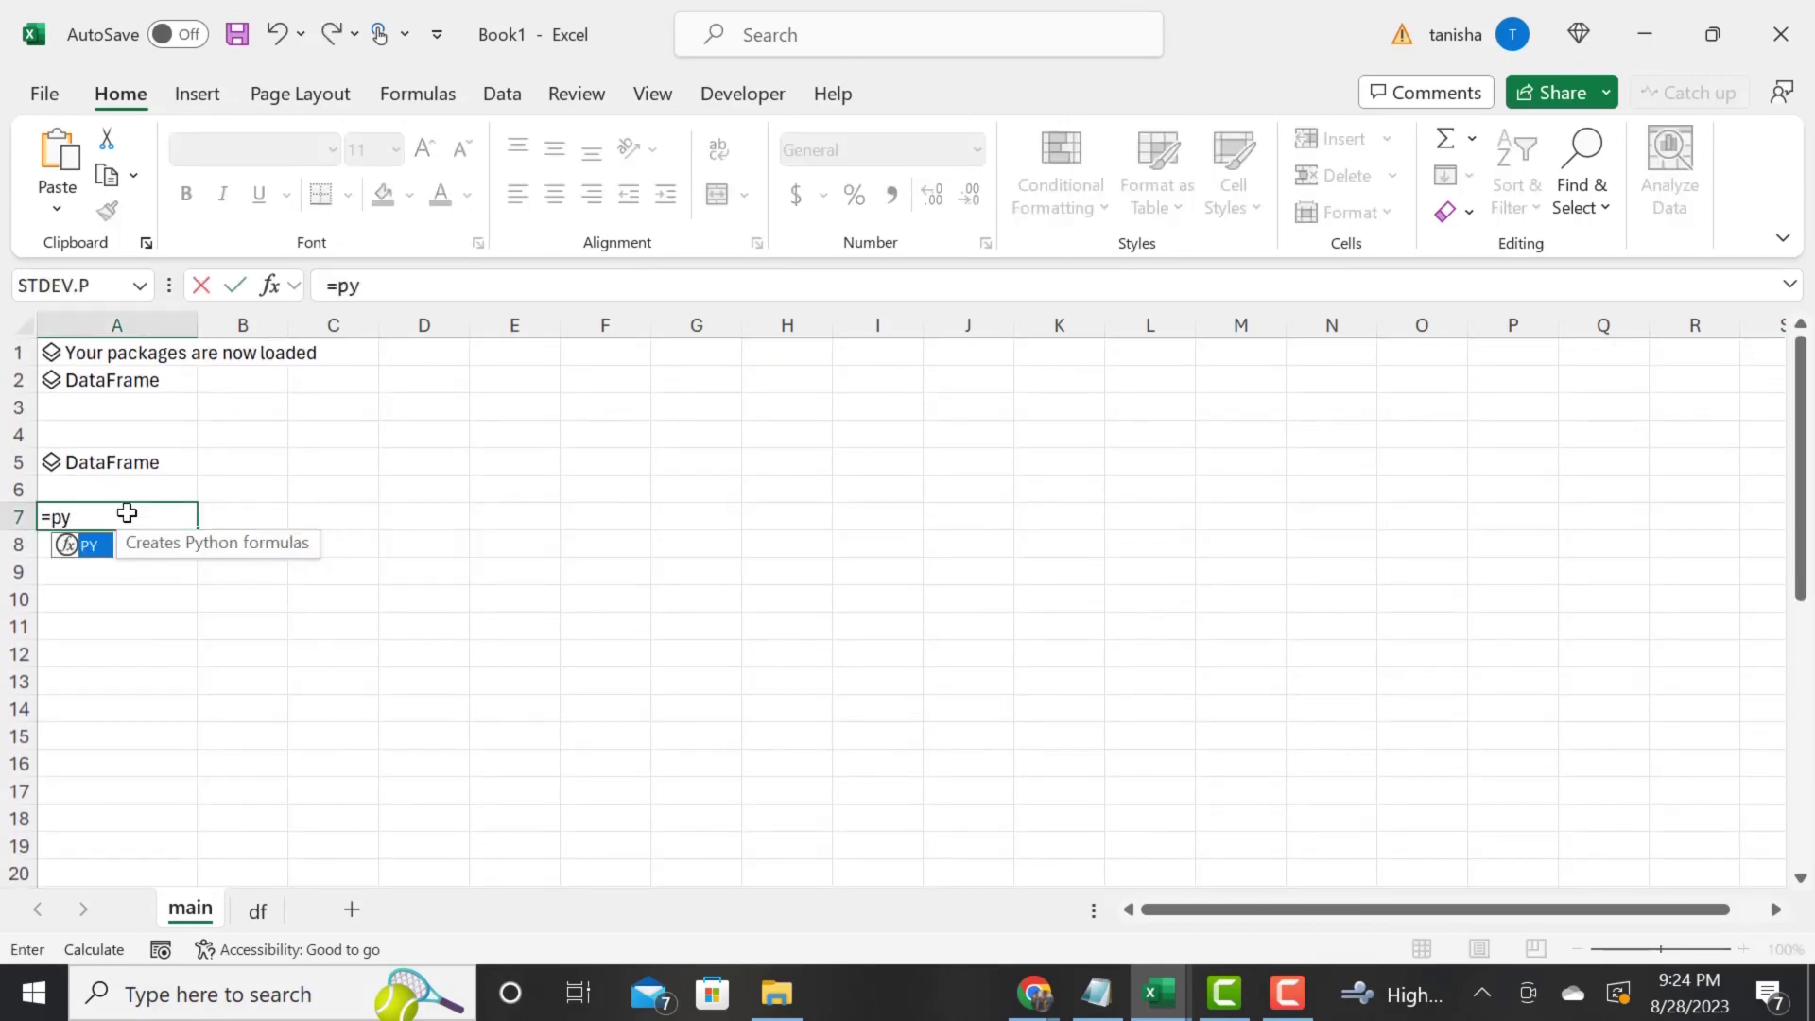
key(Tab)
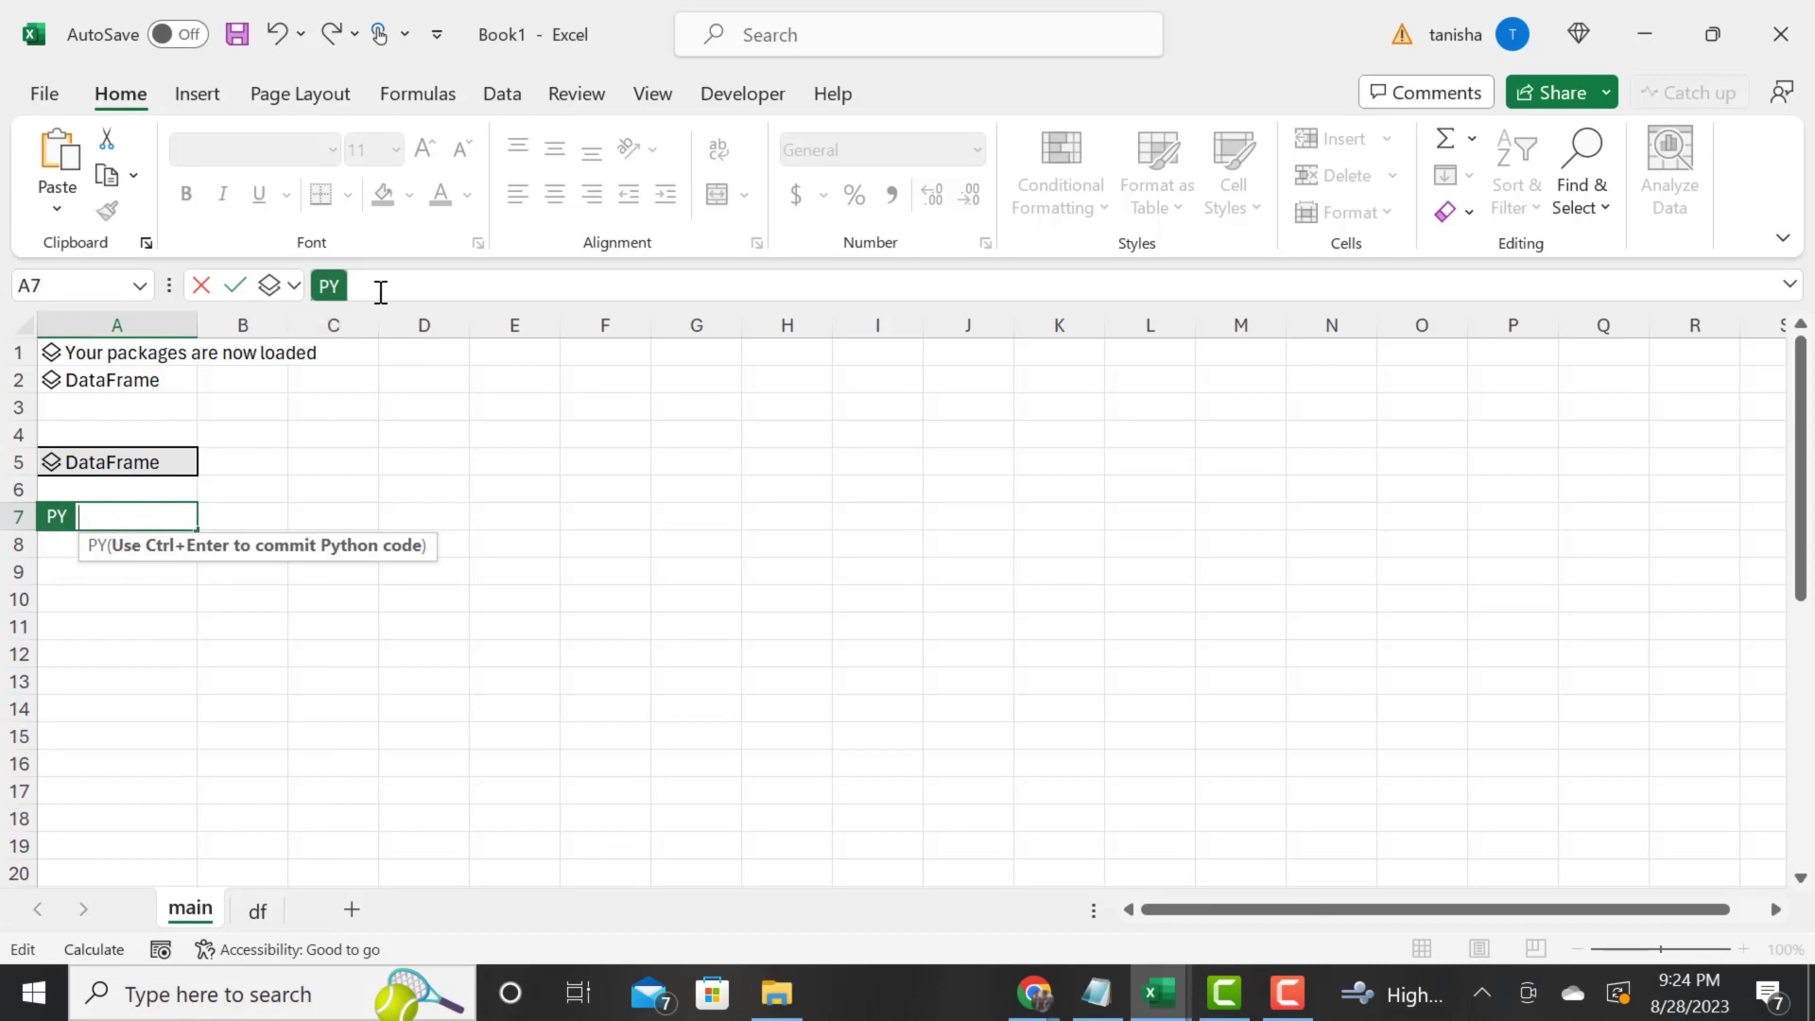
click(391, 284)
text(import seaborn as sns sns.set_theme(style="whitegrid")  penguins = sns.load_dataset("penguins")  # Draw a nested barplot by species and sex g = sns.catplot(     data=penguins, kind="bar",     x="species", y="body_mass_g", hue="sex",     errorbar="sd", palette="dark", alpha=.6, height=6 ) g.despine(left=True) g.set_axis_labels("", "Body mass (g)") g.legend.set_title(""))
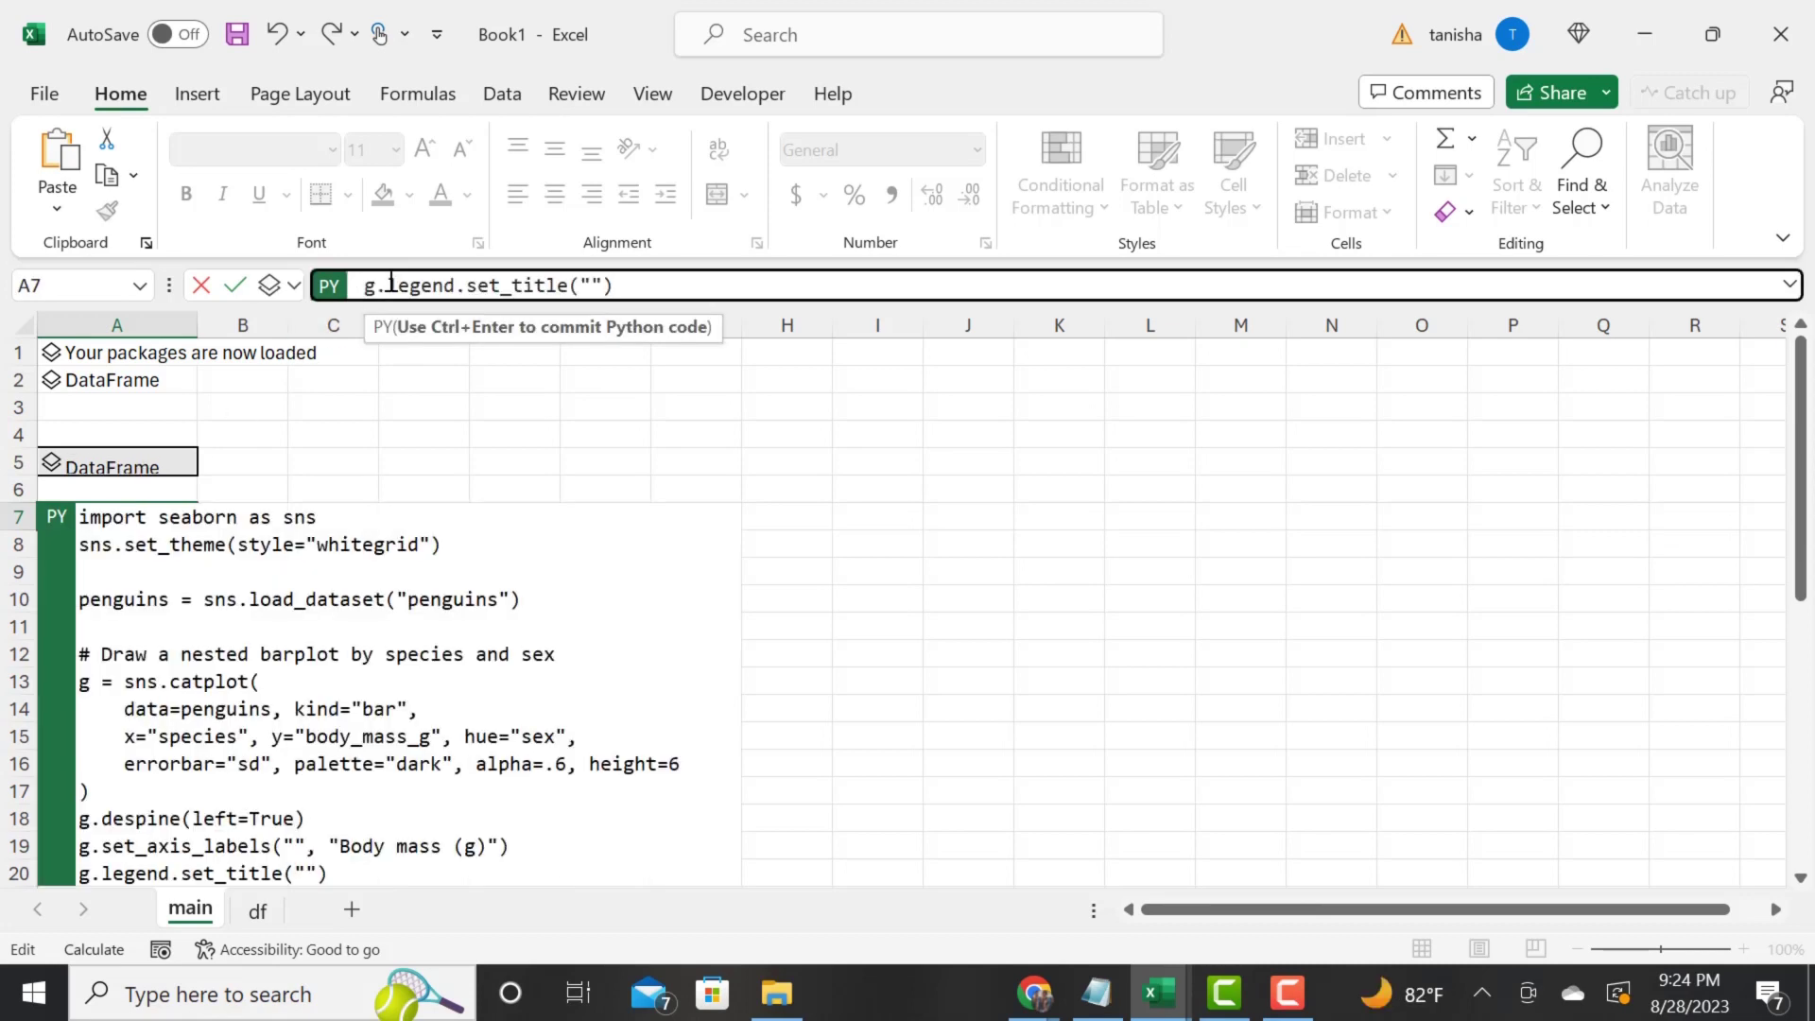
click(1789, 285)
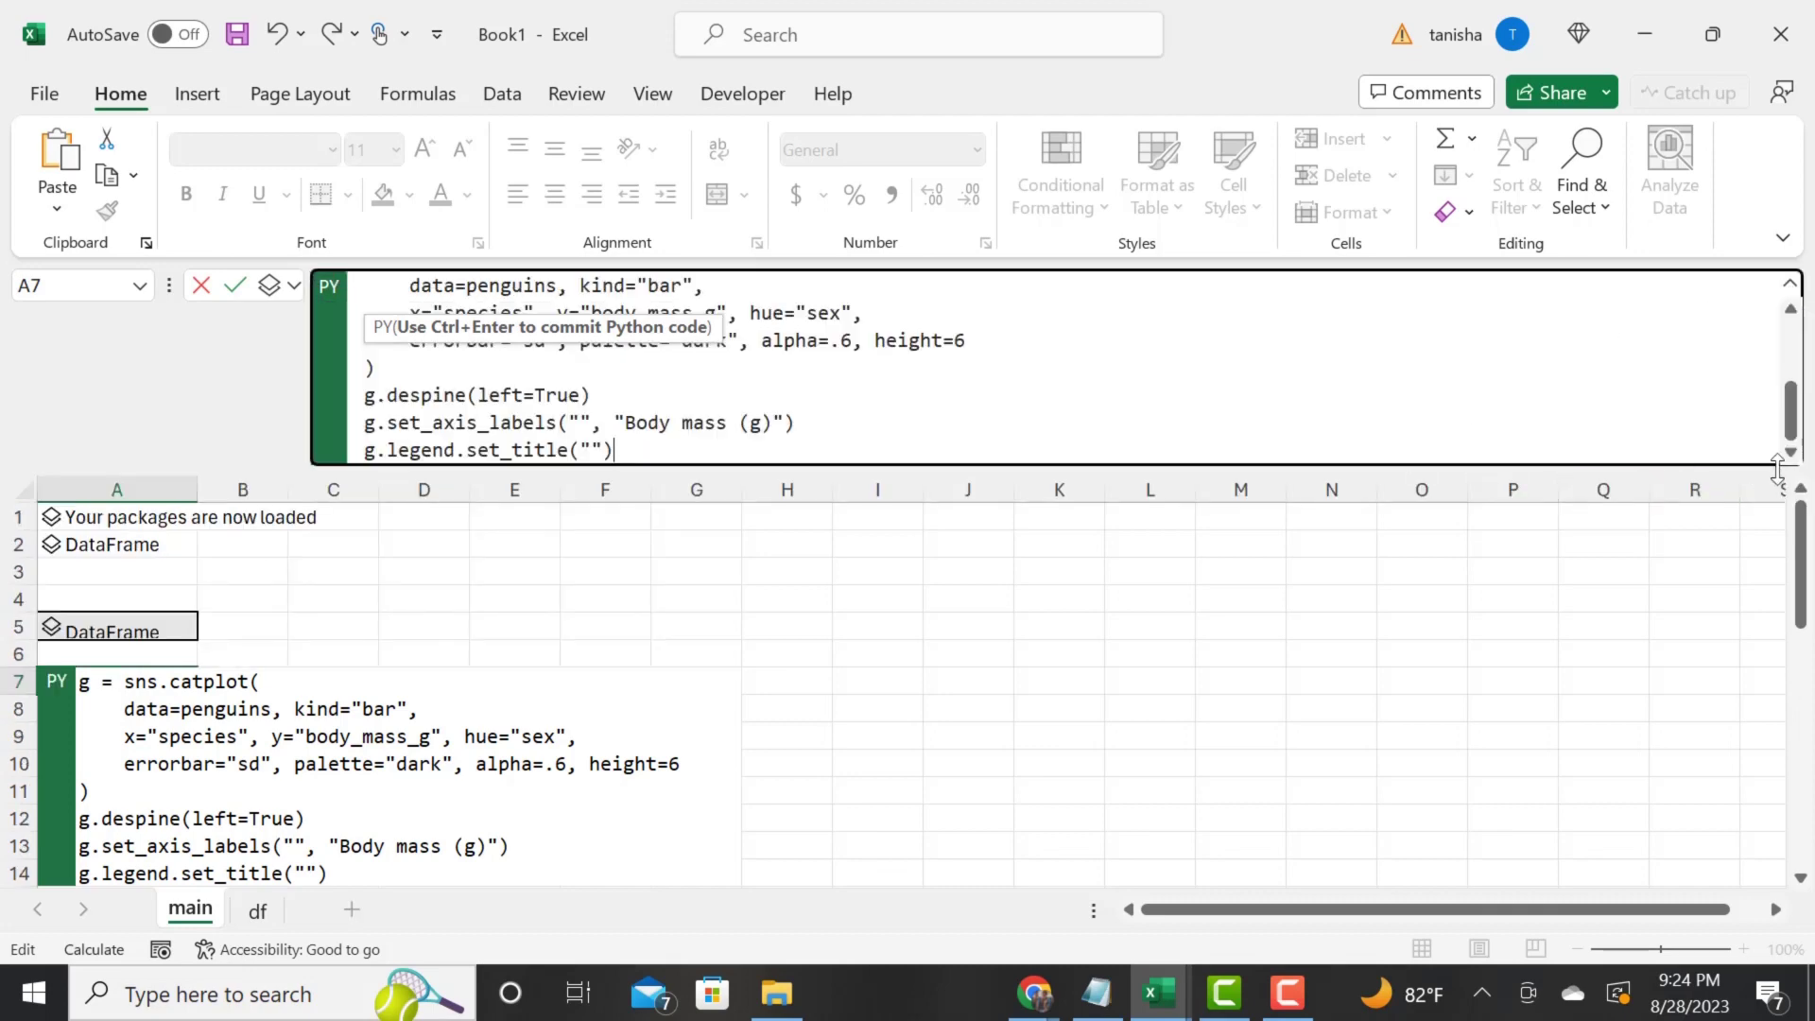
- Remove the import seaborn and penguins-loading lines and change data=penguins to df
drag(1768, 553, 1768, 765)
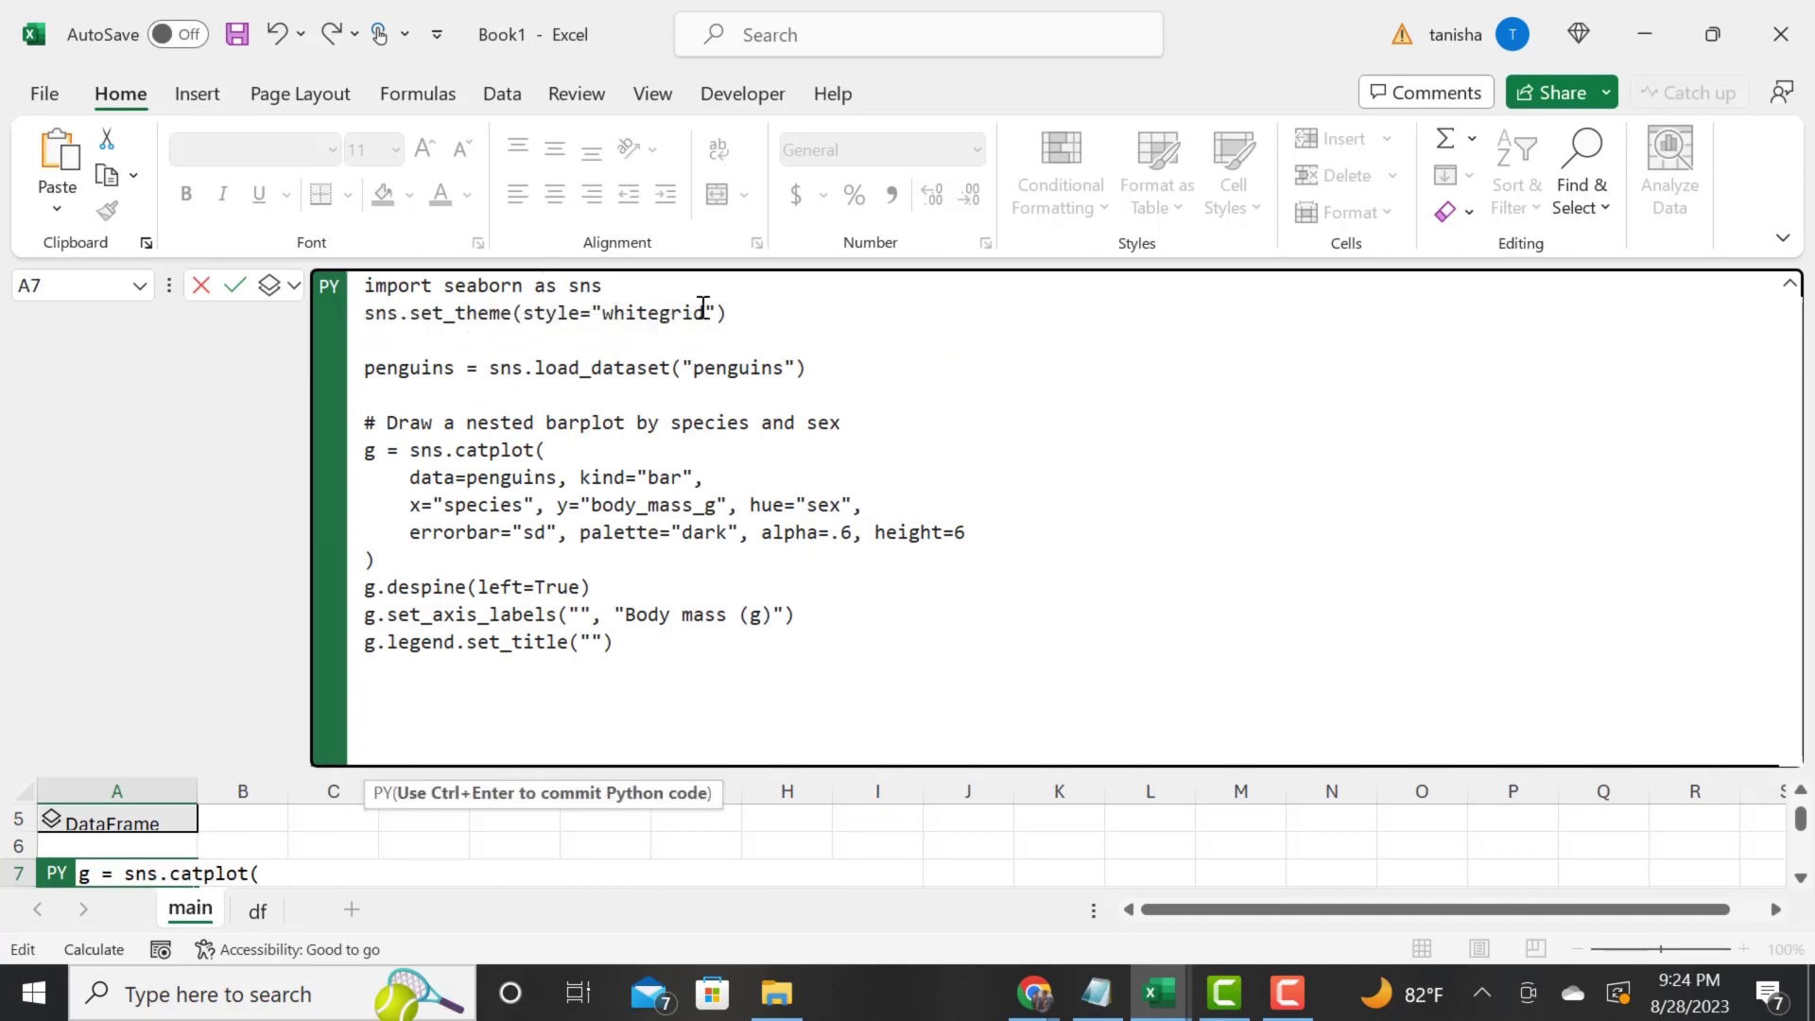
triple_click(333, 285)
key(BackSpace)
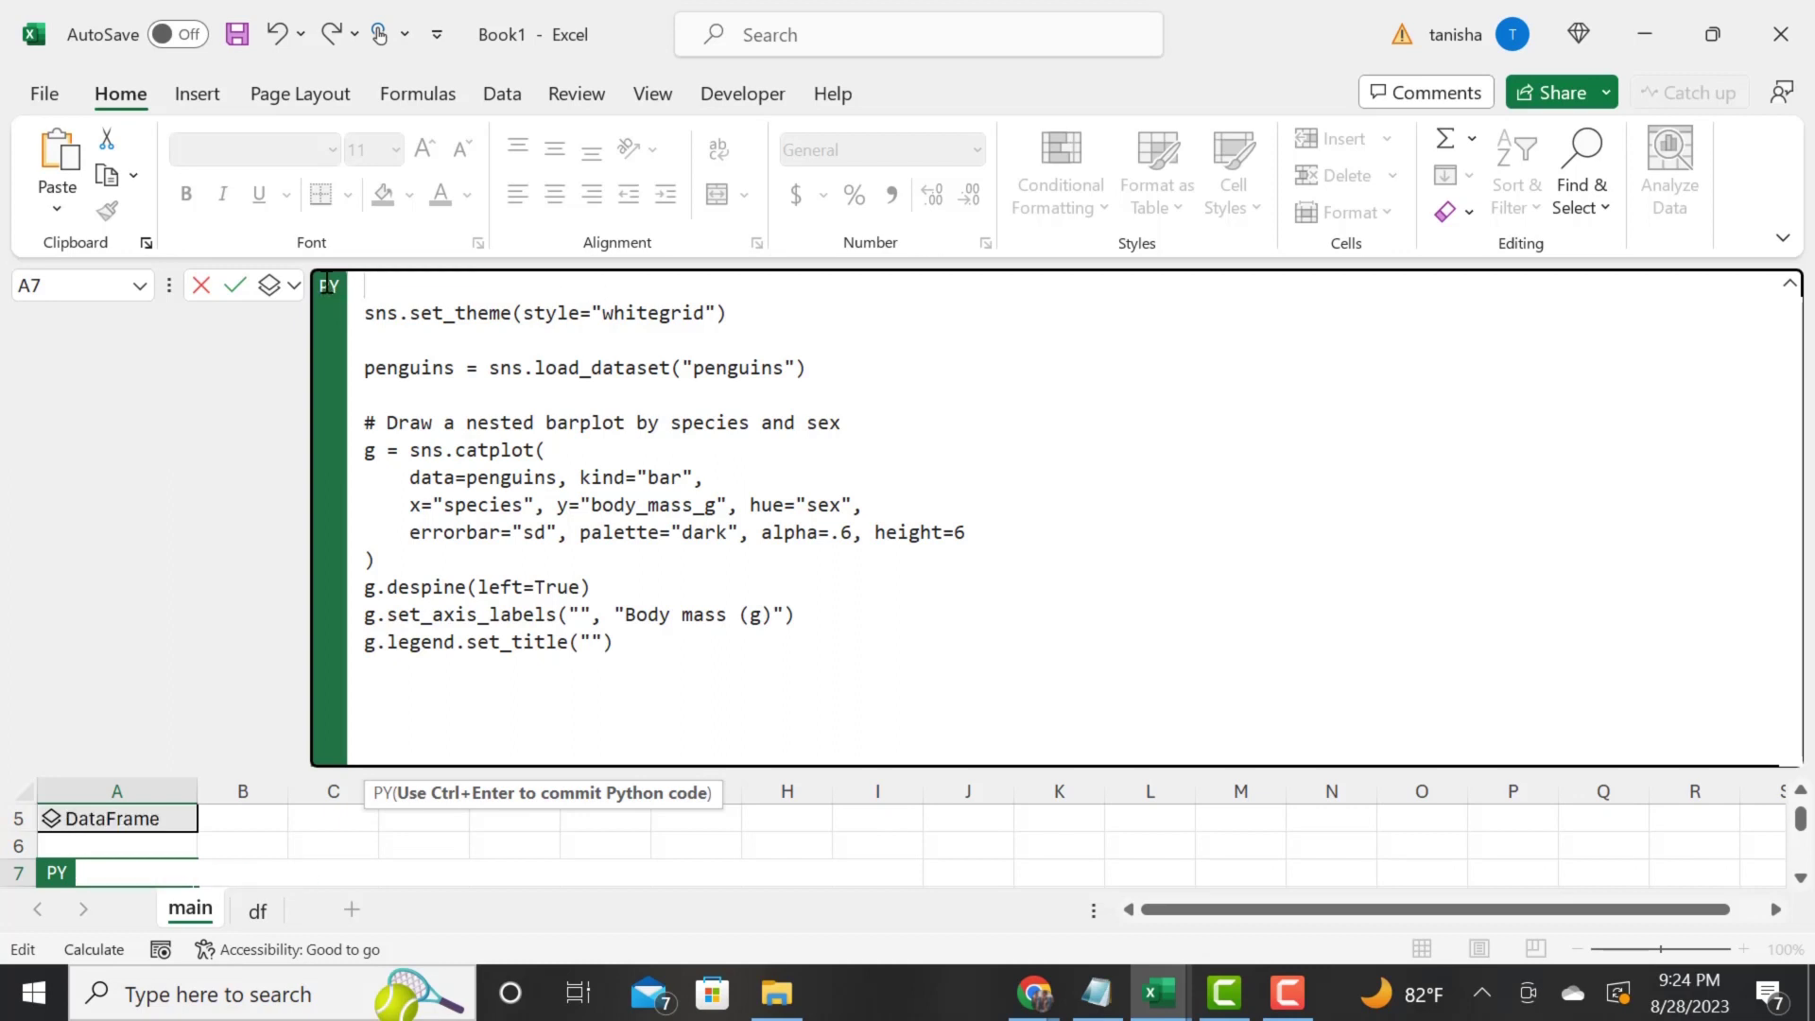
triple_click(586, 371)
key(BackSpace)
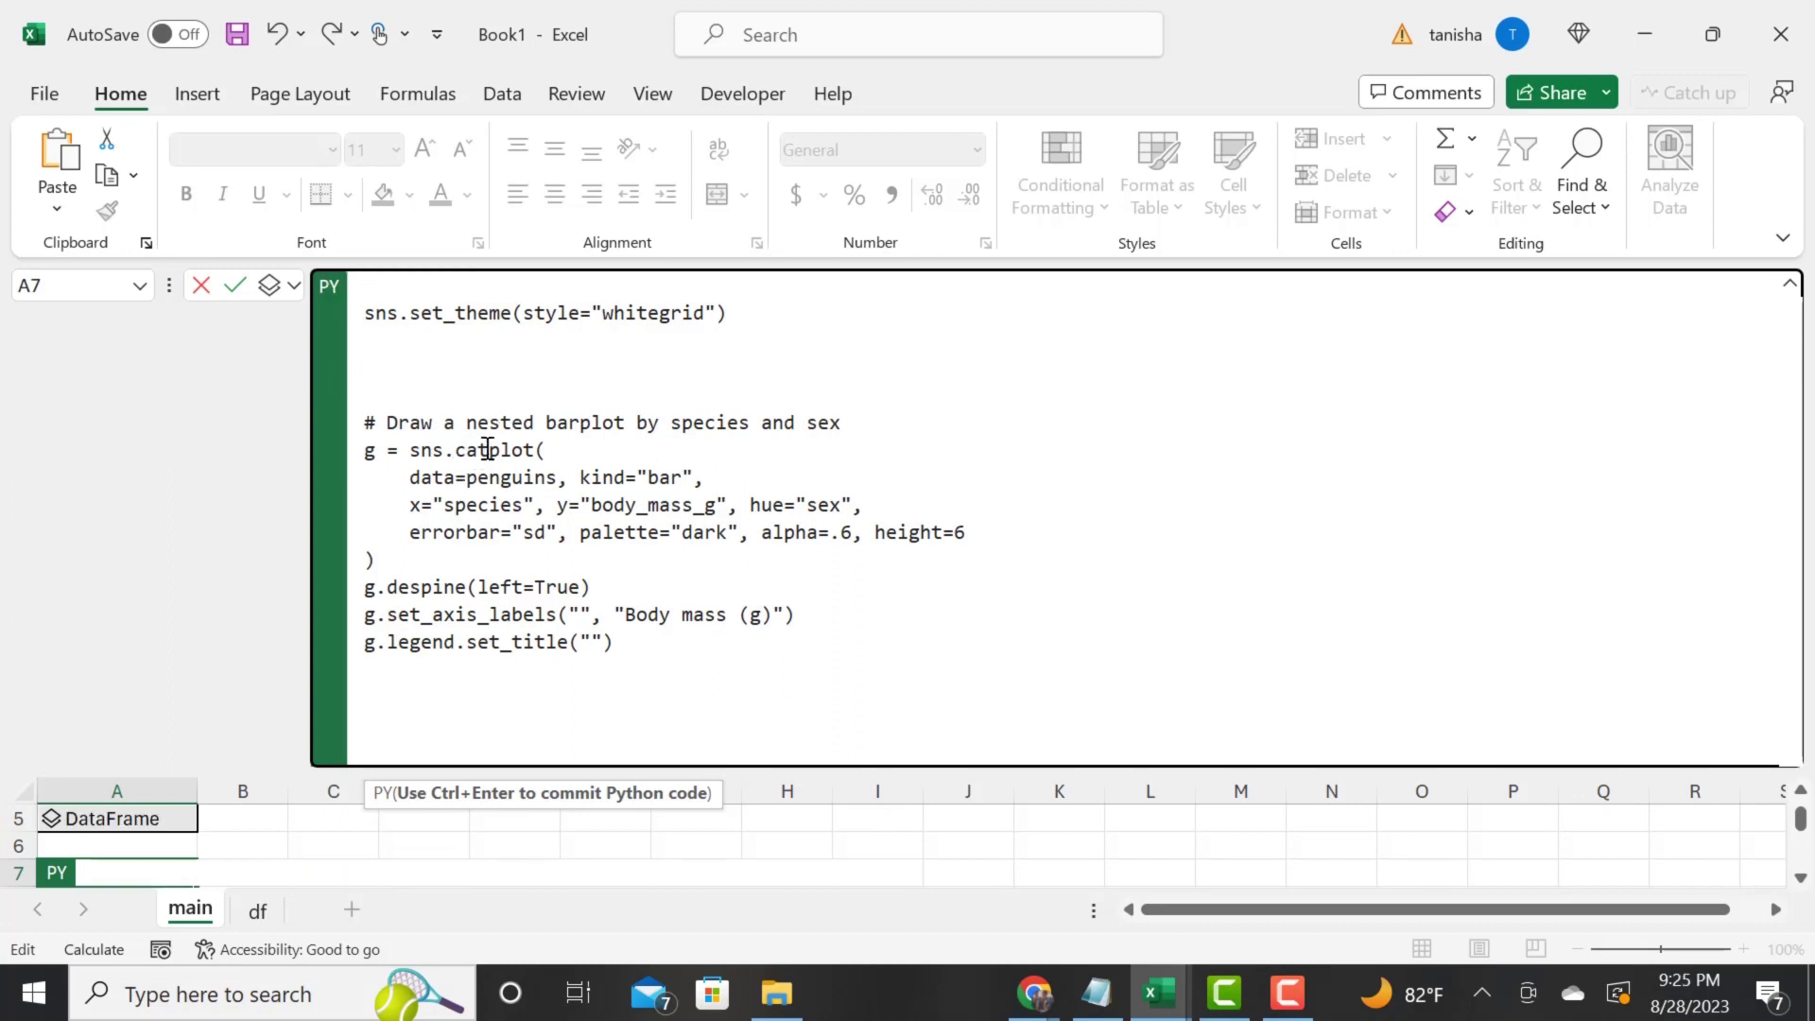
click(557, 478)
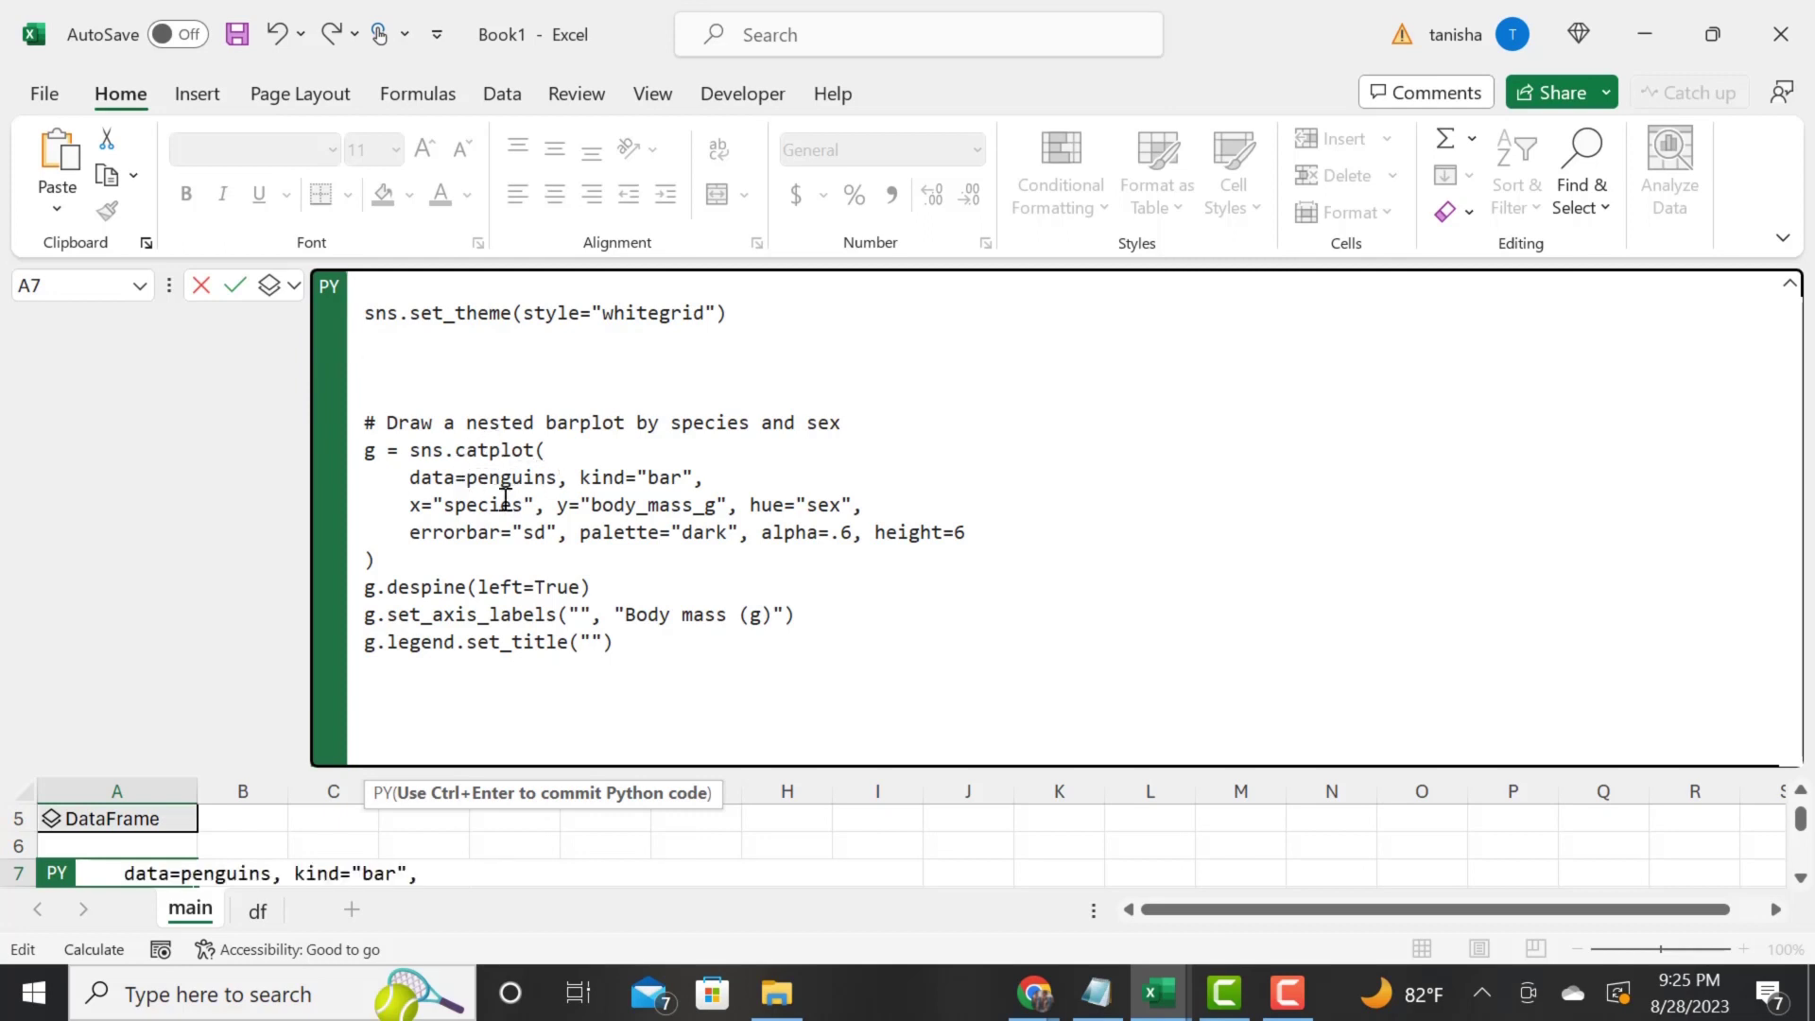
key(BackSpace)
key(BackSpace)
key(BackSpace)
key(BackSpace)
key(BackSpace)
key(BackSpace)
key(BackSpace)
key(BackSpace)
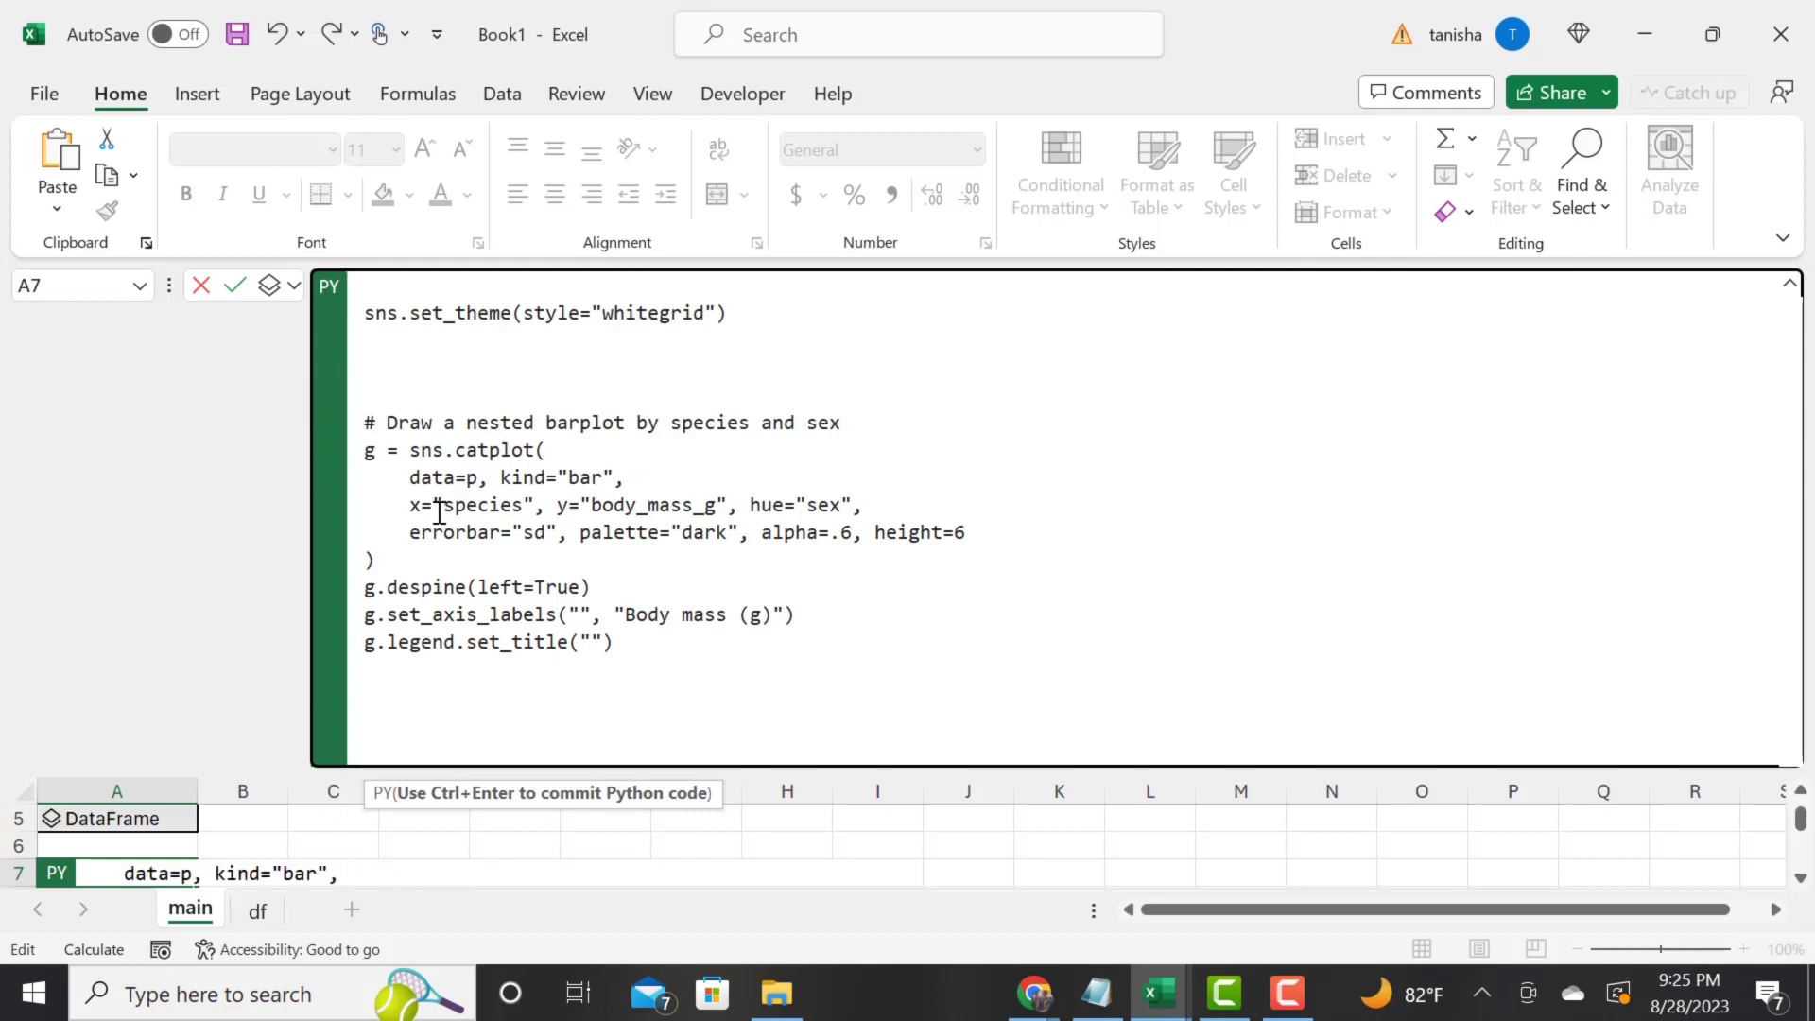
text(df)
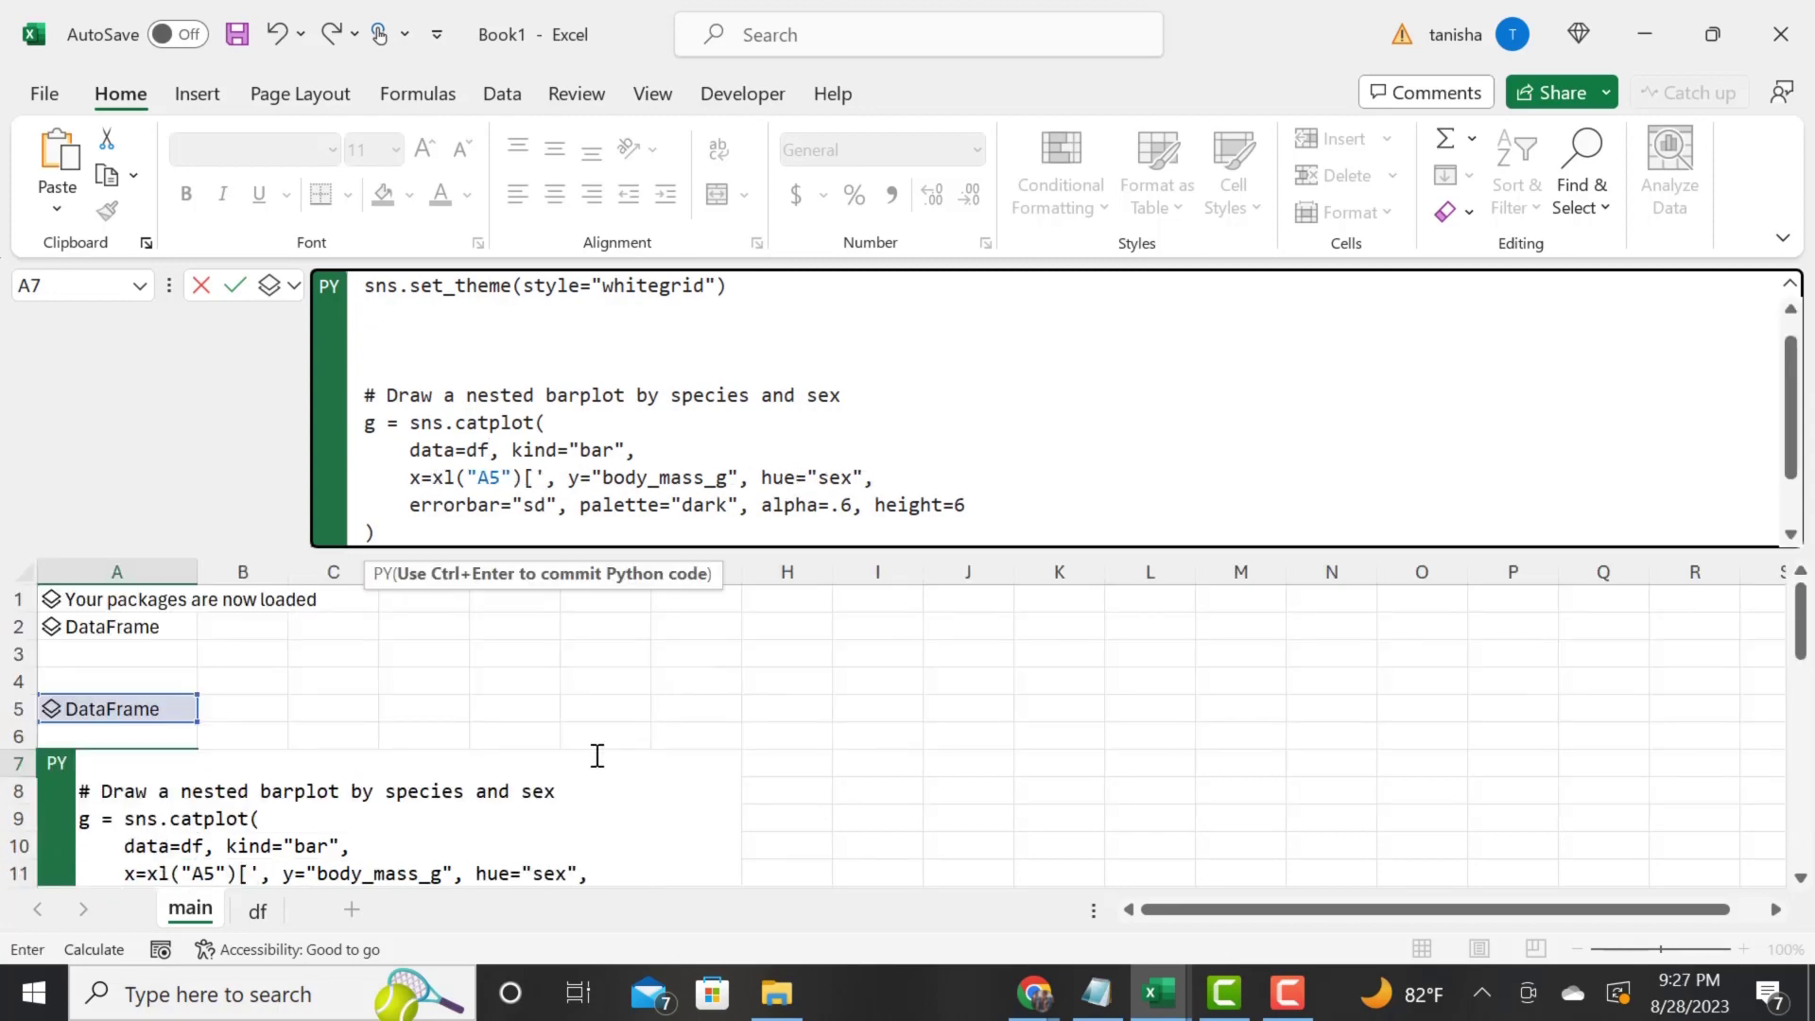
- Delete all the Python code from A7's editor after the ValueError
scroll(598, 757, down, 7)
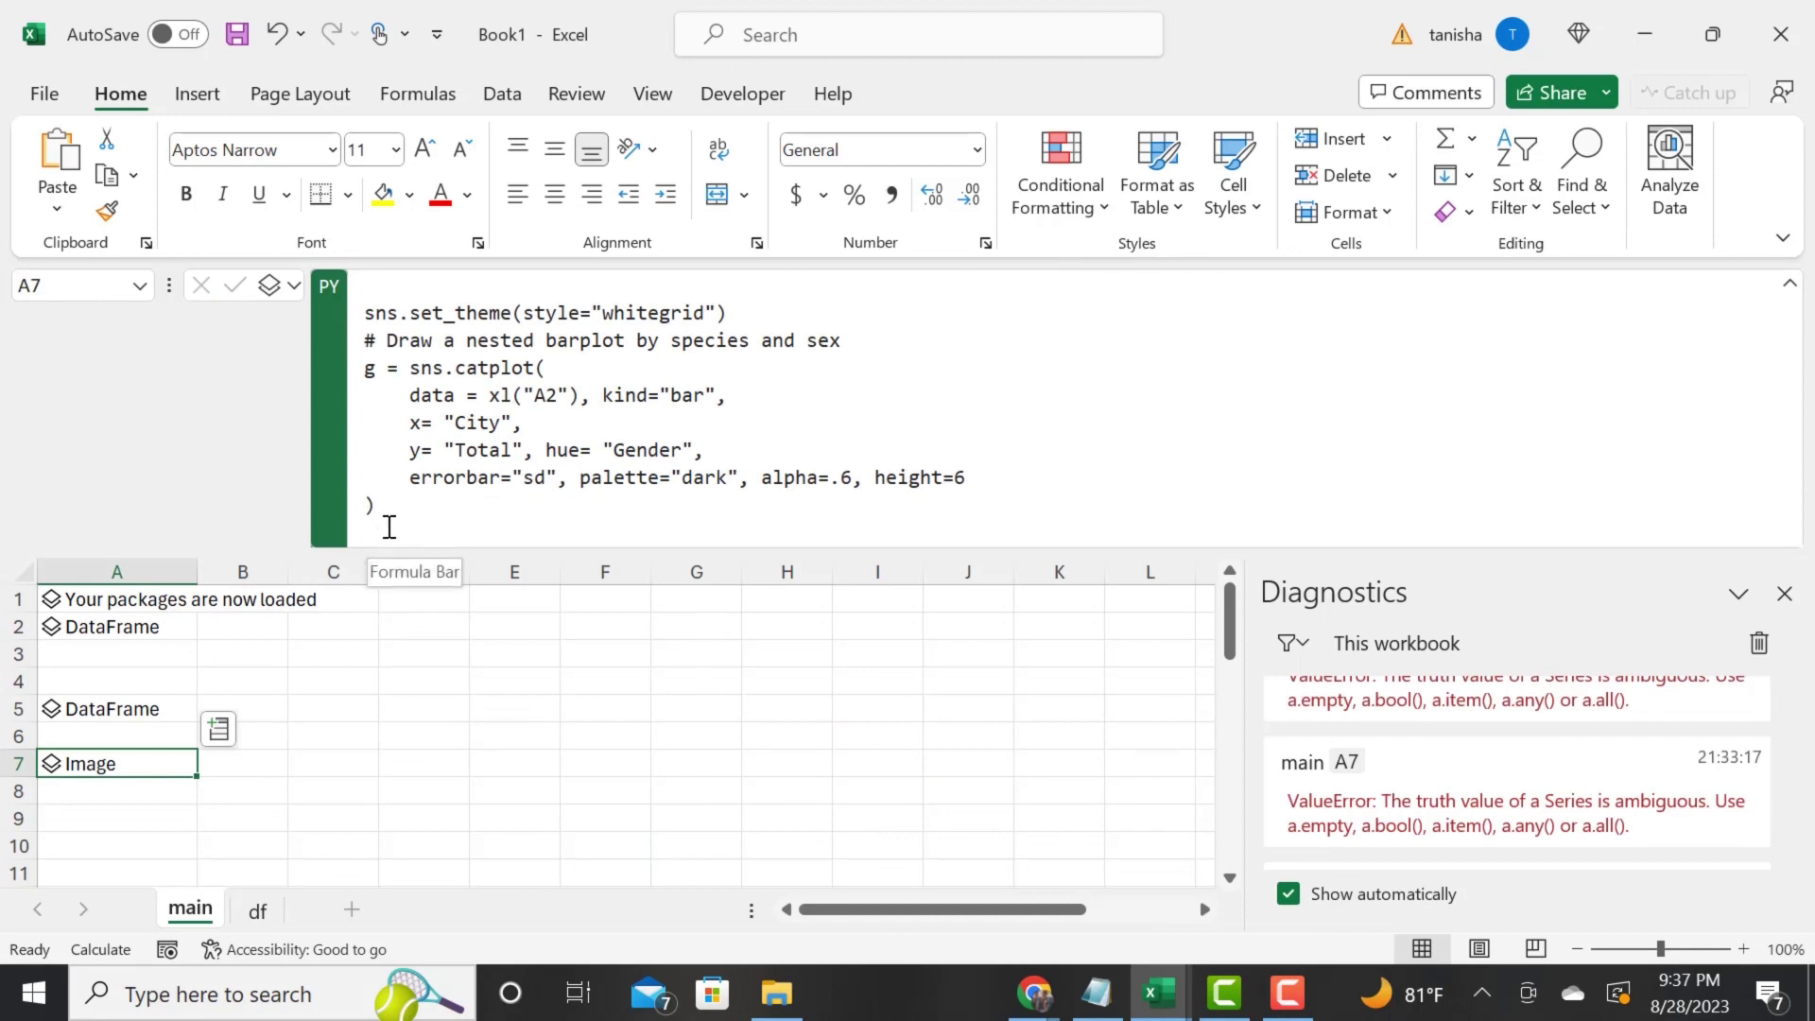
drag(385, 519, 340, 272)
key(Delete)
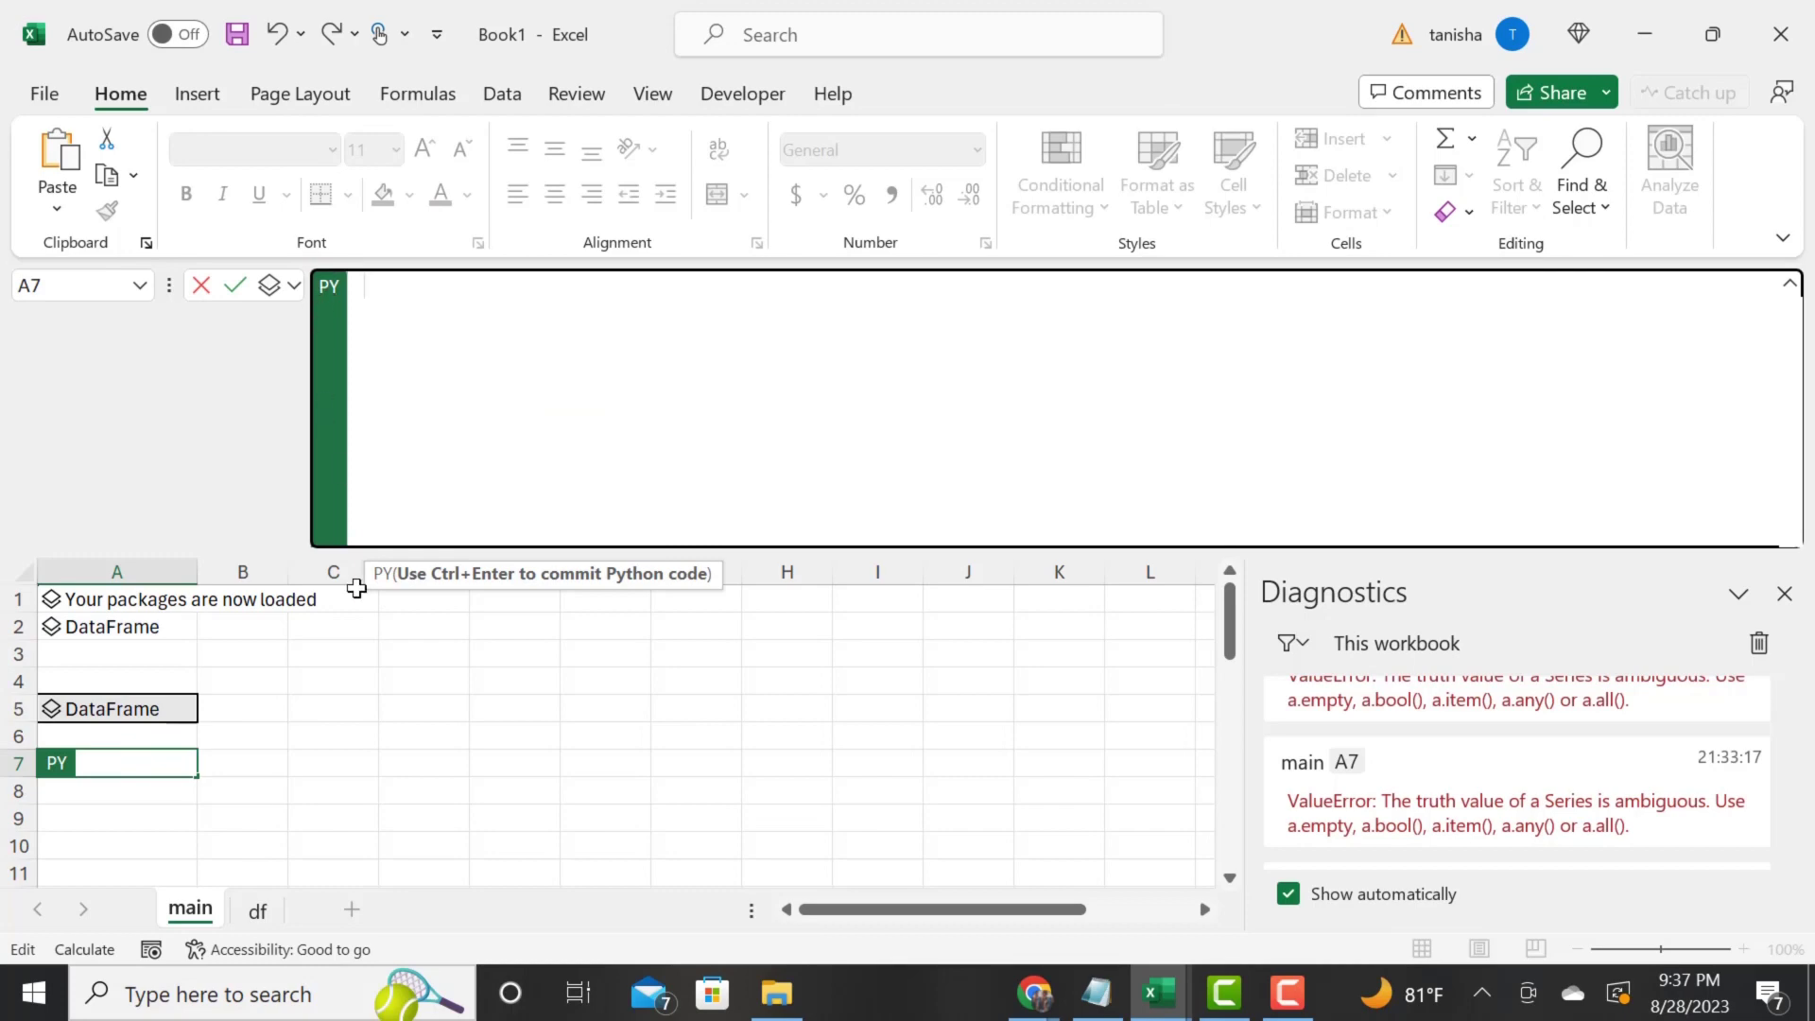
- Paste the seaborn grouped barplot example code from Chrome into A7 again
click(1040, 1004)
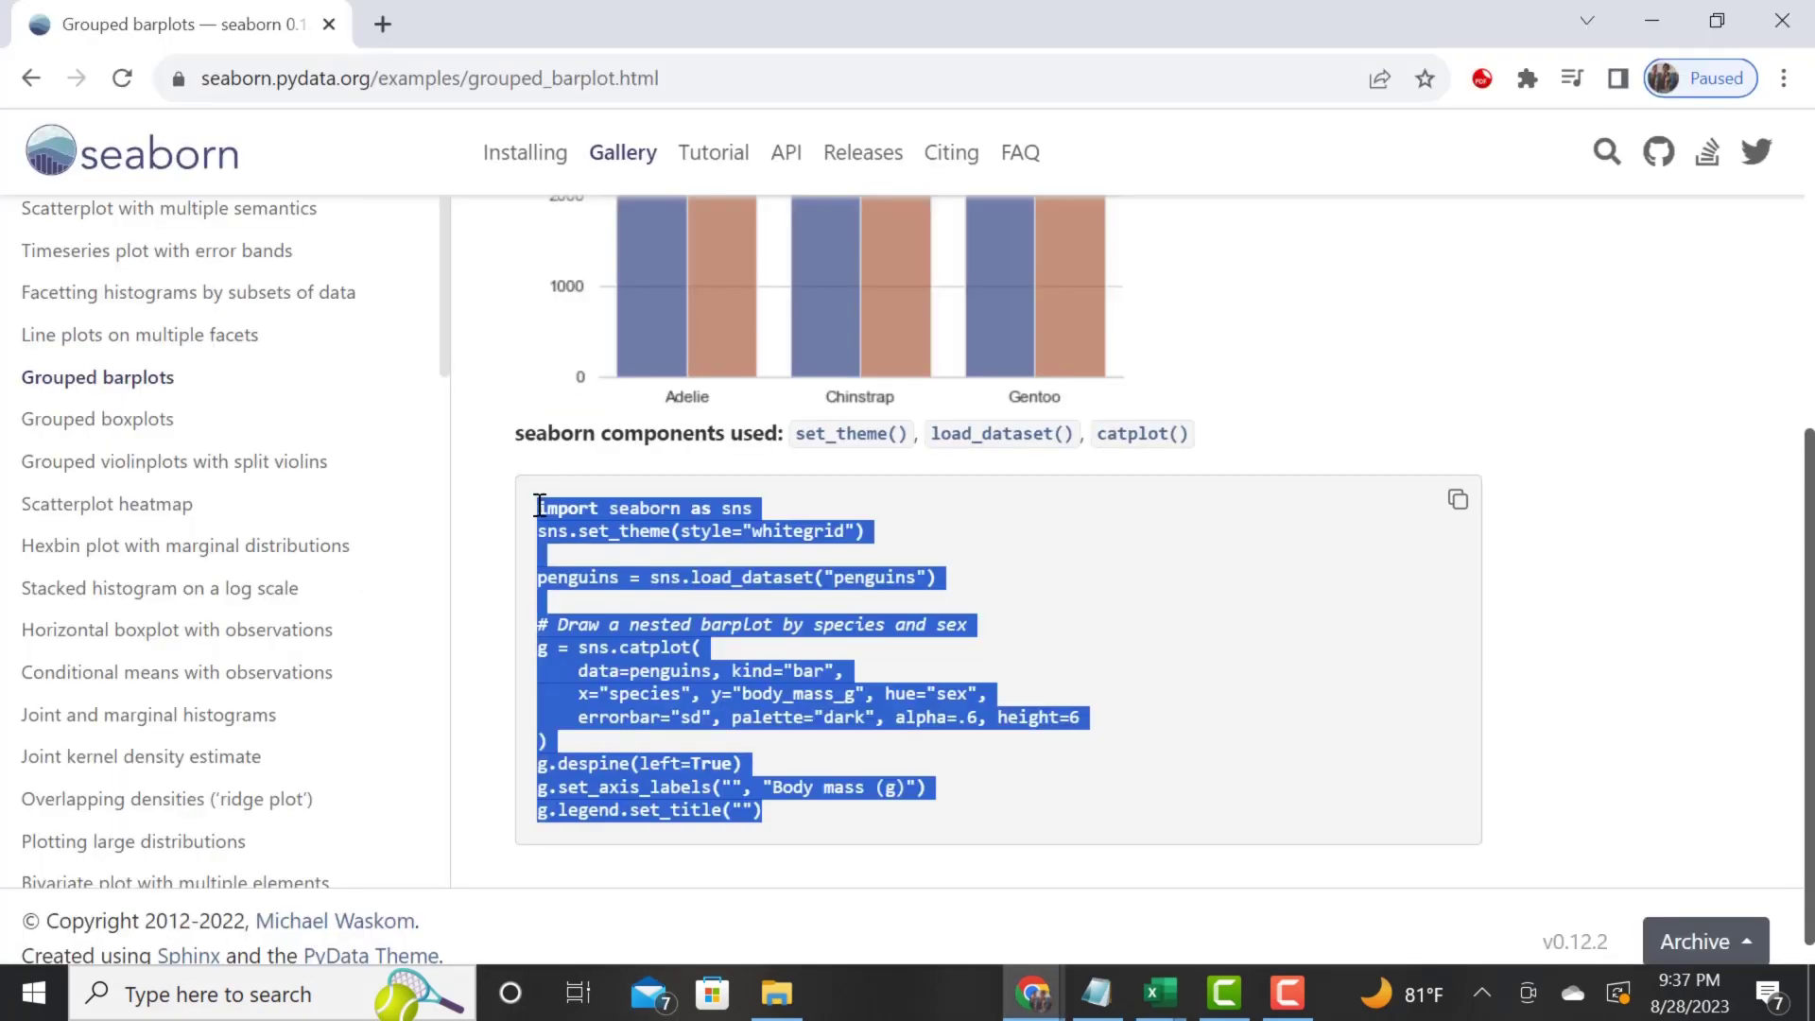
click(1161, 993)
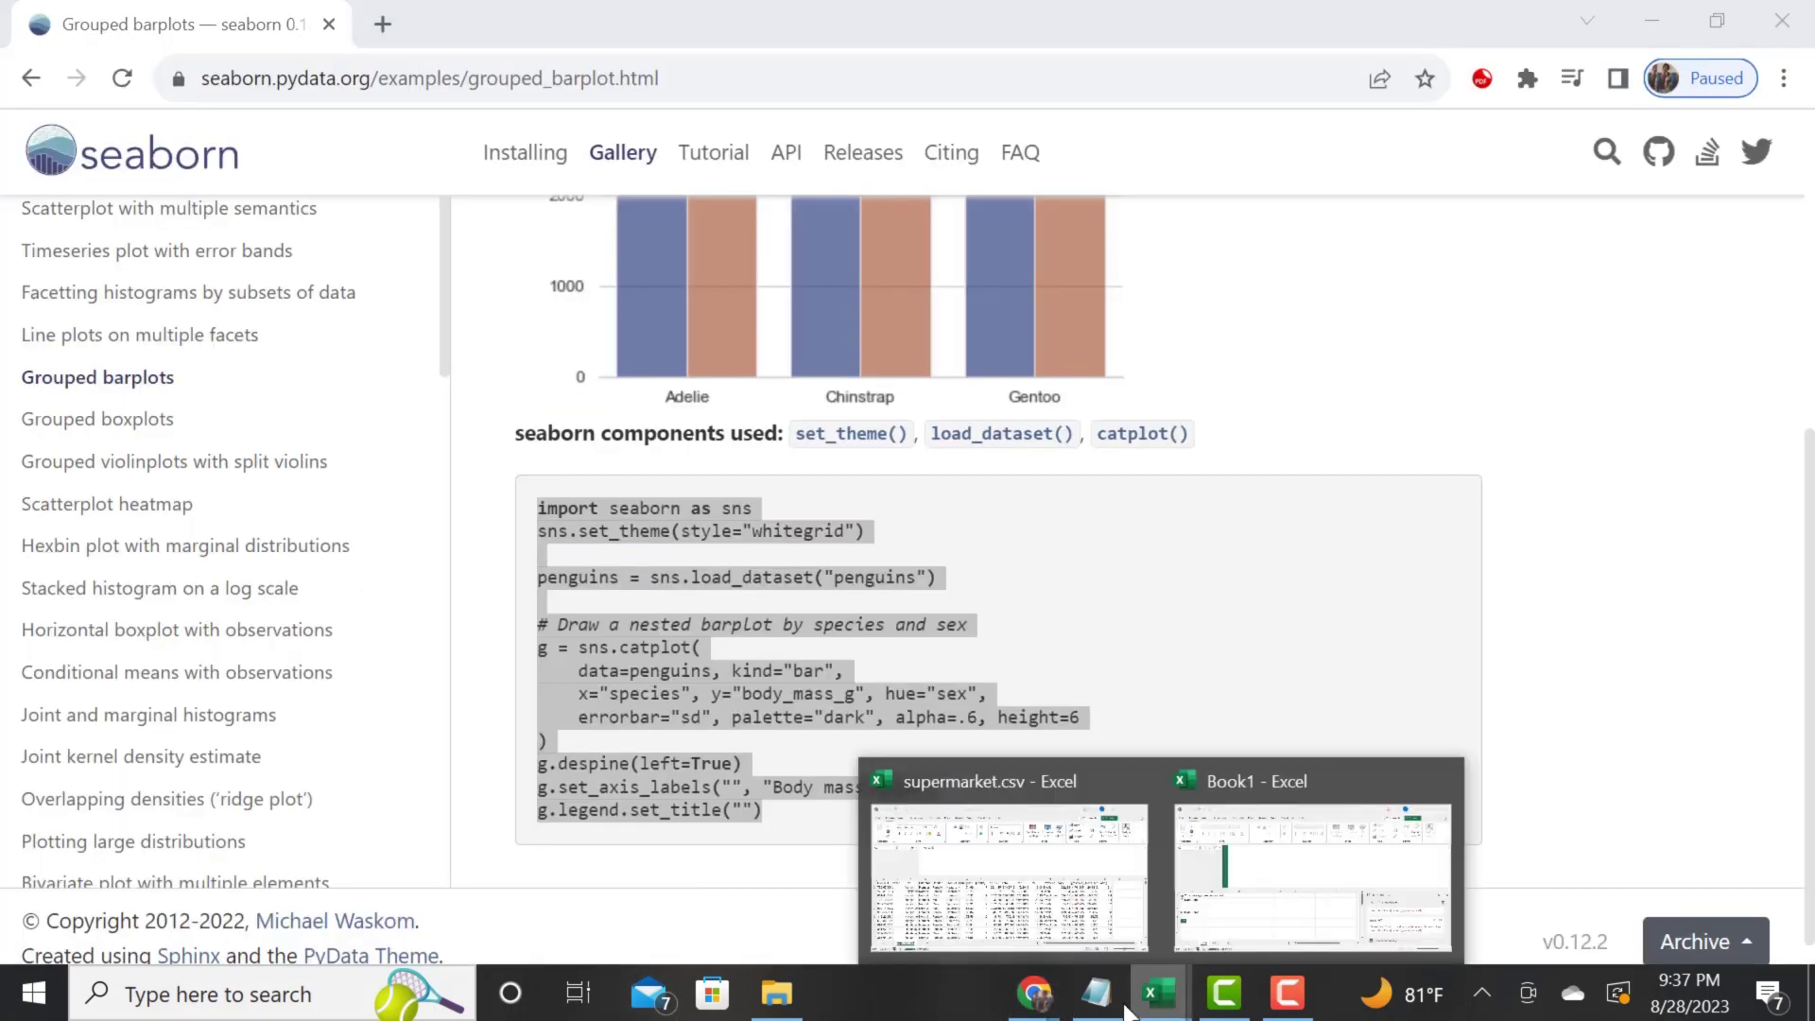
click(1574, 870)
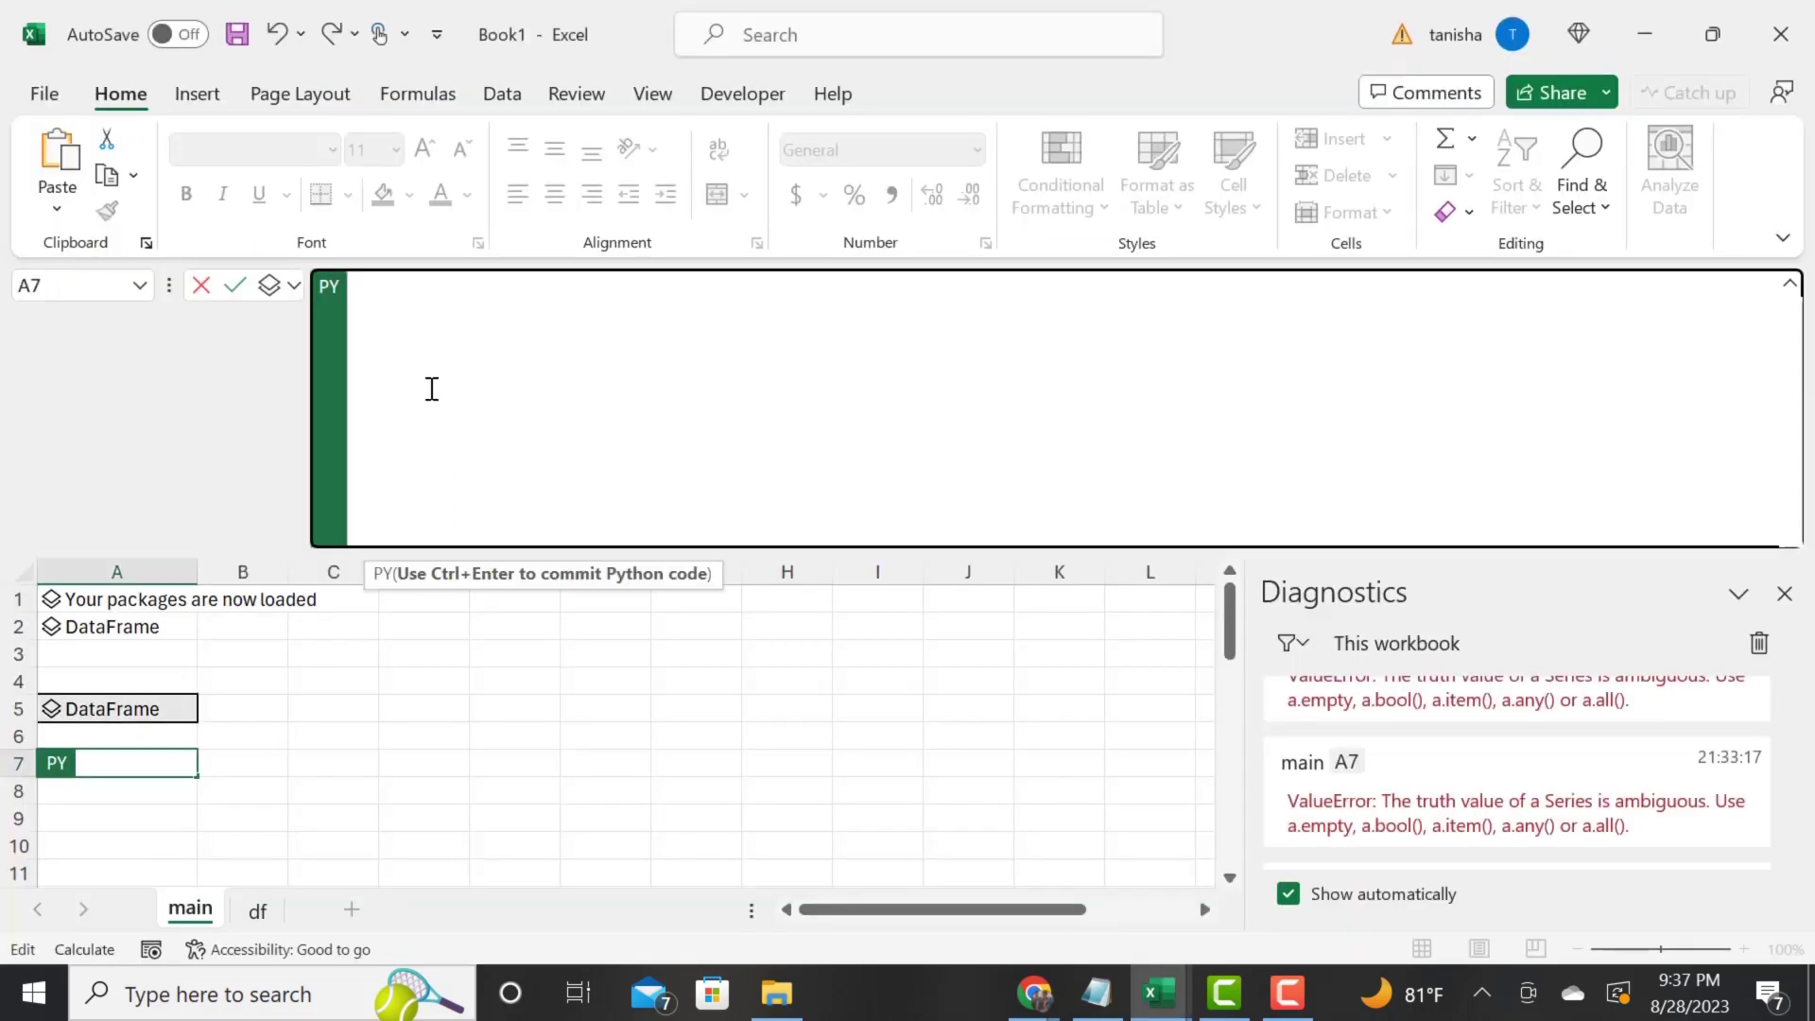
text(import seaborn as sns sns.set_theme(style="whitegrid")  penguins = sns.load_dataset("penguins")  # Draw a nested barplot by species and sex g = sns.catplot(     data=penguins, kind="bar",     x="species", y="body_mass_g", hue="sex",     errorbar="sd", palette="dark", alpha=.6, height=6 ) g.despine(left=True) g.set_axis_labels("", "Body mass (g)") g.legend.set_title(""))
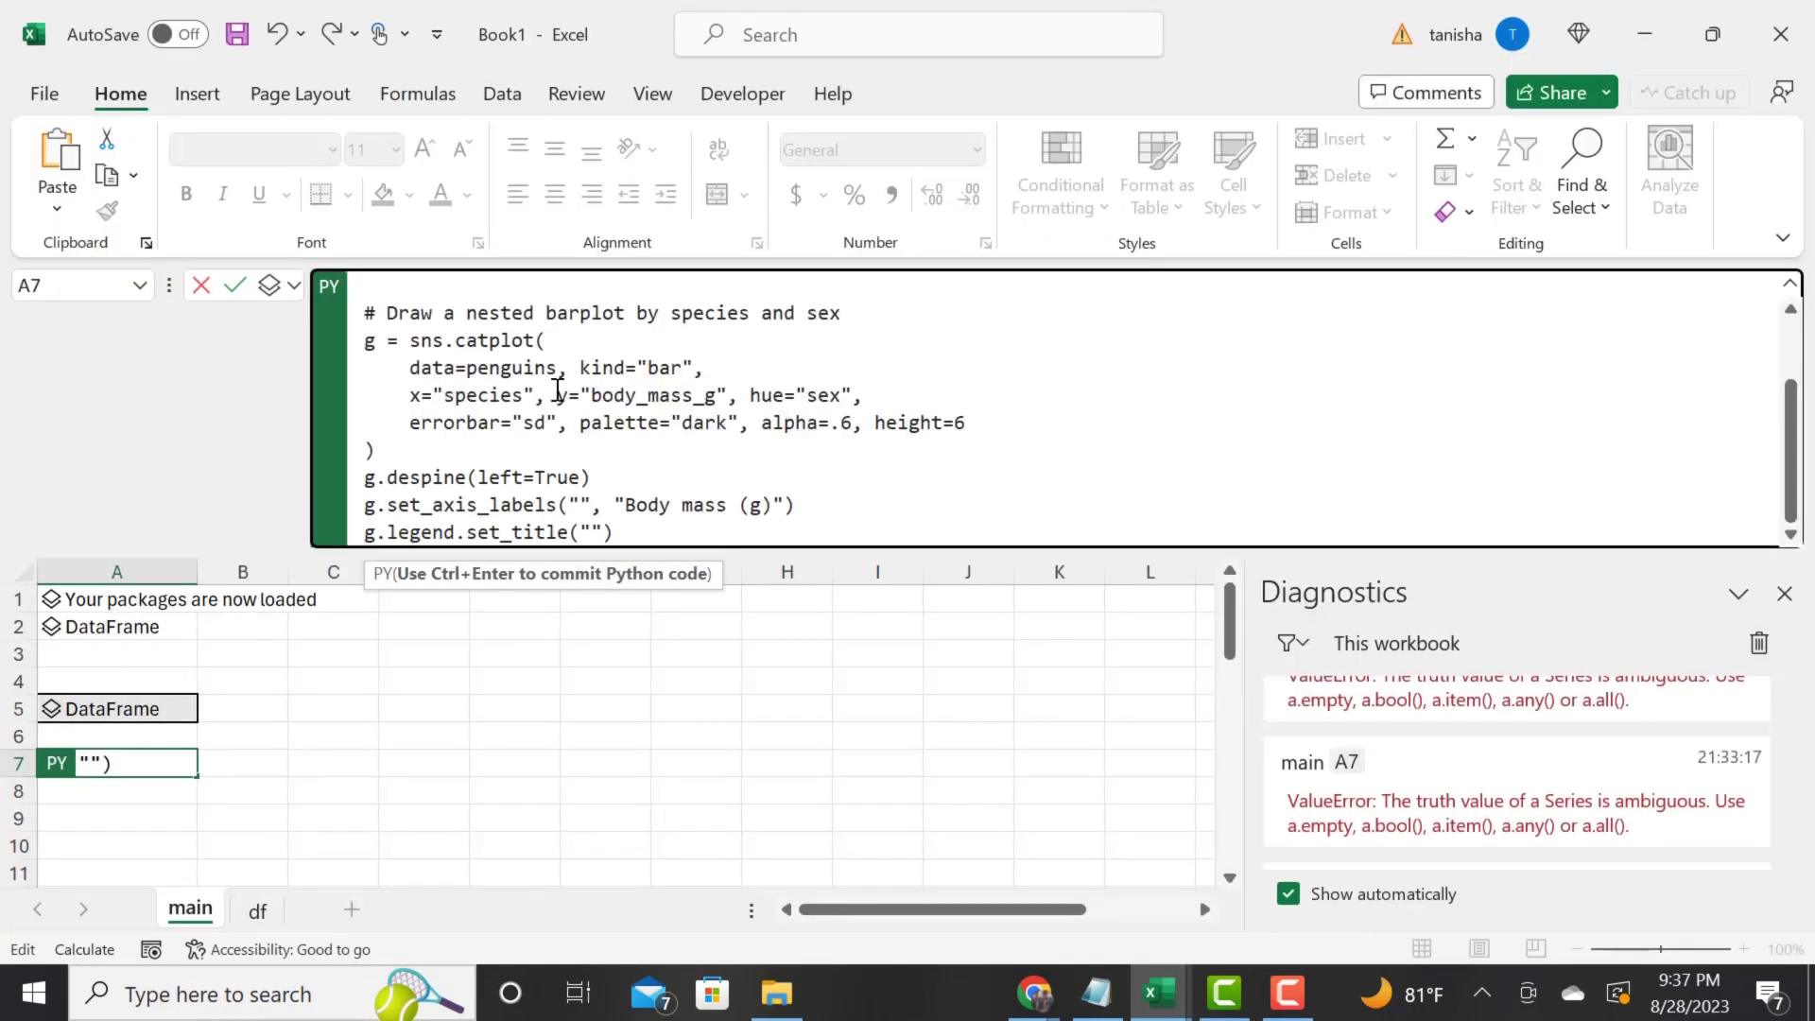
- Delete the import seaborn and penguins dataset-loading lines, keeping the blank line after set_theme
key(ctrl+a)
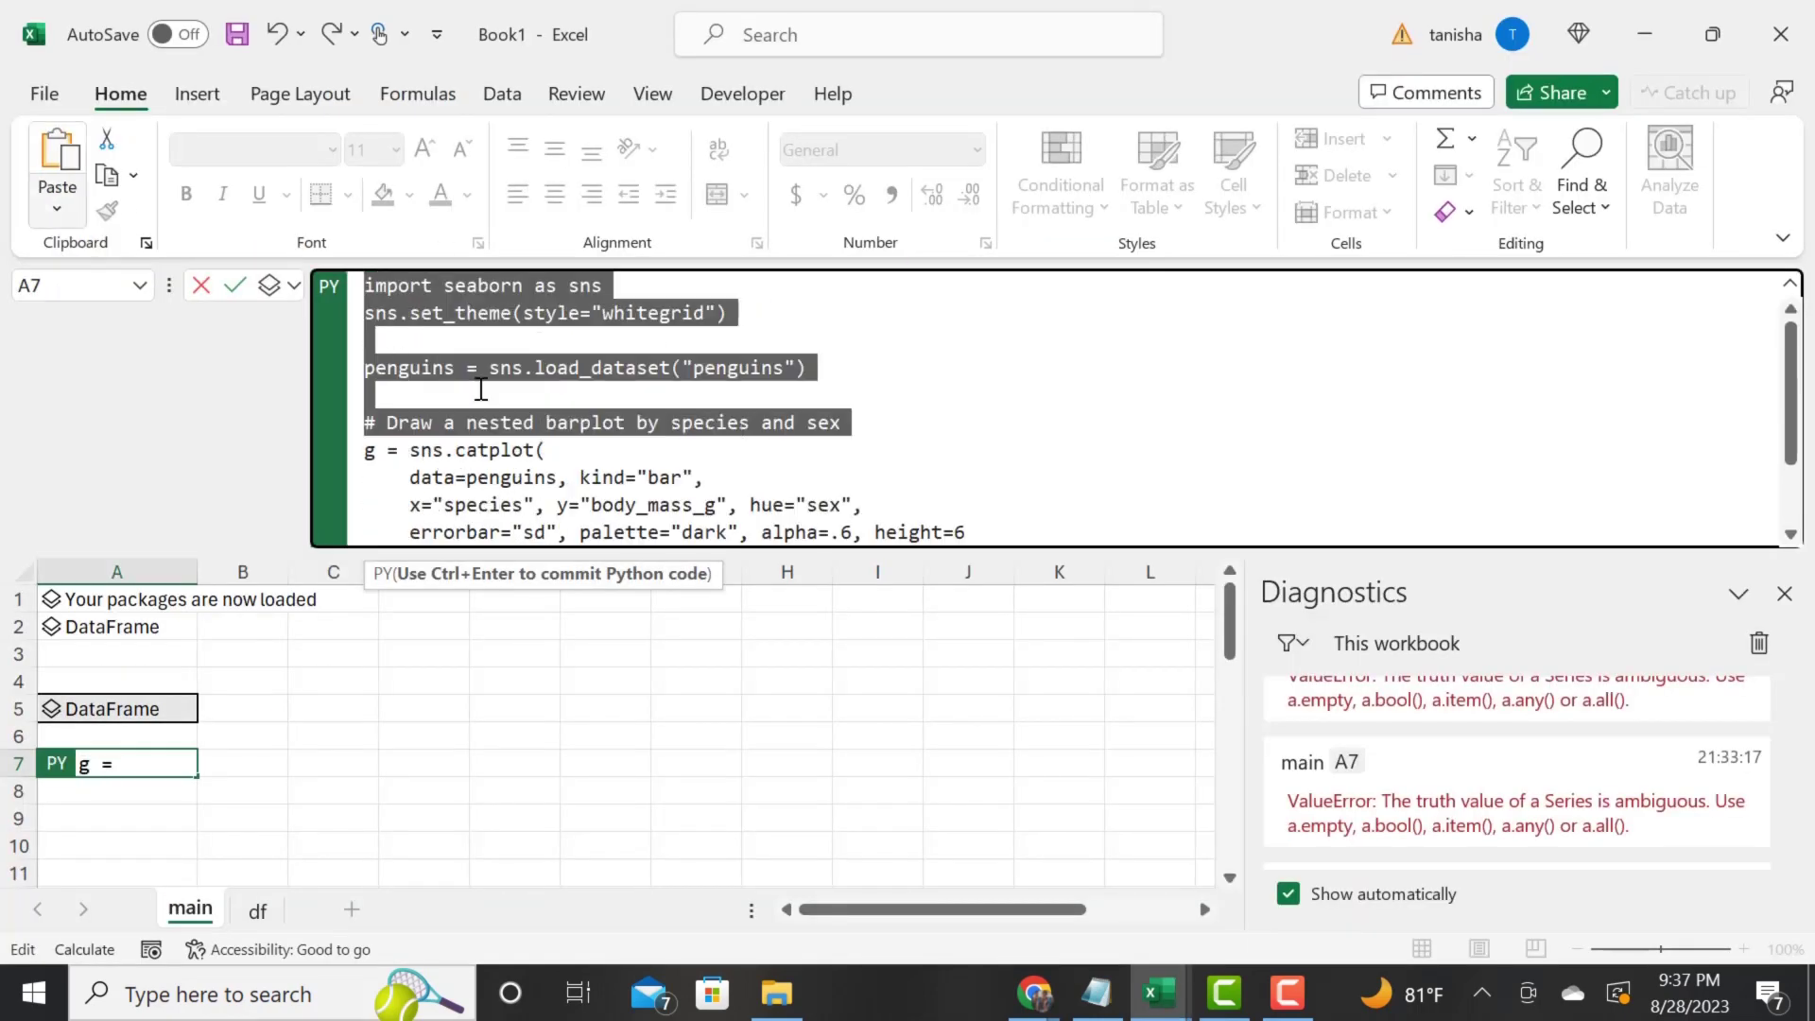
click(692, 342)
key(Down)
key(Down)
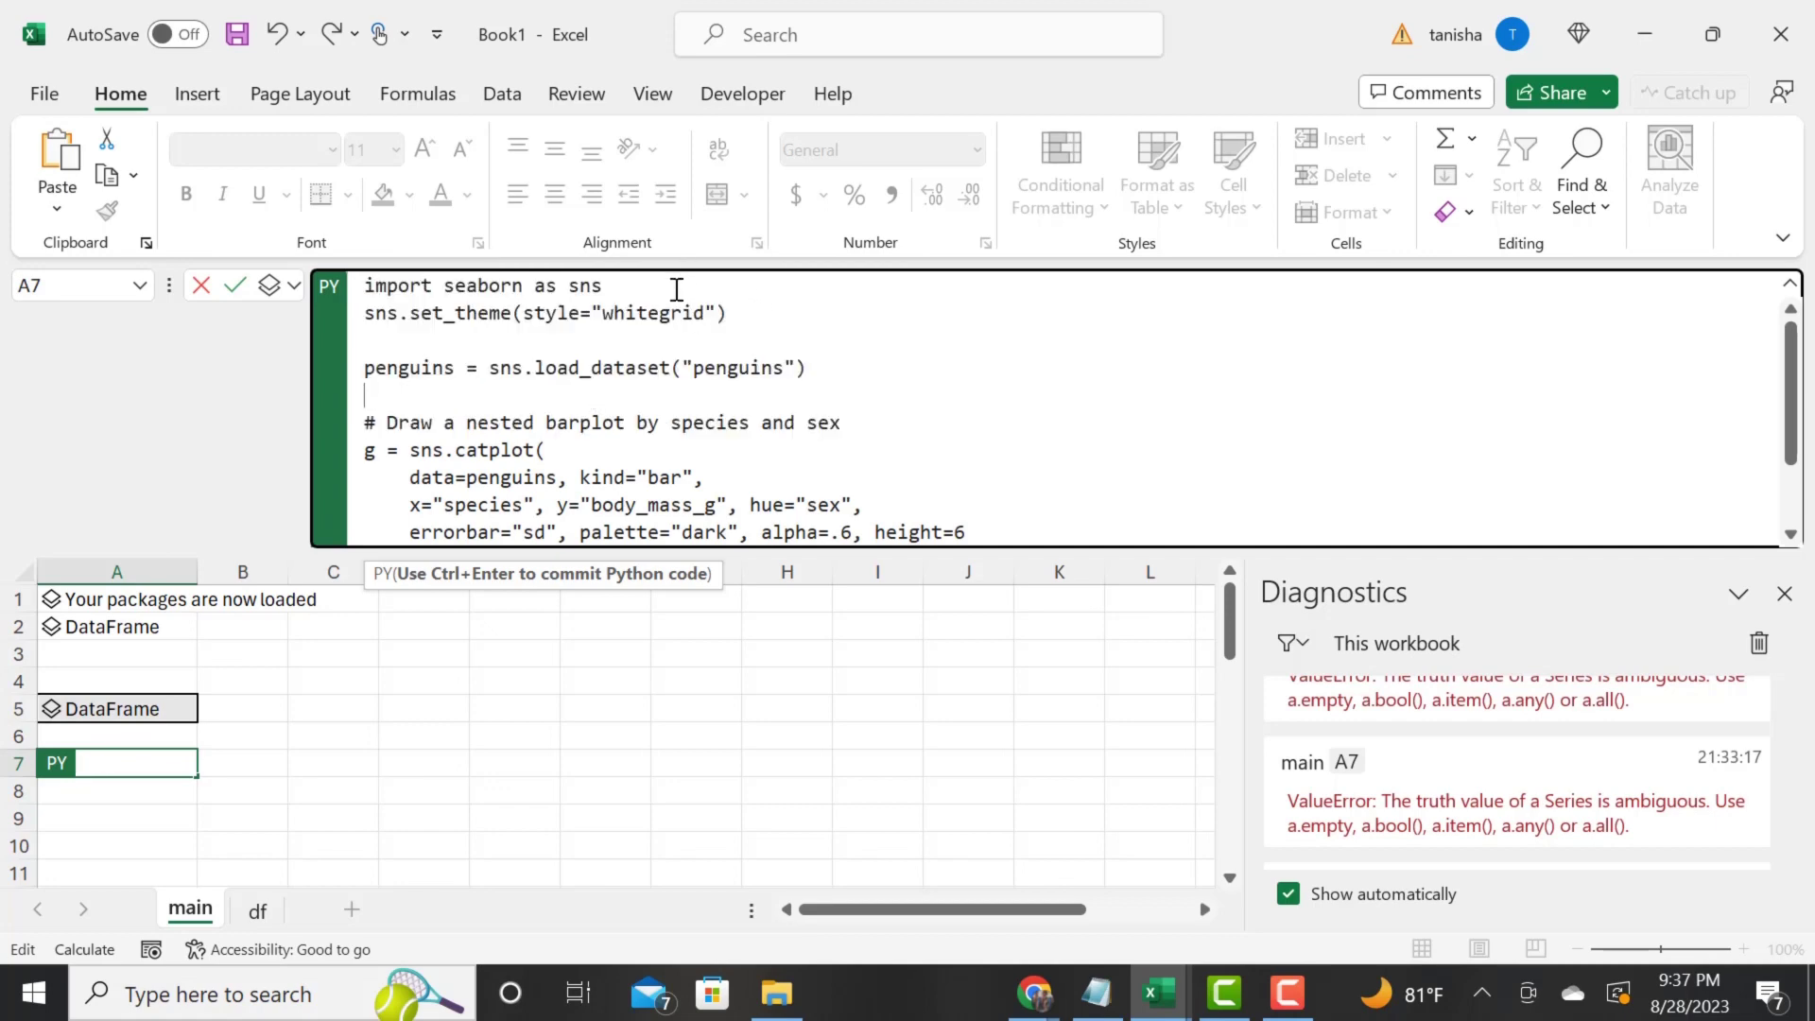
drag(676, 289, 237, 244)
key(BackSpace)
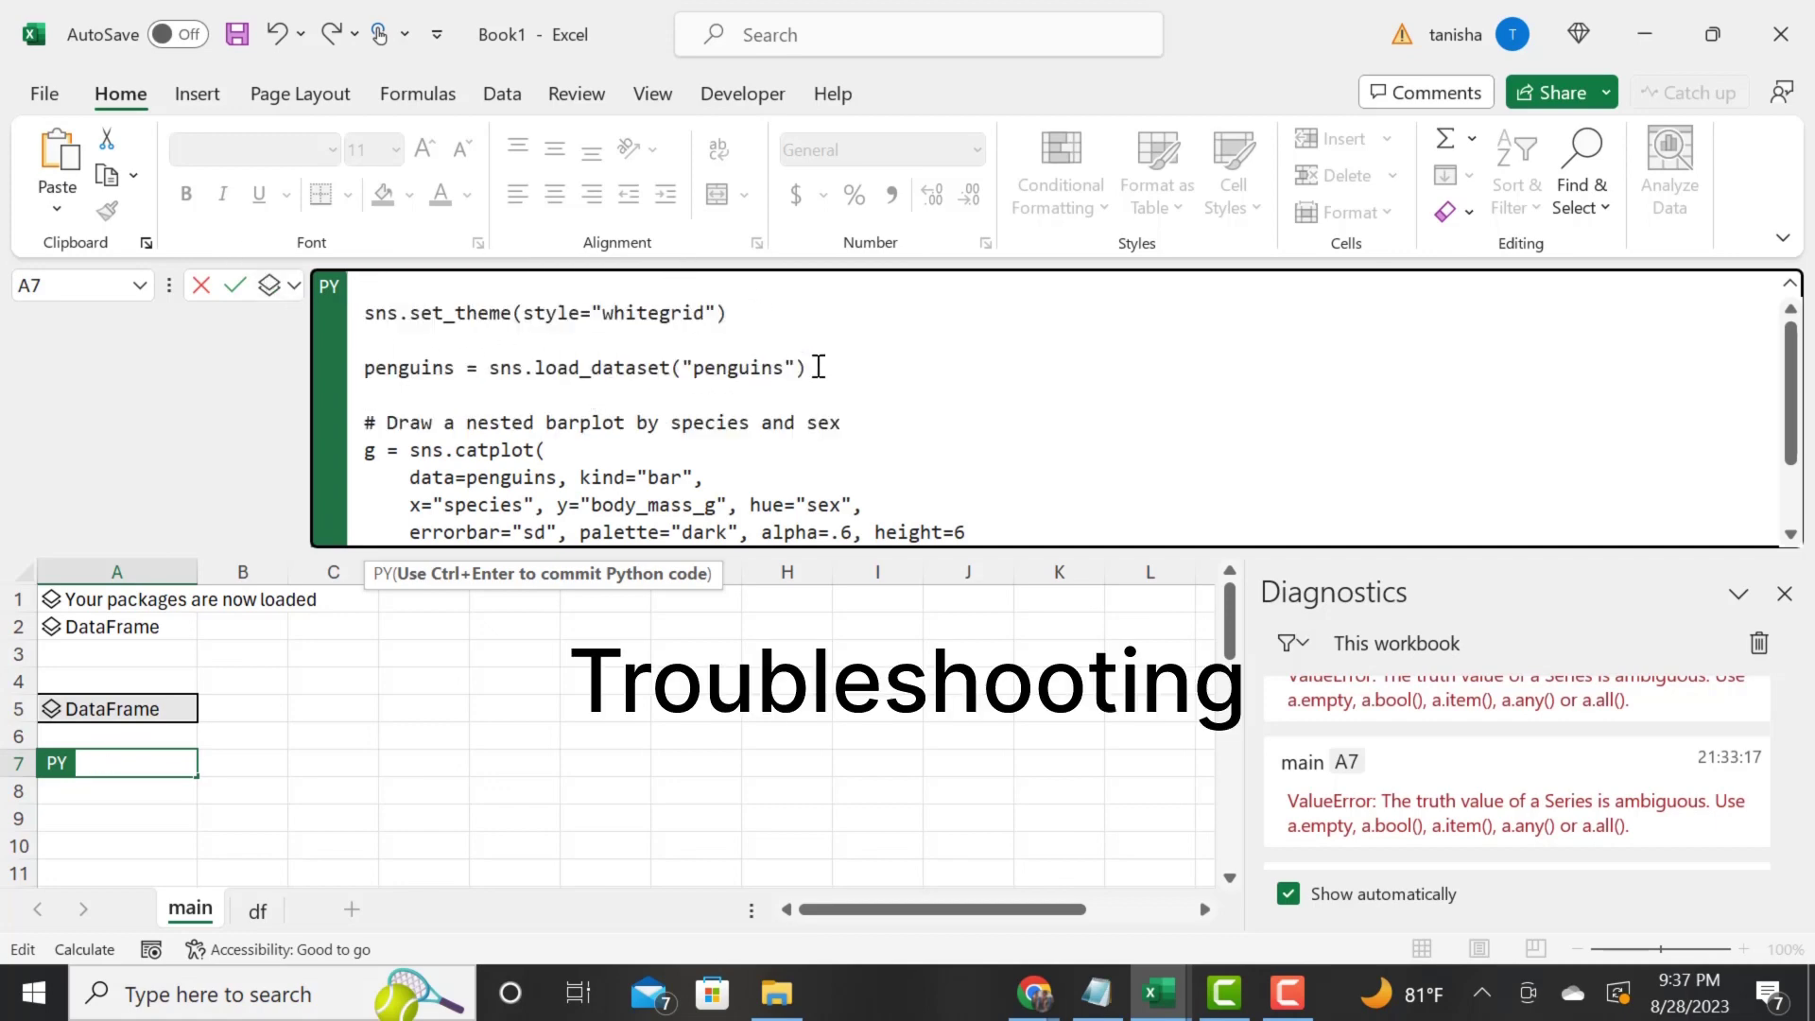
drag(819, 367, 398, 368)
key(BackSpace)
key(BackSpace)
key(BackSpace)
key(BackSpace)
key(BackSpace)
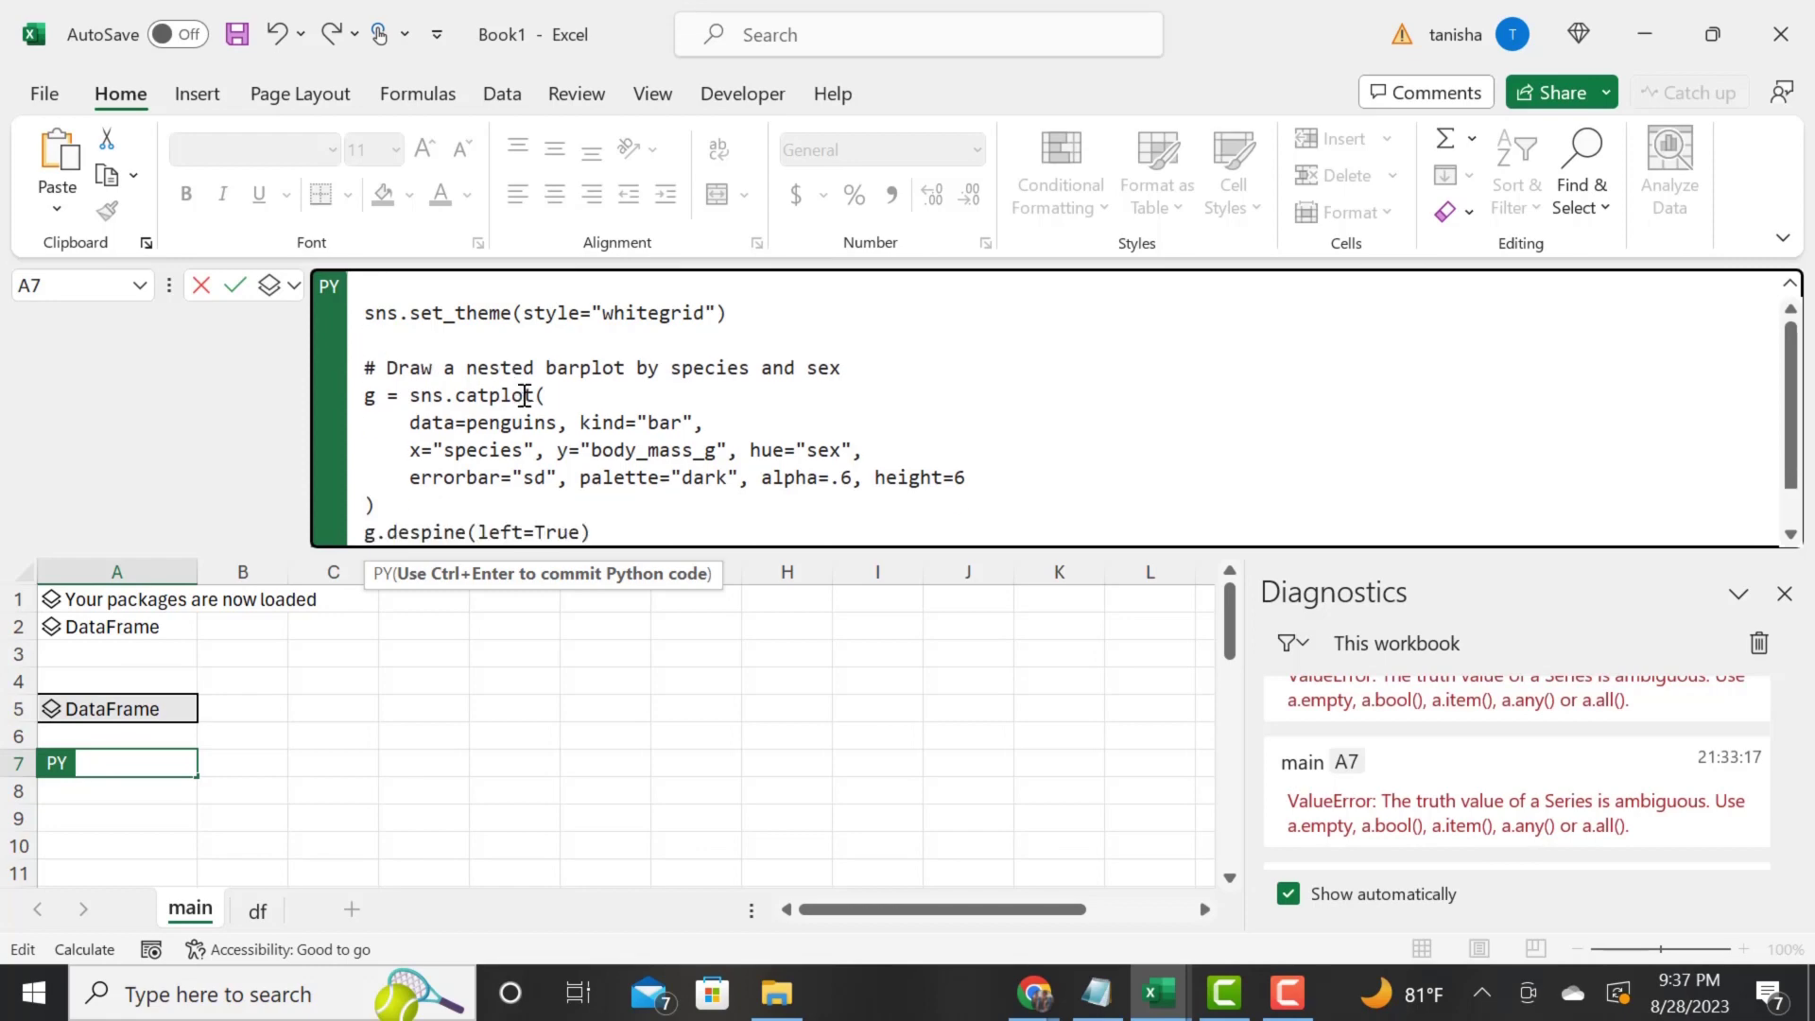
key(BackSpace)
key(Return)
- Delete the nested barplot comment line from the code
click(862, 372)
drag(863, 372, 338, 361)
key(Delete)
key(Delete)
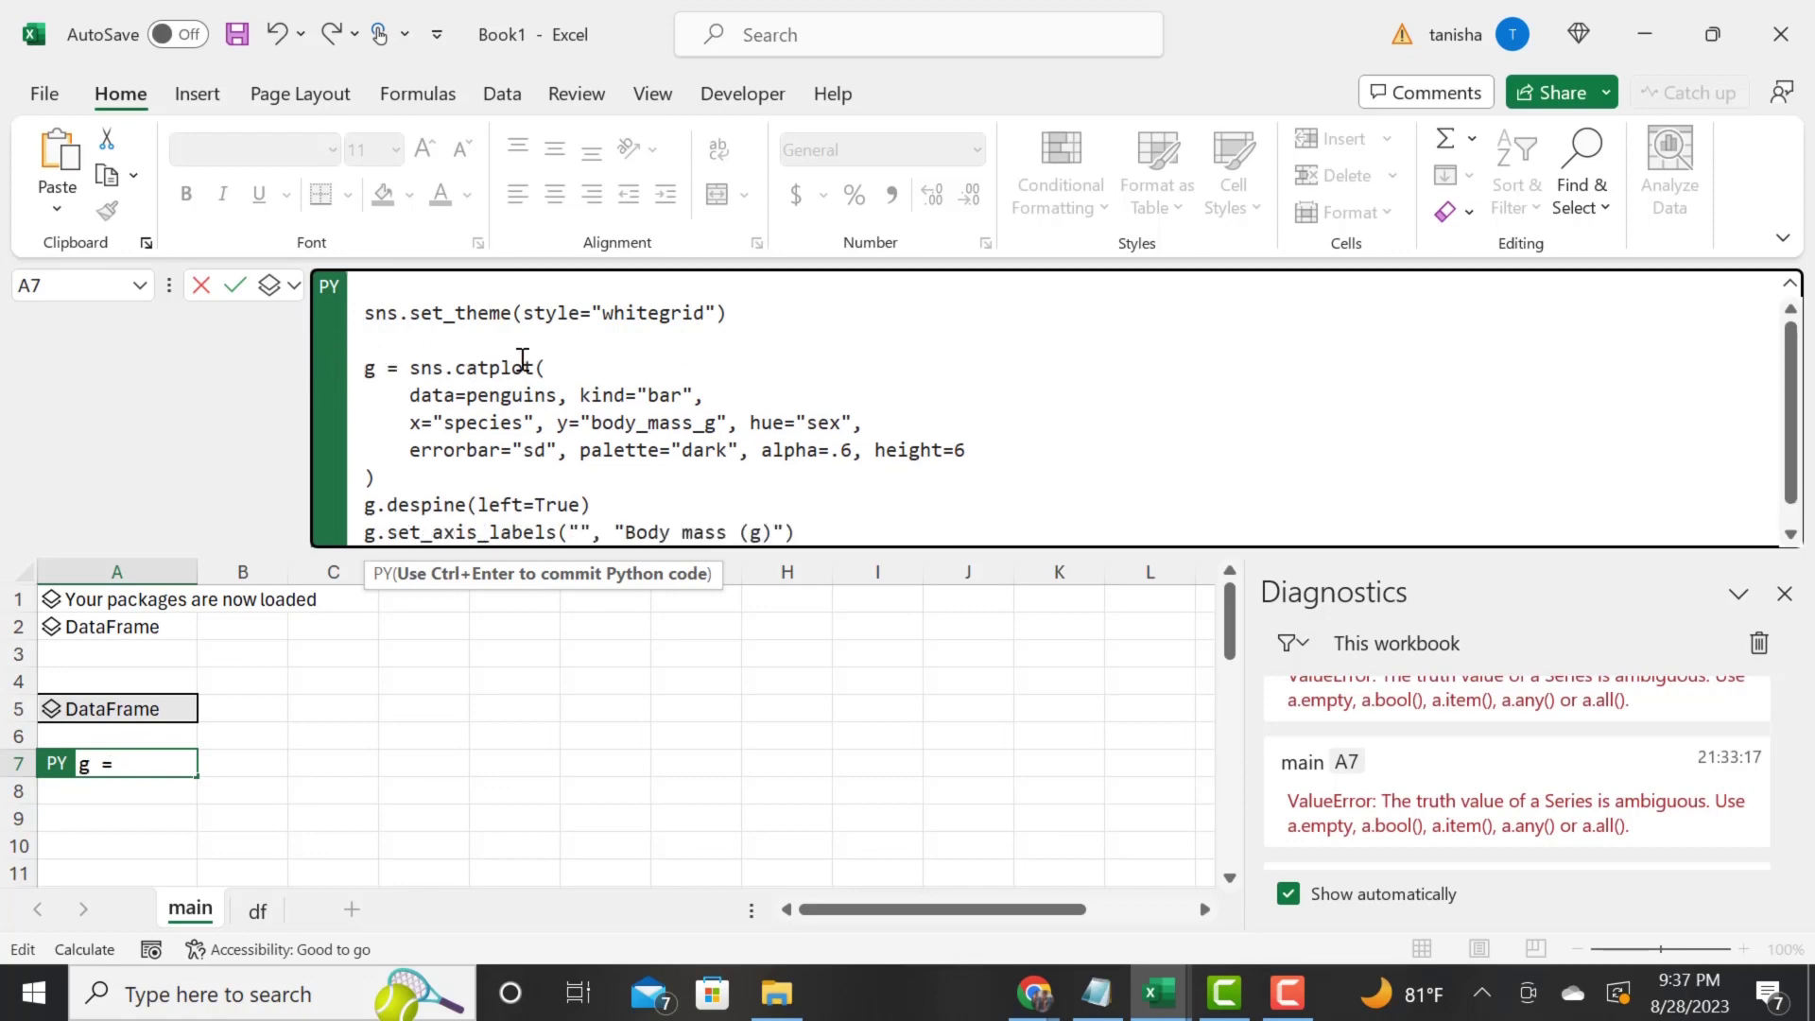
- Point the catplot's data argument at the A2 DataFrame with xl("A2")
click(558, 394)
key(BackSpace)
key(BackSpace)
key(BackSpace)
key(BackSpace)
key(BackSpace)
key(BackSpace)
key(BackSpace)
key(BackSpace)
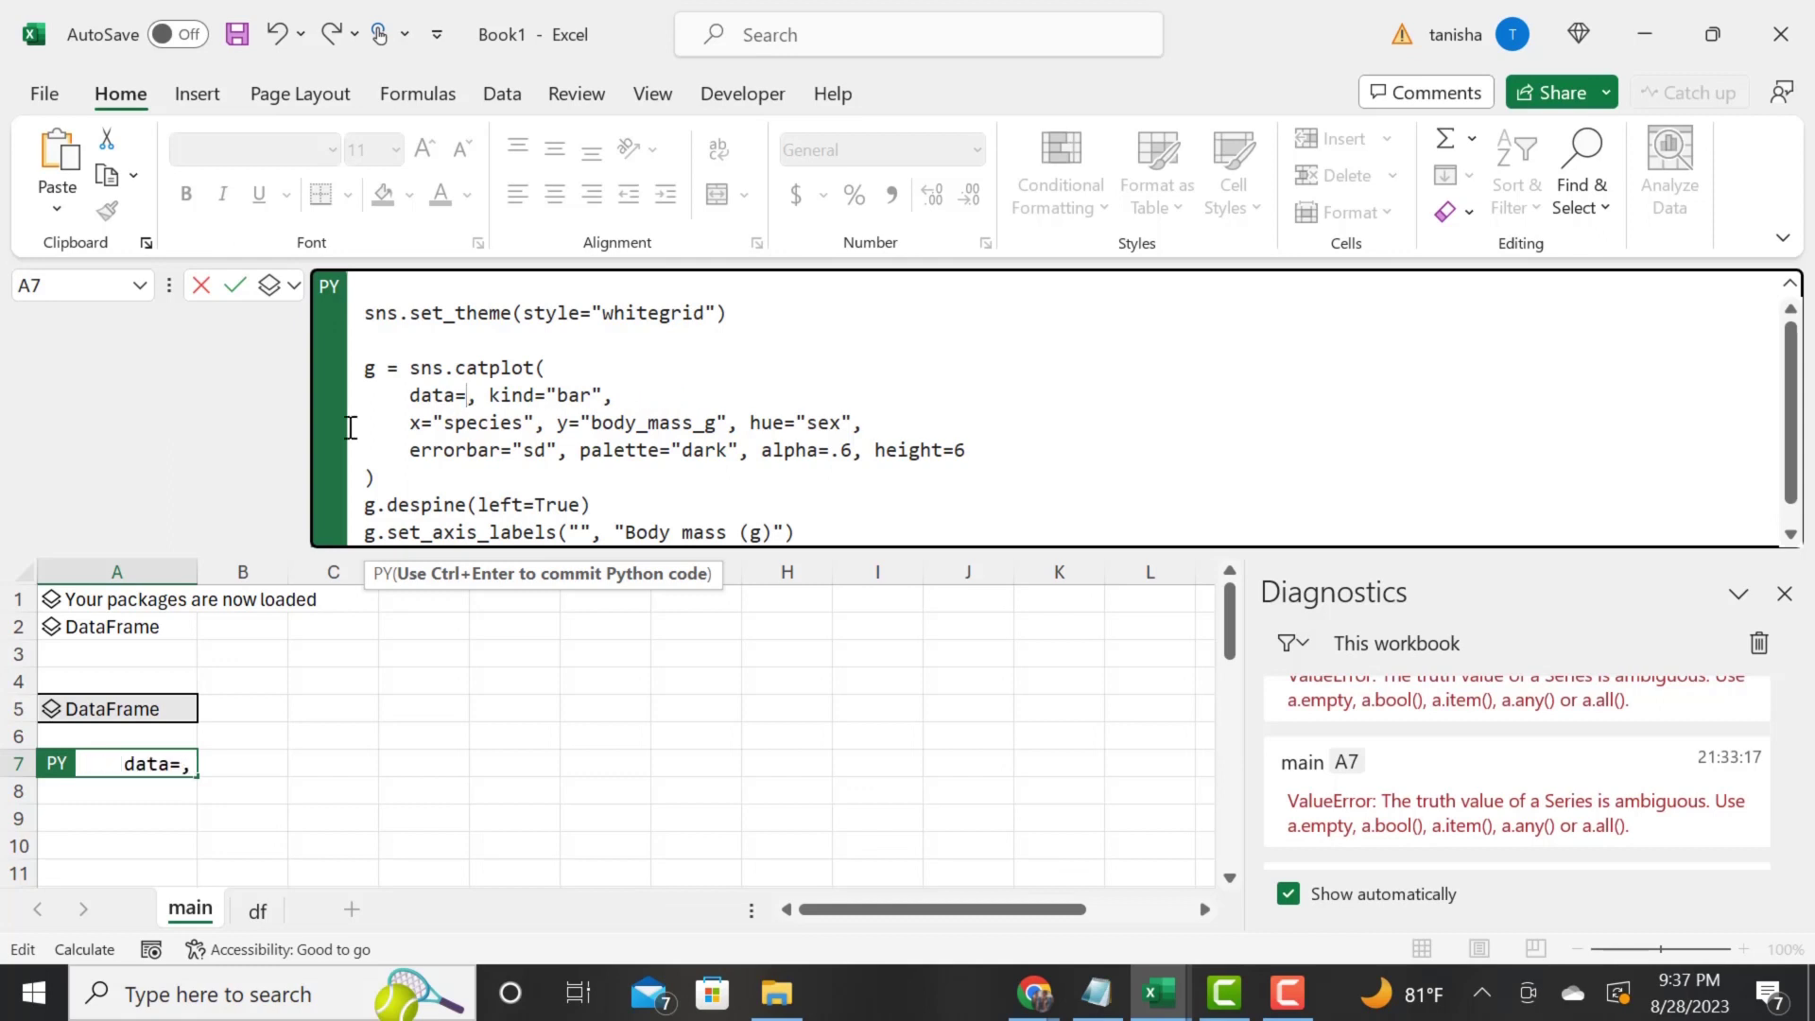
click(89, 633)
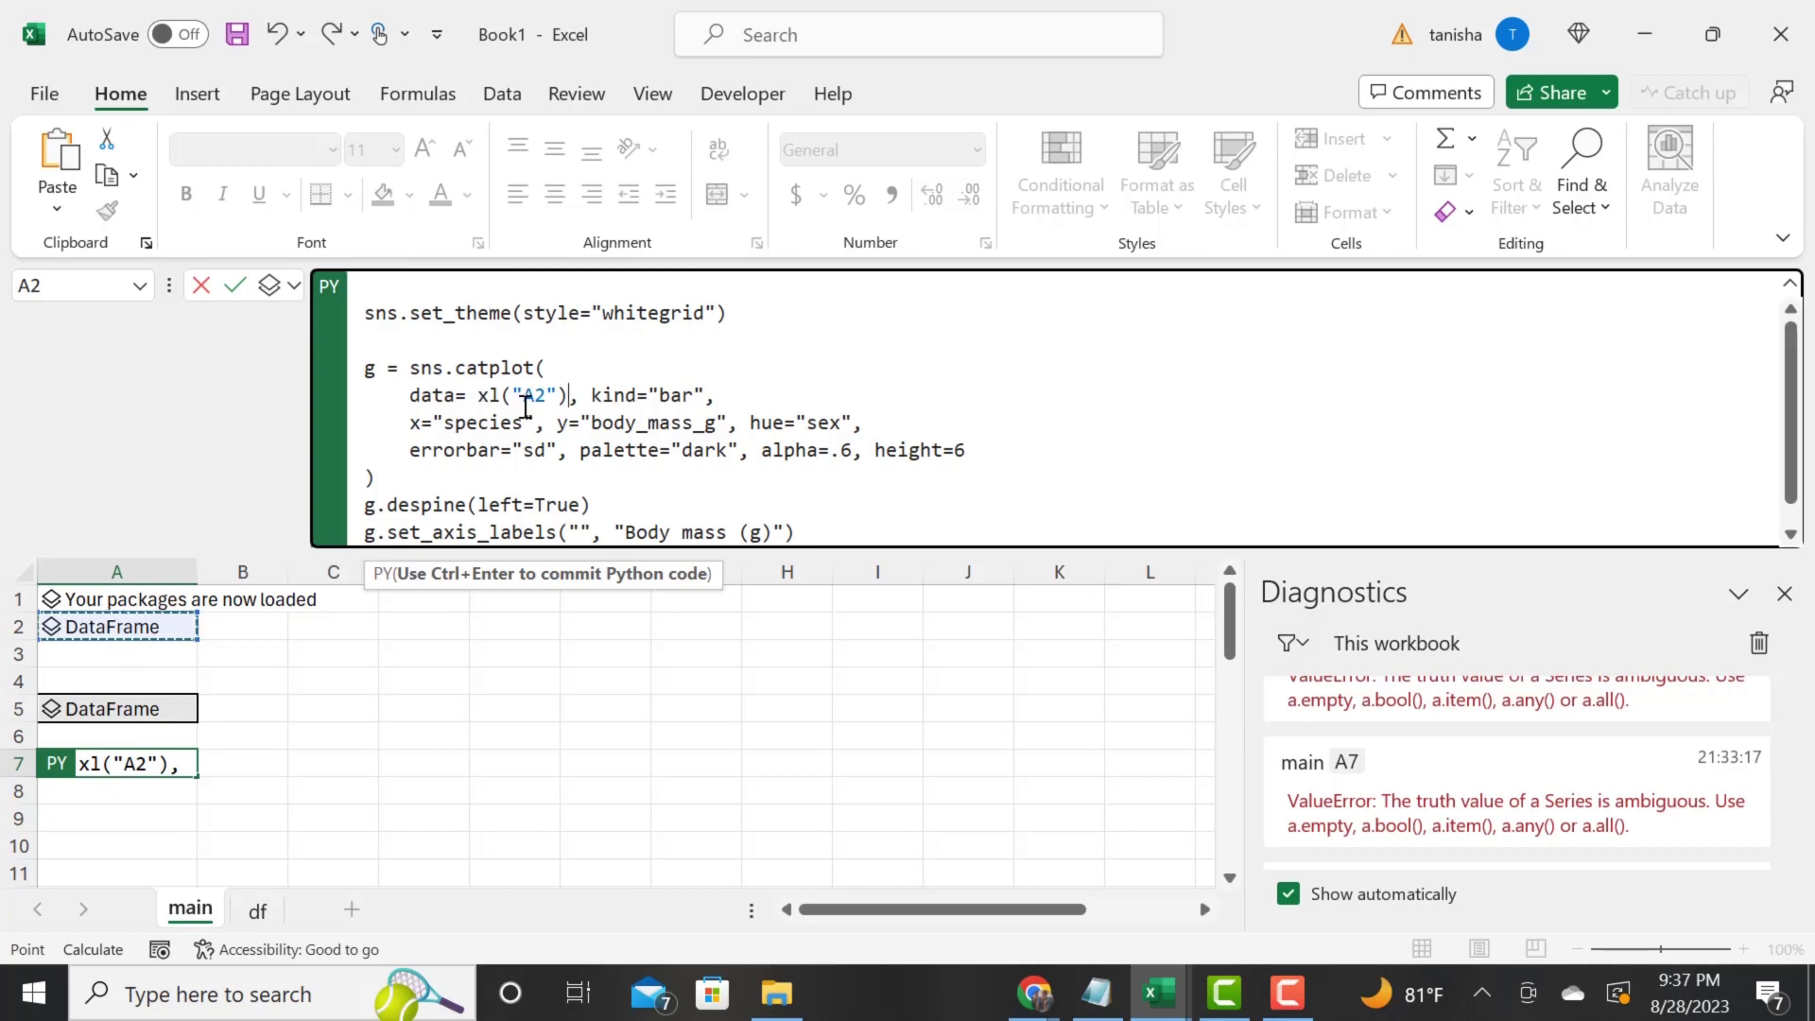
- Set x to "City", y to "Total" and hue to "Gender" in the catplot call
drag(535, 423, 440, 424)
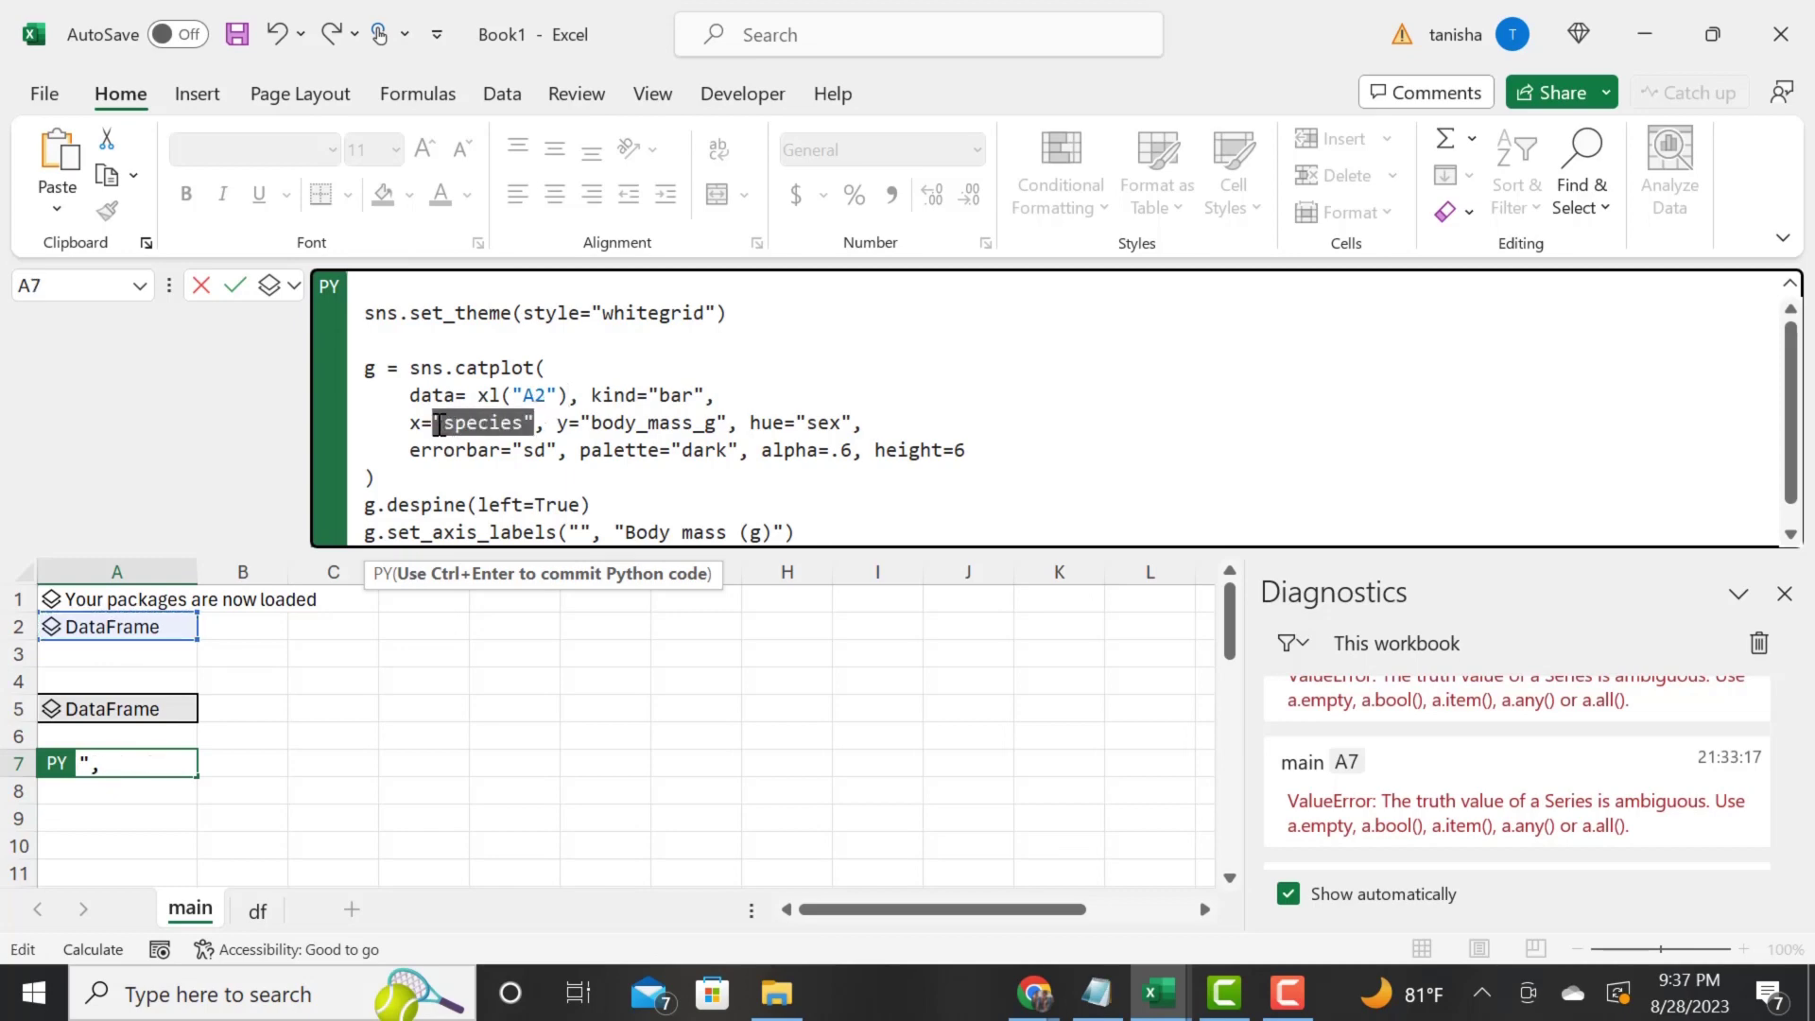
text("City)
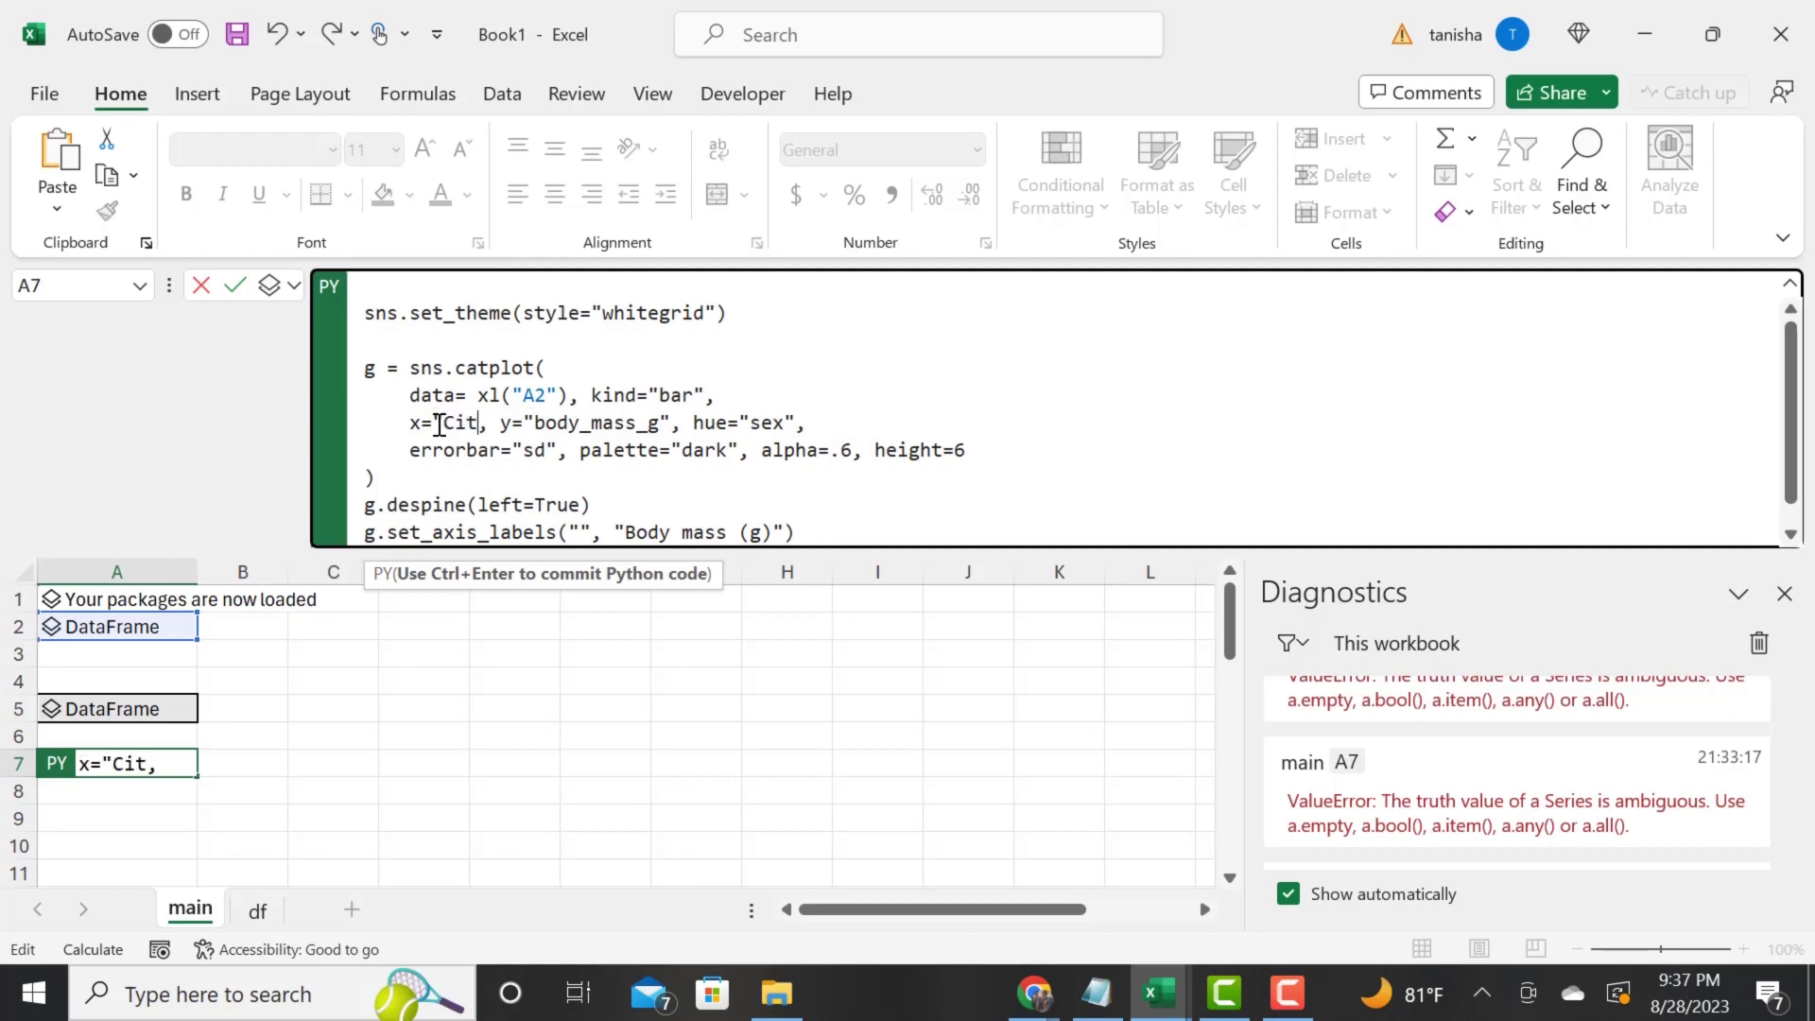
text(")
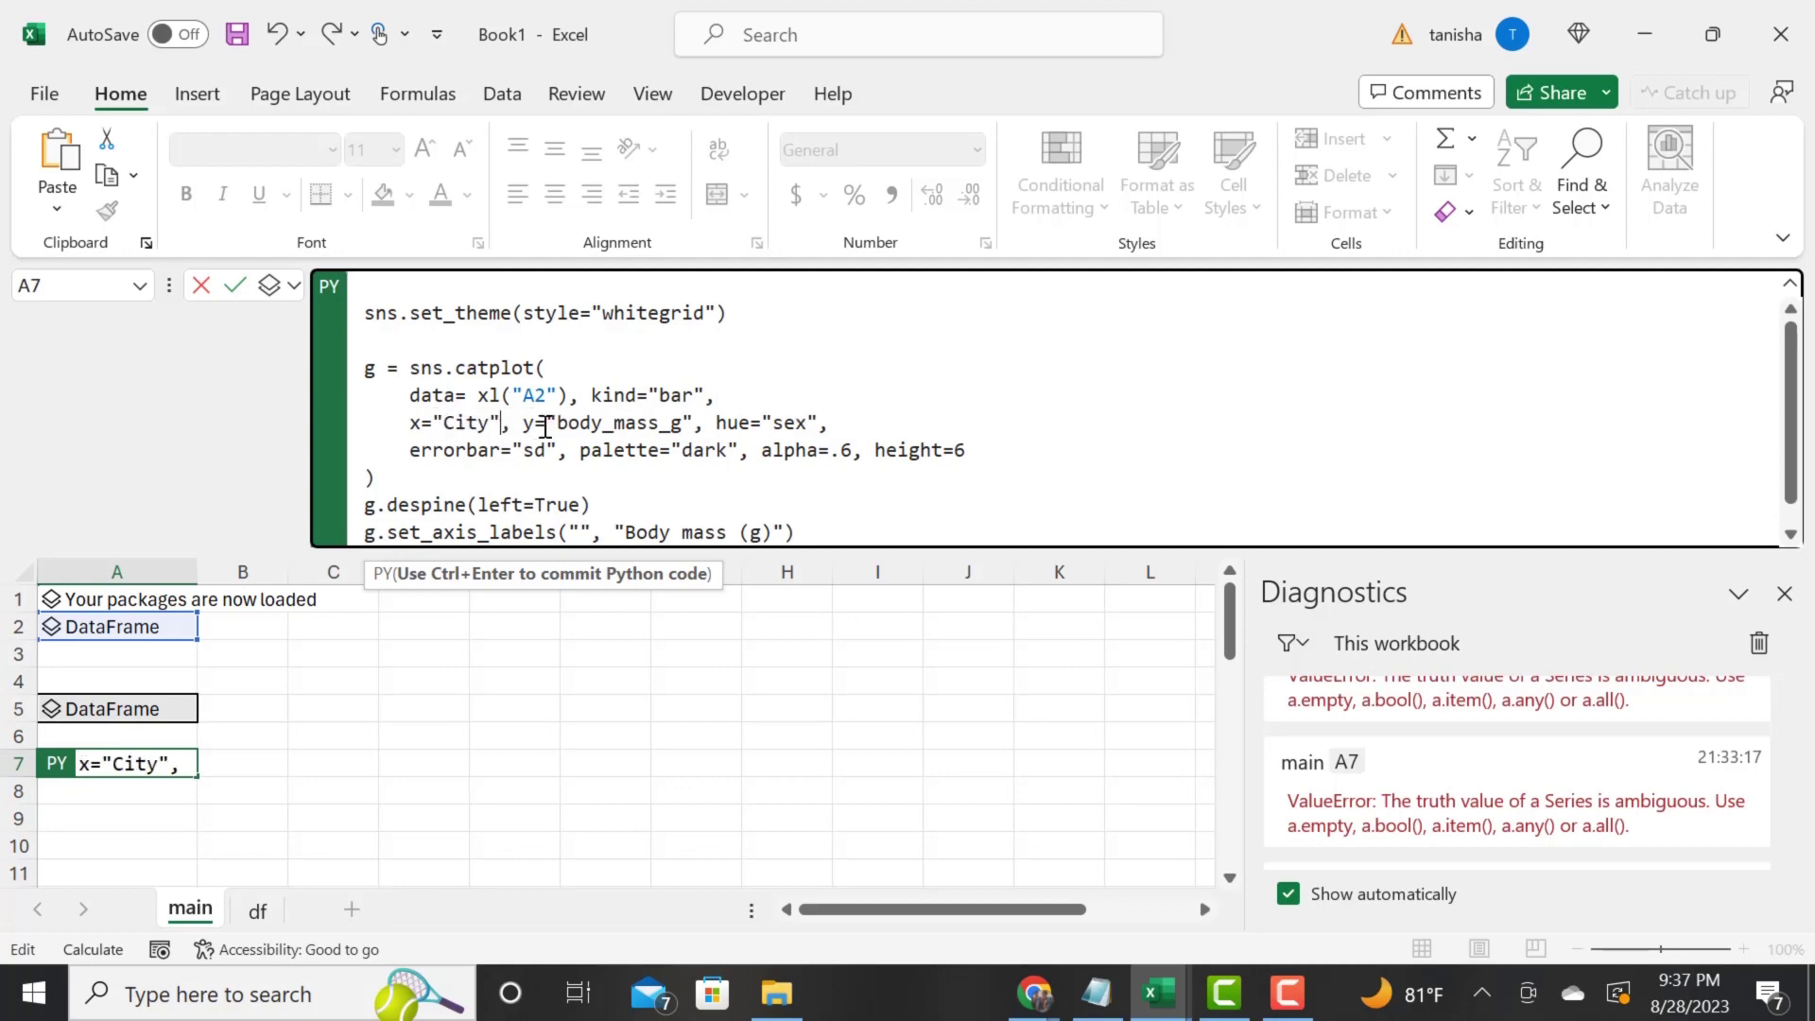
drag(695, 423, 551, 423)
text(")
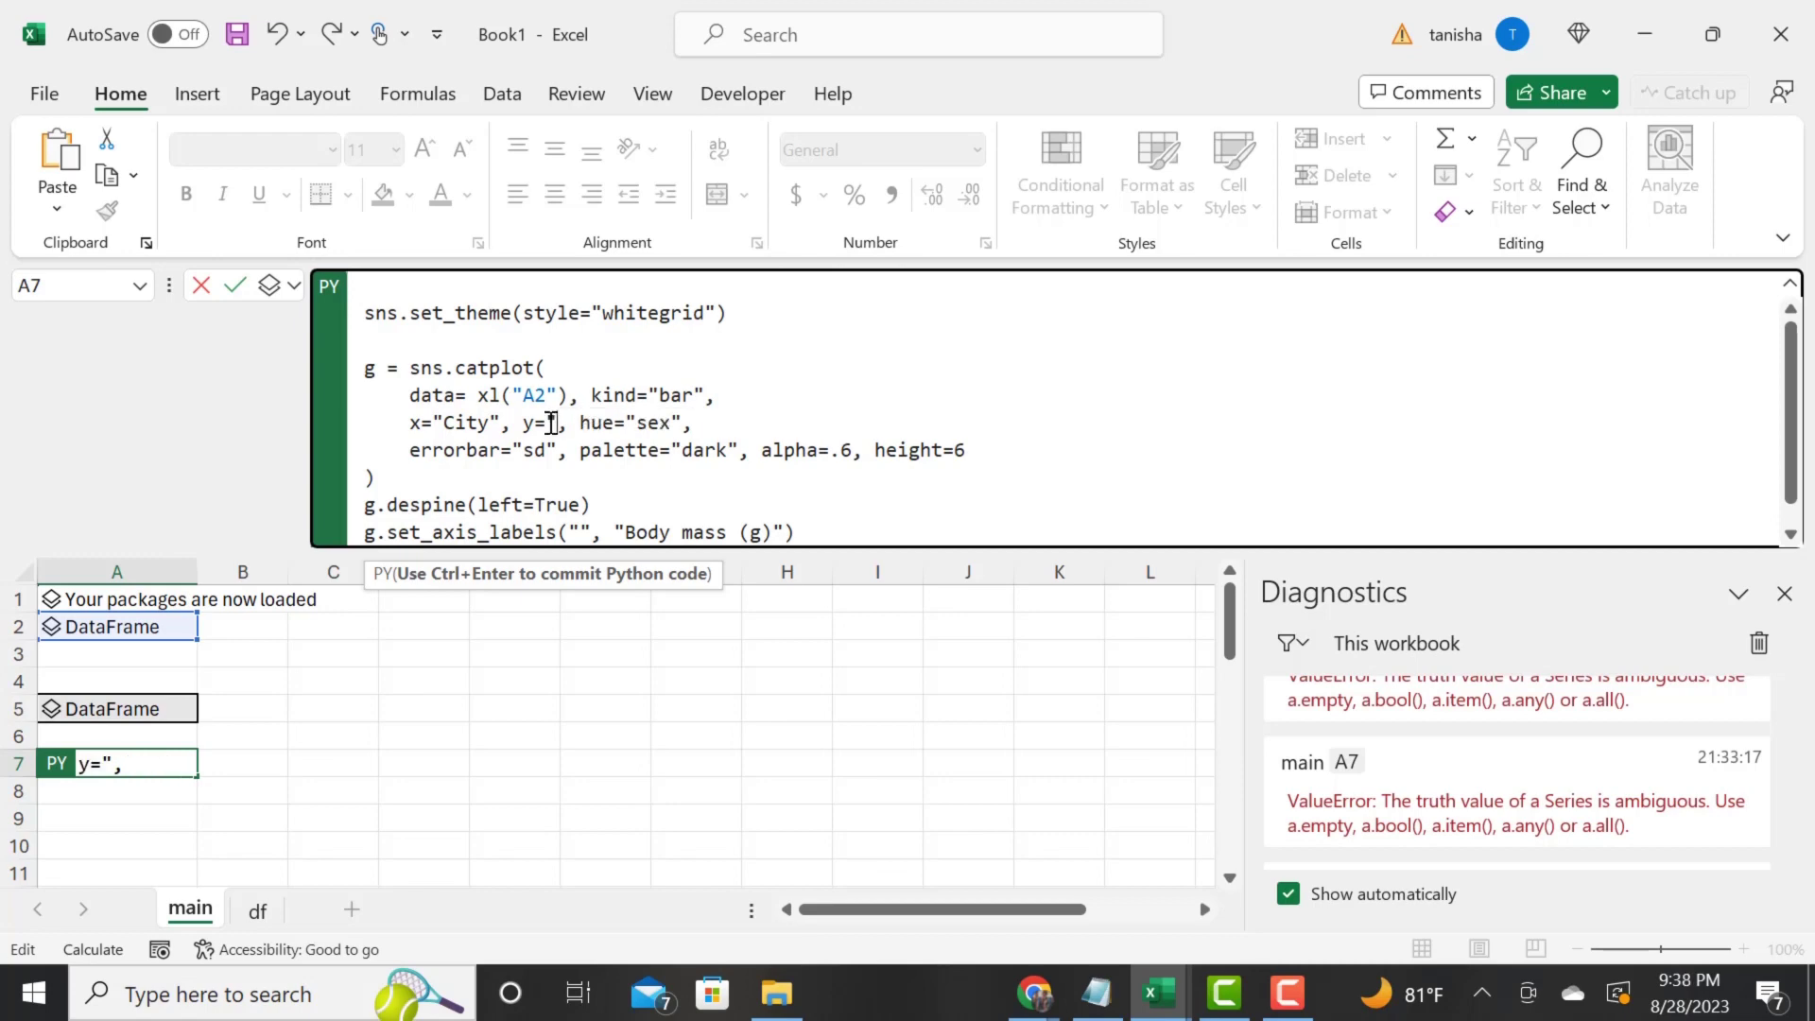
text(Total)
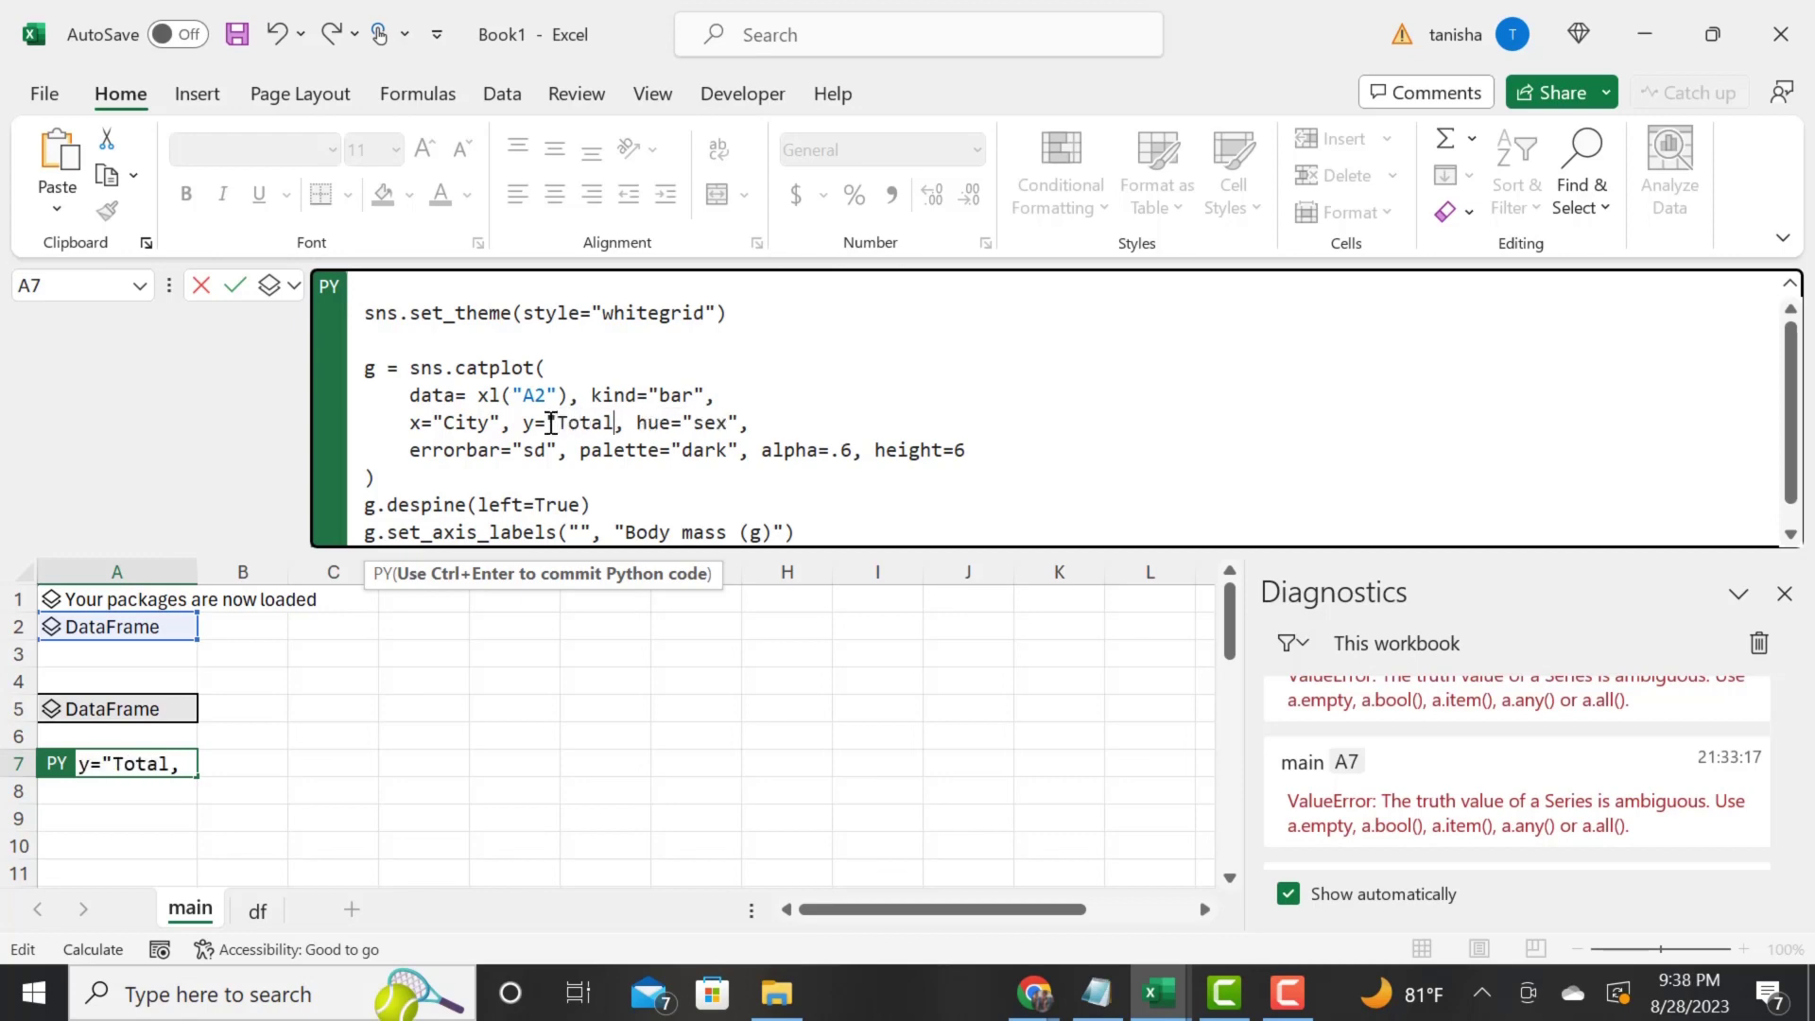
text(")
drag(752, 420, 700, 421)
key(BackSpace)
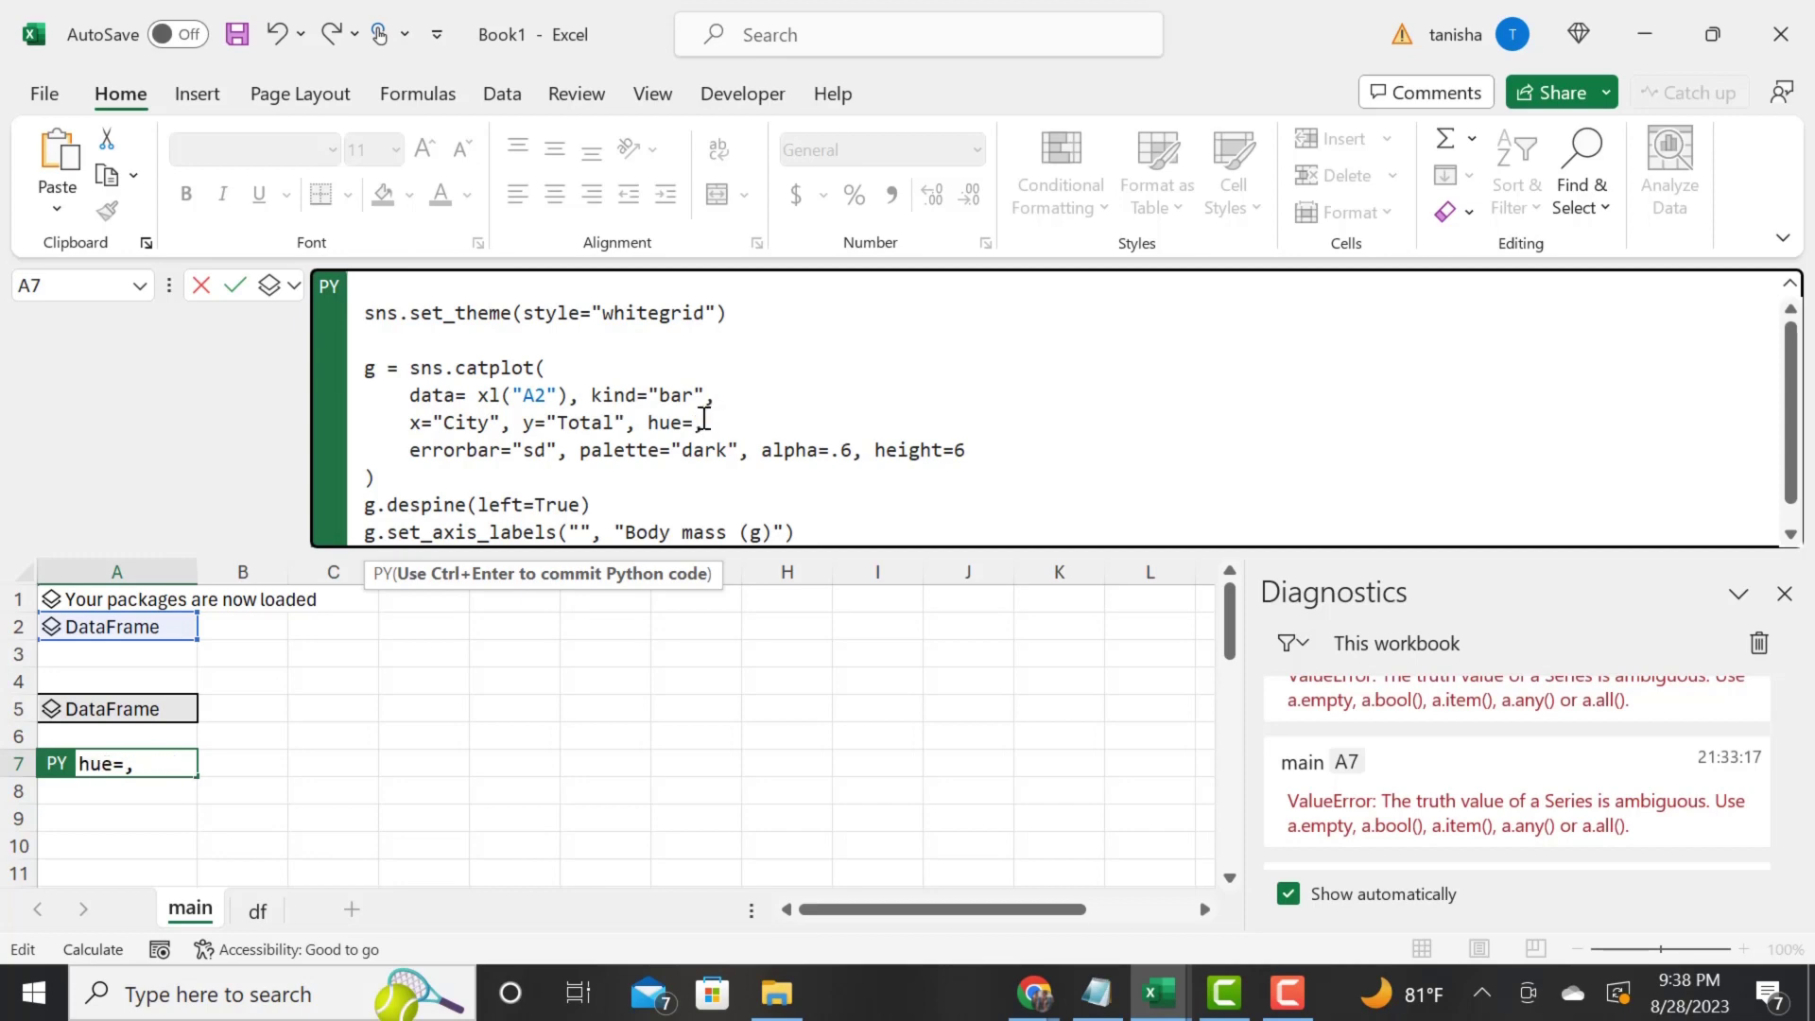
text("Gender)
click(693, 496)
- Run the A7 code and enlarge its Image preview to confirm Female and Male Total bars per city
key(ctrl+Return)
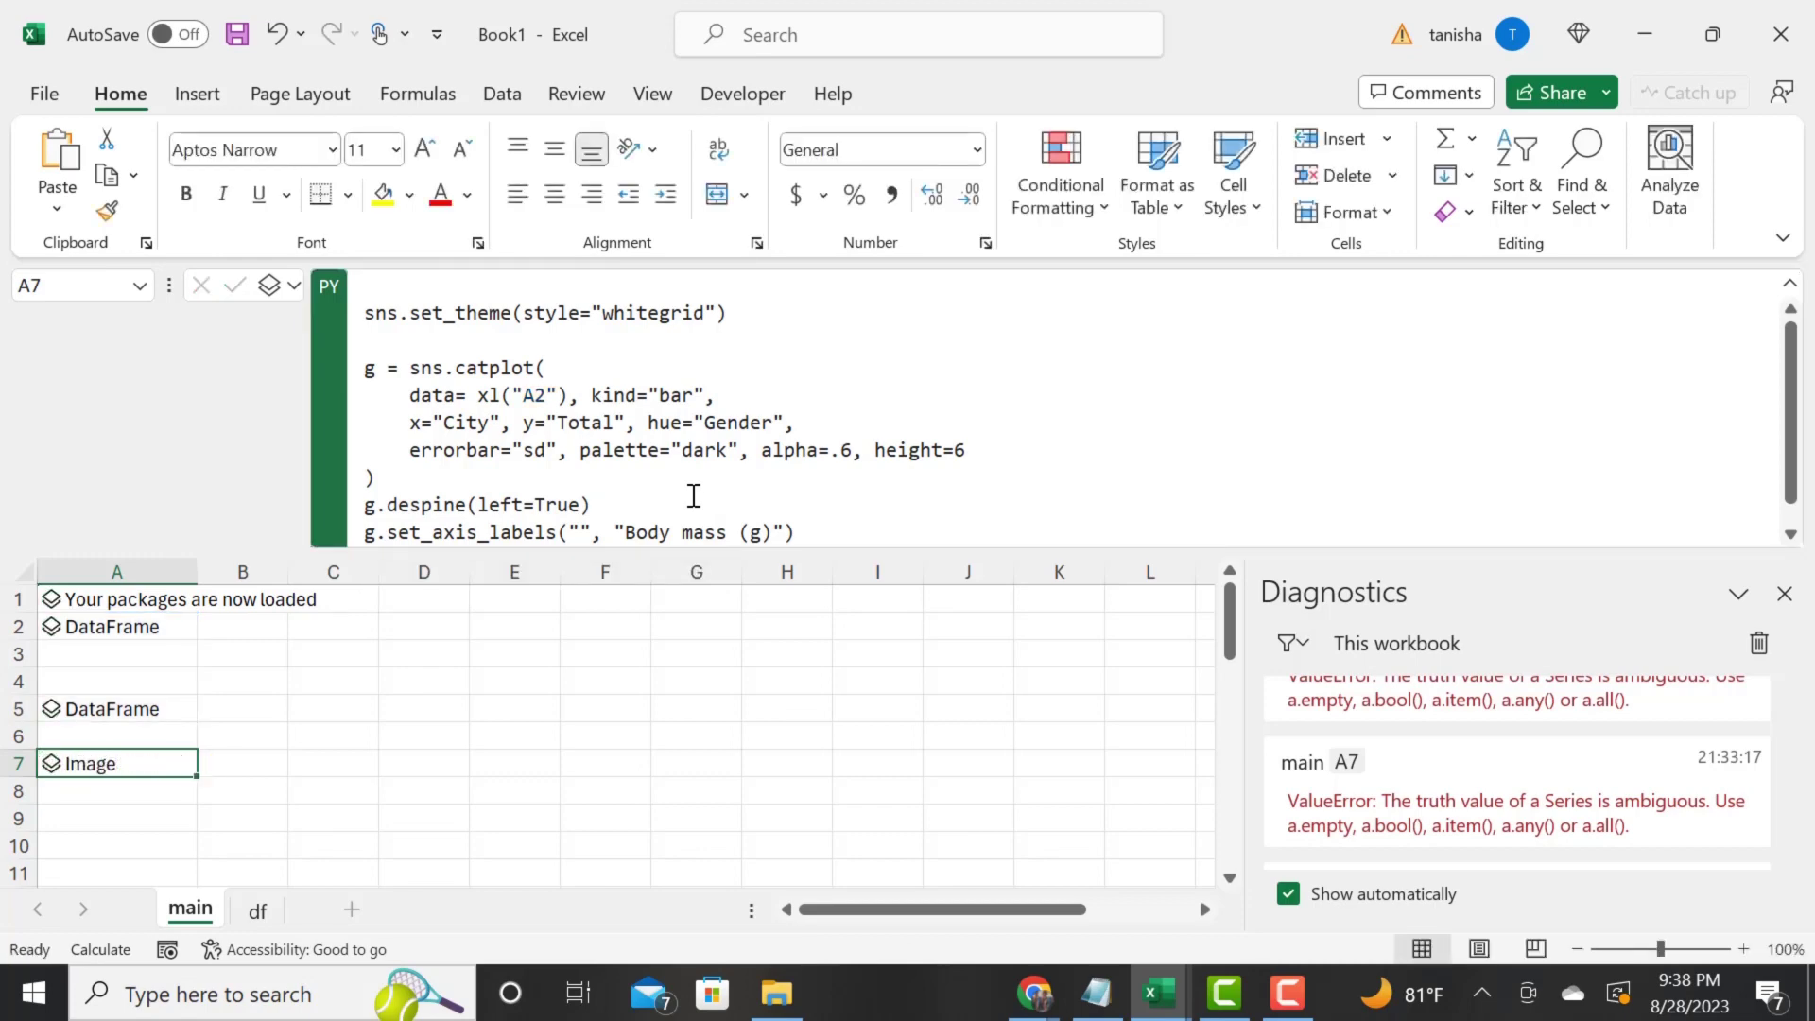
click(51, 764)
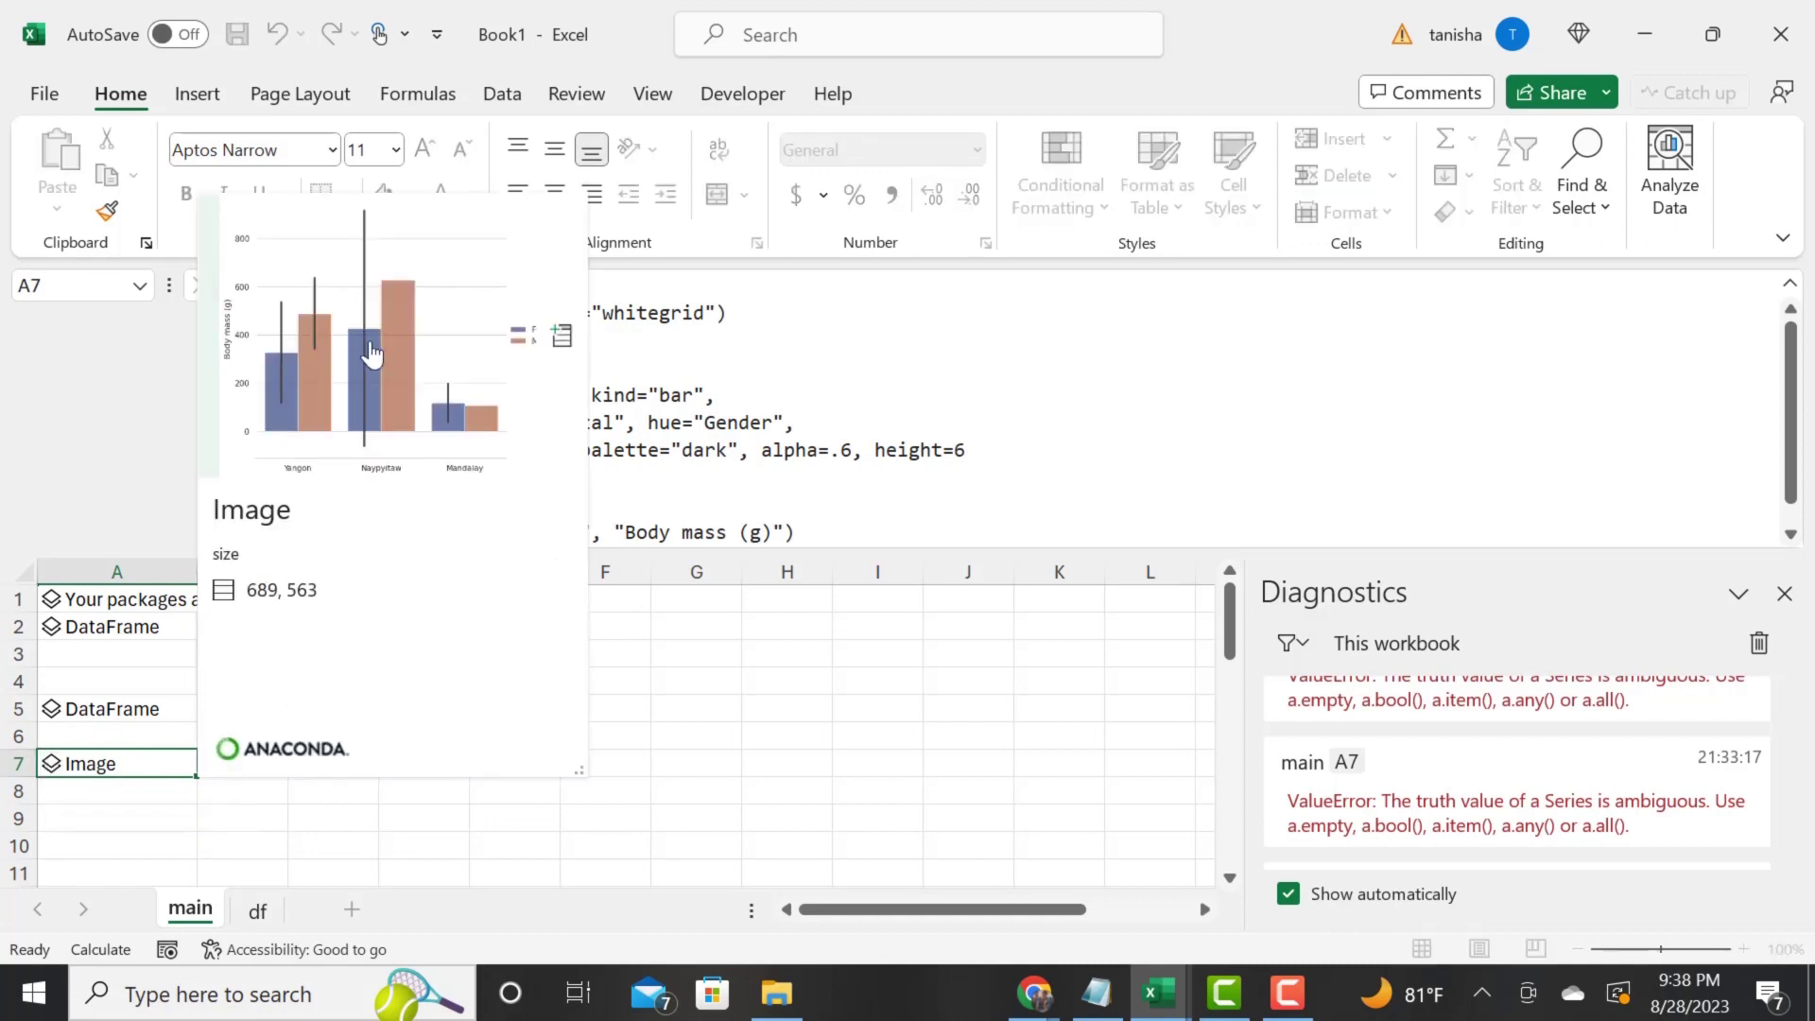
click(365, 361)
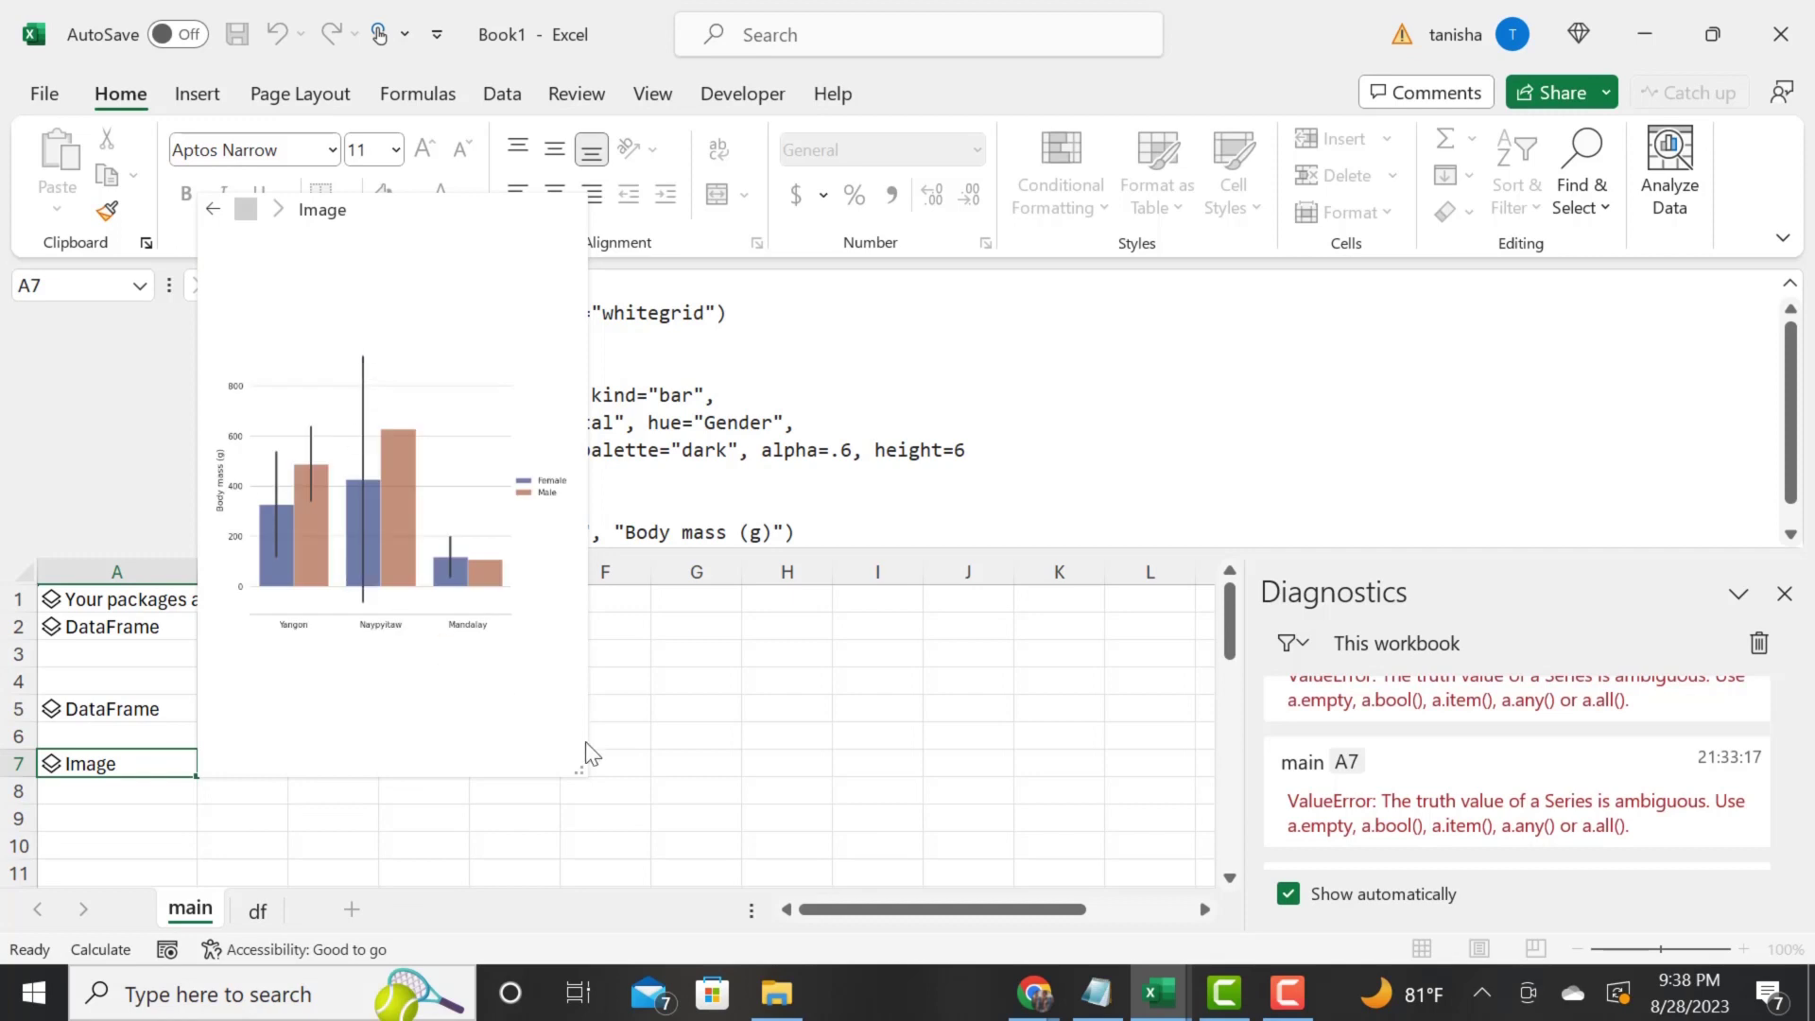
drag(582, 771, 1432, 793)
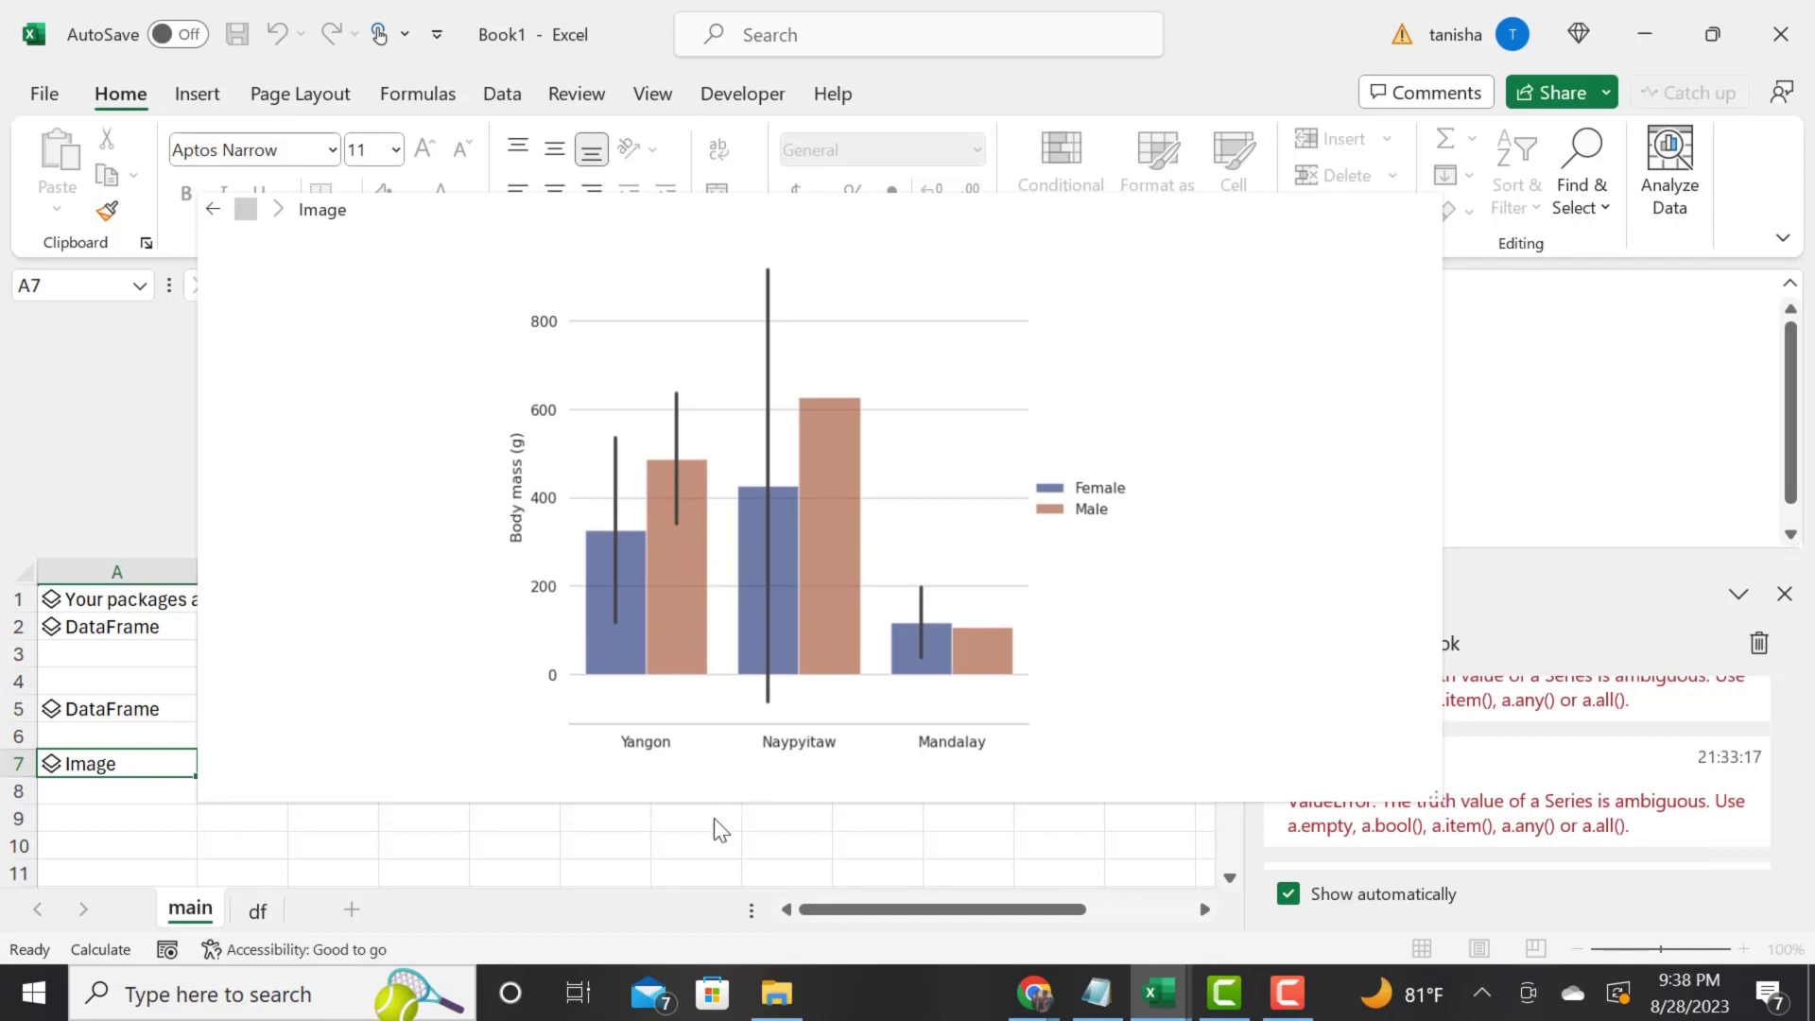
key(Escape)
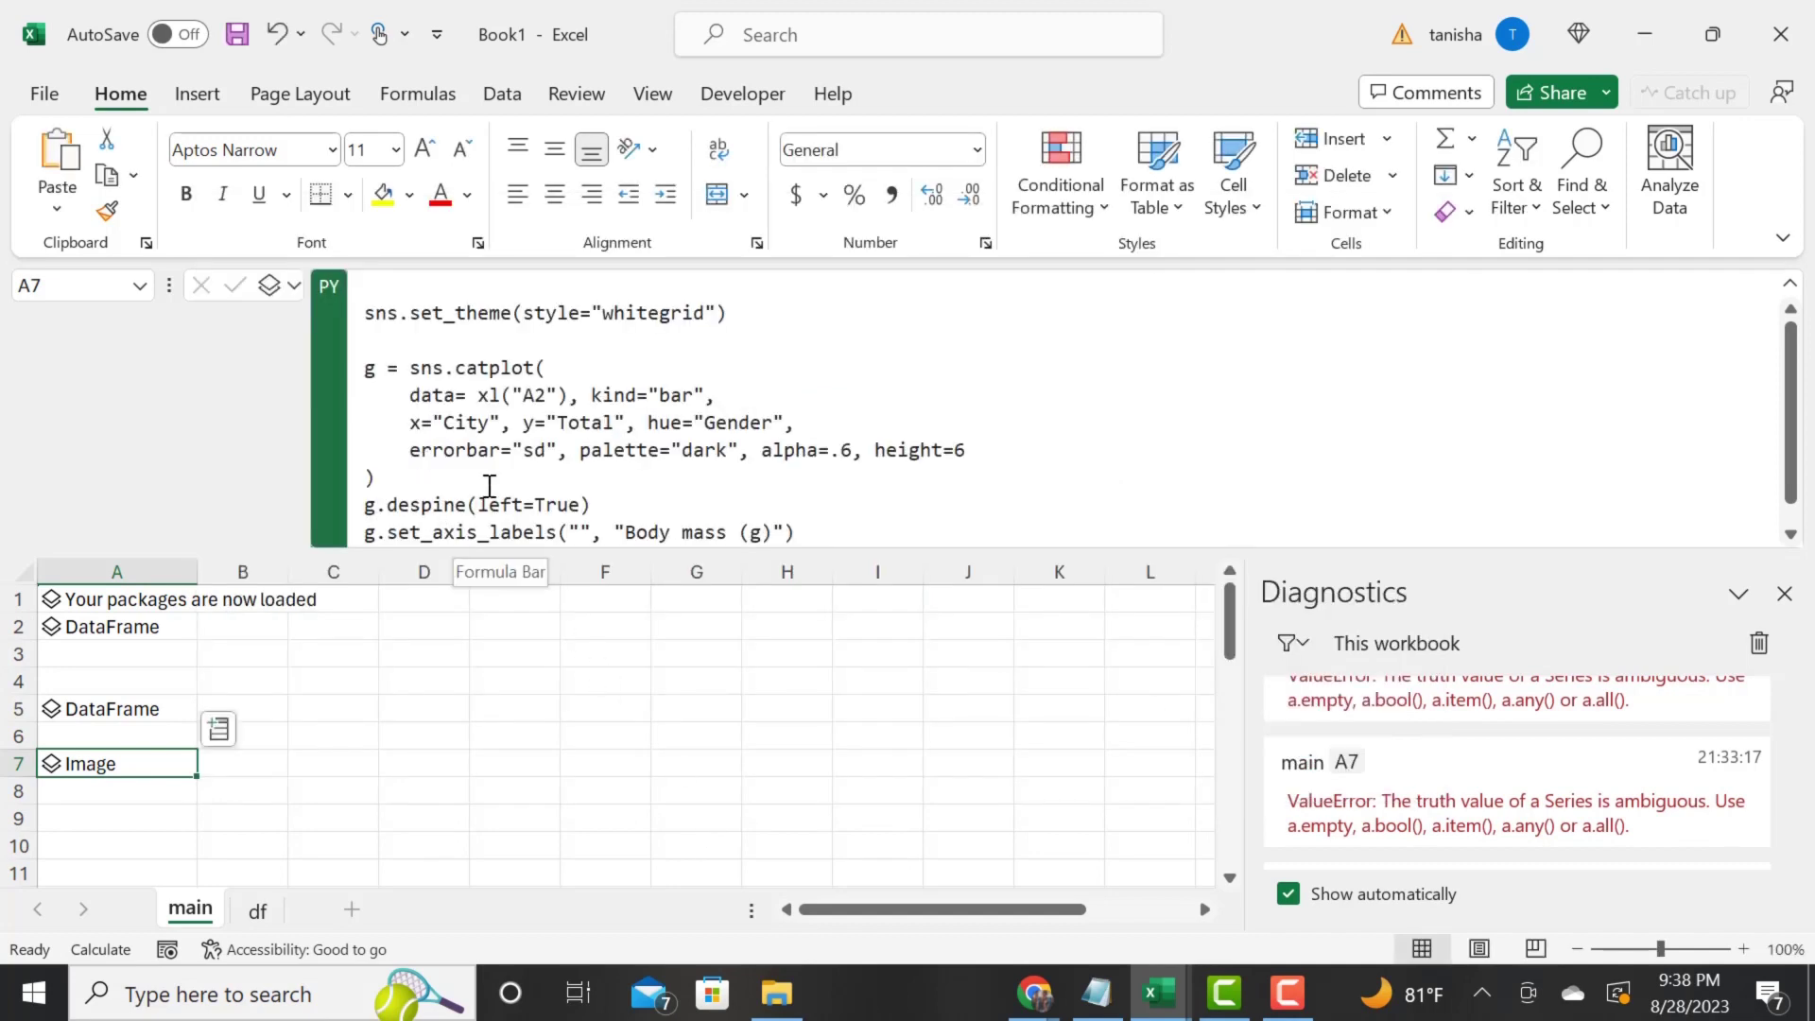
- Replace the y-axis label "Body mass (g)" with "Total Sales (g)" in set_axis_labels
click(728, 530)
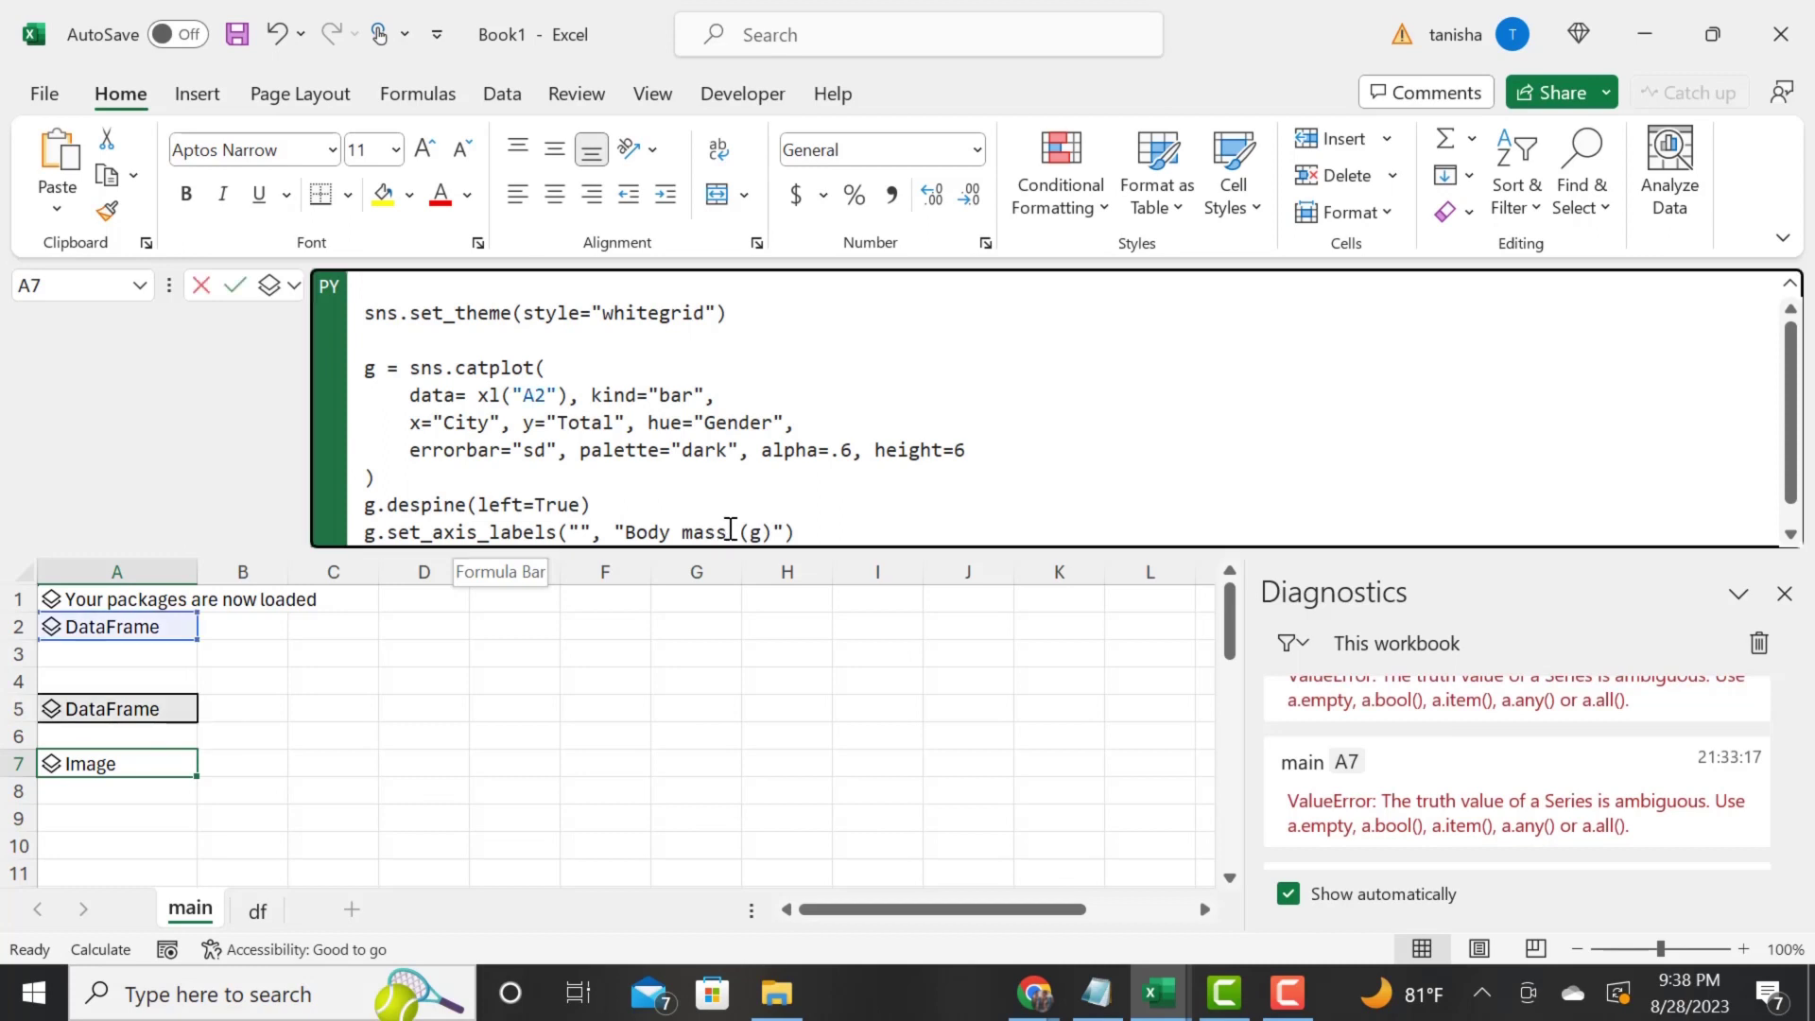
key(BackSpace)
key(BackSpace)
key(BackSpace)
key(BackSpace)
key(BackSpace)
key(BackSpace)
key(BackSpace)
key(BackSpace)
key(BackSpace)
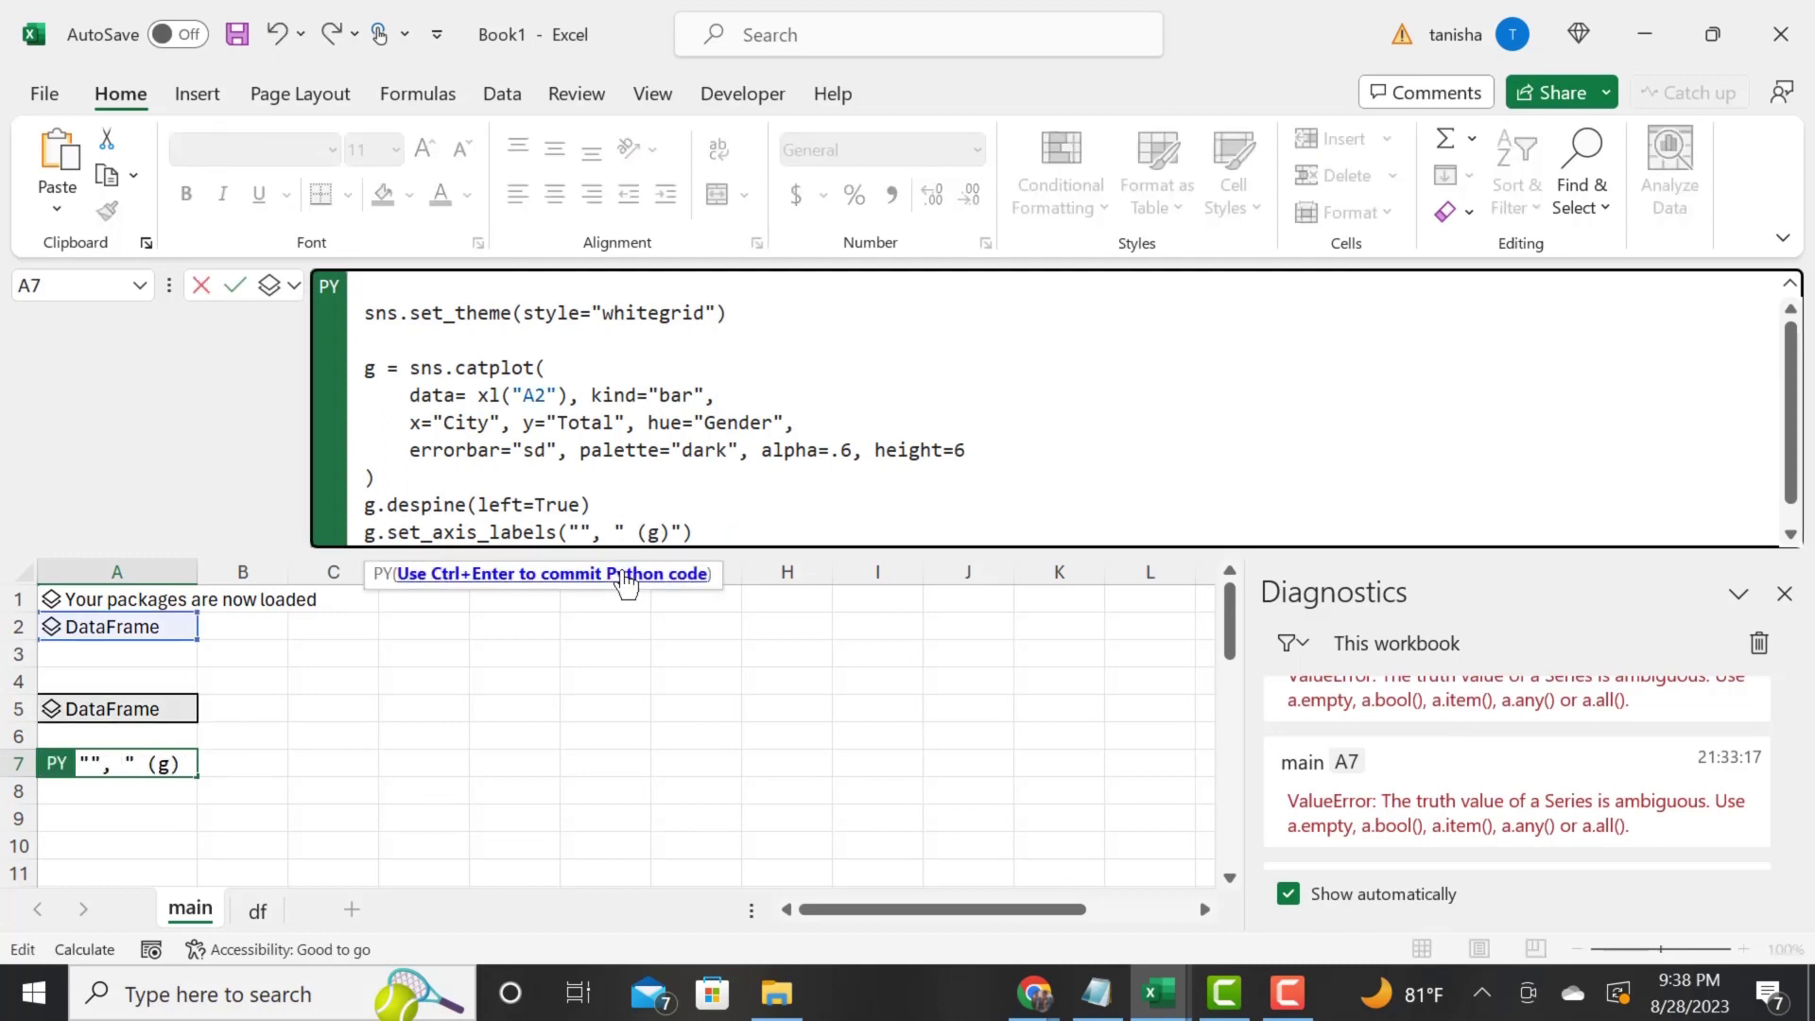
key(ctrl+a)
text(T)
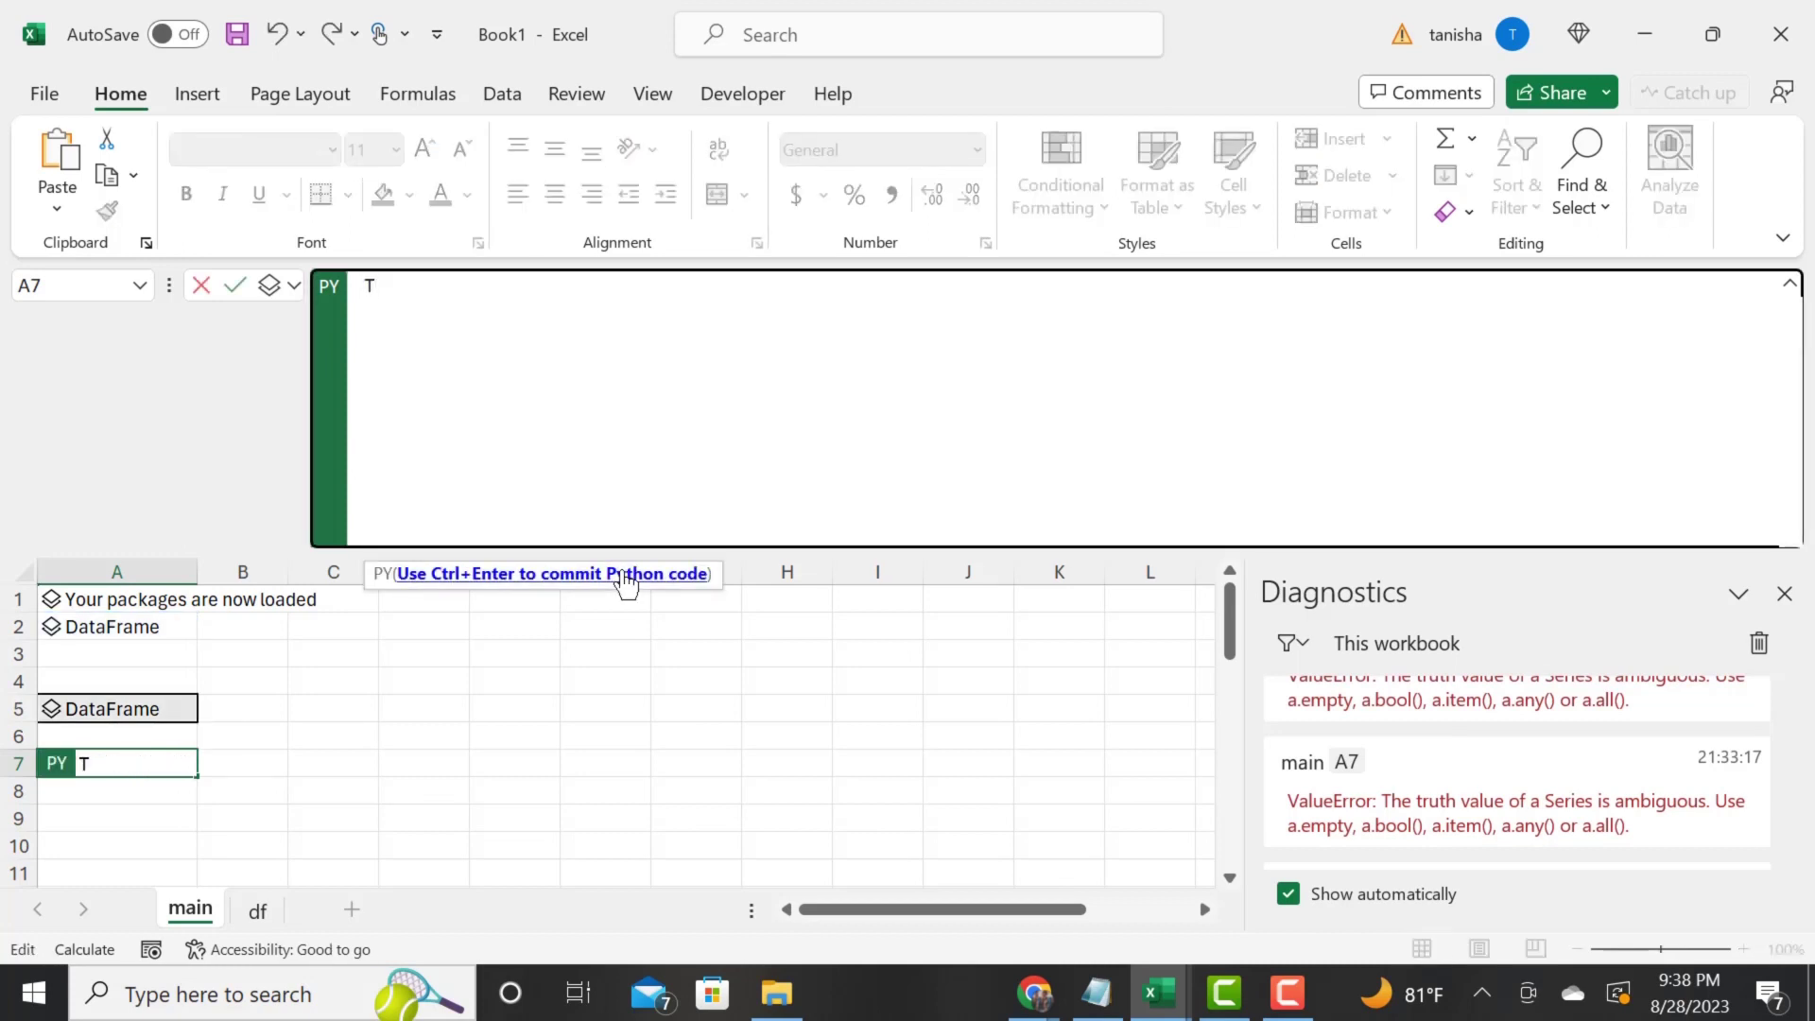
key(ctrl+z)
click(589, 523)
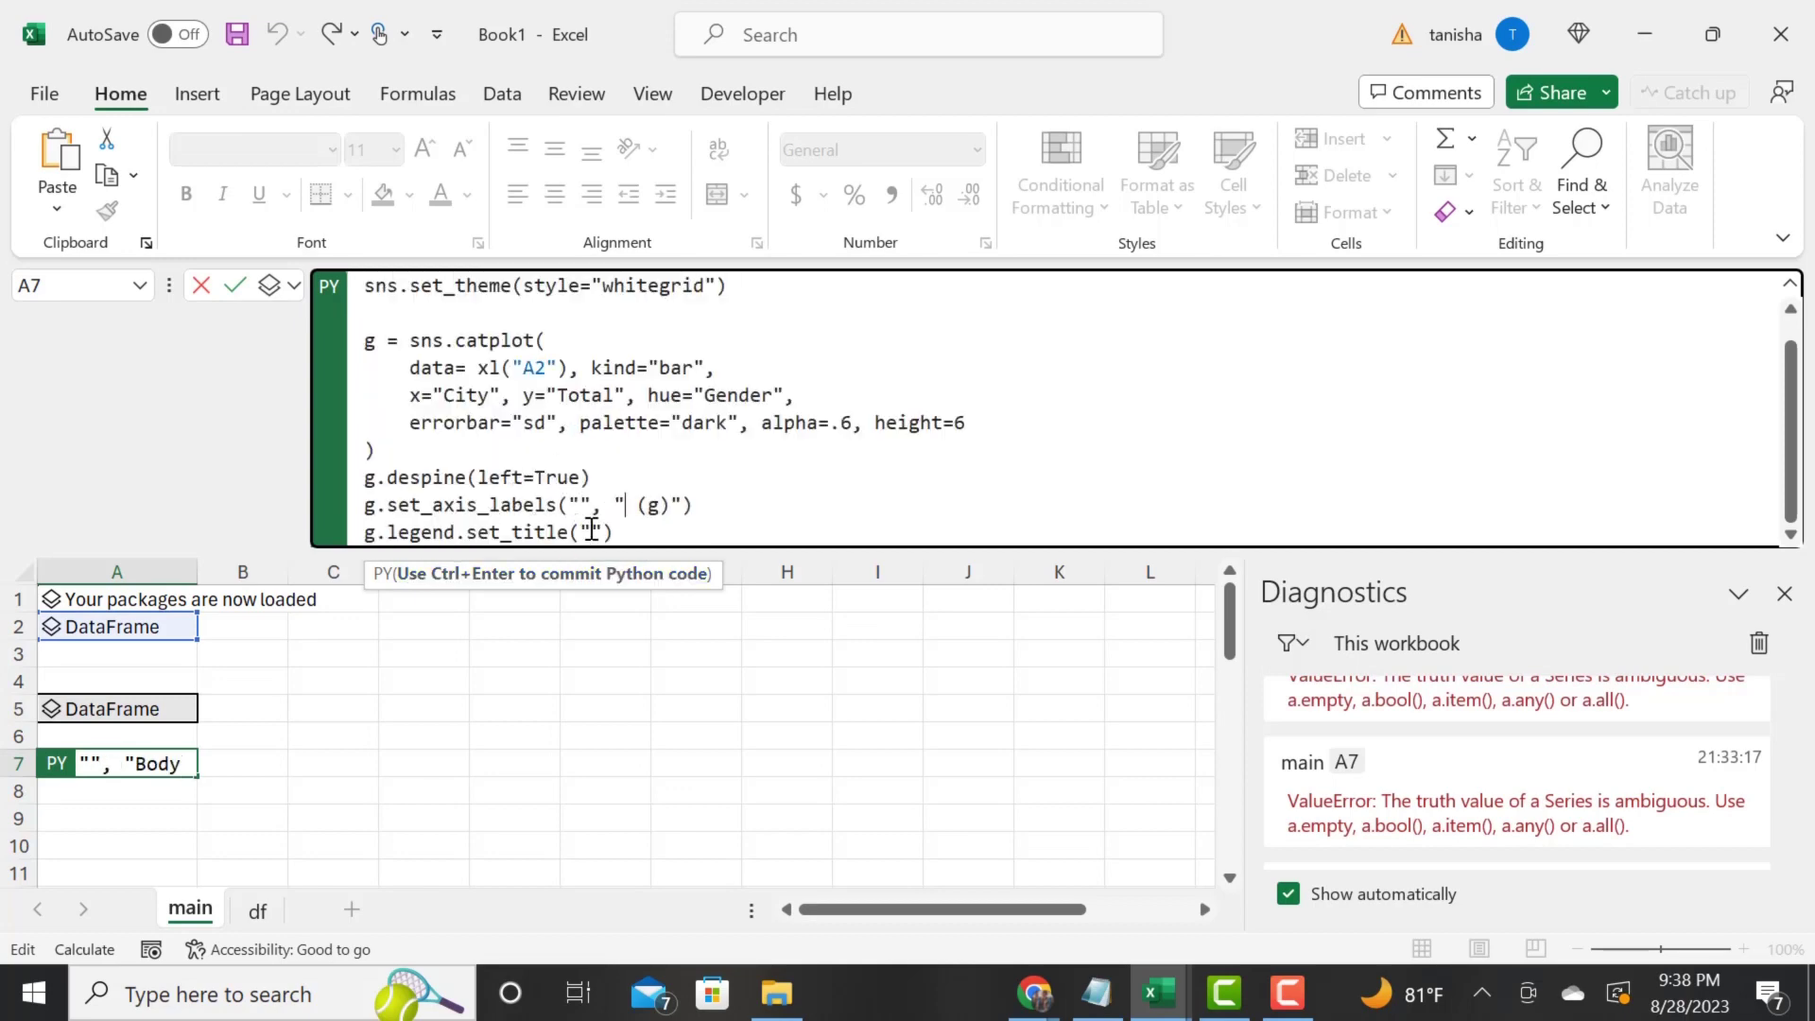
text(To)
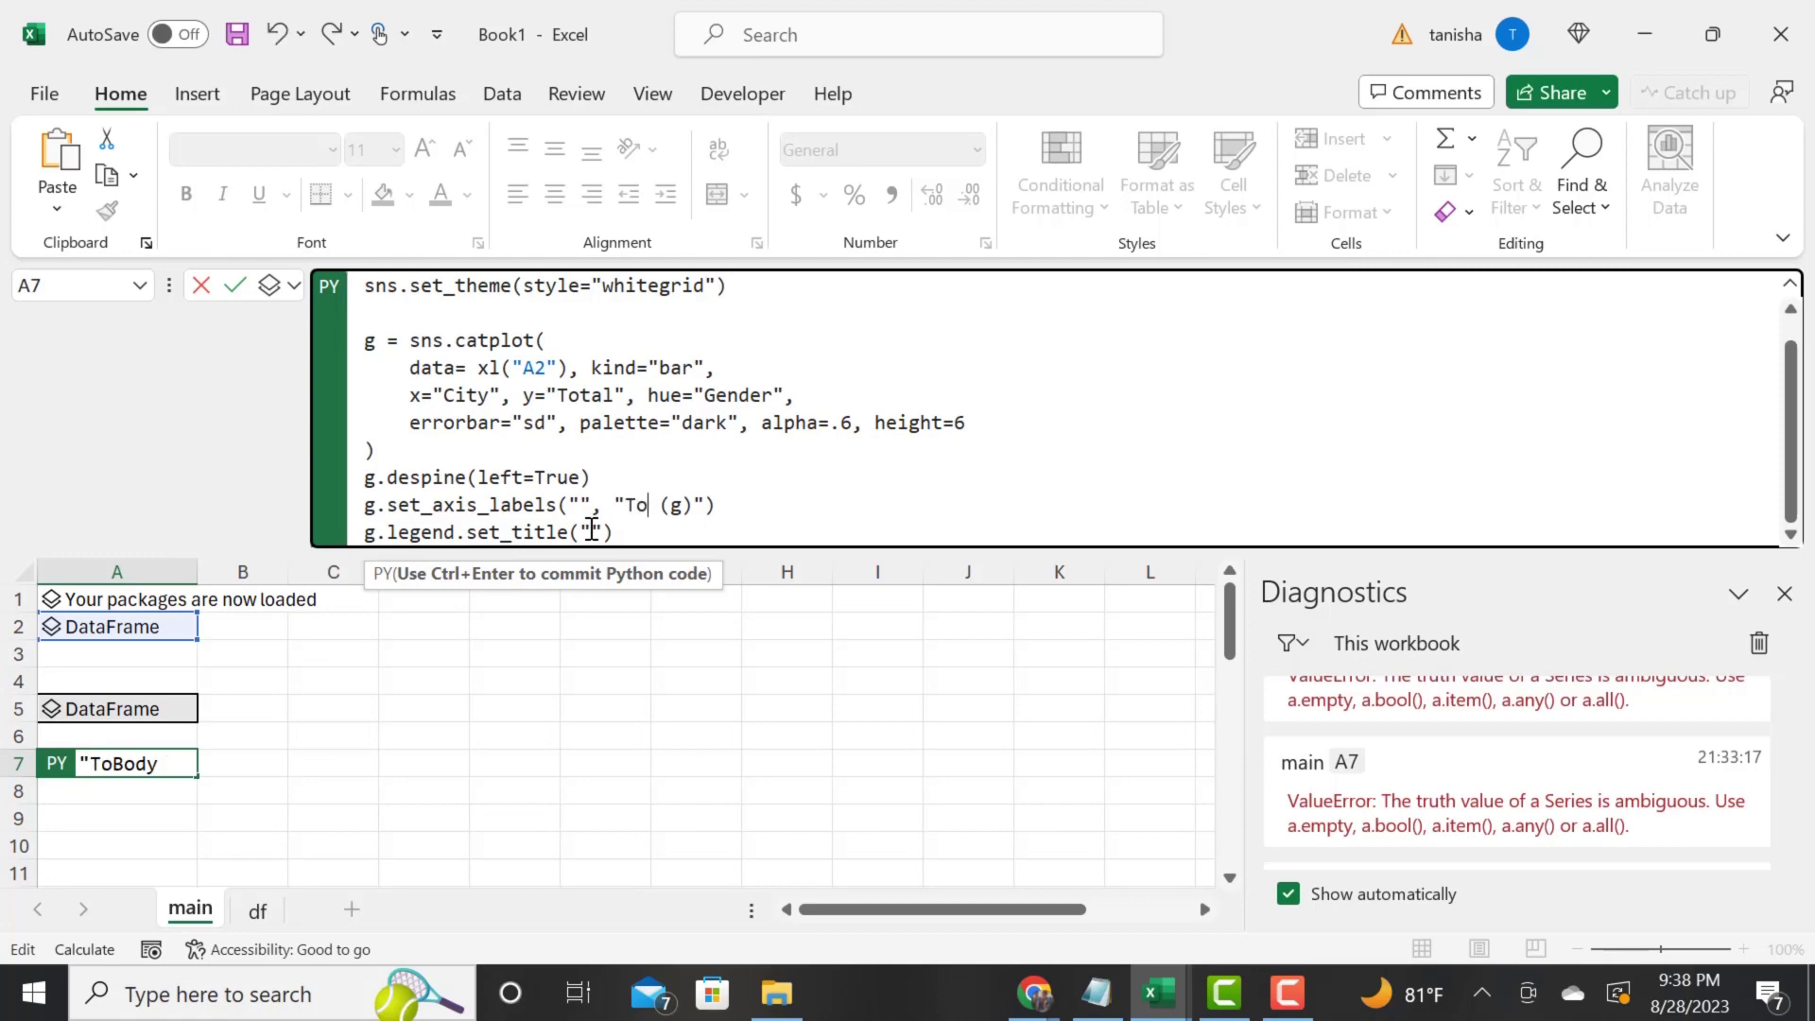
text(tal Sa)
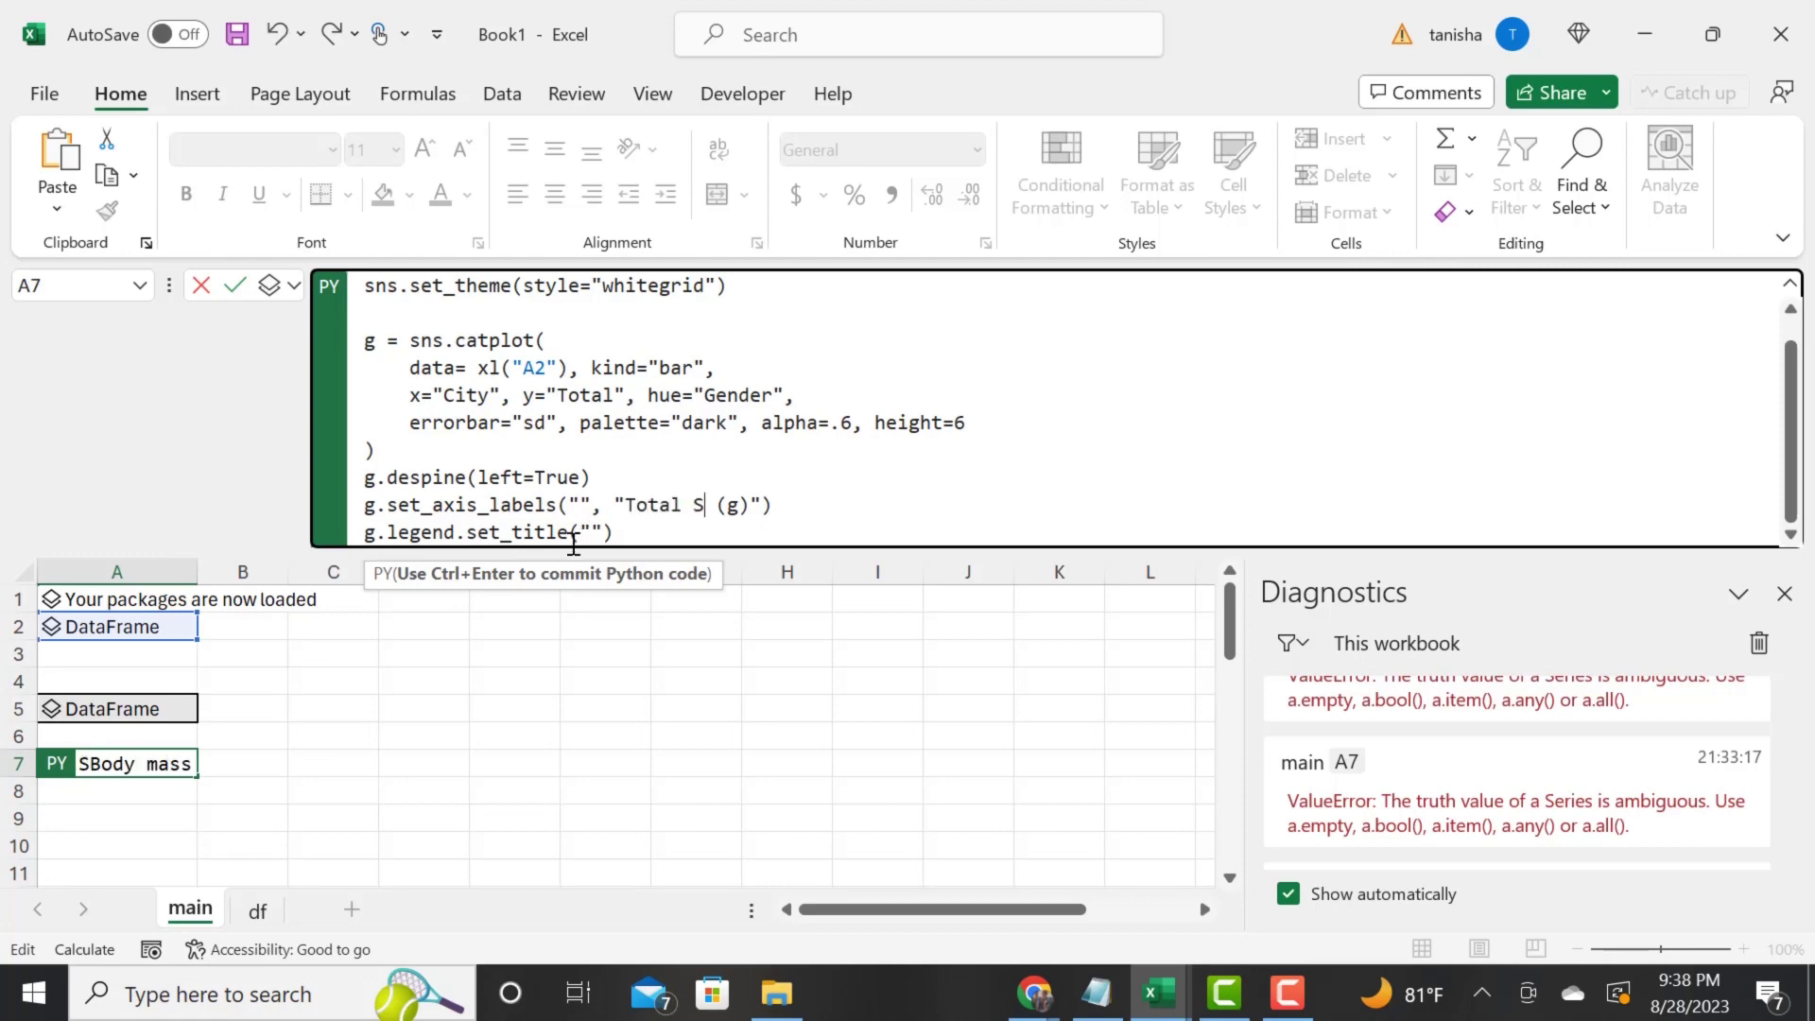
key(alt+Tab)
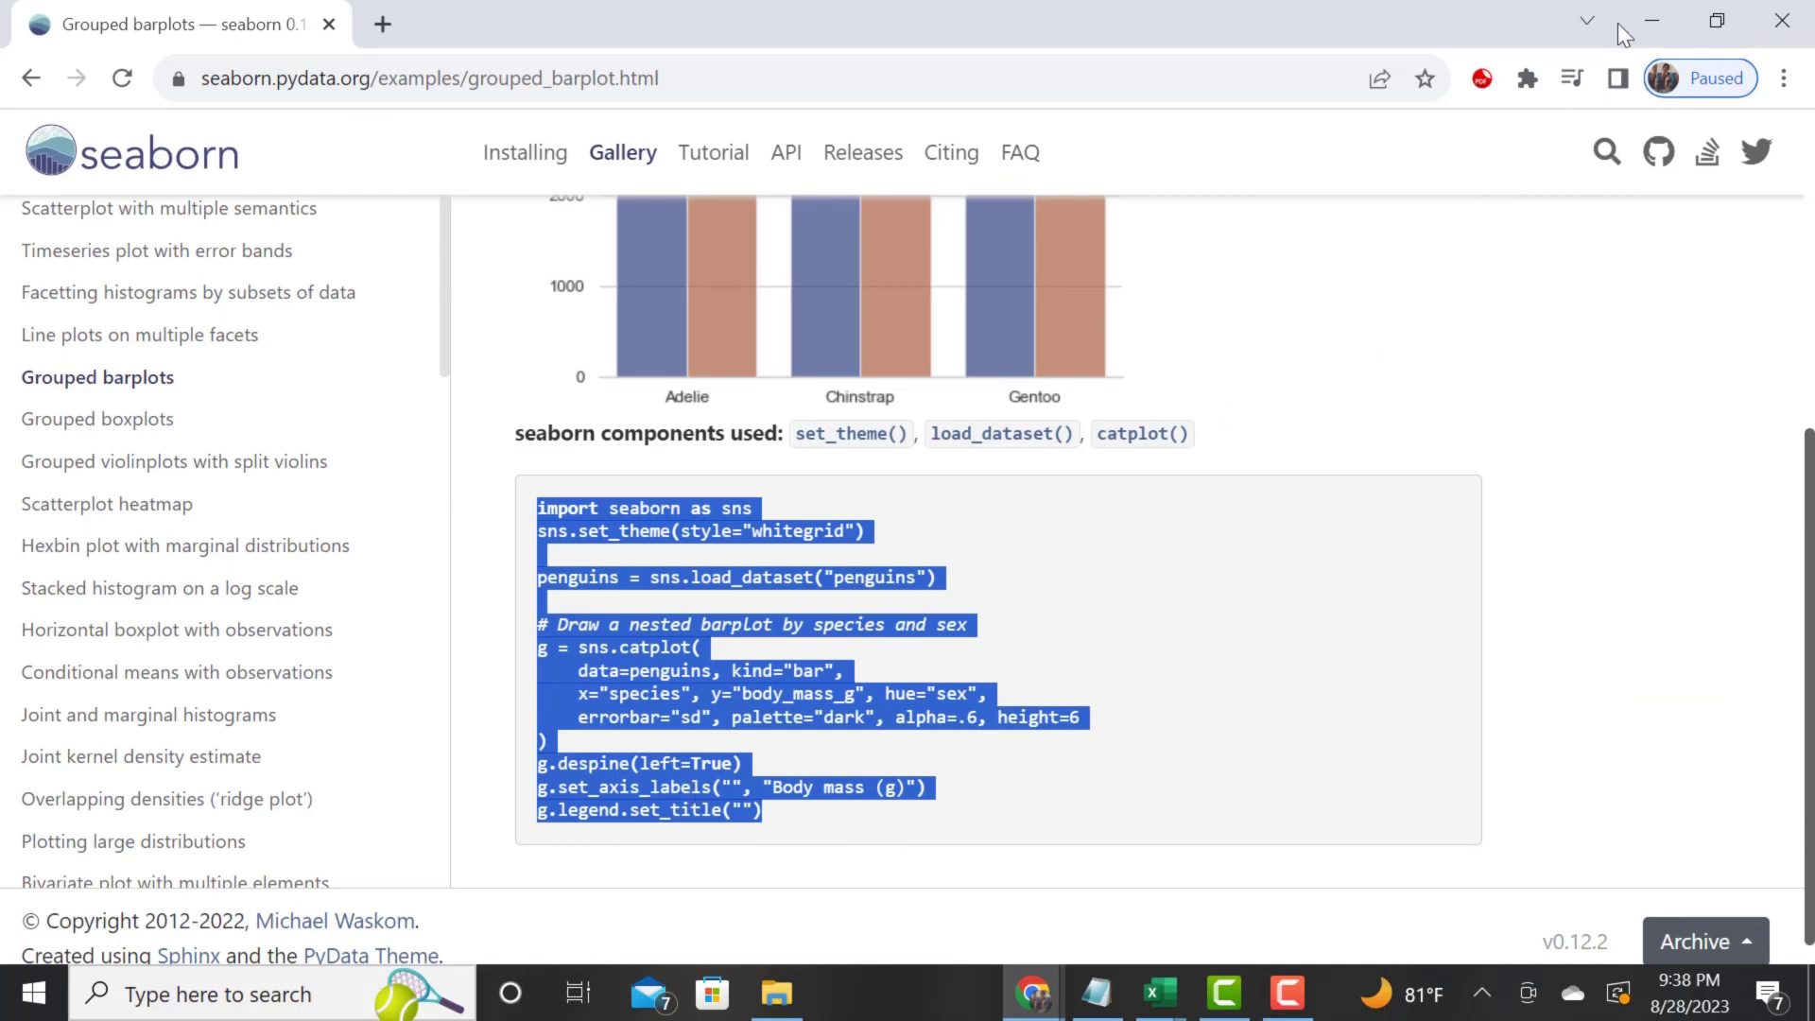
click(1652, 20)
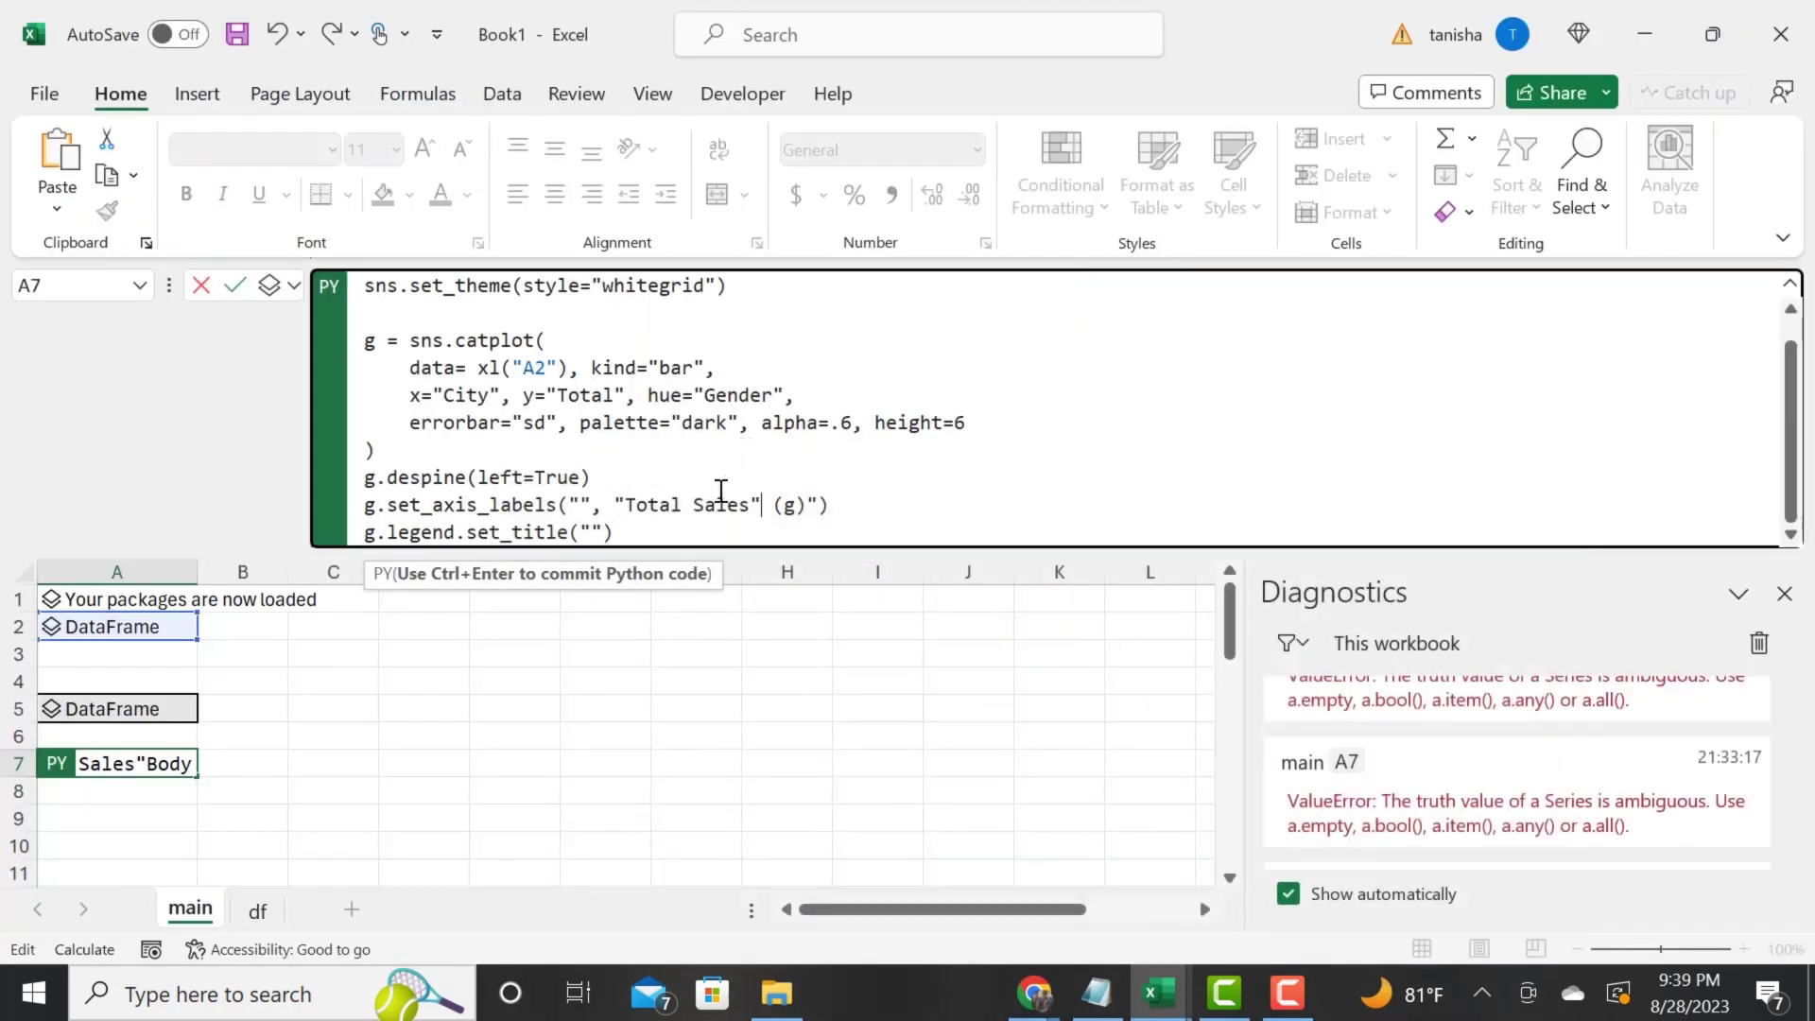
key(alt+Tab)
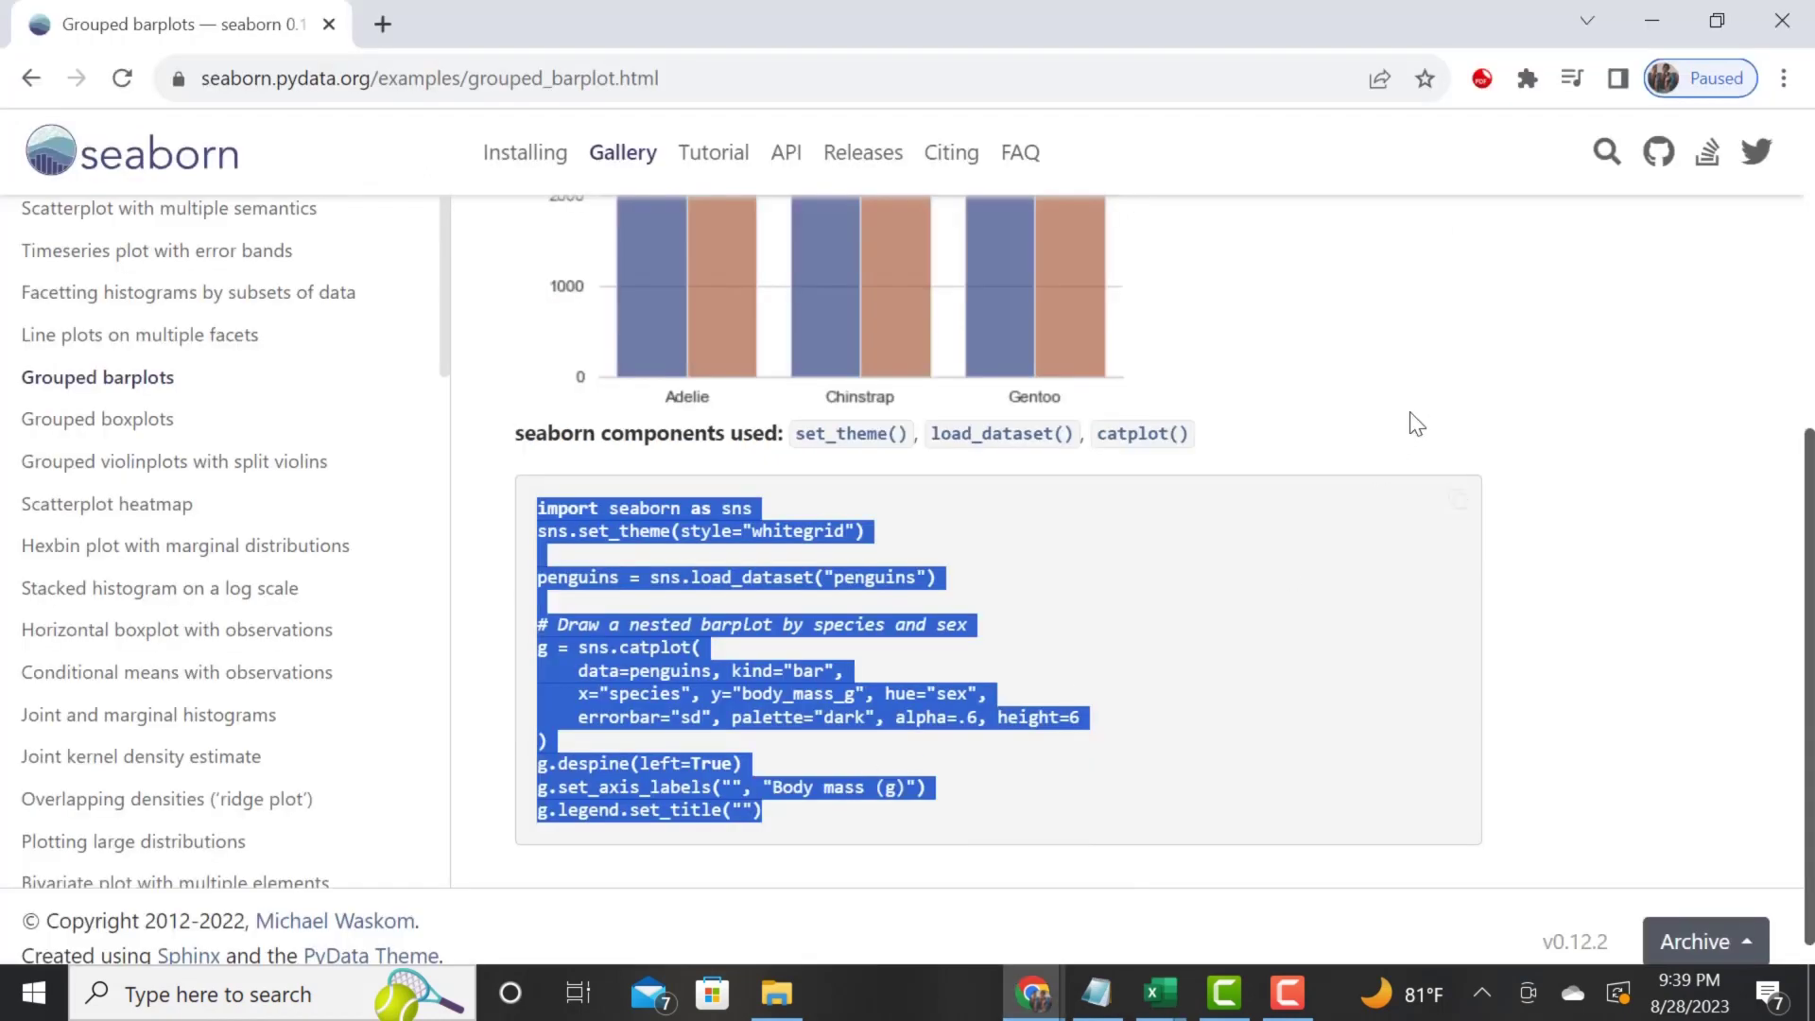
key(alt+Tab)
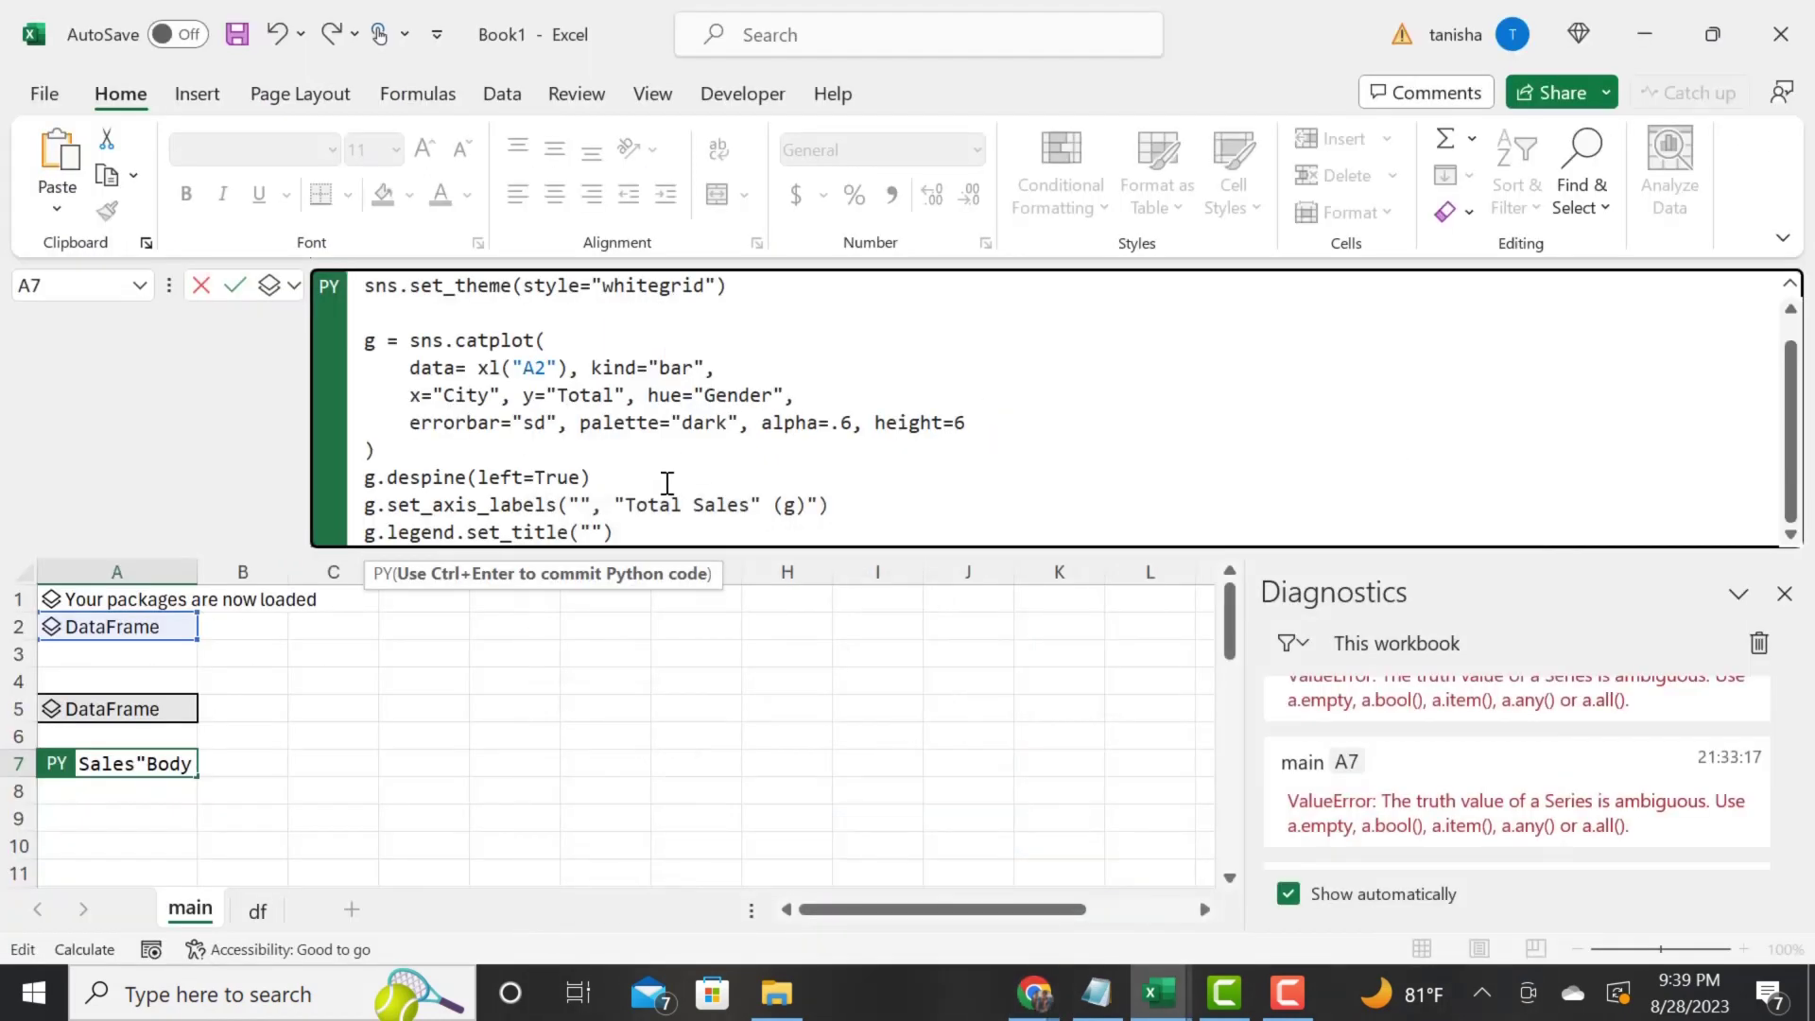
click(939, 483)
- Rerun A7 and view the widened chart preview with the "Total Sales (g)" y-axis title
key(ctrl+Return)
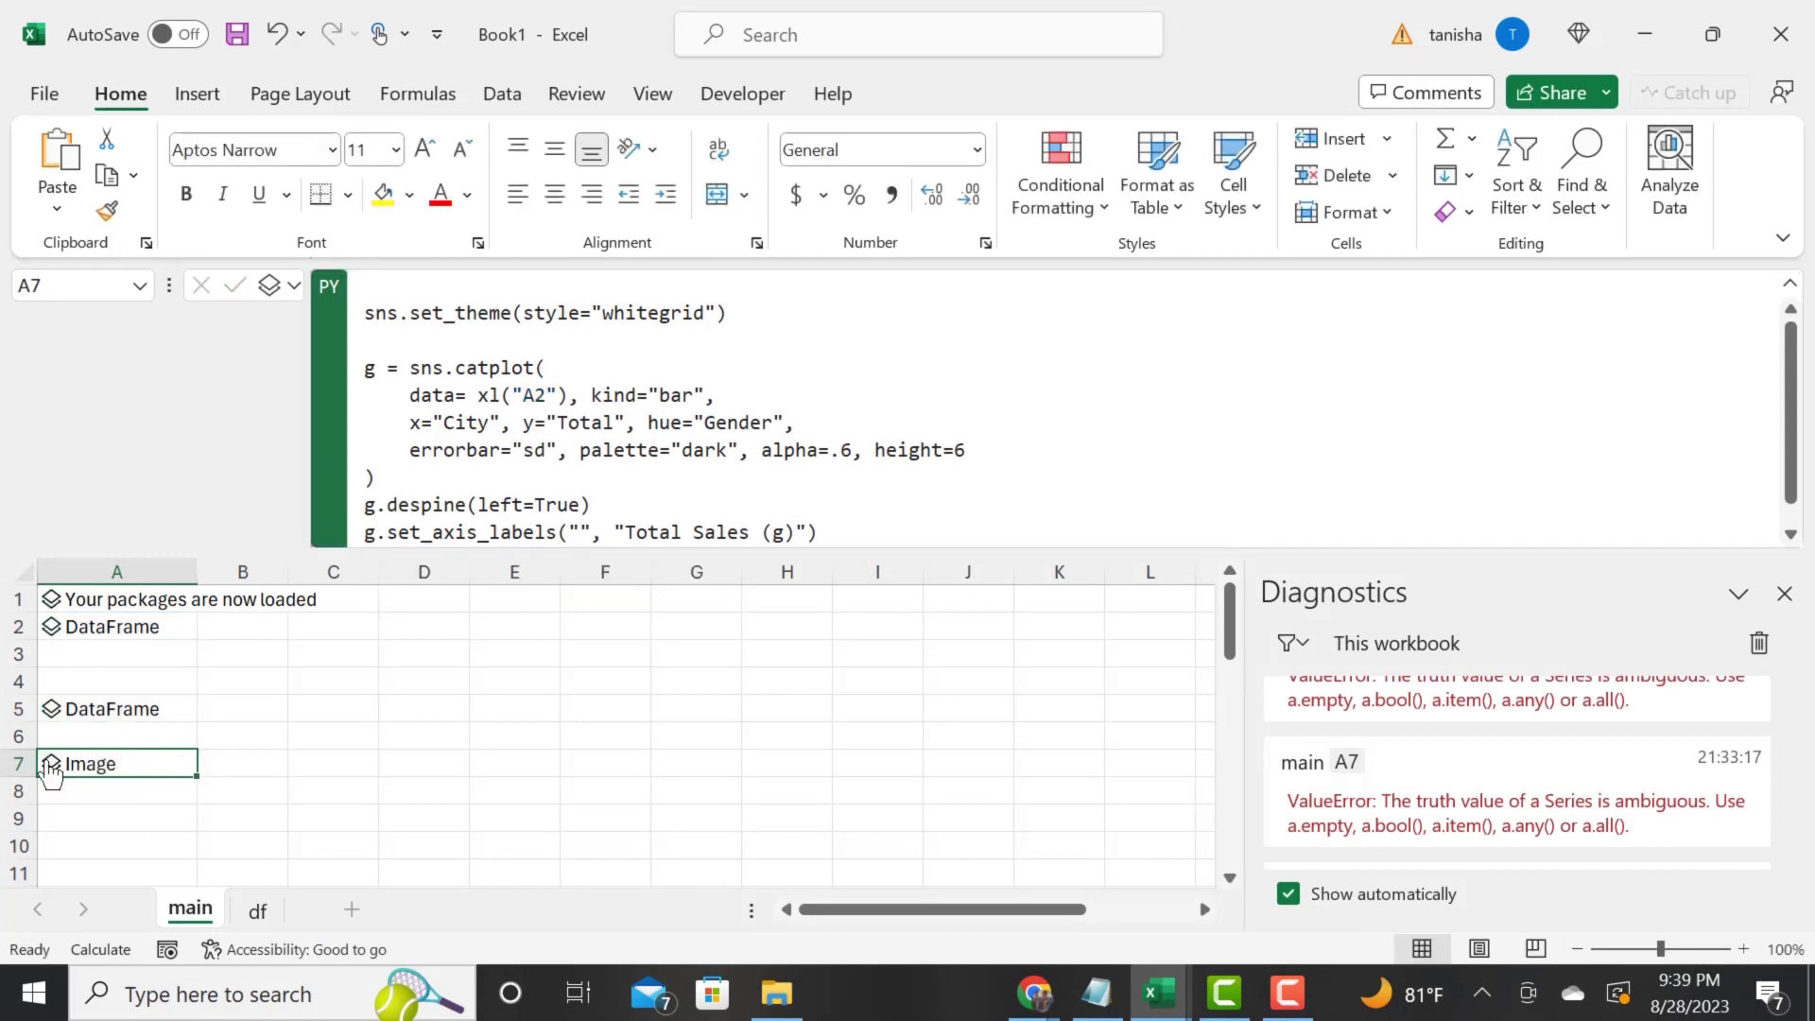
click(50, 763)
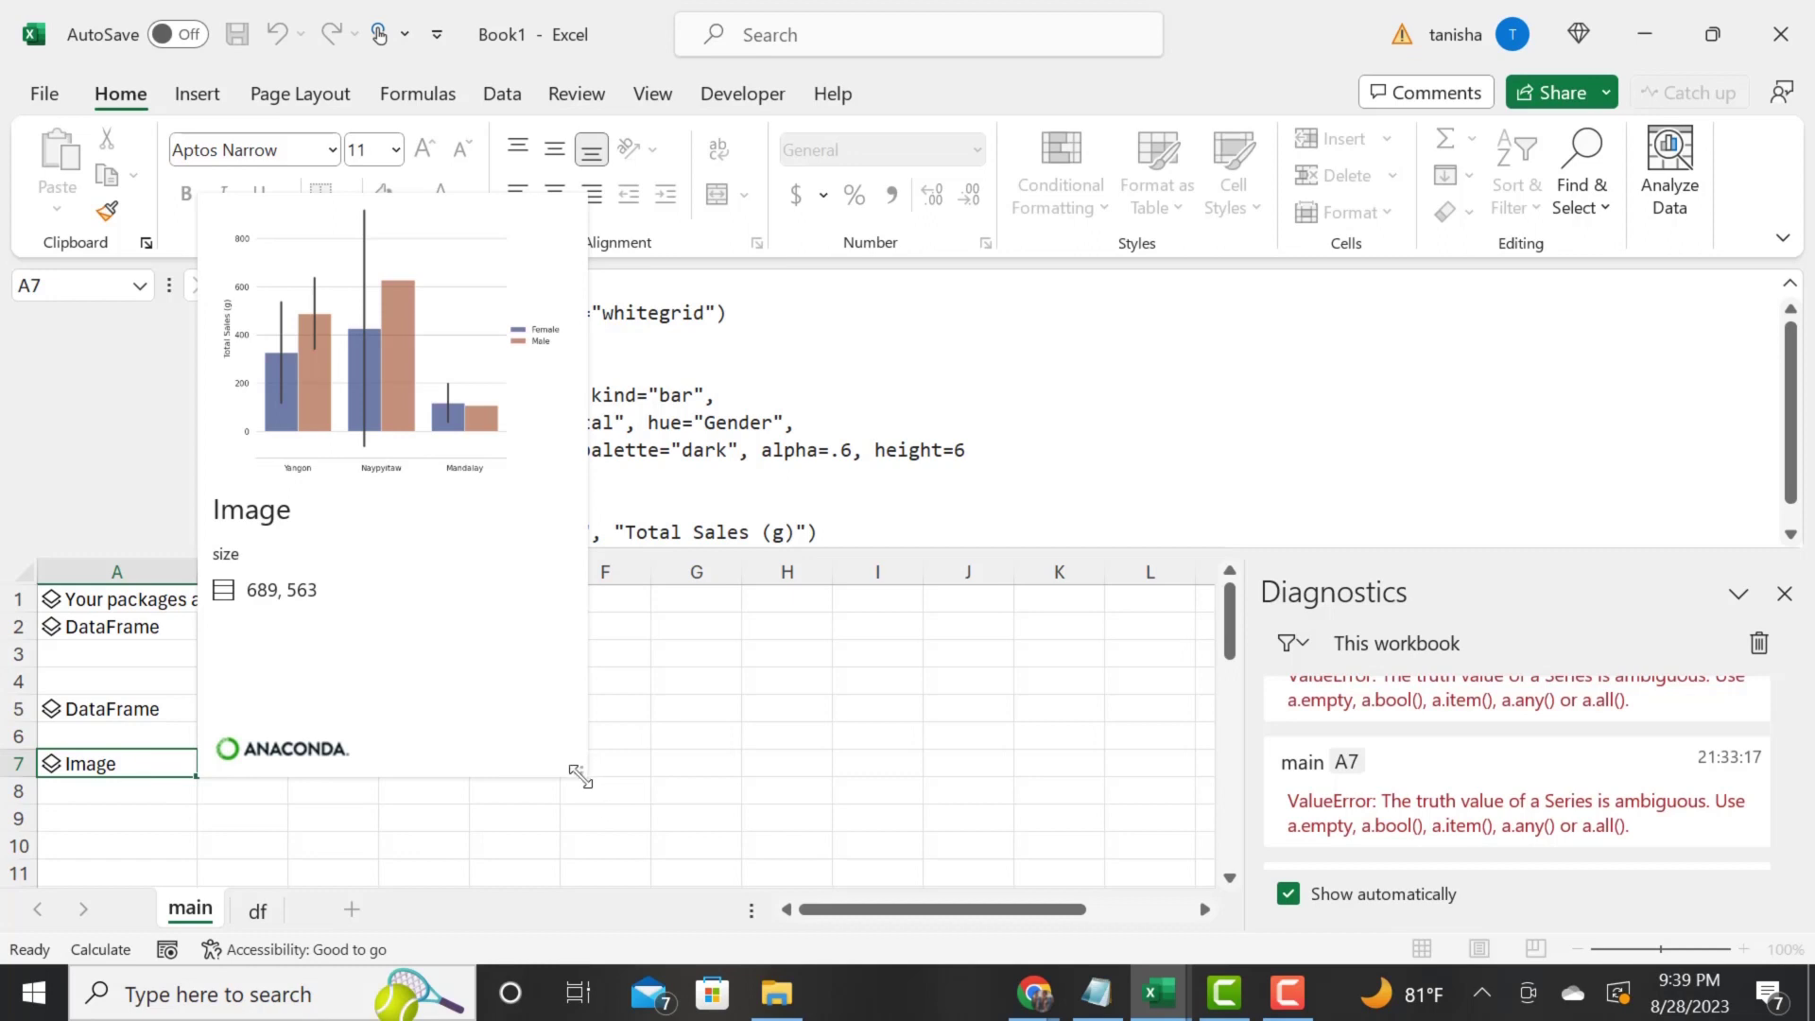
drag(579, 775, 1352, 771)
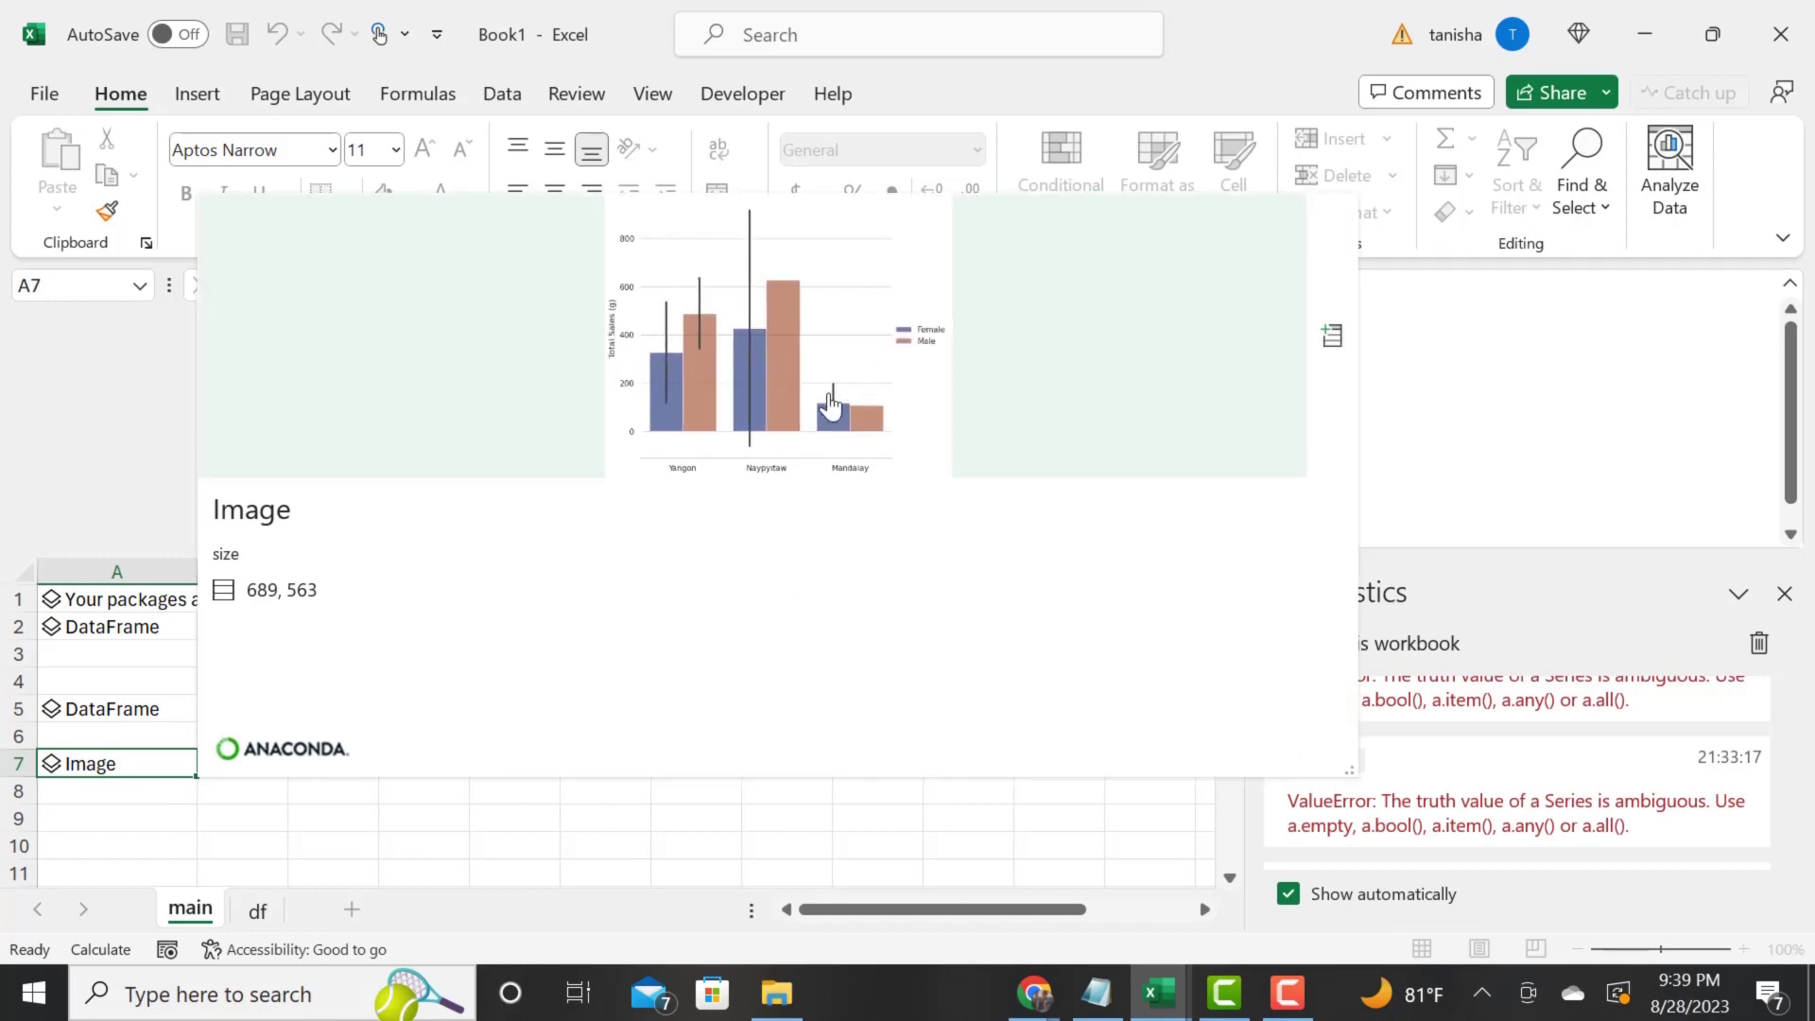
click(830, 407)
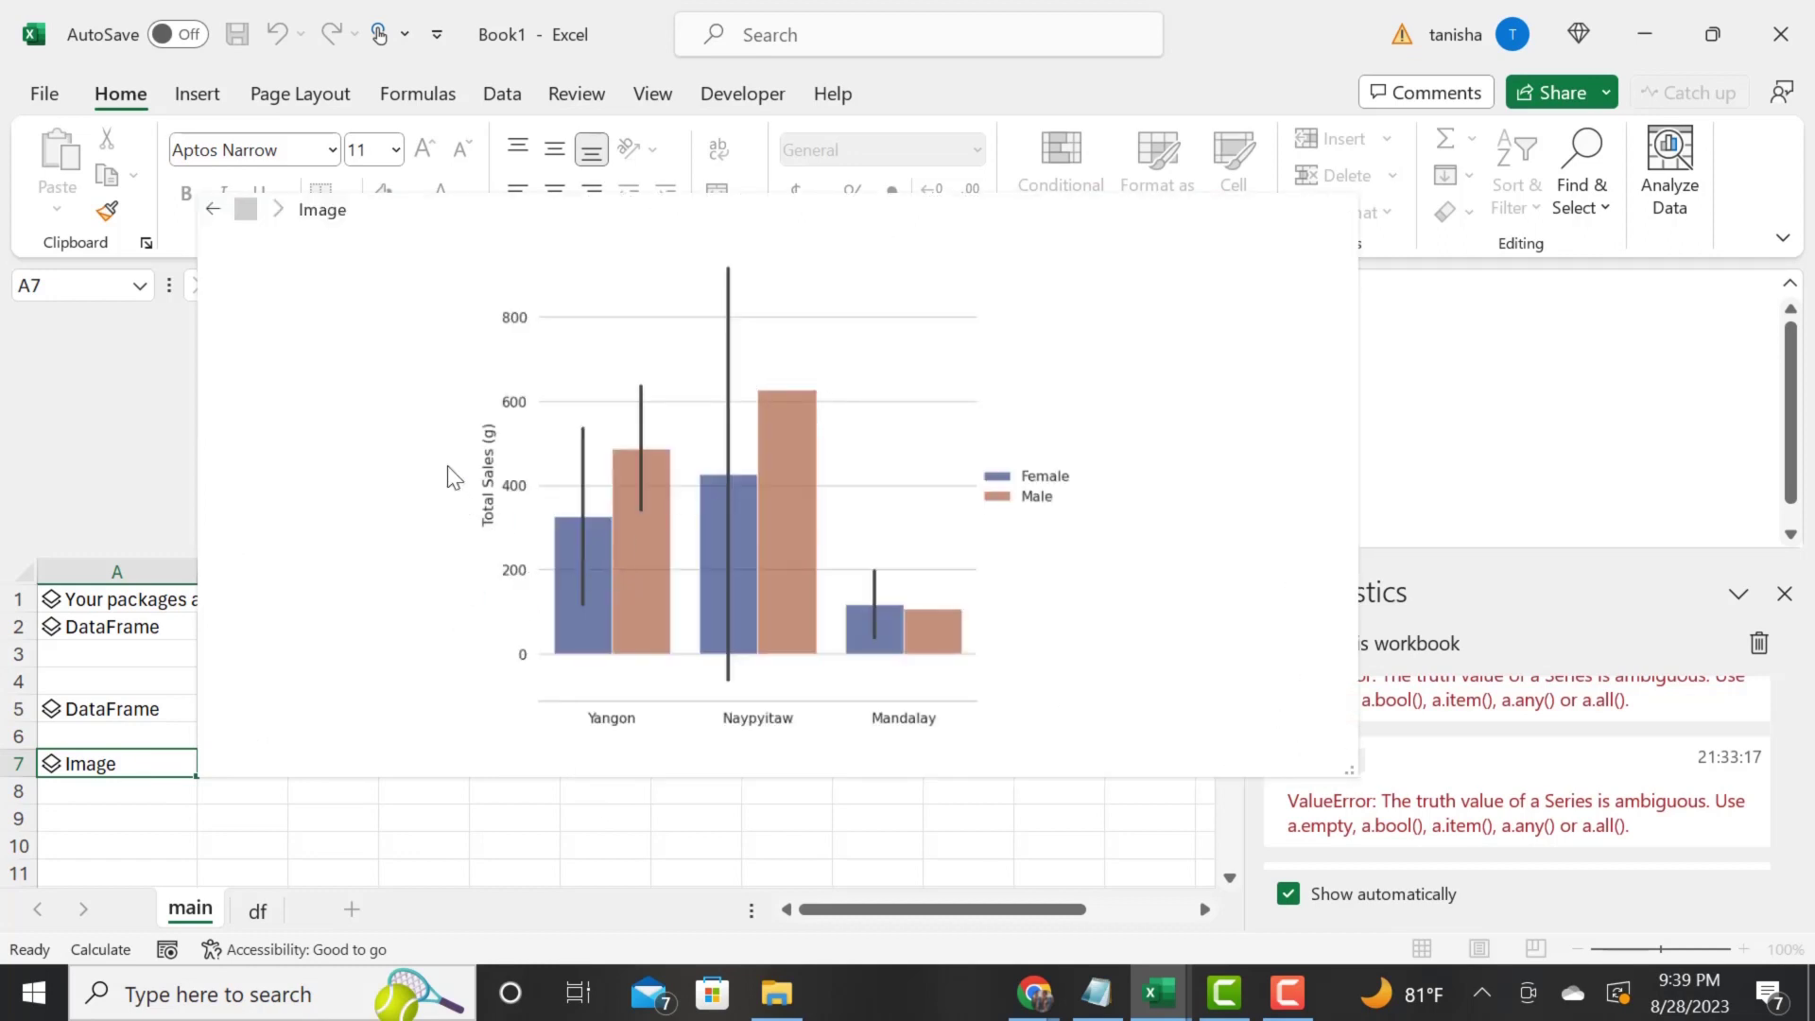